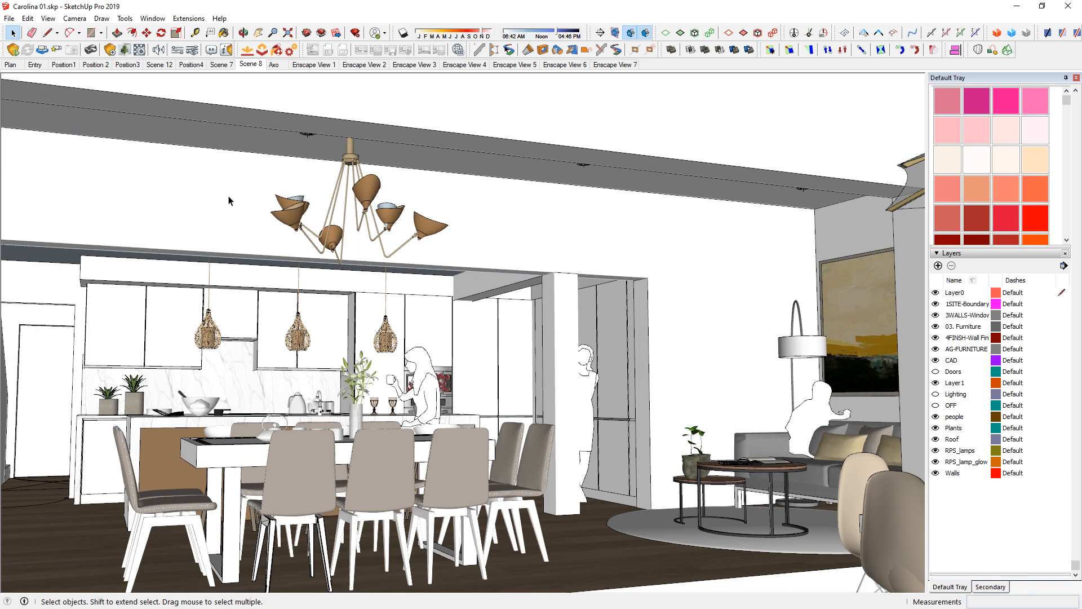
Purge all unused components, layers, materials and styles with a report, and save the model under the new name Carolina 02.skp.
click(197, 19)
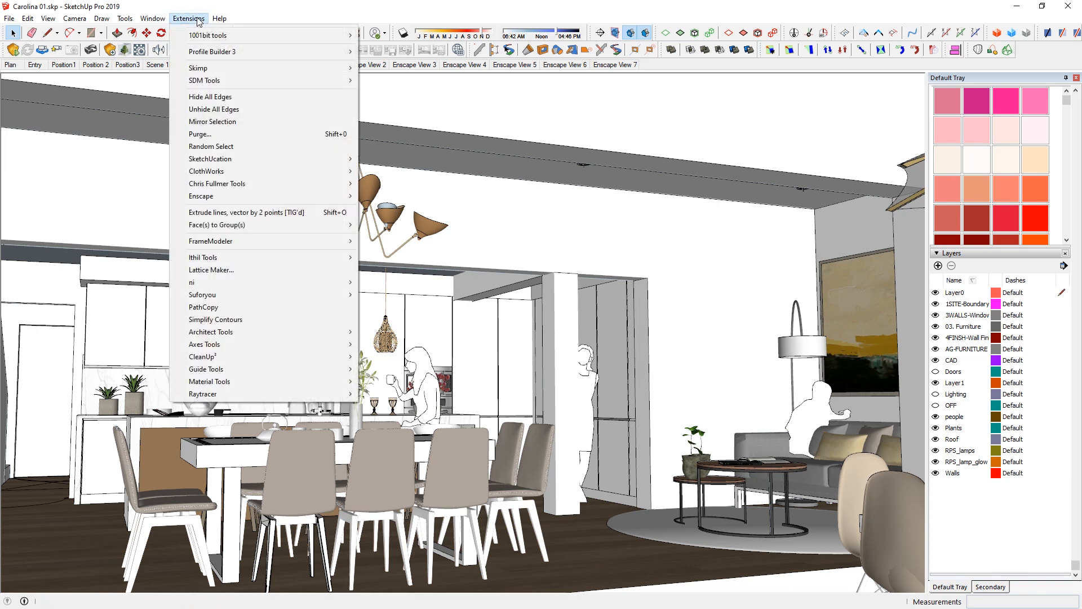
click(207, 133)
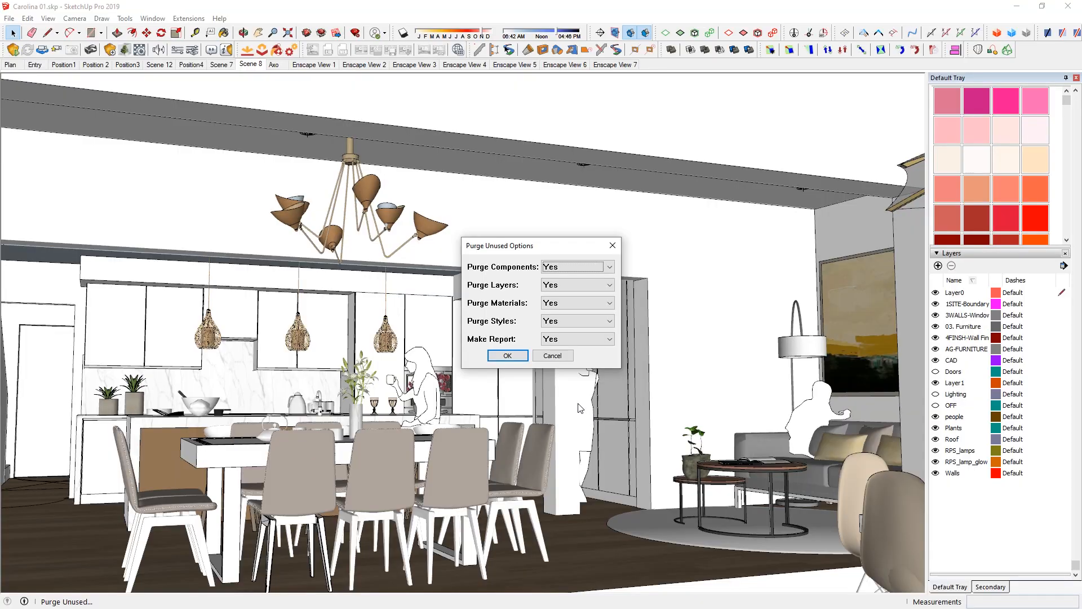
click(508, 356)
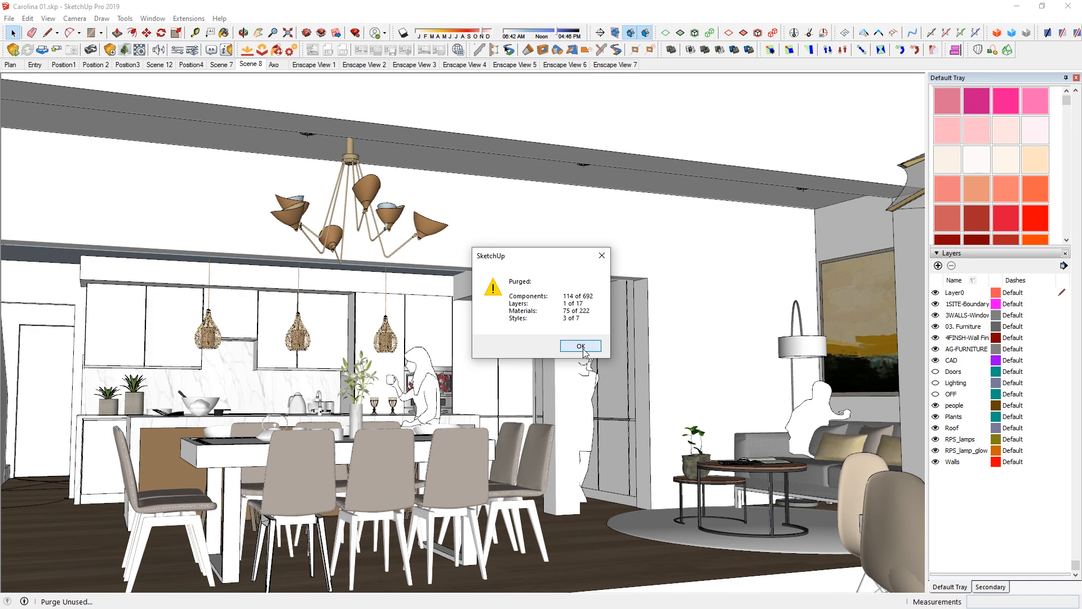
click(581, 346)
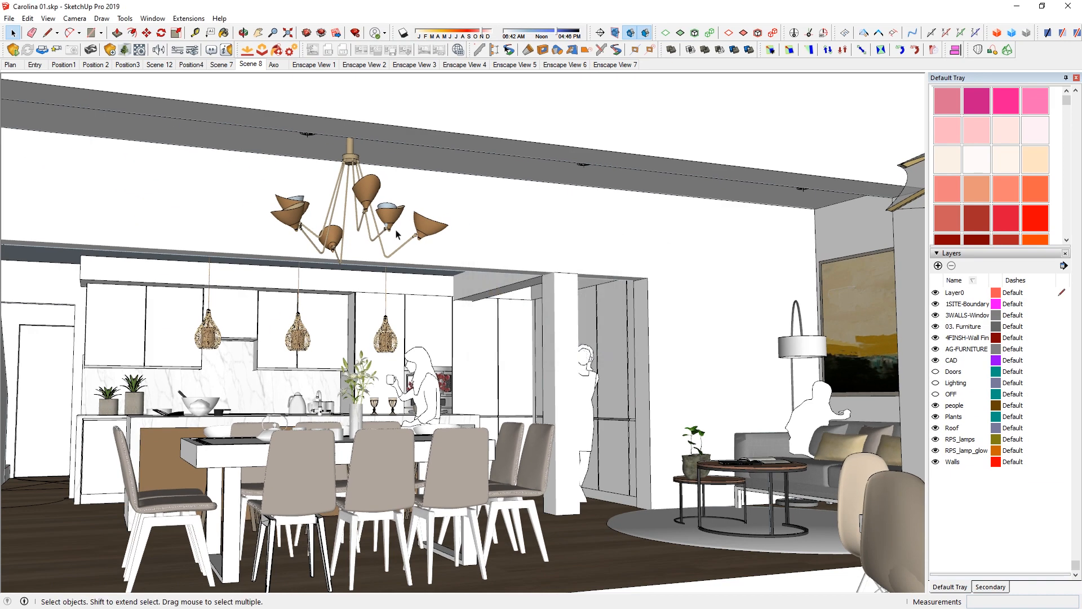
click(9, 18)
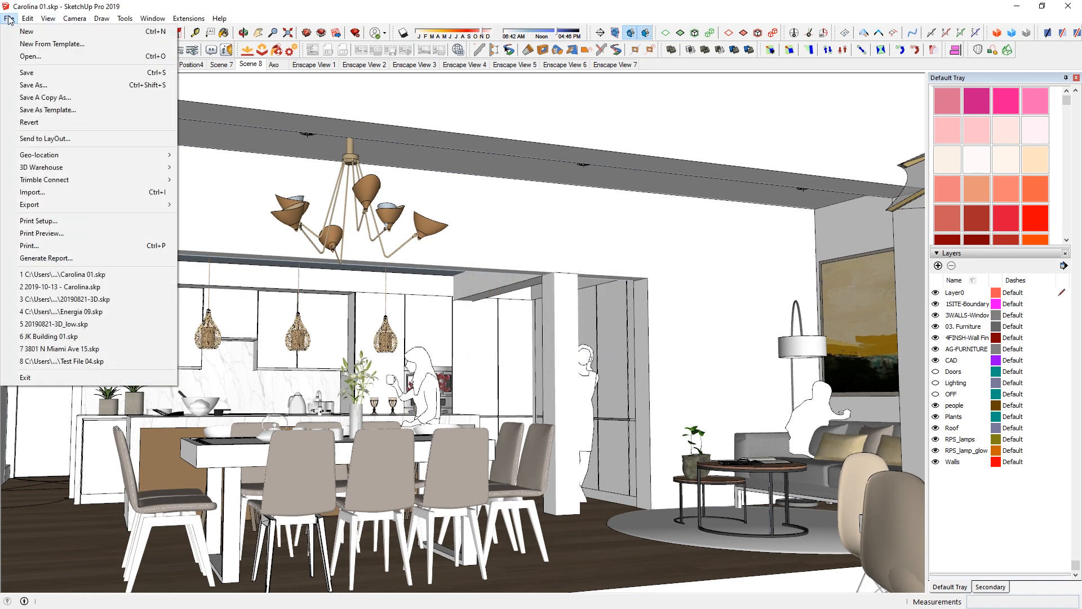
click(36, 87)
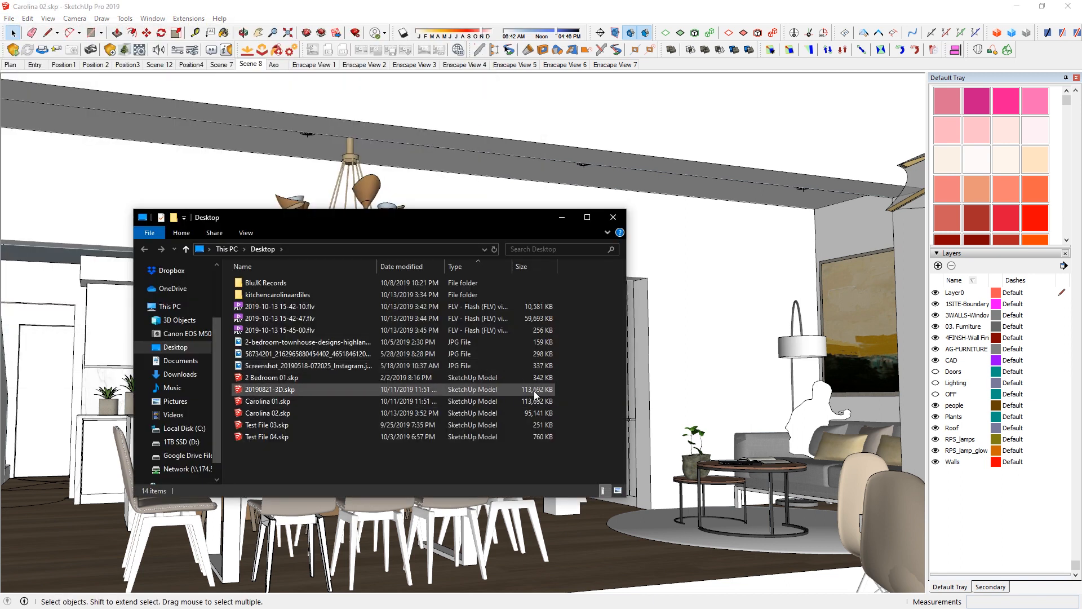
In File Explorer, compare the file sizes of Carolina 01.skp and Carolina 02.skp on the Desktop.
click(546, 401)
click(575, 402)
click(550, 404)
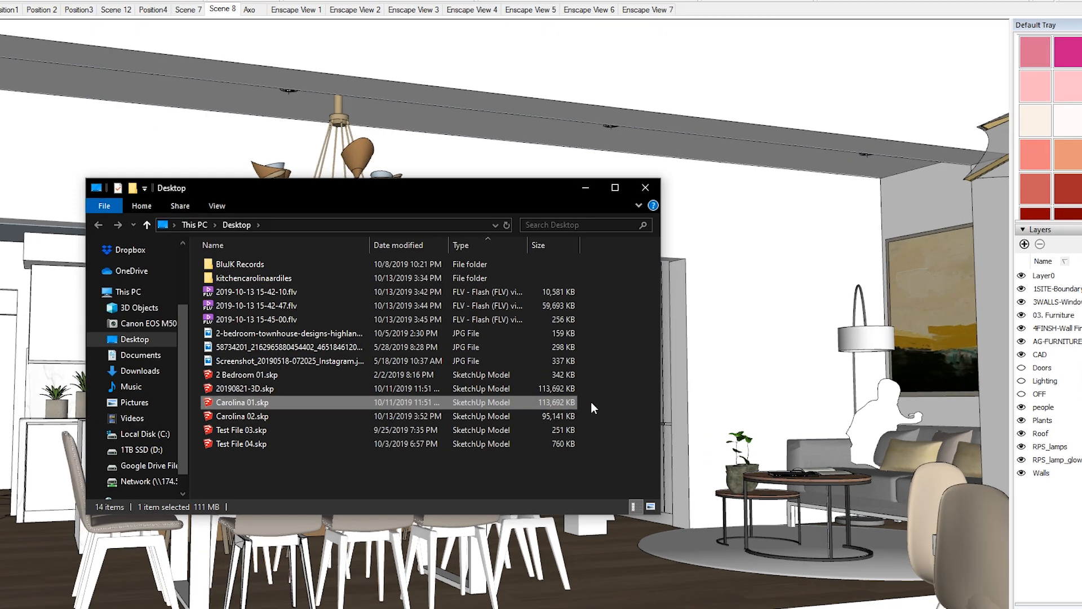
click(591, 404)
click(536, 404)
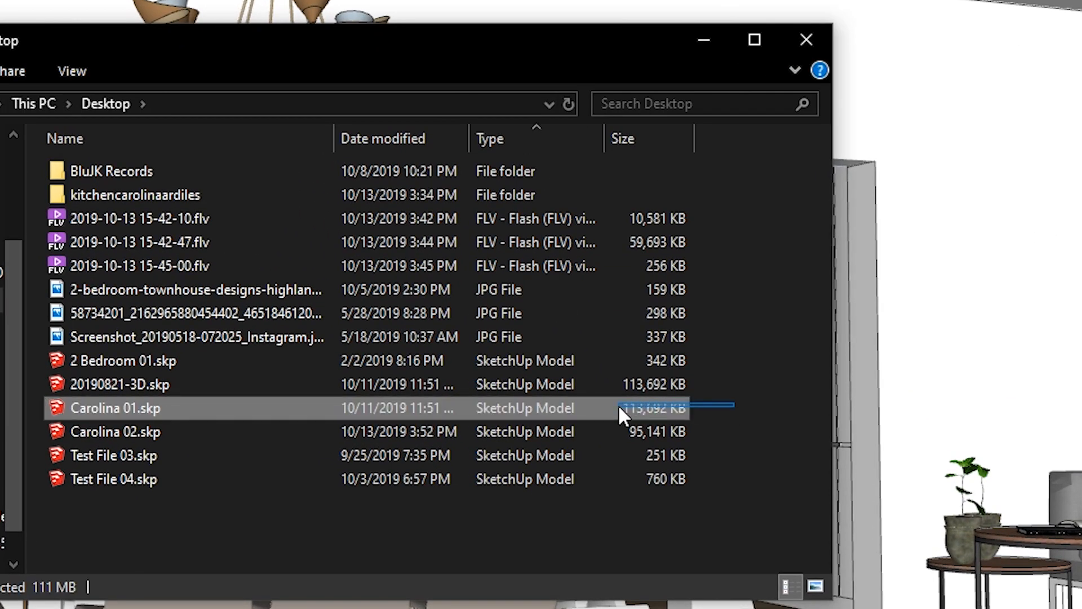
click(600, 422)
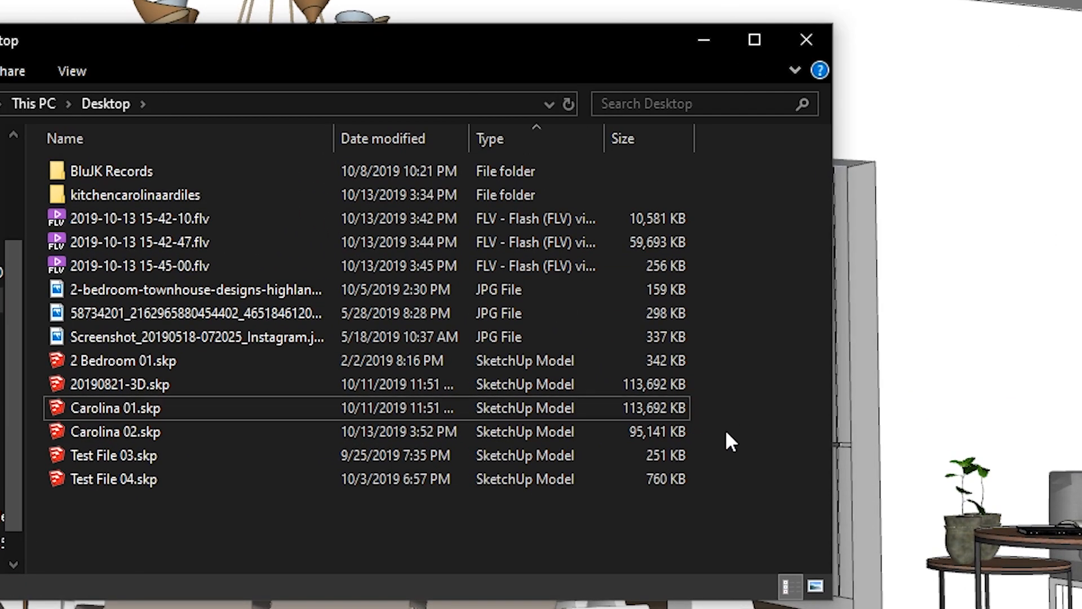
click(609, 432)
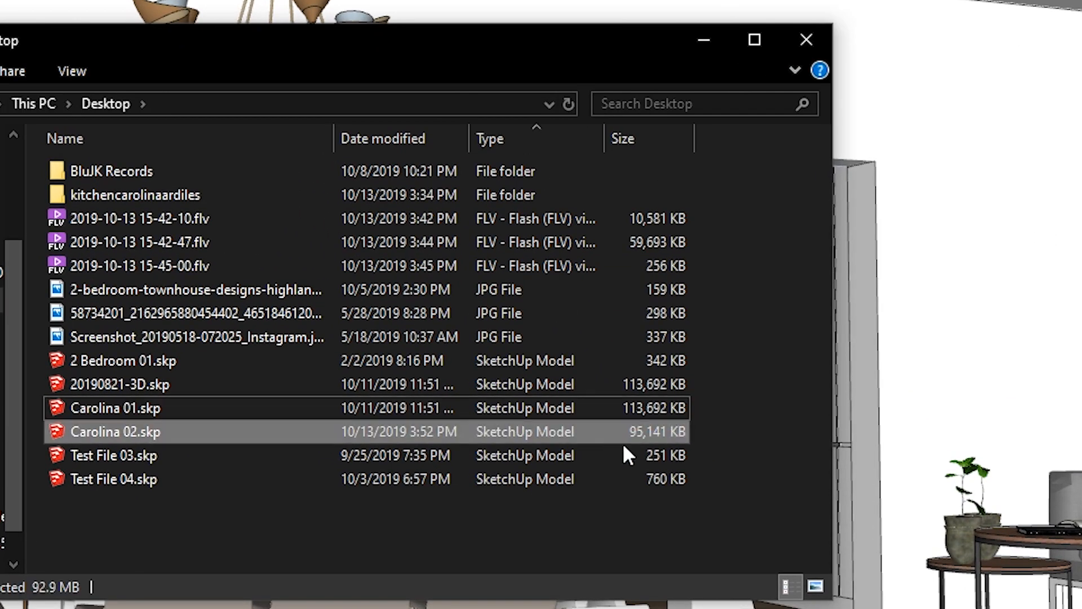
click(731, 435)
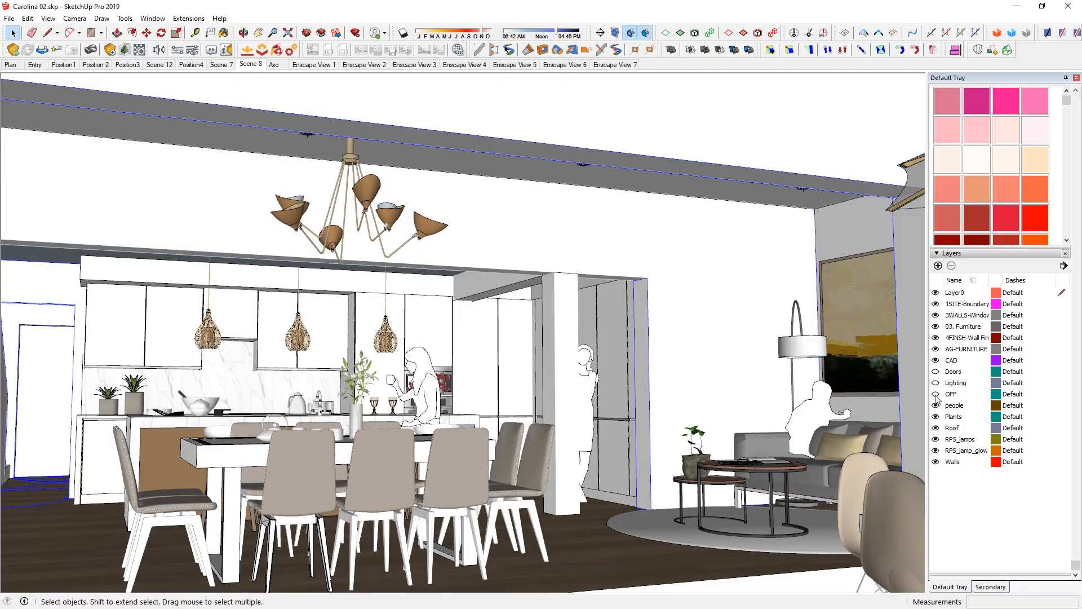
In SketchUp, turn on the OFF, Lighting and Doors layers so the whole house and garden model can be reviewed.
click(935, 394)
click(936, 383)
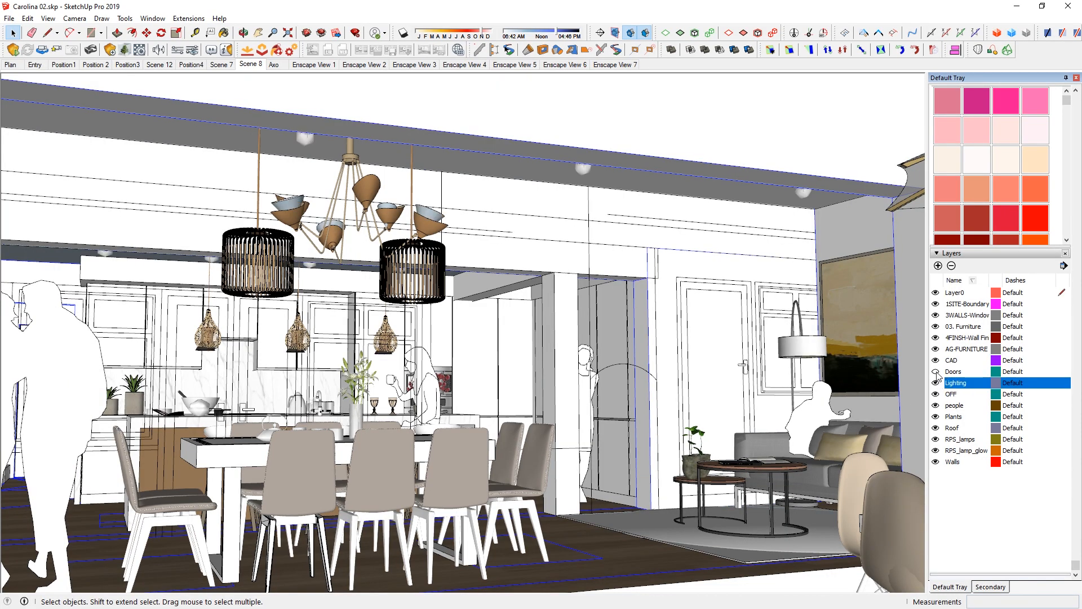
click(935, 371)
middle_drag(607, 372, 488, 326)
scroll(399, 372, down, 5)
scroll(370, 367, down, 7)
scroll(488, 326, down, 3)
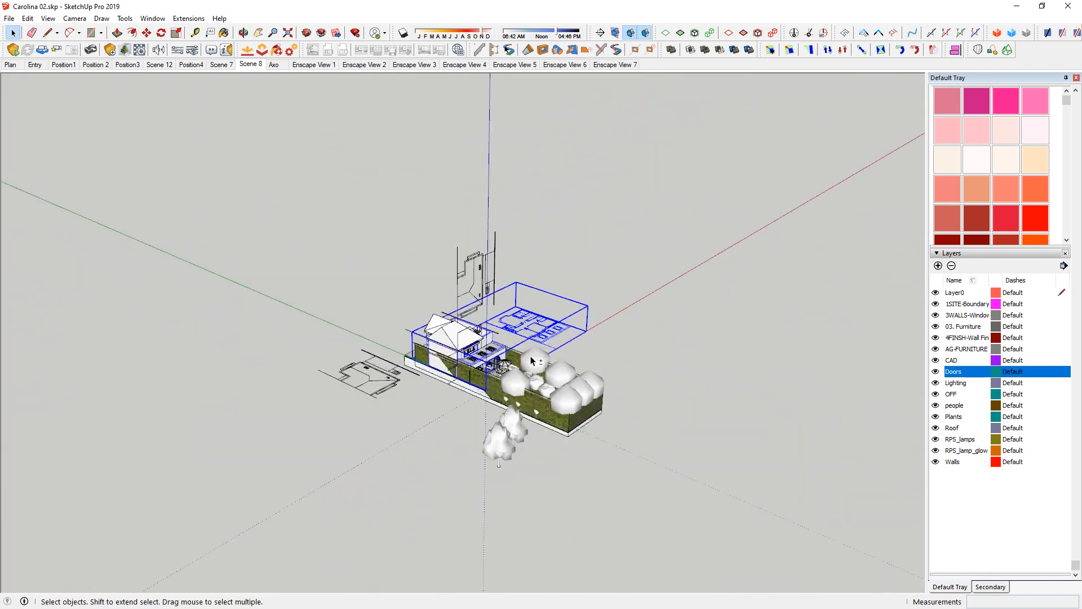
scroll(446, 356, up, 3)
middle_drag(451, 357, 382, 370)
middle_drag(634, 367, 365, 350)
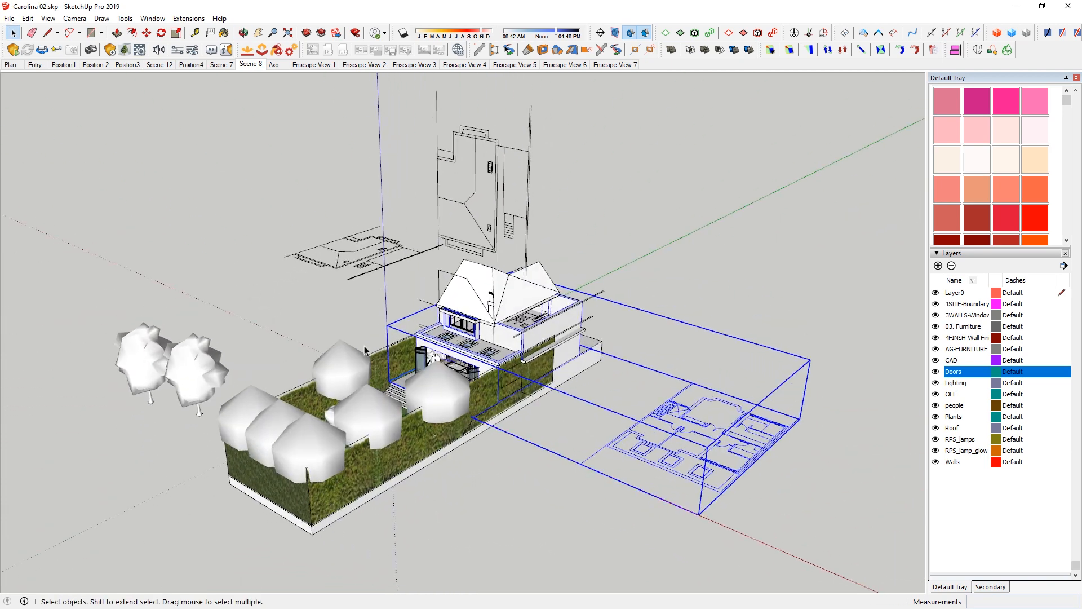
Display hidden geometry and examine the dining furniture, pendant lamps and the kitchen island group.
click(48, 18)
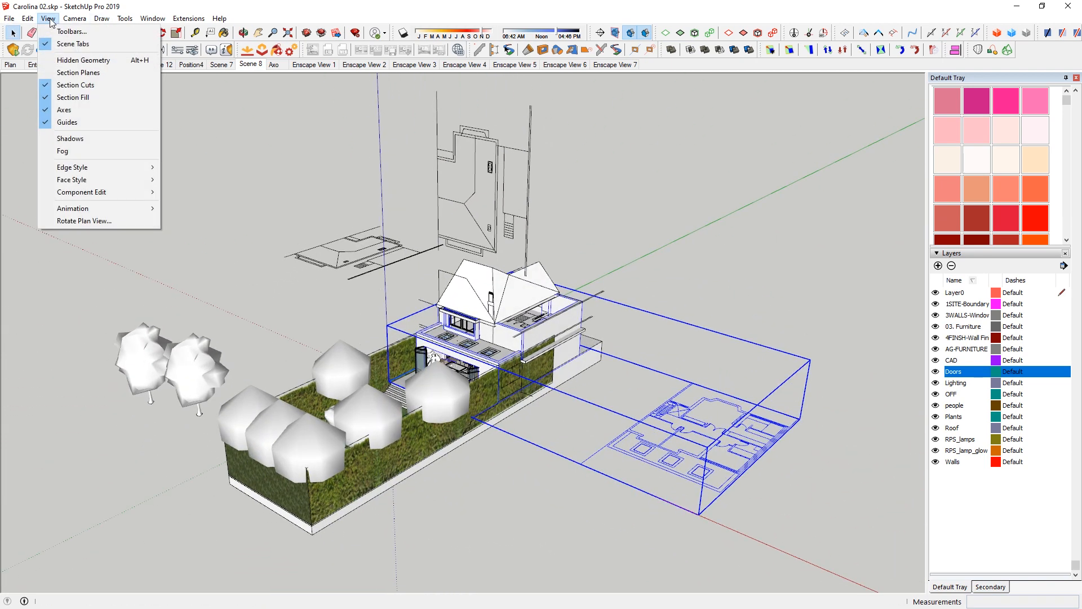
click(99, 62)
scroll(517, 378, up, 6)
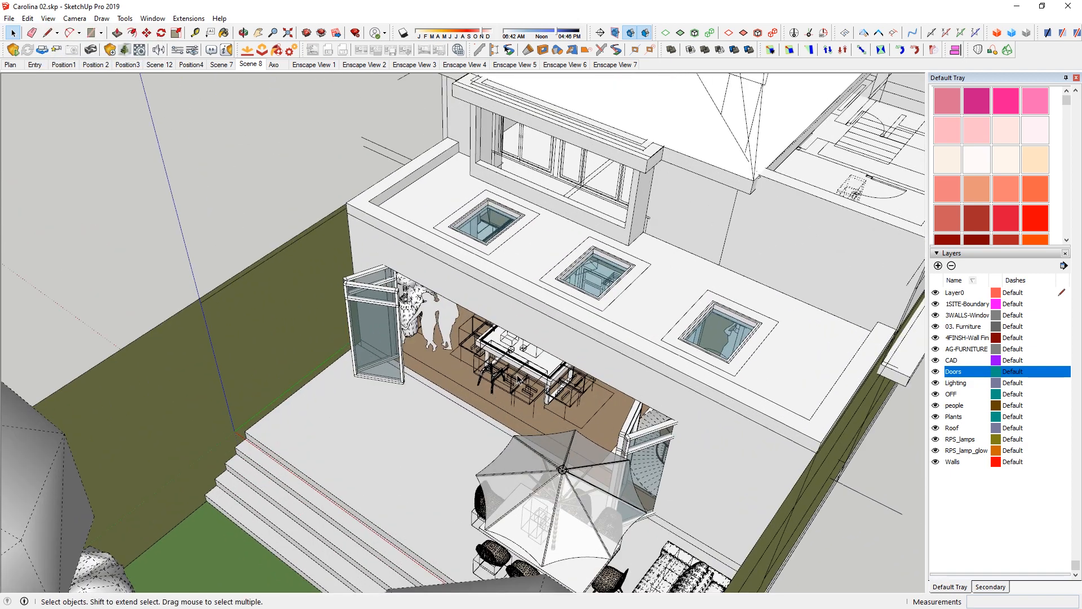
middle_drag(517, 380, 577, 307)
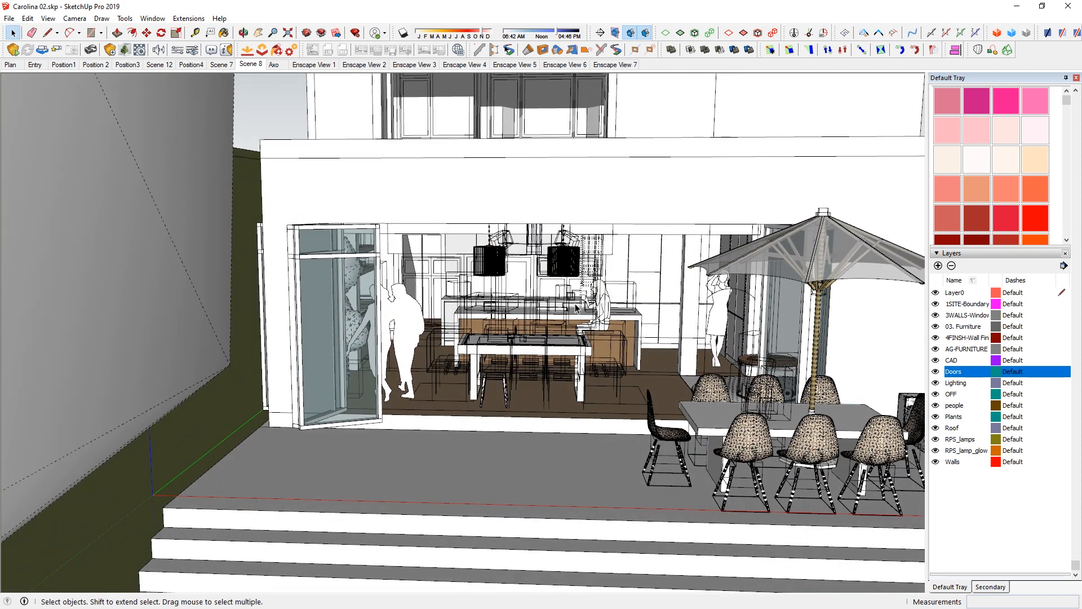
scroll(577, 307, up, 5)
scroll(689, 353, up, 8)
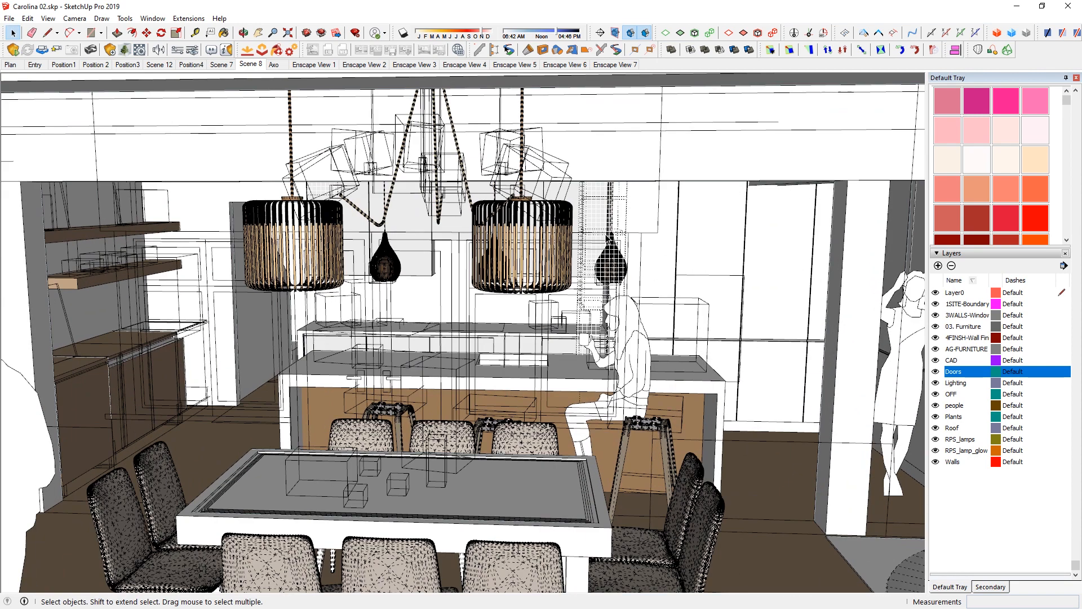
scroll(607, 241, up, 1)
mouse_move(607, 241)
middle_down()
mouse_move(580, 218)
mouse_move(596, 232)
middle_up()
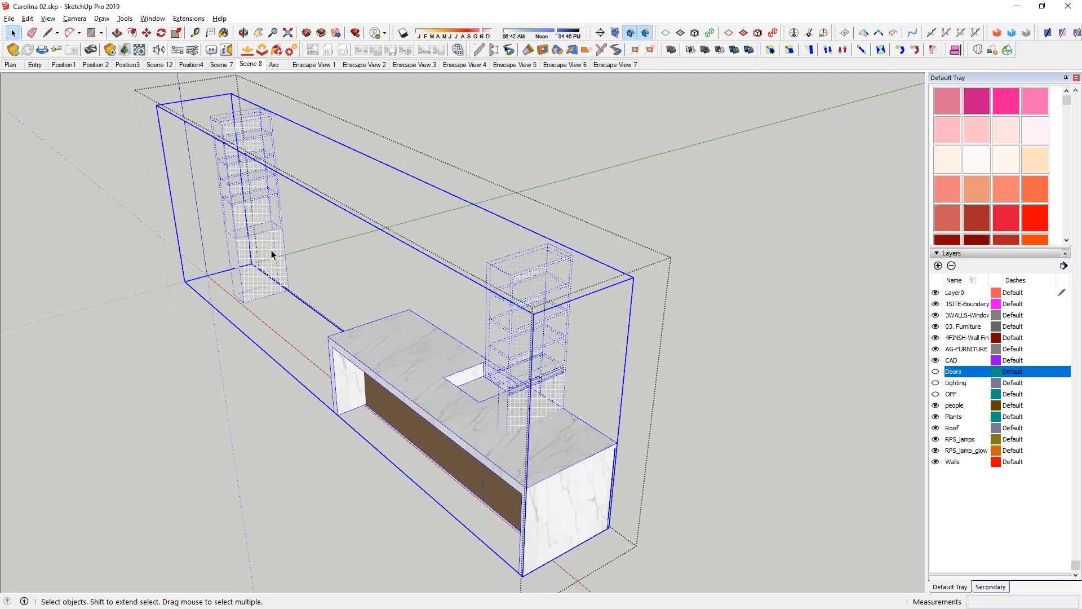
click(270, 250)
middle_drag(270, 251, 534, 424)
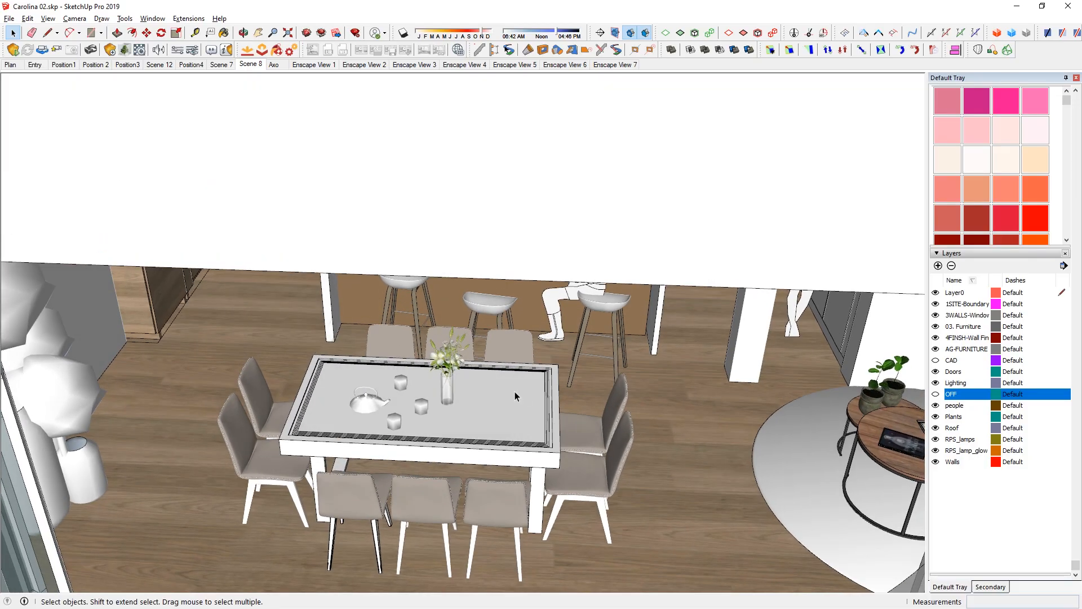
Set the camera's field of view to 60 degrees.
scroll(513, 377, down, 6)
middle_drag(510, 397, 733, 411)
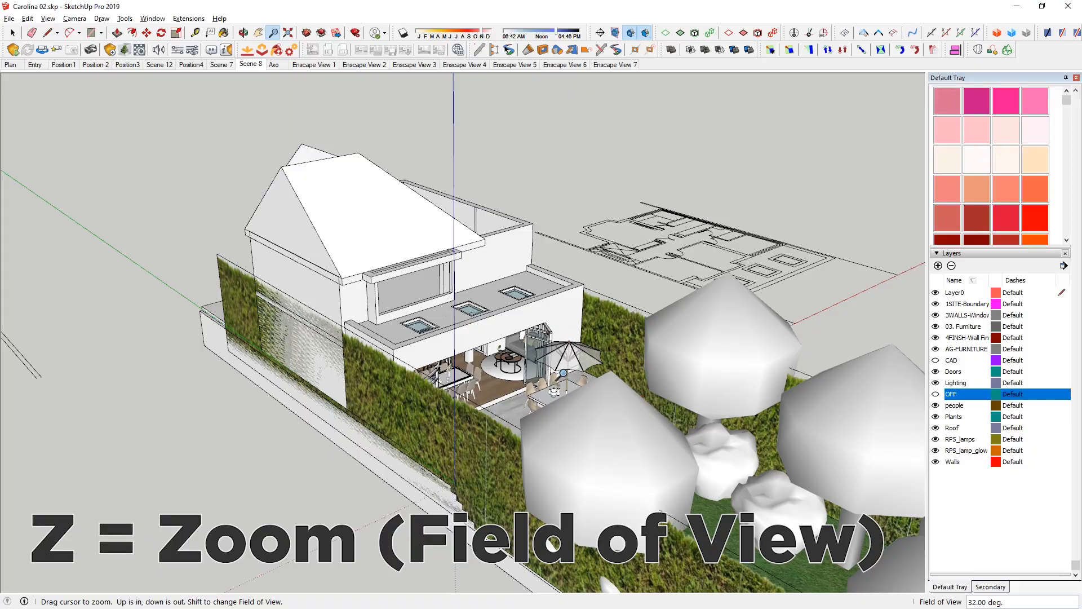
text(60de)
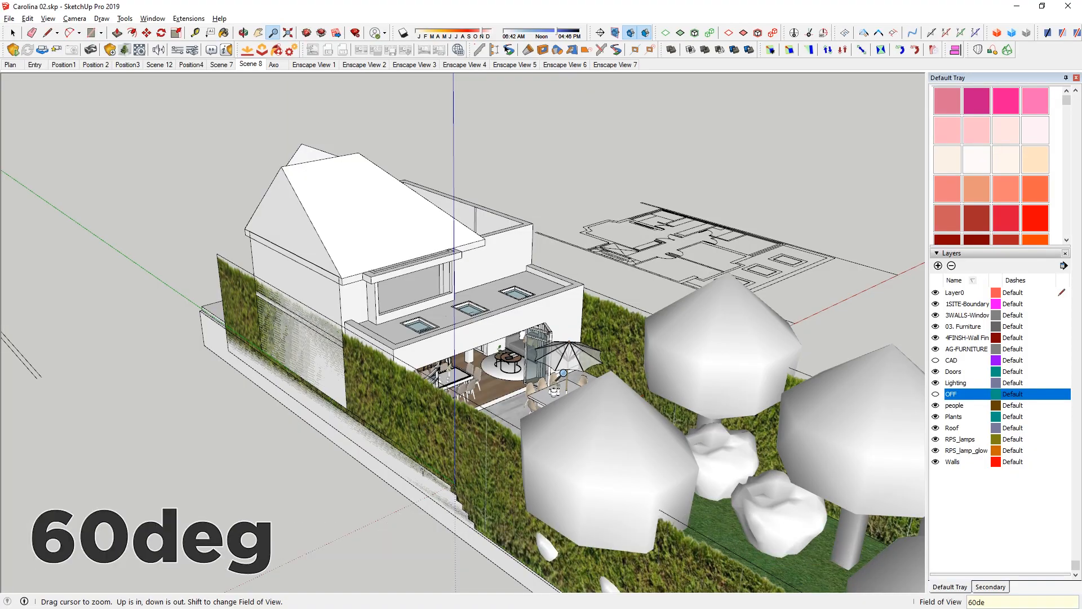
text(g)
key(Return)
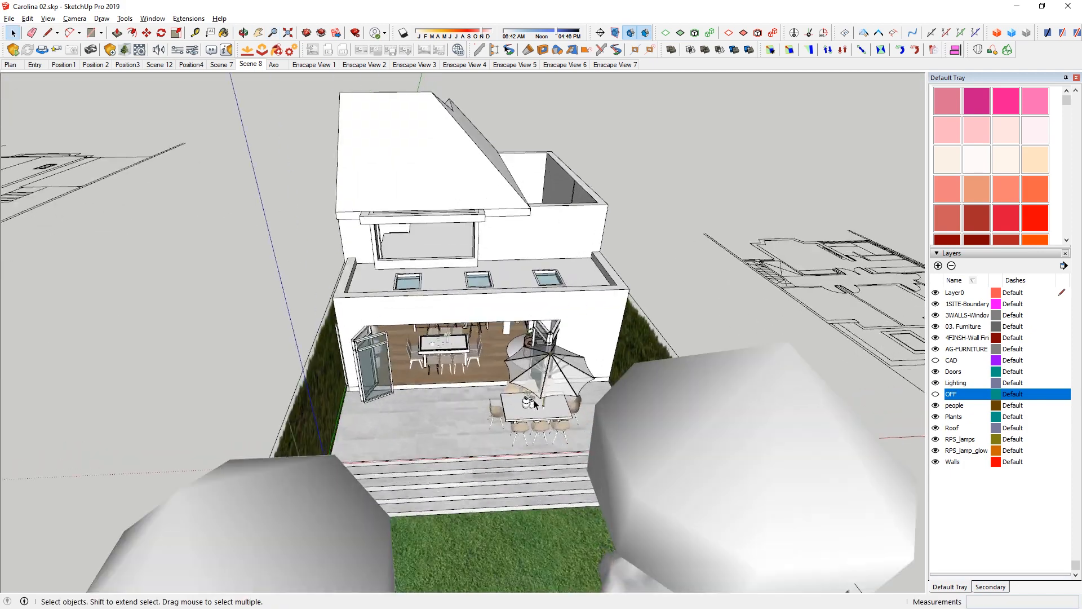
Add a new scene framing the dining table and kitchen from the terrace through the open glass doors.
scroll(499, 354, up, 5)
middle_drag(498, 354, 500, 317)
shift+middle_drag(488, 451, 494, 385)
scroll(494, 387, up, 3)
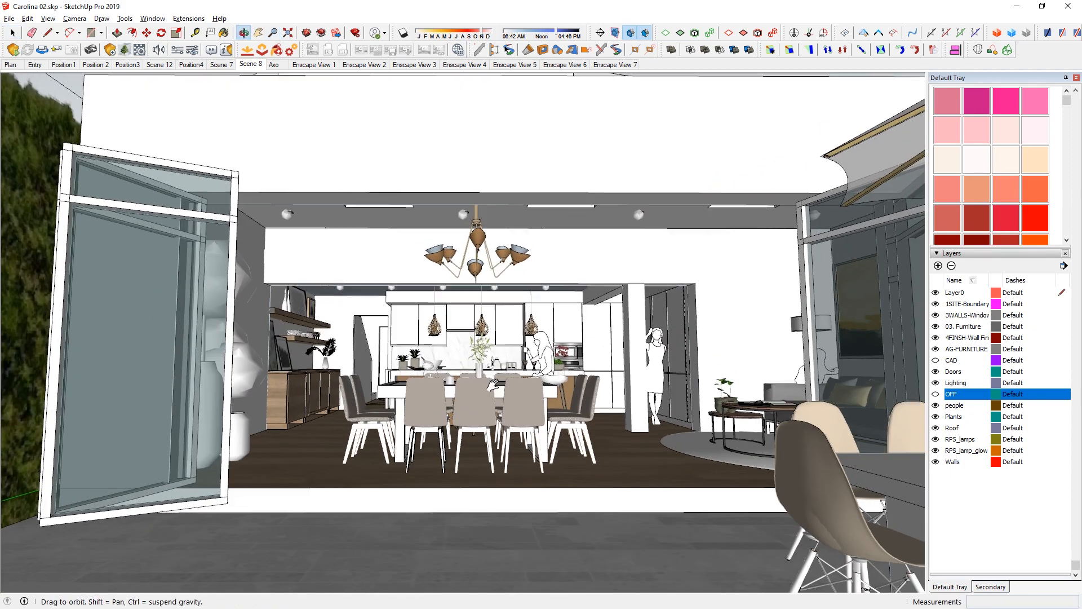
scroll(491, 382, down, 2)
middle_drag(432, 348, 427, 342)
right_click(630, 66)
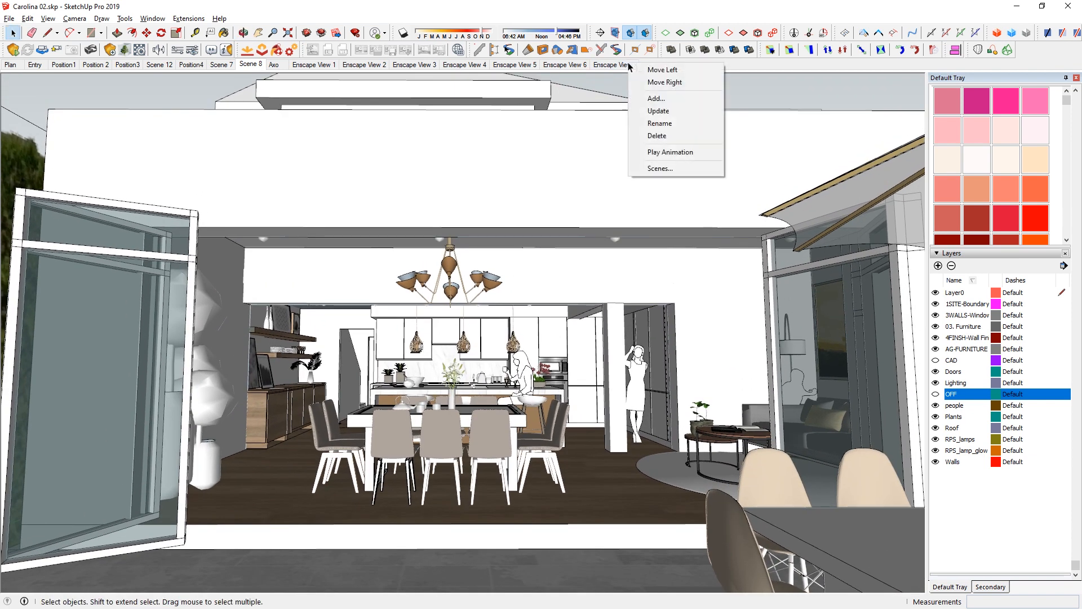
click(648, 100)
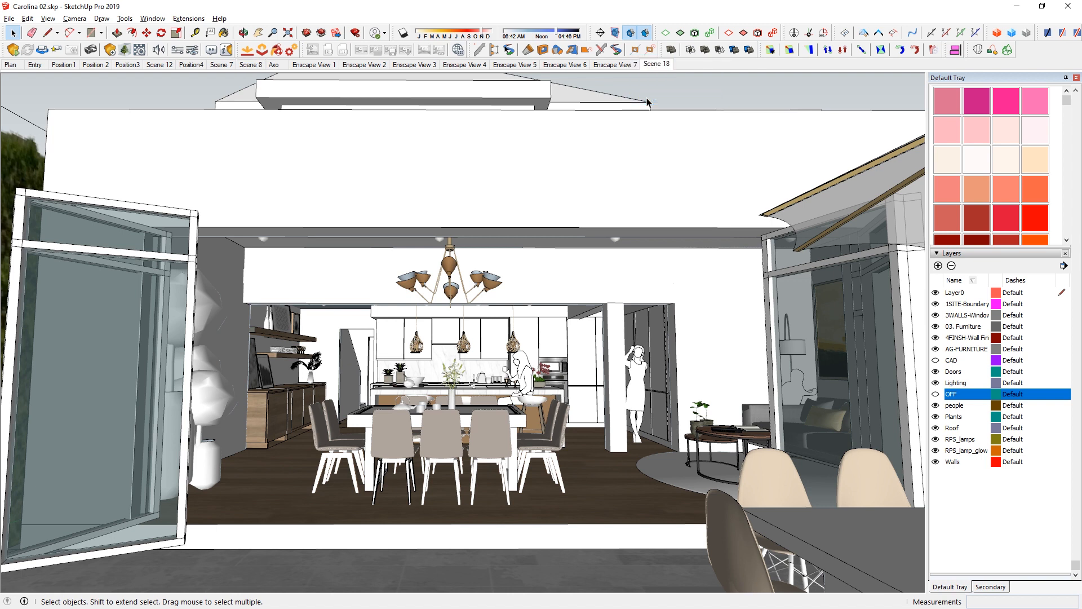
Rename the new scene to JK and save the file.
right_click(660, 66)
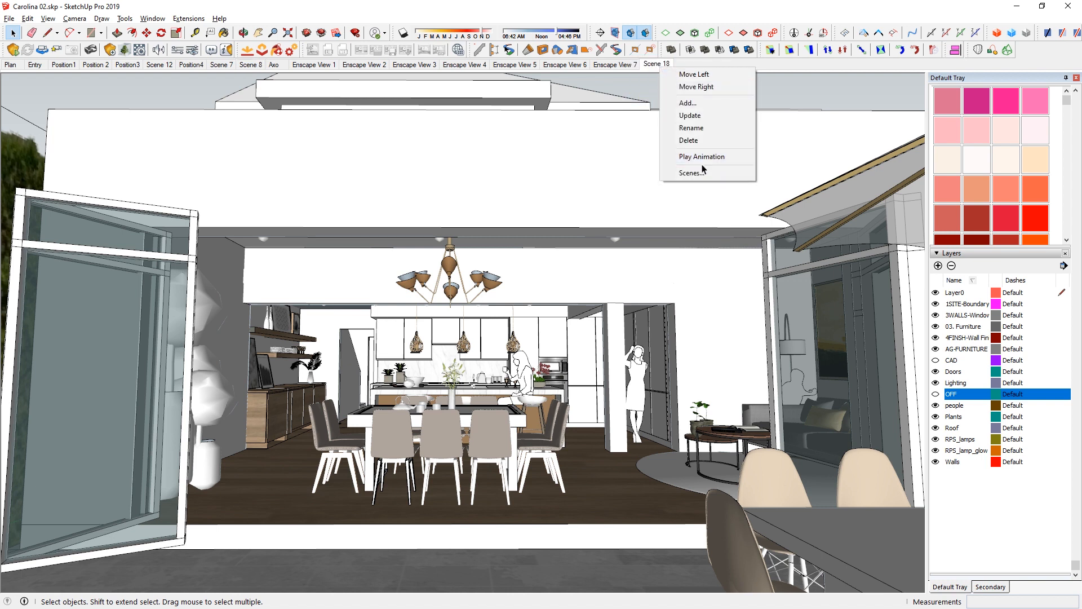
click(706, 127)
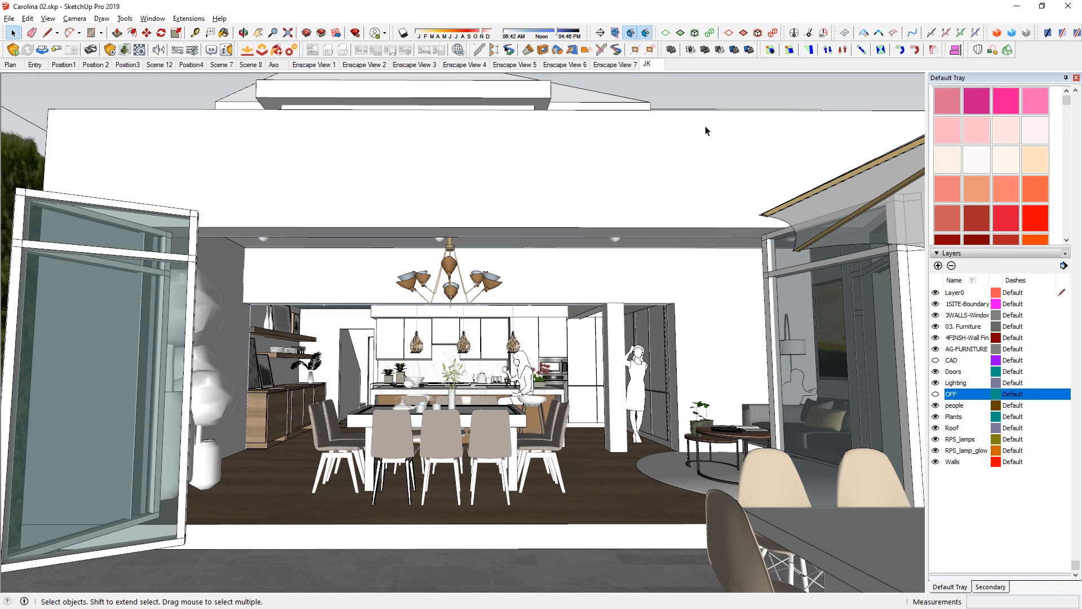
click(14, 24)
click(29, 75)
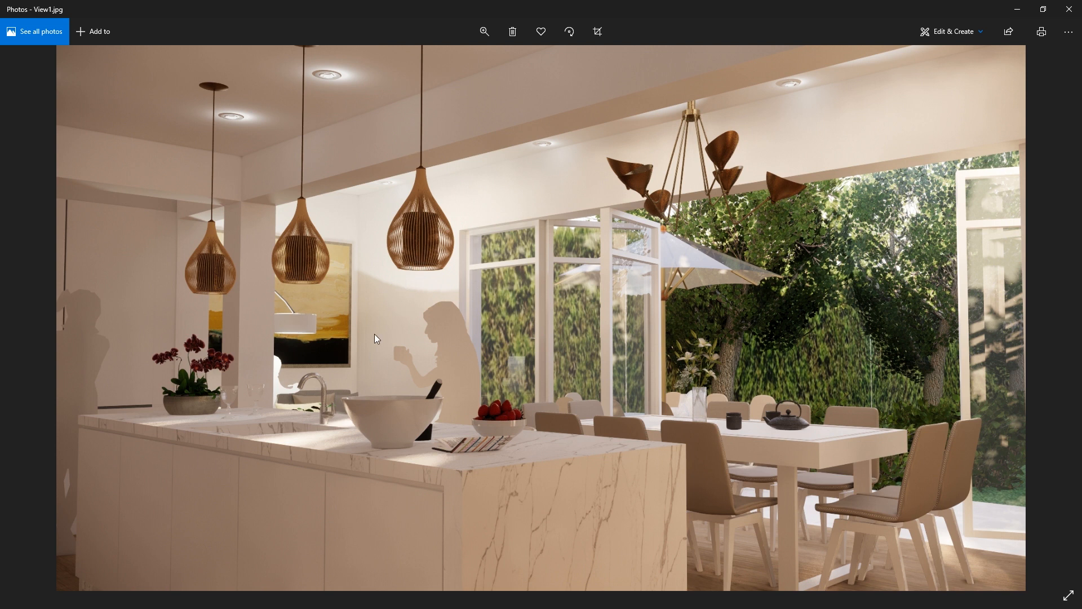
In Photos, look through the rendered interior images, starting at View1.jpg and continuing through View2.jpg and View3.jpg.
key(Right)
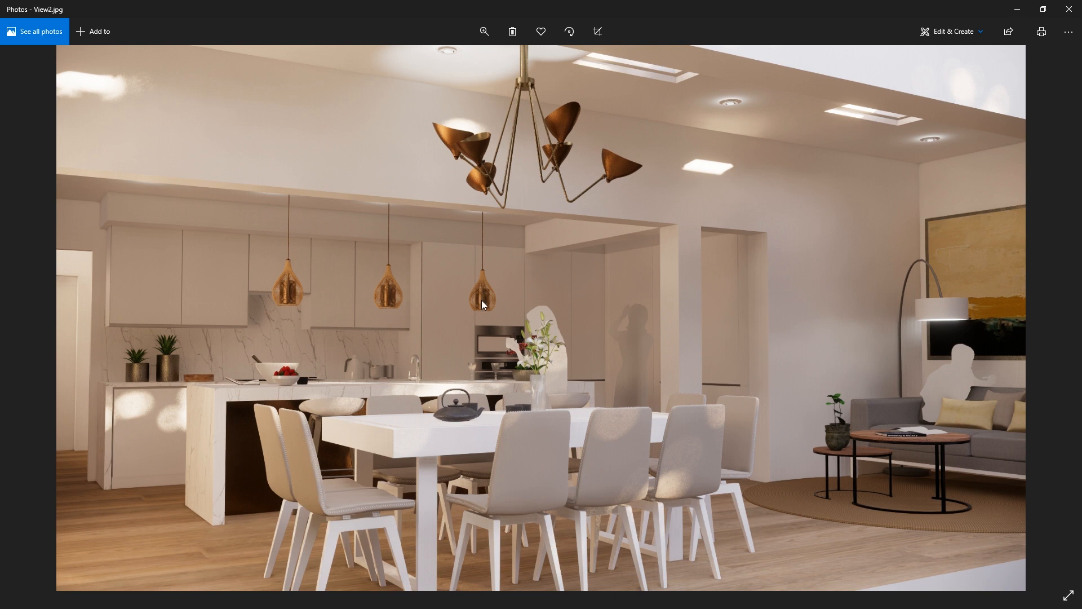
key(Right)
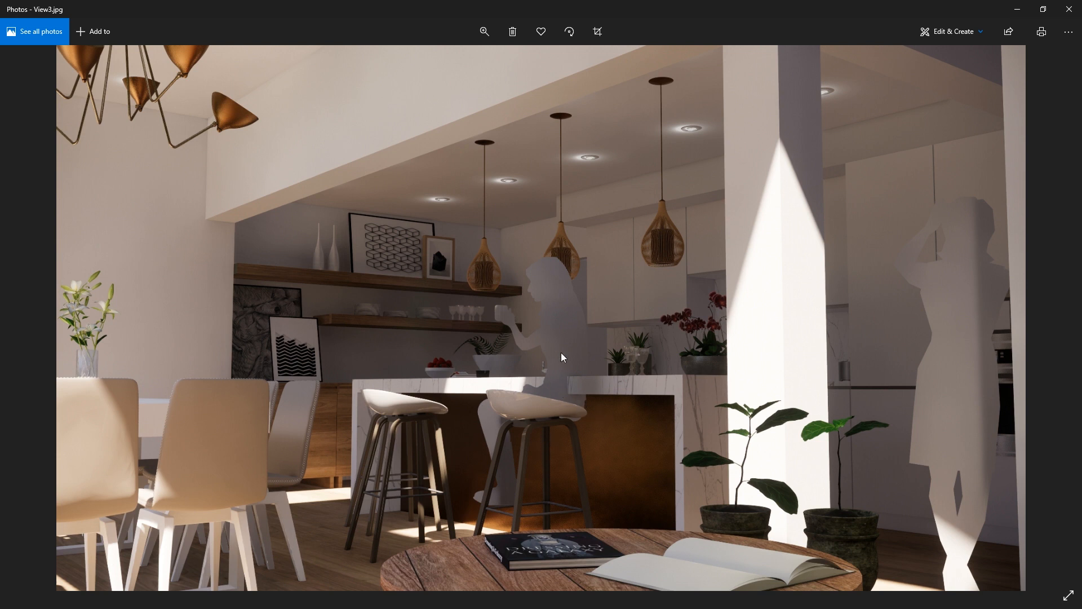
click(561, 374)
key(Right)
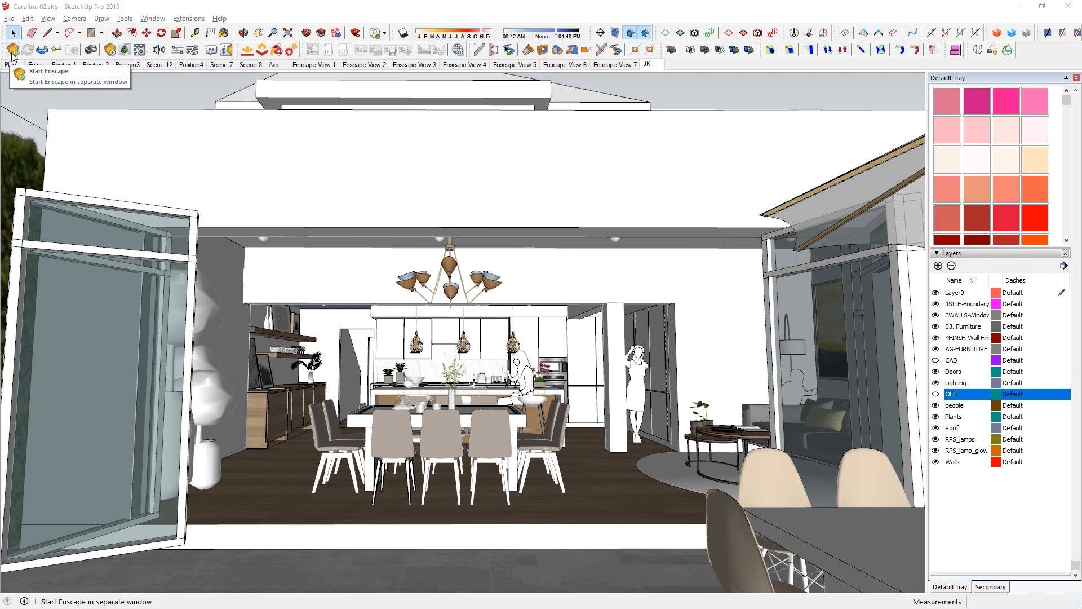
Start Enscape and load the Default Settings preset in its visual settings.
click(12, 50)
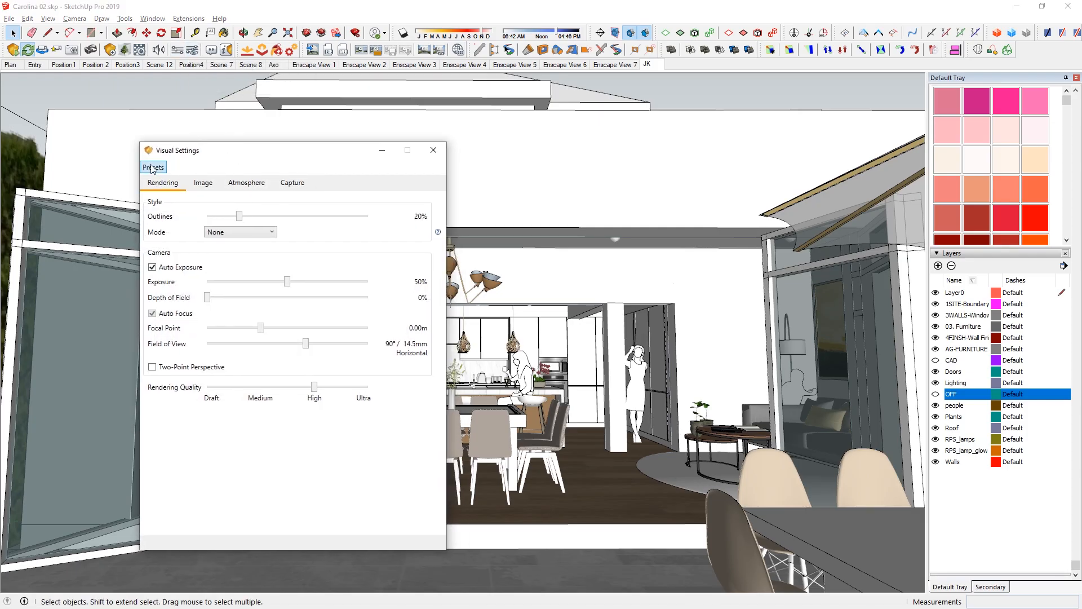
click(153, 168)
mouse_move(172, 185)
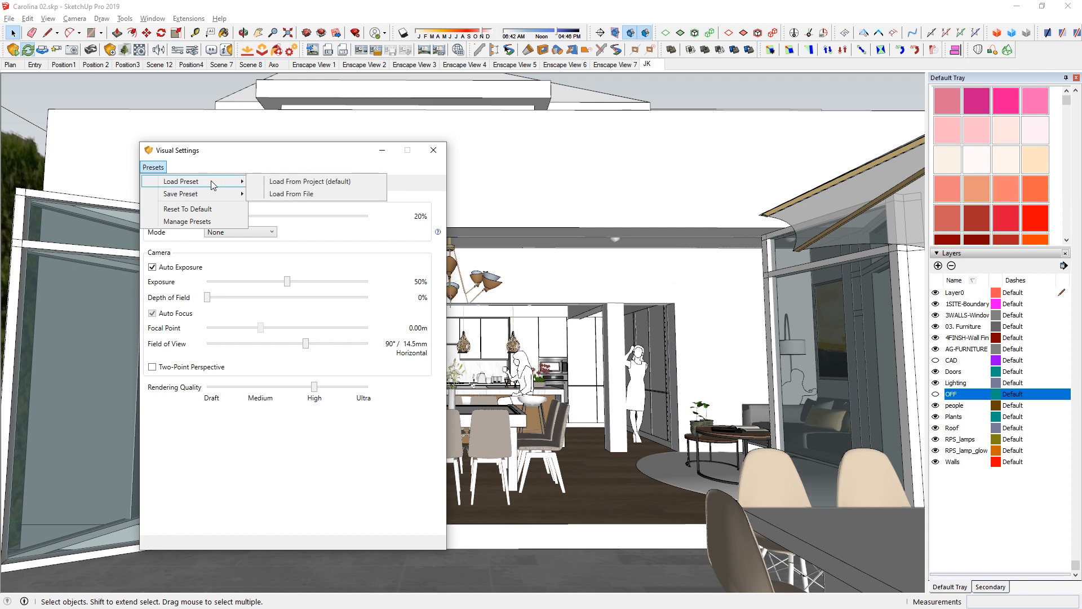
click(282, 184)
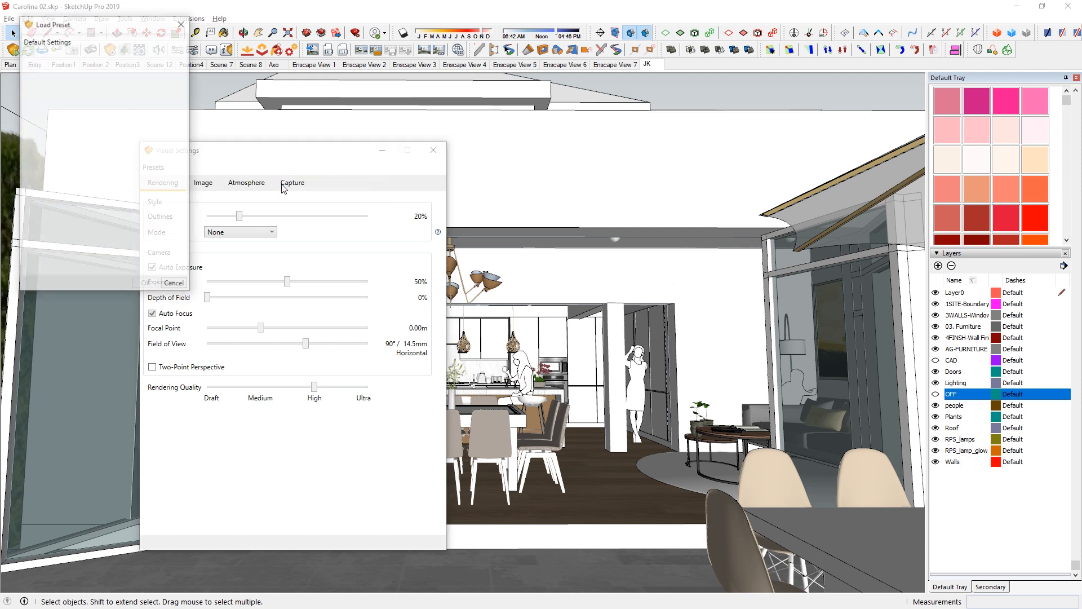
click(144, 186)
click(229, 424)
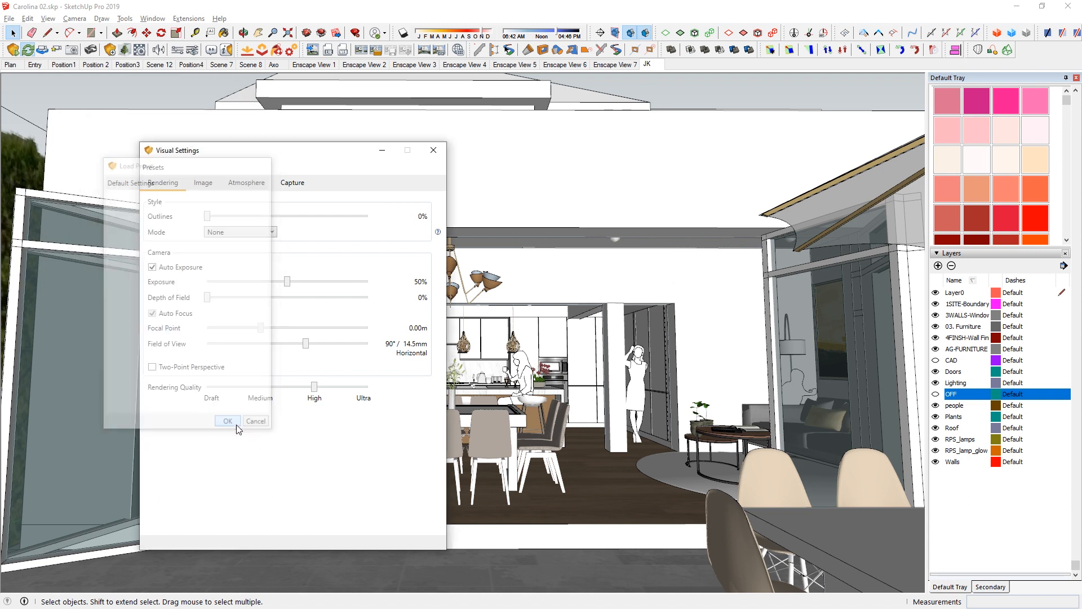
Reset the visual settings to their default values and set the rendering outlines to 20%.
click(154, 168)
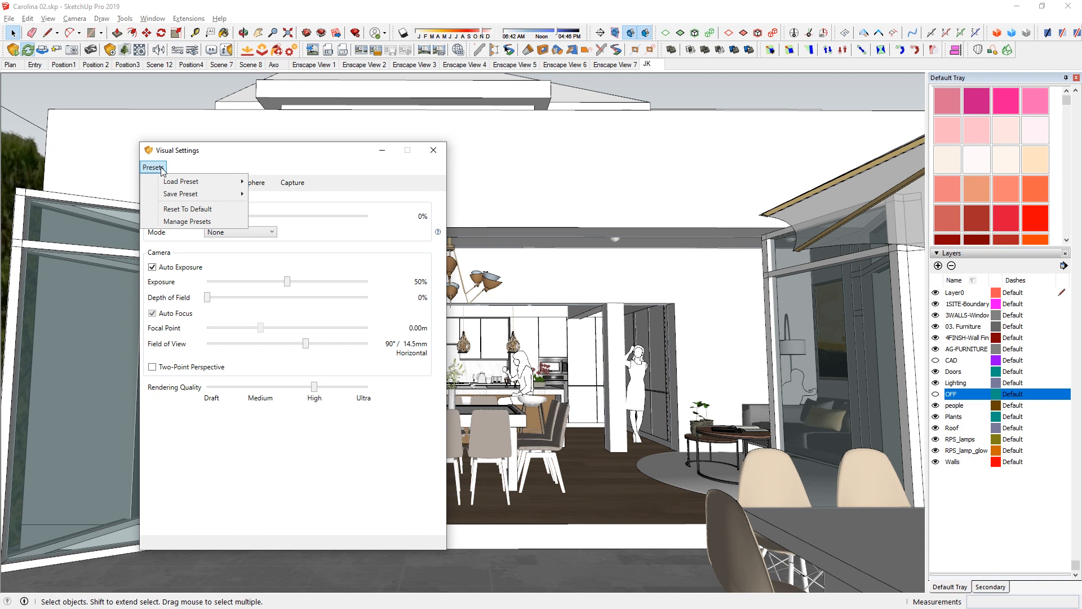
click(188, 209)
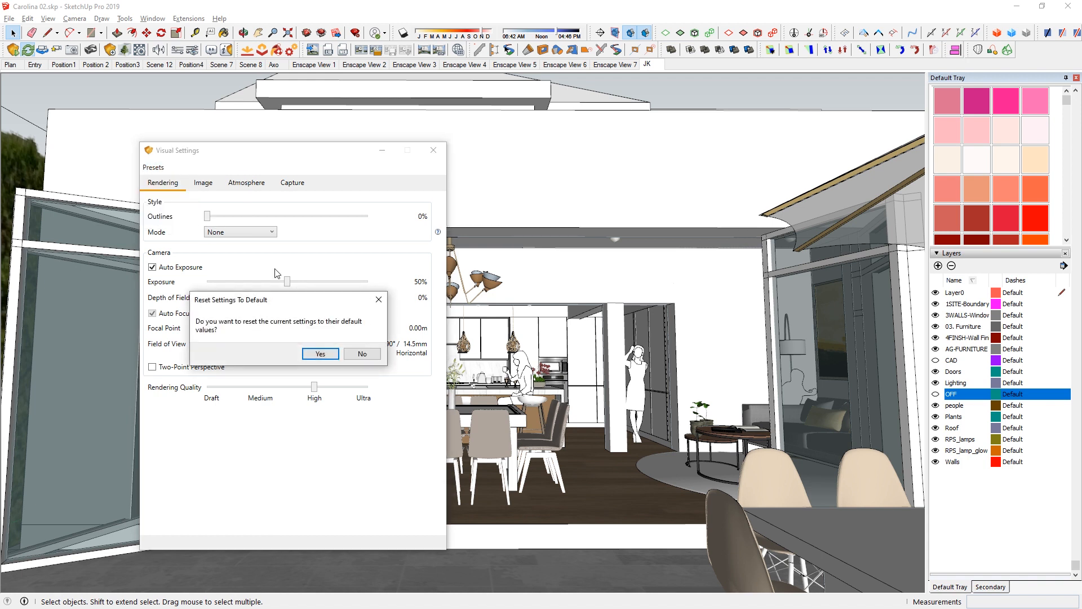
click(310, 355)
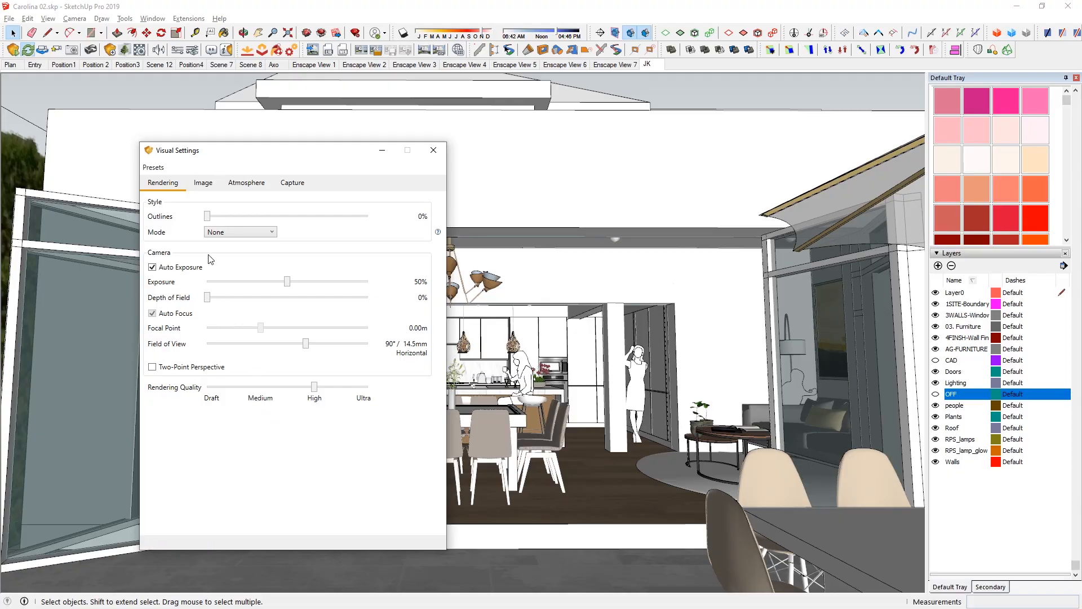
drag(210, 219, 240, 218)
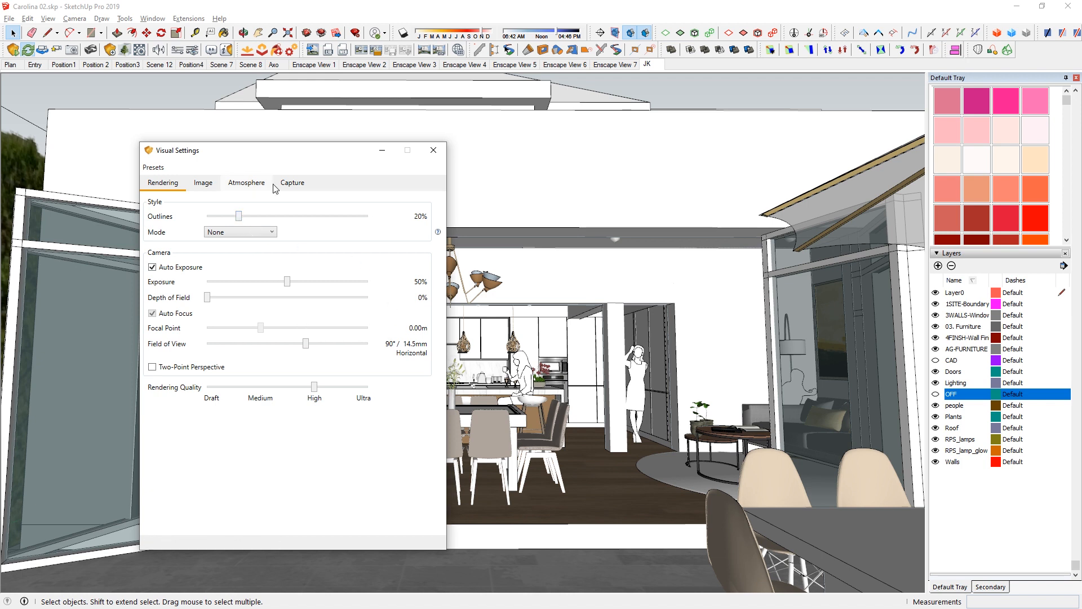
Configure captures as Ultra HD JPEG images with automatic naming and the Desktop as default folder.
click(294, 182)
click(317, 323)
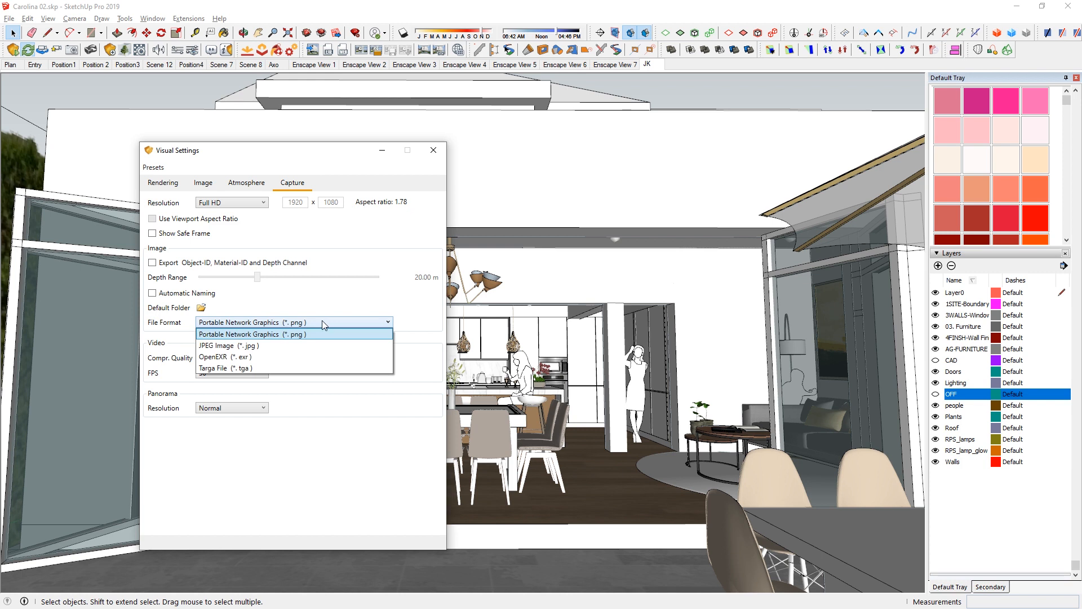
click(243, 346)
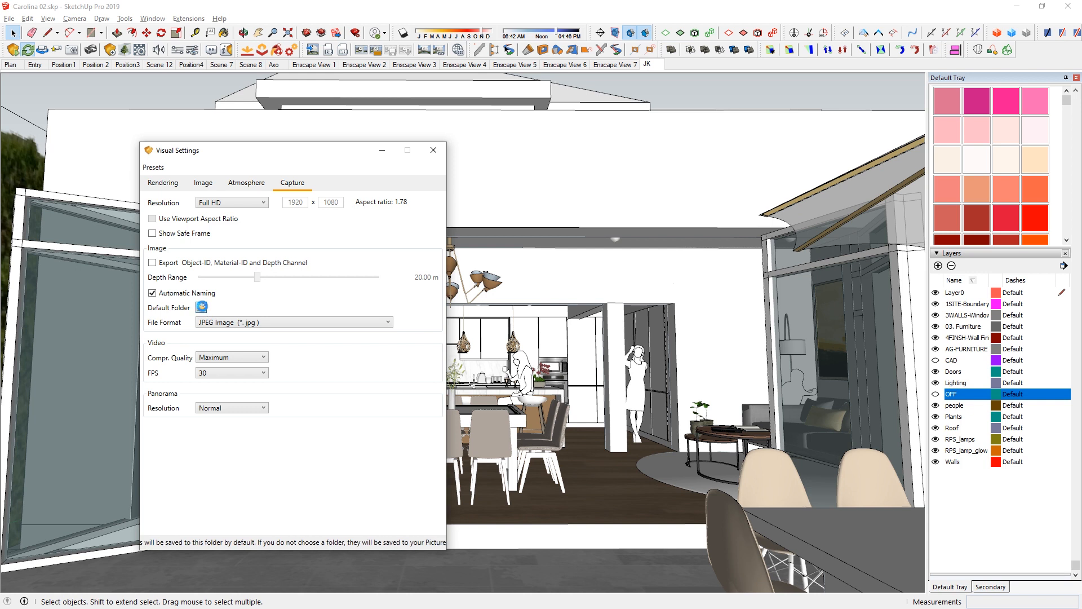
click(201, 307)
click(46, 136)
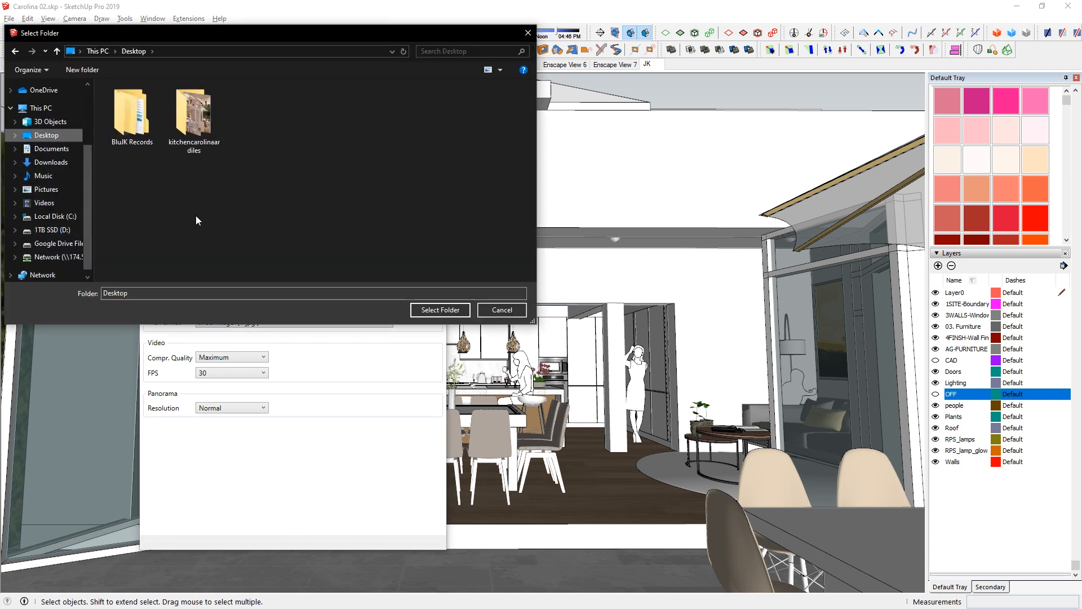
click(440, 310)
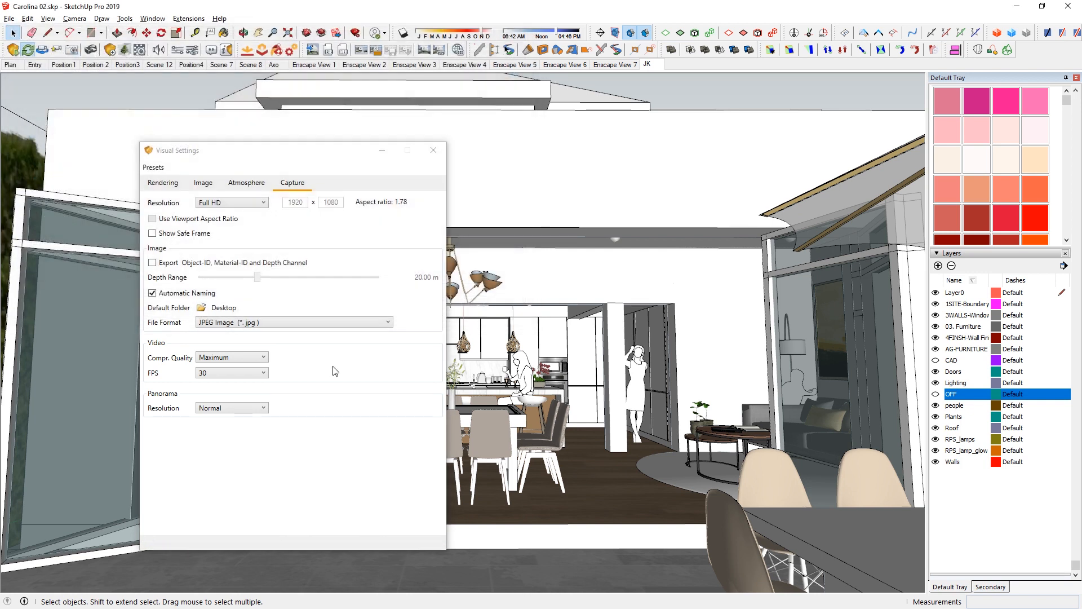
click(262, 204)
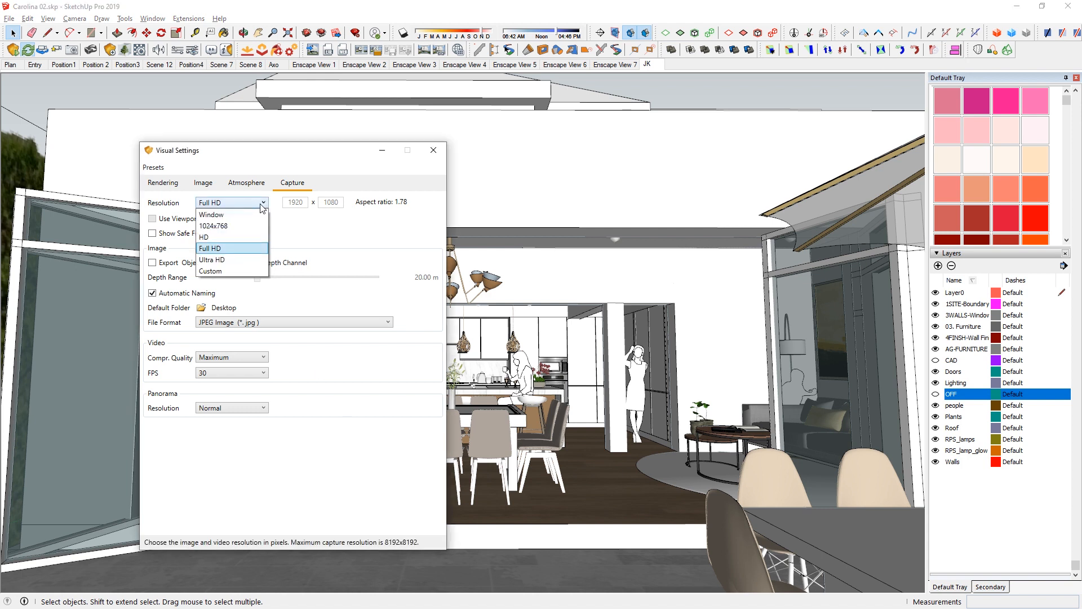
click(213, 262)
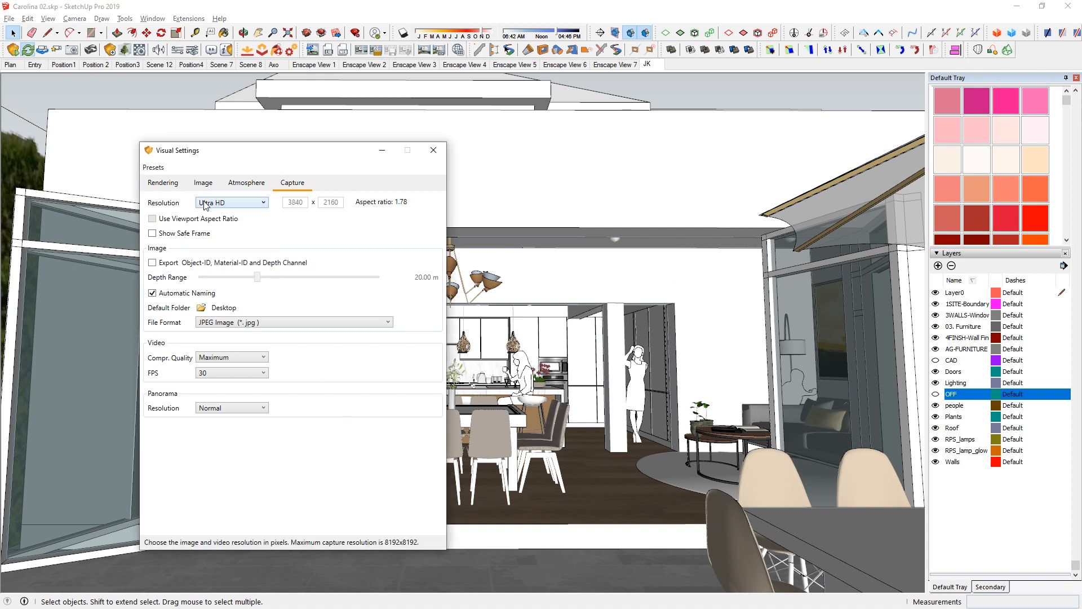
Save the visual settings to the project as a preset named JK and close the settings.
click(162, 183)
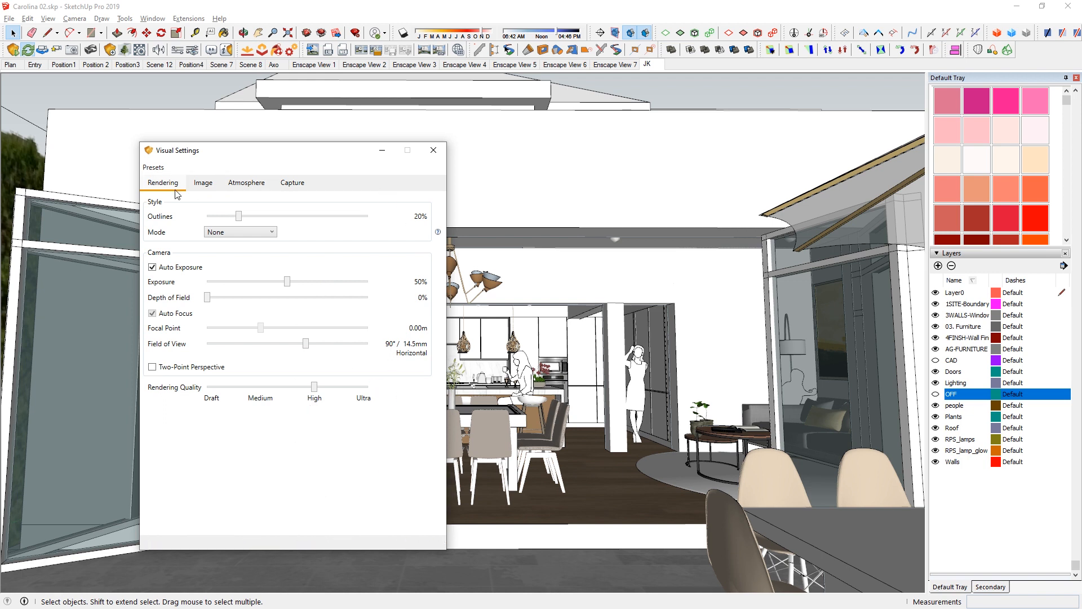
click(153, 168)
mouse_move(170, 197)
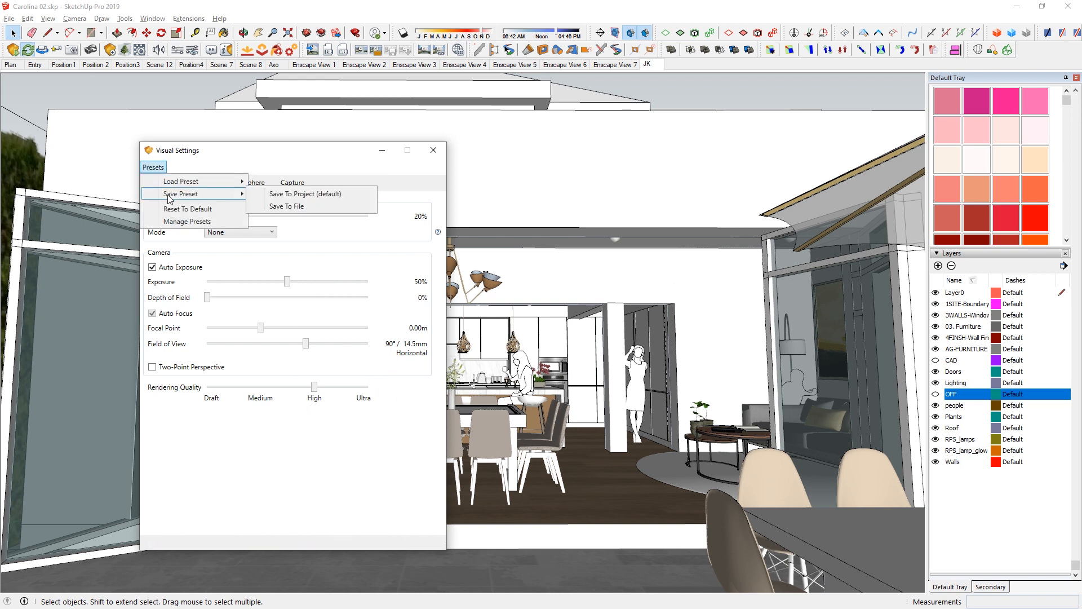
click(272, 194)
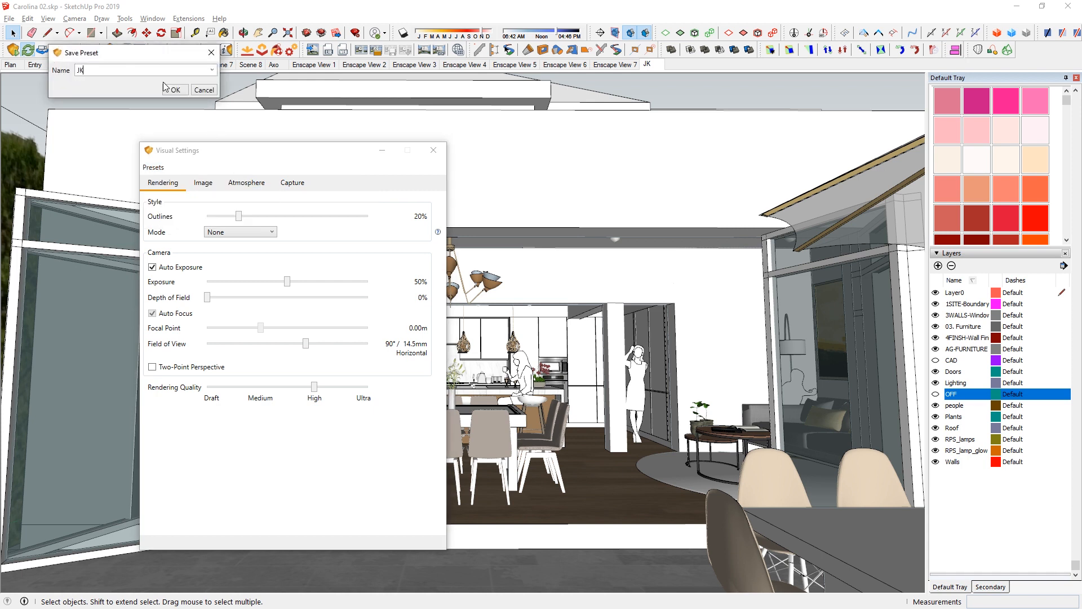
click(175, 90)
click(433, 150)
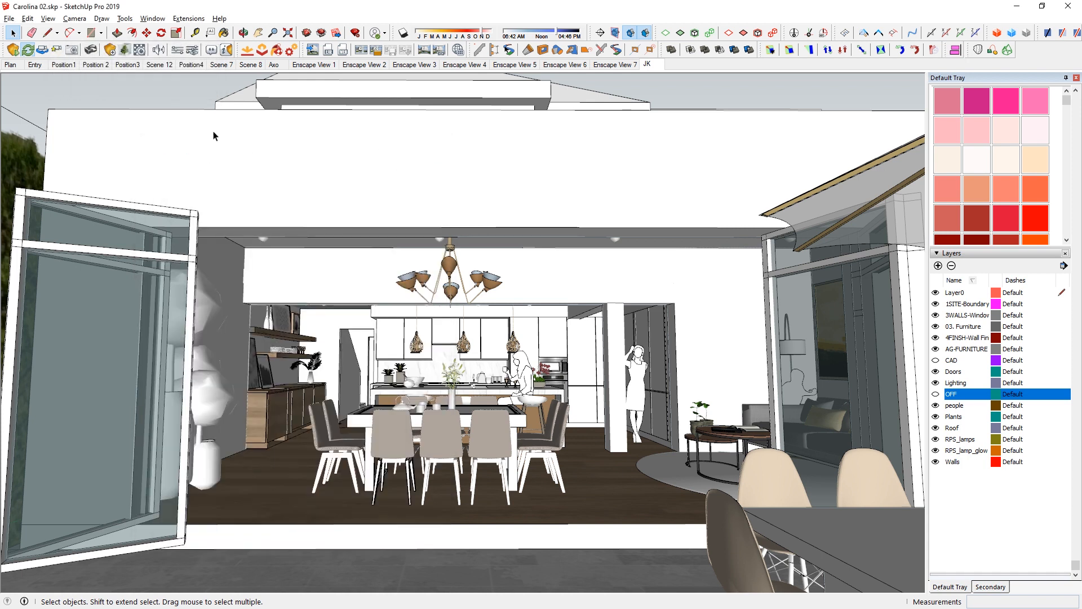
Reopen the visual settings and load the JK preset from the project.
click(192, 51)
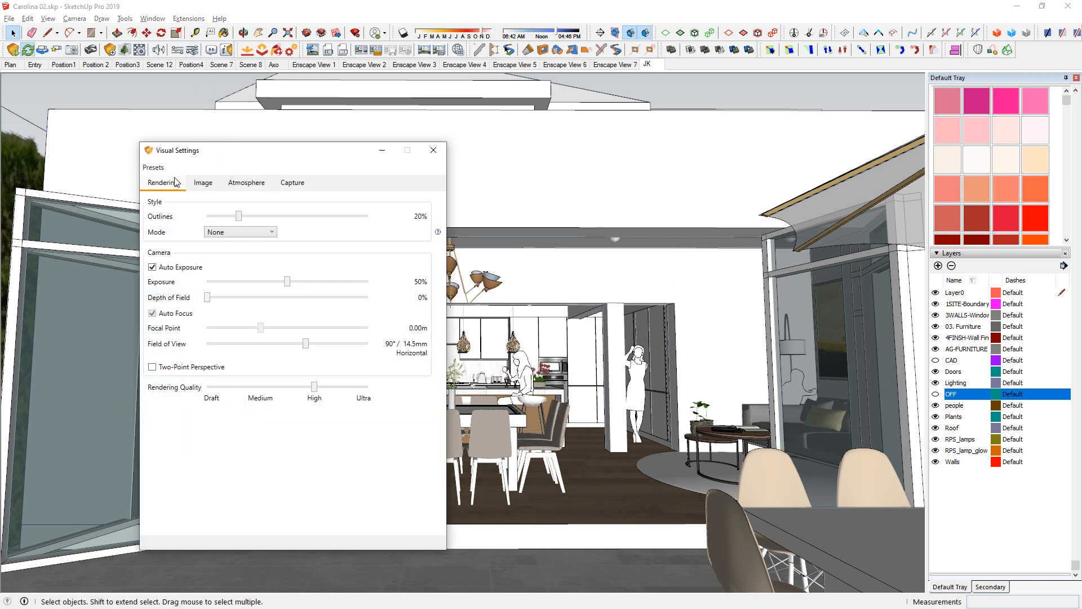
click(154, 168)
mouse_move(175, 181)
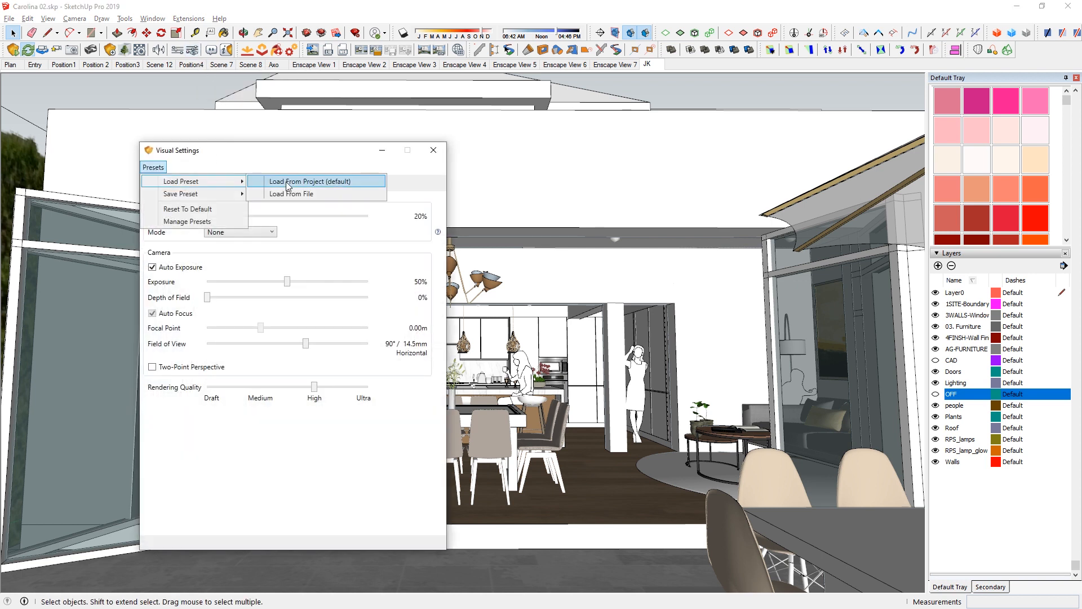
click(287, 182)
click(92, 128)
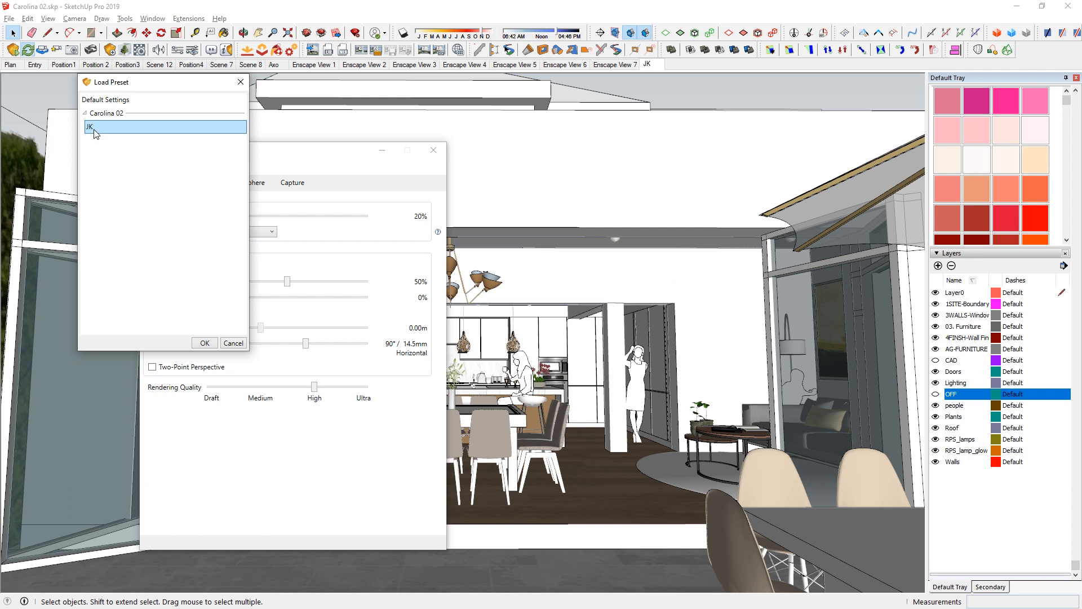
click(204, 342)
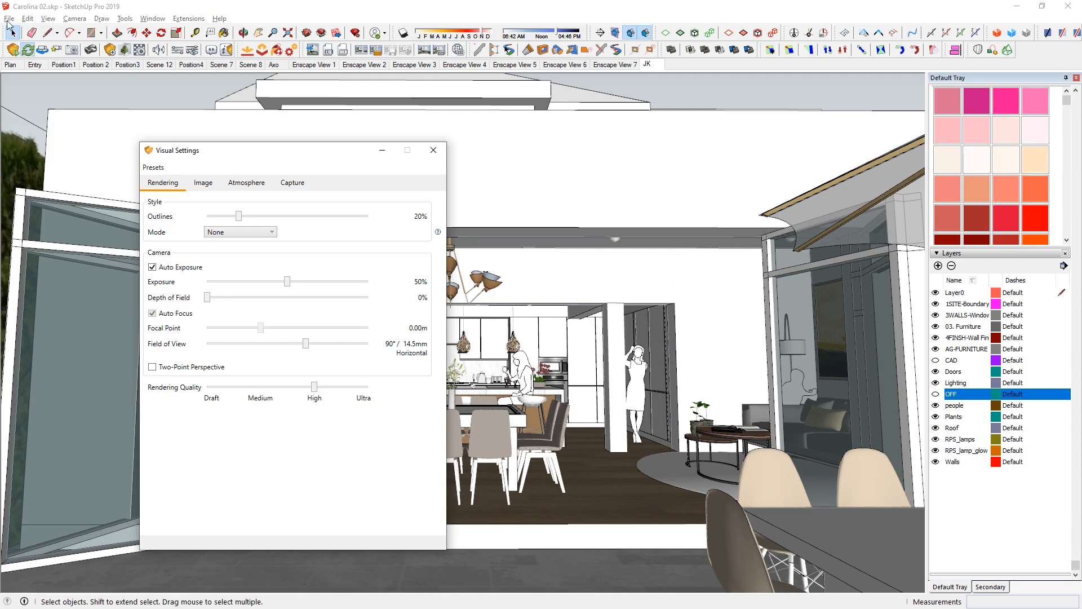
click(9, 18)
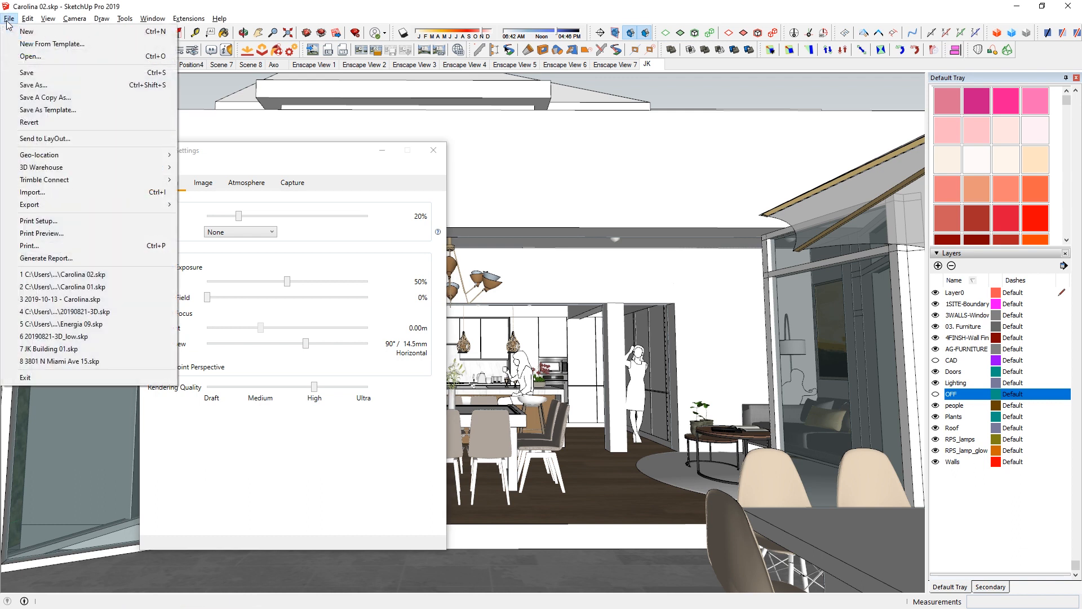
click(33, 85)
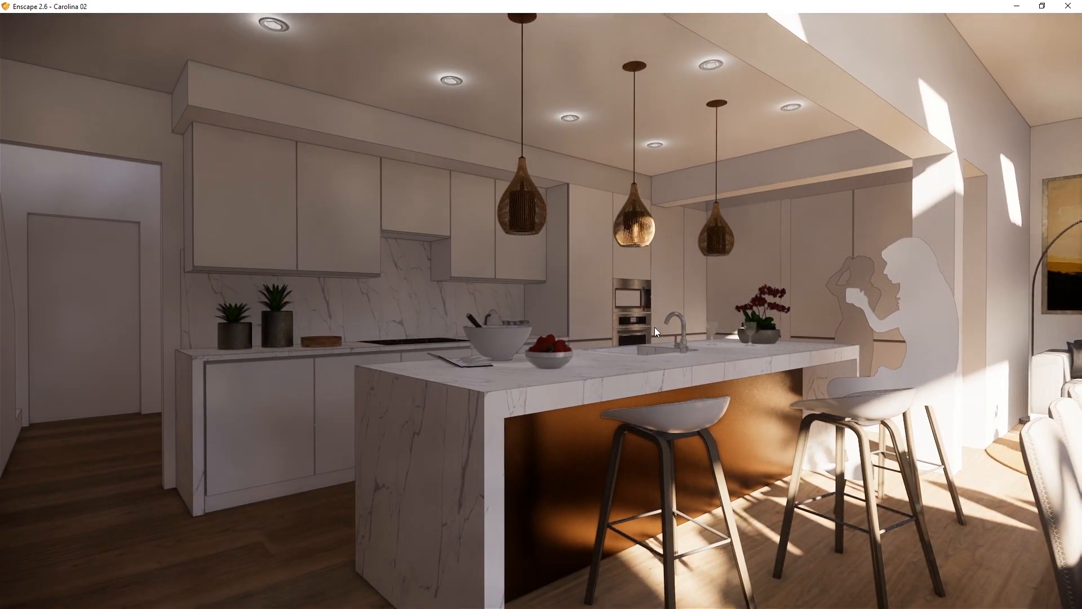
Arrange the Enscape kitchen view and the SketchUp model side by side, and close the visual settings.
drag(655, 327, 690, 207)
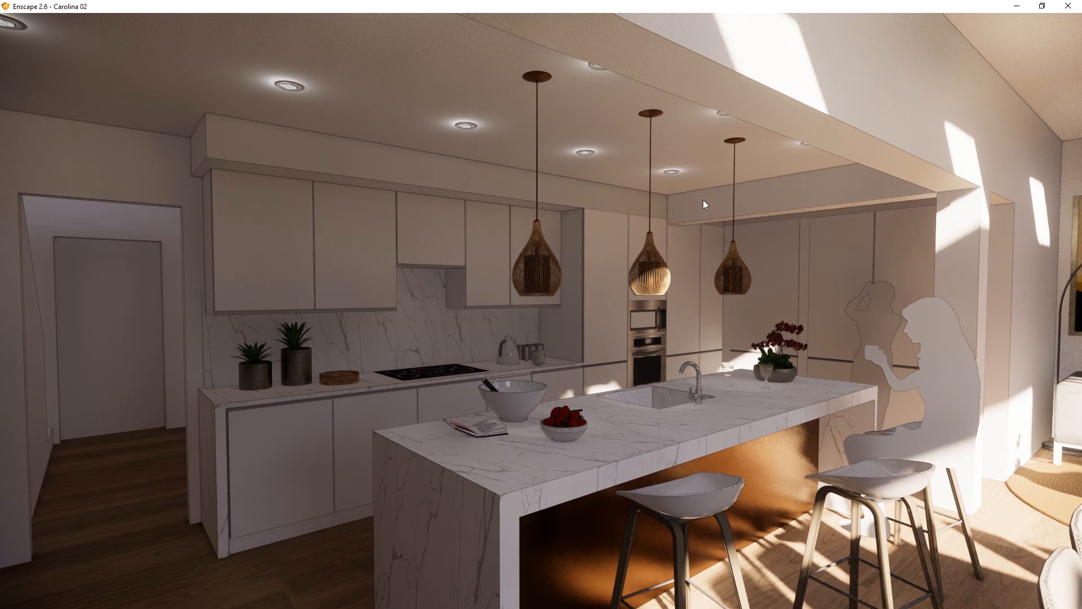
double_click(641, 6)
drag(688, 200, 876, 204)
mouse_move(425, 340)
mouse_down()
mouse_move(364, 305)
mouse_move(374, 300)
mouse_up()
middle_drag(657, 304, 656, 302)
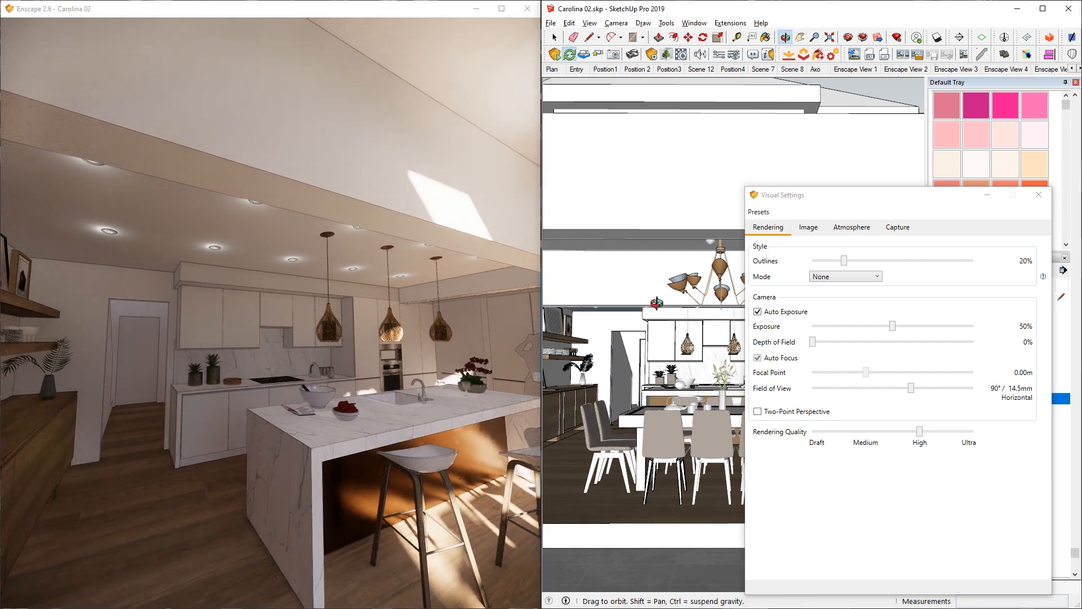
click(1039, 195)
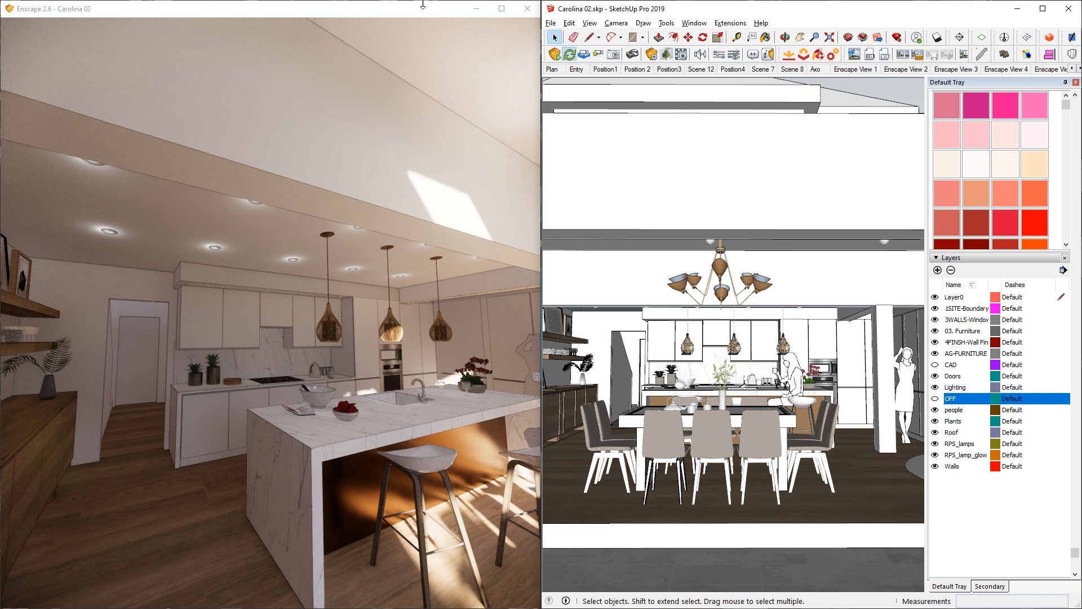
mouse_move(415, 11)
mouse_down()
mouse_move(386, 79)
mouse_move(411, 60)
mouse_move(483, 49)
mouse_move(505, 59)
mouse_move(506, 39)
mouse_up()
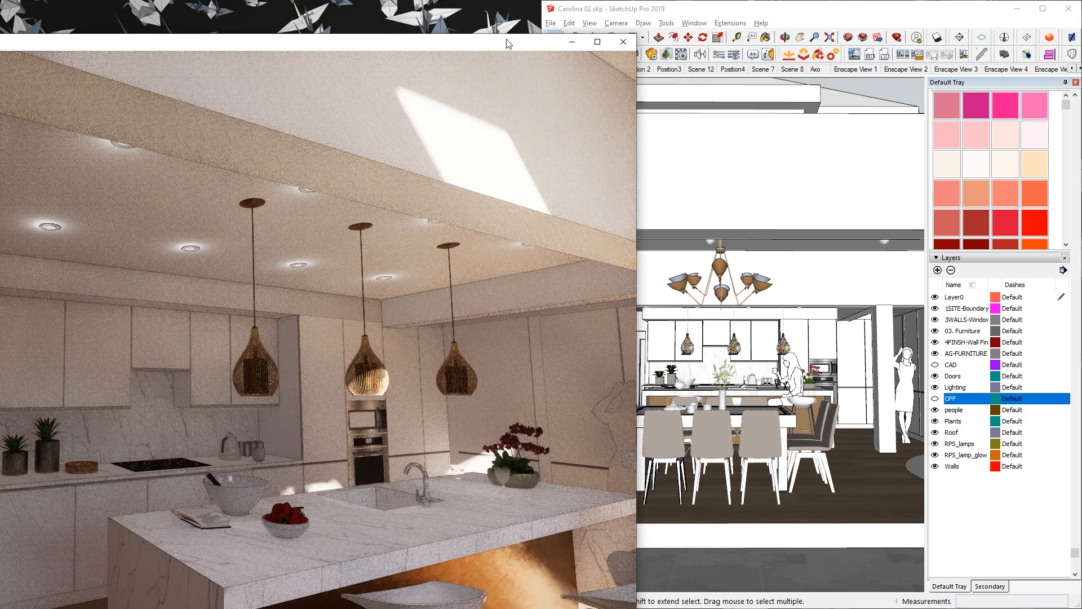
key(super+Left)
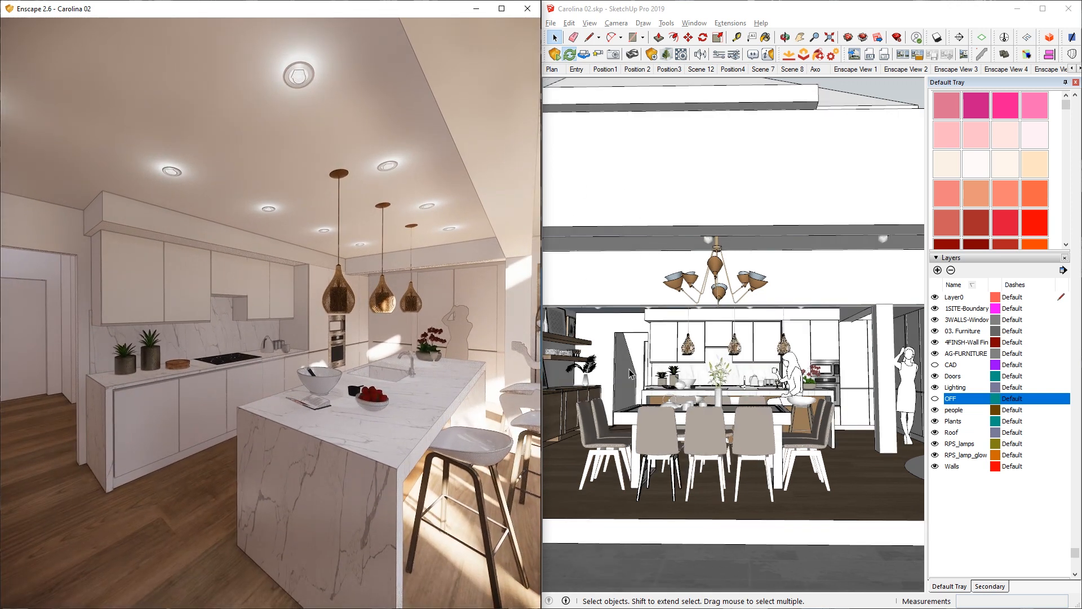
Sample the material of the faceted emitter on a ceiling downlight near the kitchen shelves.
middle_drag(677, 357, 681, 360)
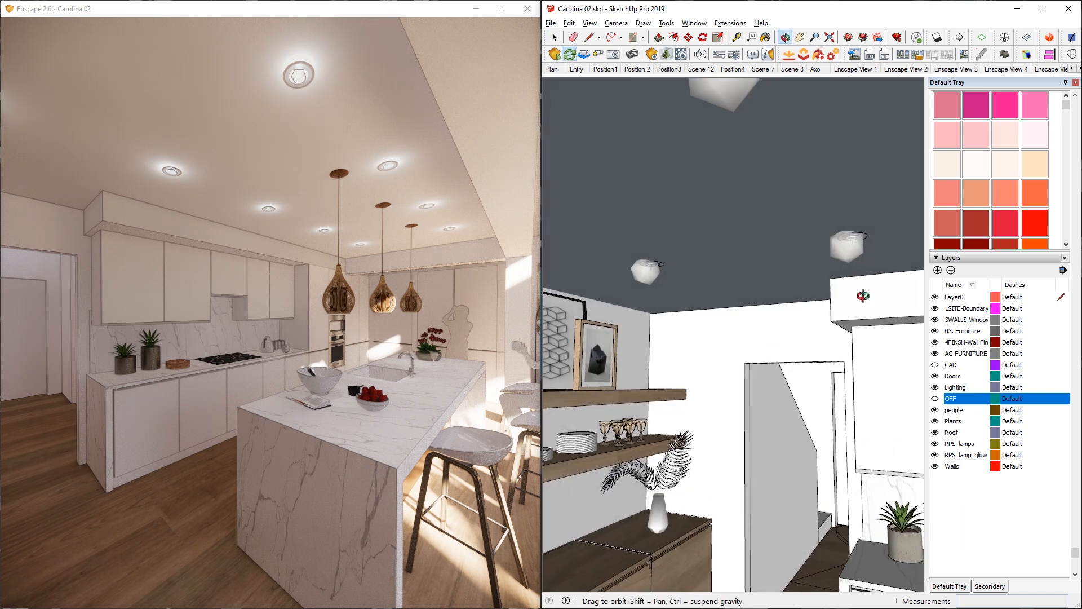
key(b)
alt+click(851, 240)
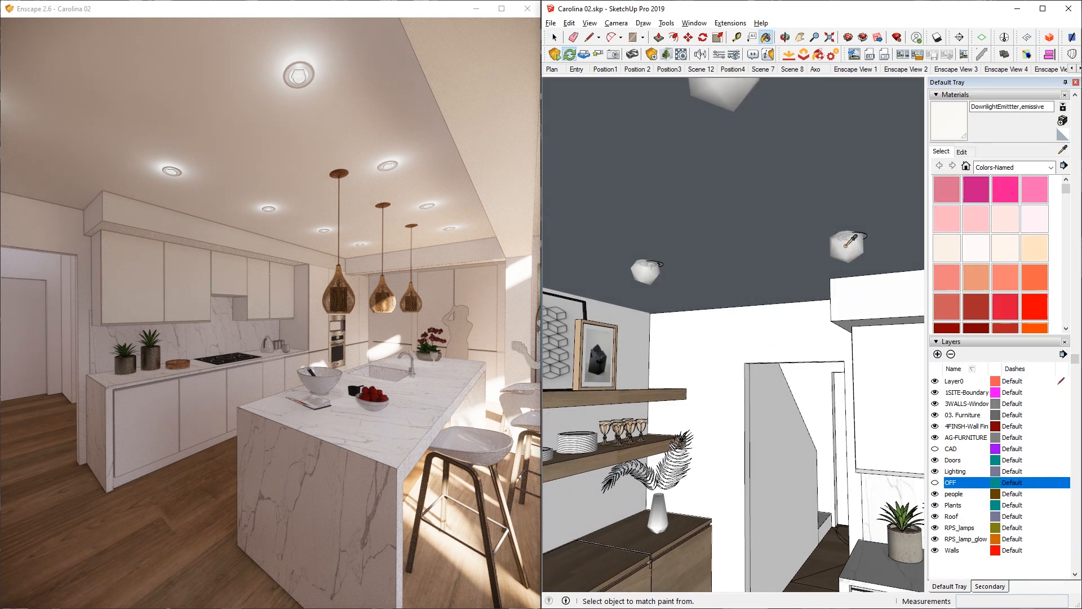
middle_drag(851, 240, 857, 234)
key(space)
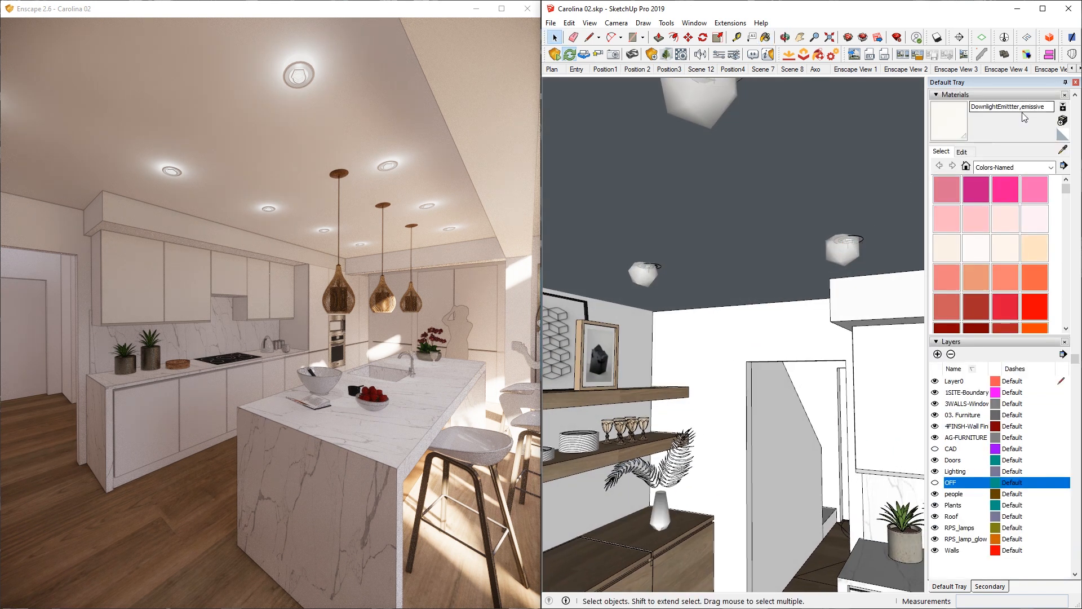
middle_drag(839, 244, 842, 241)
key(b)
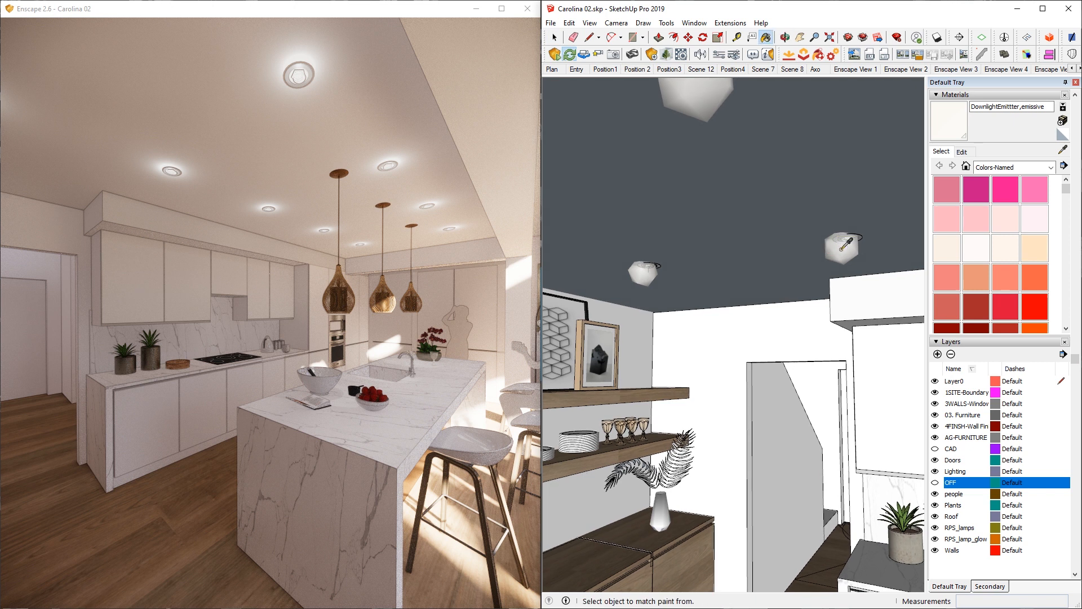
Open the ceiling downlight component for editing and select the ring-shaped fixture inside it.
middle_drag(844, 248, 782, 263)
key(space)
double_click(756, 218)
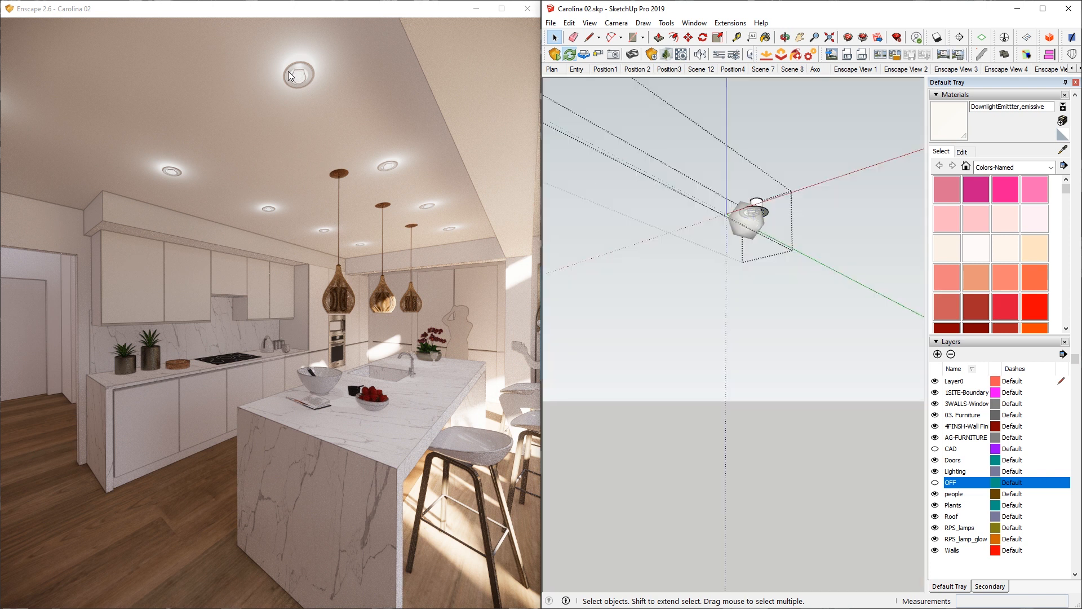
click(756, 224)
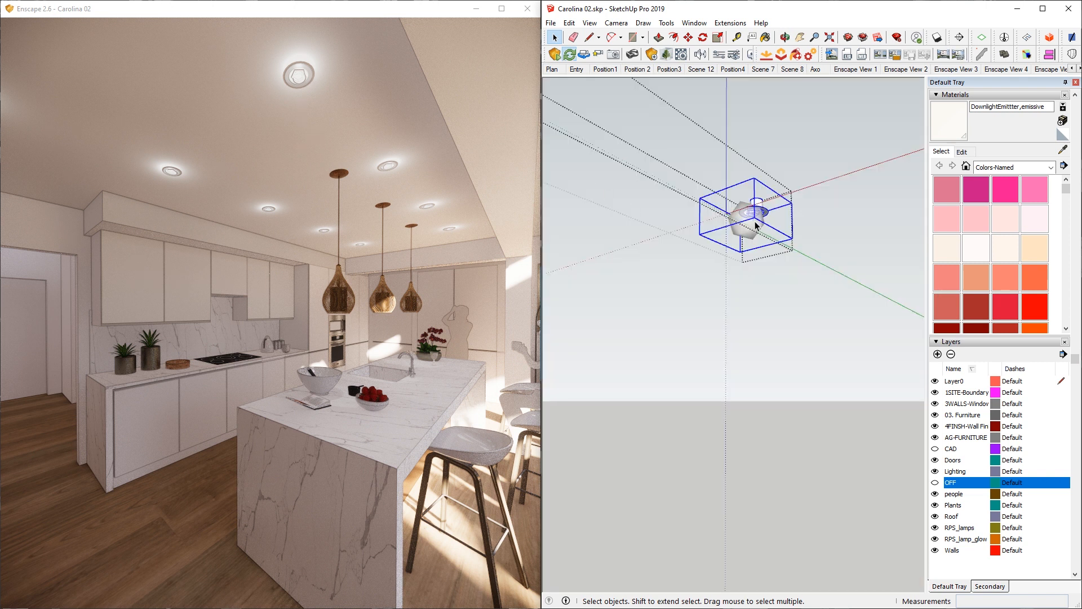
Move the faceted emitter down out of the ceiling downlight and delete it.
double_click(755, 221)
click(754, 223)
key(m)
click(753, 222)
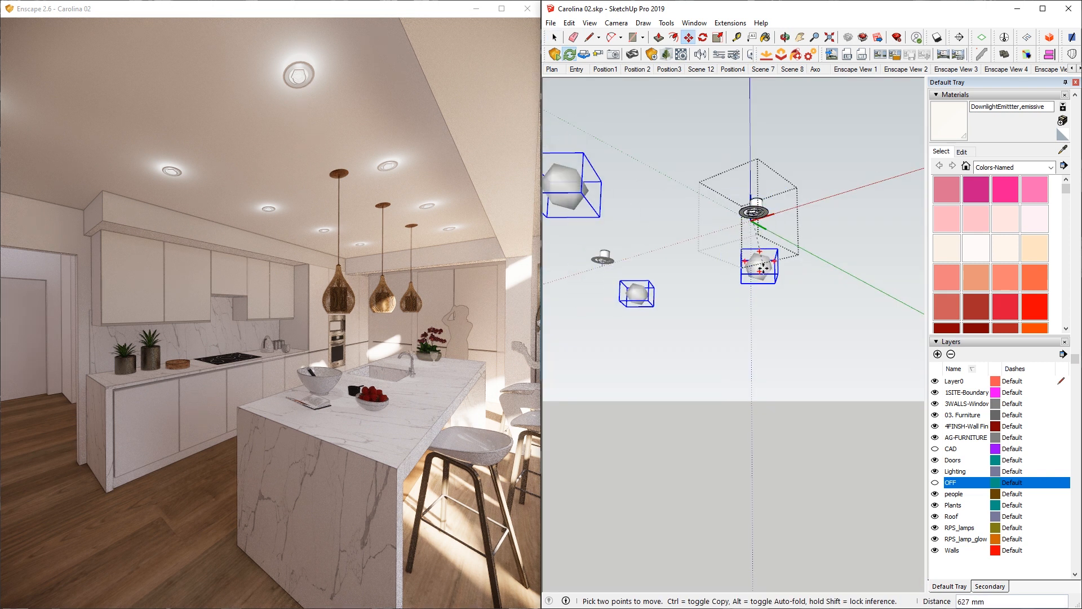
click(748, 276)
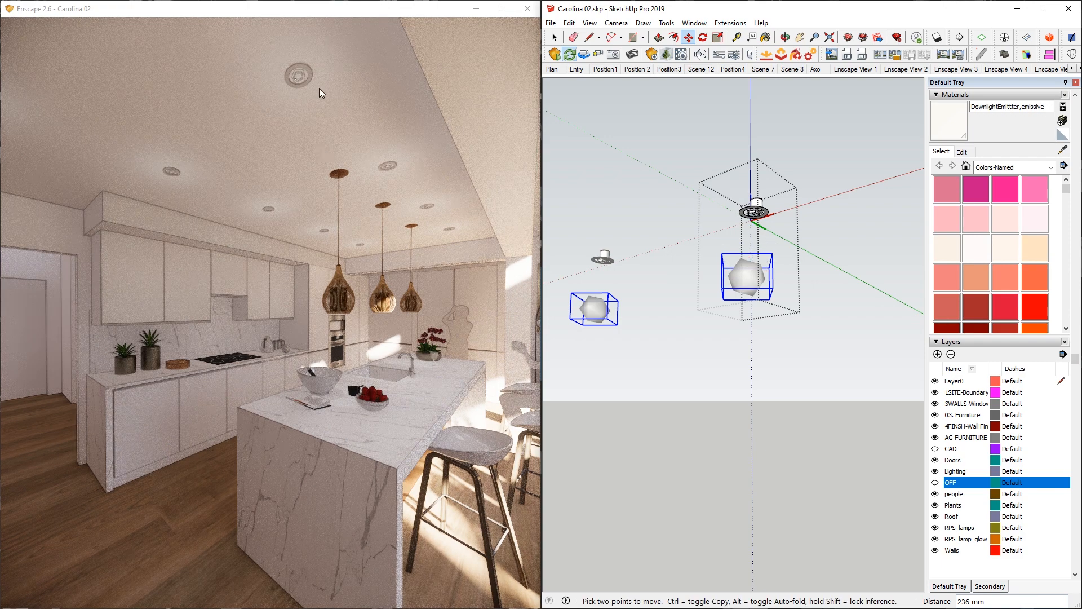
scroll(756, 270, up, 5)
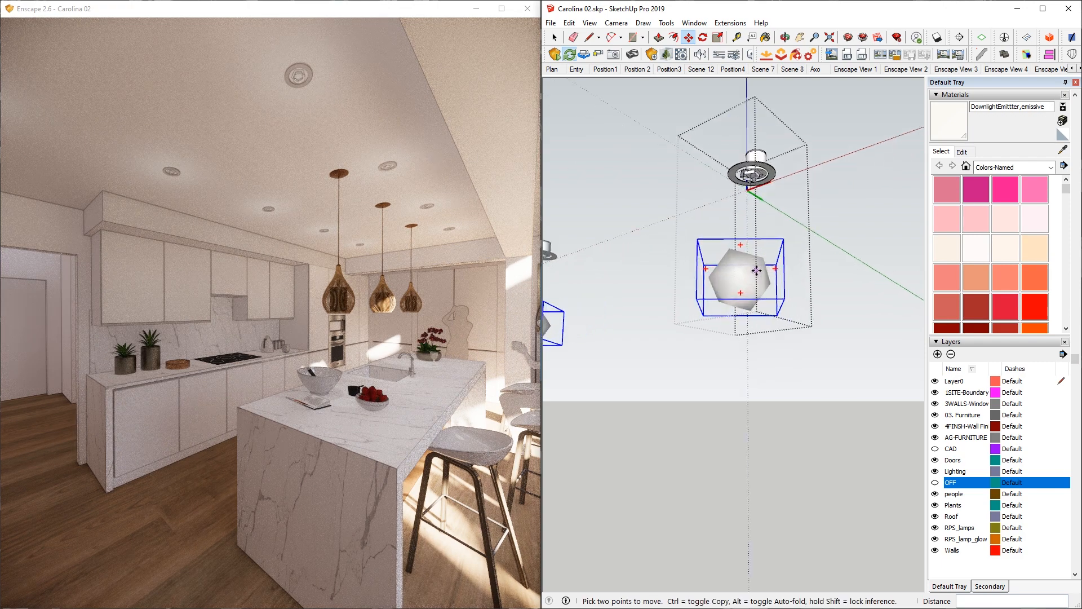
scroll(756, 271, down, 1)
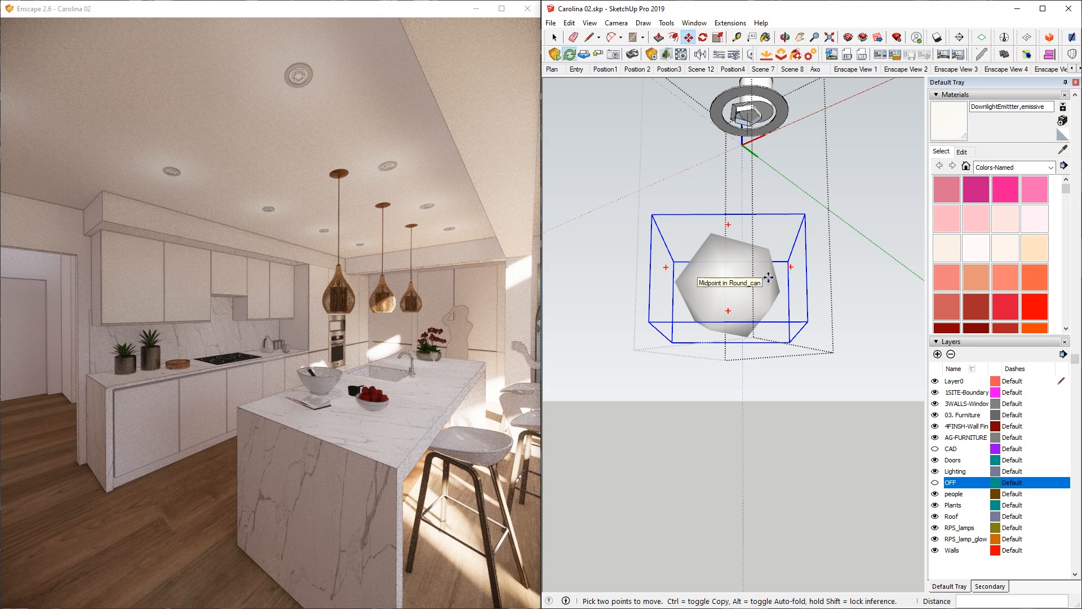
key(Delete)
key(space)
Select the V-Ray Spot Light group inside the downlight ring and delete it.
scroll(739, 113, up, 4)
click(782, 246)
mouse_move(740, 113)
shift+middle_down()
mouse_move(733, 339)
mouse_move(647, 459)
mouse_move(778, 270)
mouse_move(801, 216)
shift+middle_up()
click(1020, 136)
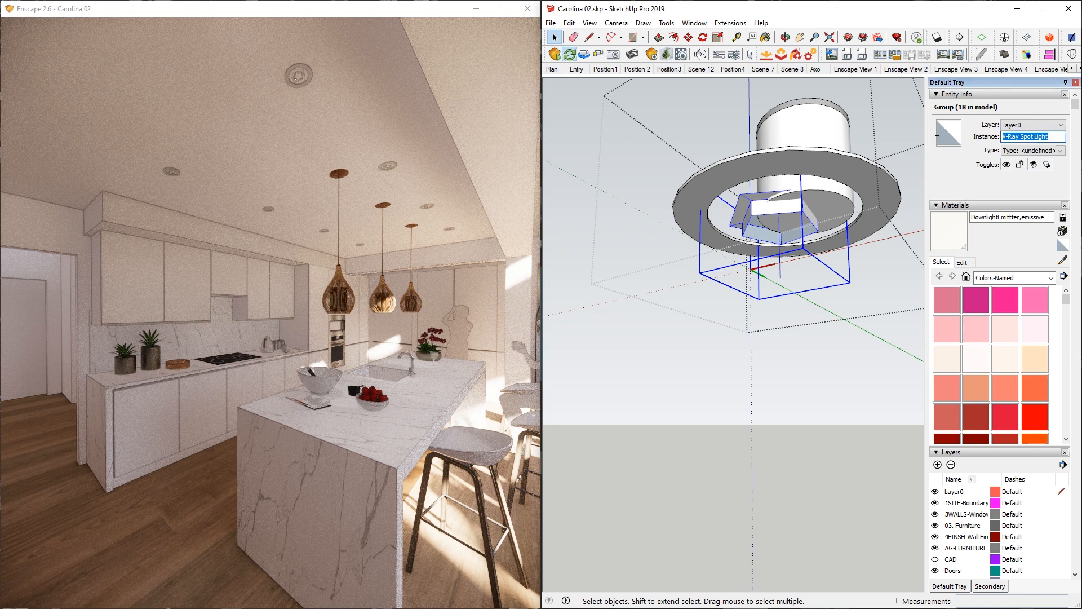
click(774, 210)
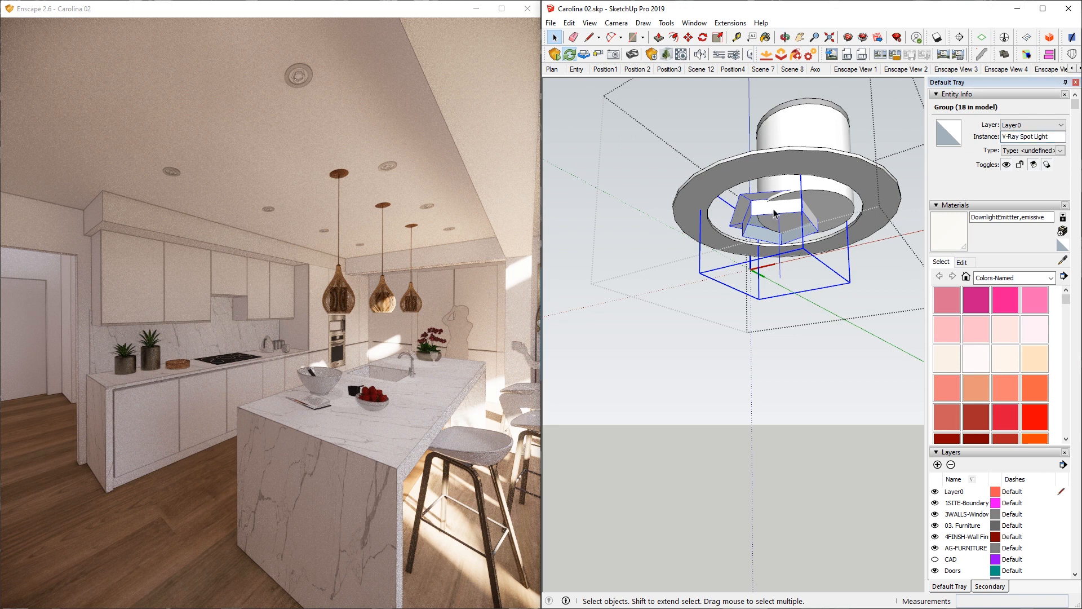
key(Delete)
Delete the two nested cylinders inside the downlight, keeping only the flat outer ring.
click(825, 204)
mouse_move(794, 209)
middle_down()
mouse_move(789, 198)
mouse_move(708, 305)
mouse_move(721, 248)
mouse_move(710, 169)
mouse_move(684, 128)
mouse_move(782, 174)
middle_up()
key(h)
click(846, 143)
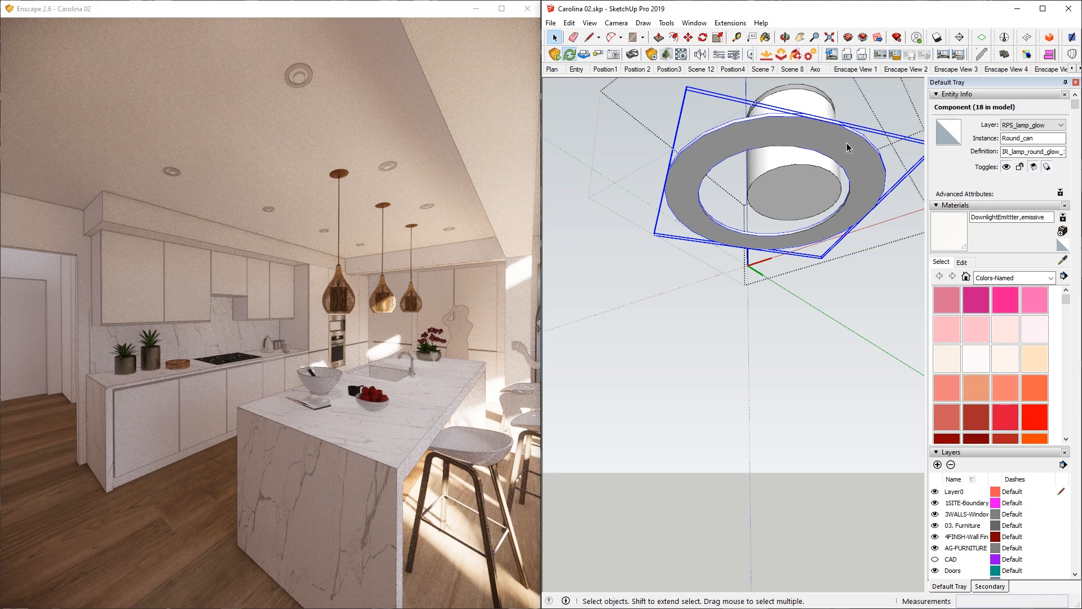
click(847, 143)
middle_drag(846, 144, 788, 179)
click(788, 179)
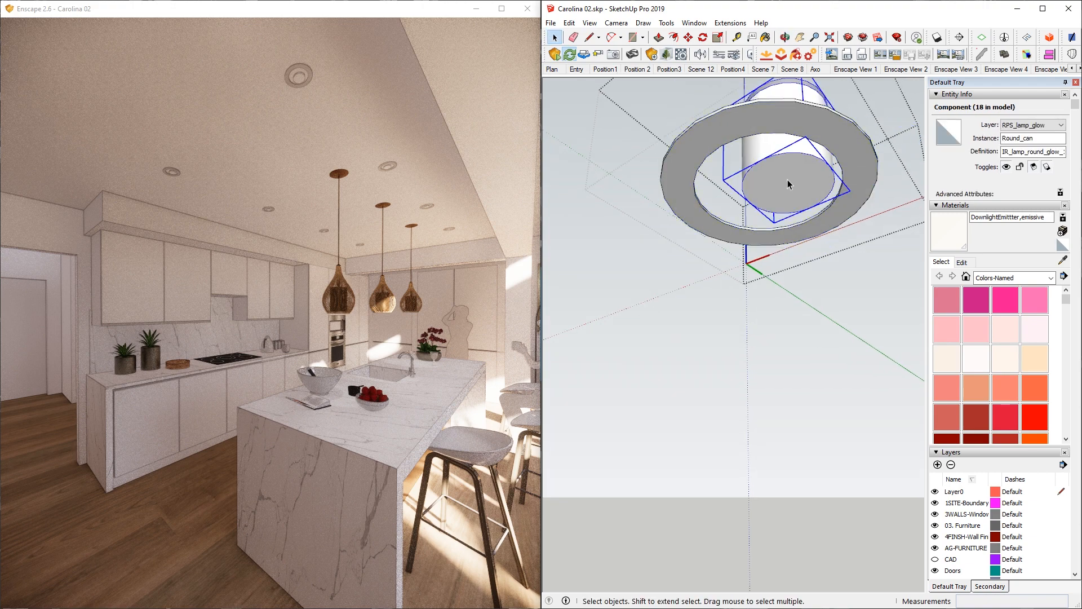
key(Delete)
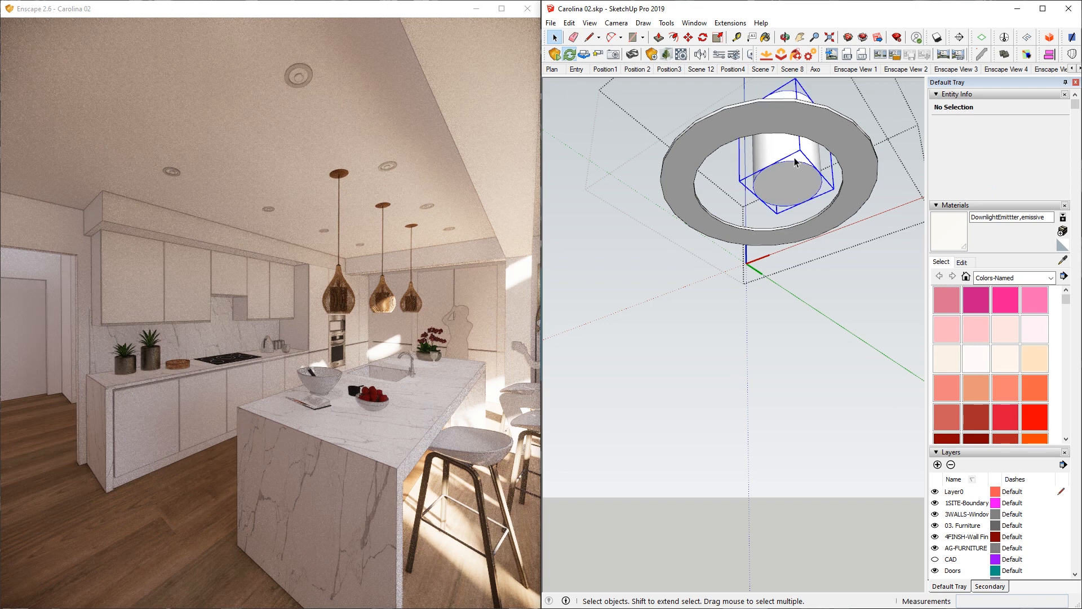
key(Delete)
Open the downlight ring for editing and select the edge loop around its inner opening.
double_click(822, 130)
click(822, 130)
middle_drag(822, 129, 795, 309)
click(795, 309)
click(809, 318)
middle_drag(780, 379, 803, 367)
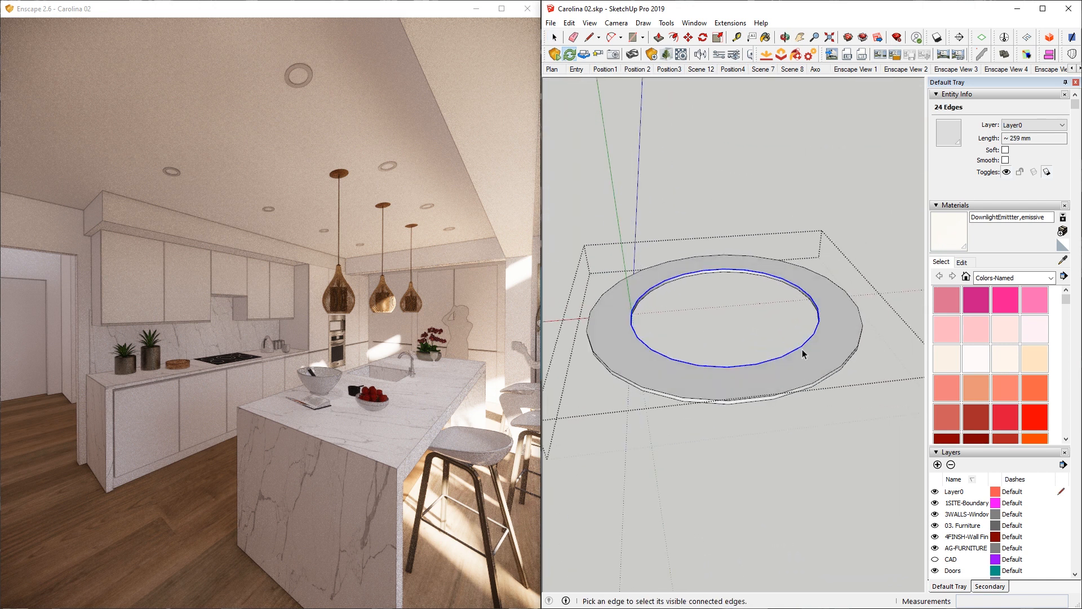
mouse_move(816, 352)
middle_down()
mouse_move(833, 404)
mouse_move(889, 314)
mouse_move(836, 415)
mouse_move(866, 367)
mouse_move(811, 375)
mouse_move(851, 136)
middle_up()
click(797, 184)
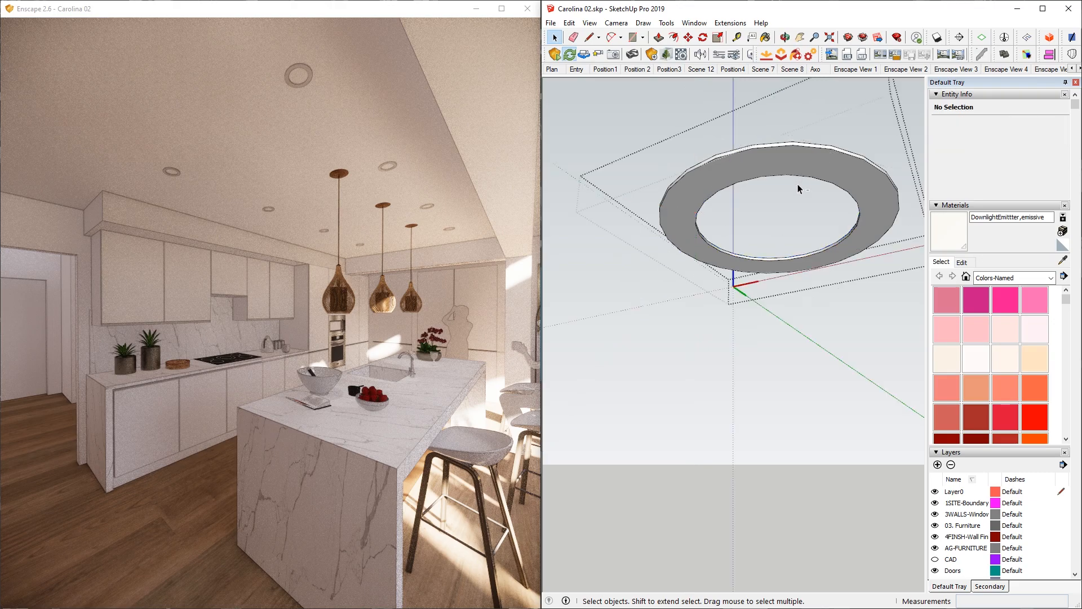
Fill the ring's inner opening with a face by drawing a line between its edge points and erasing that line.
middle_drag(847, 157, 823, 374)
key(l)
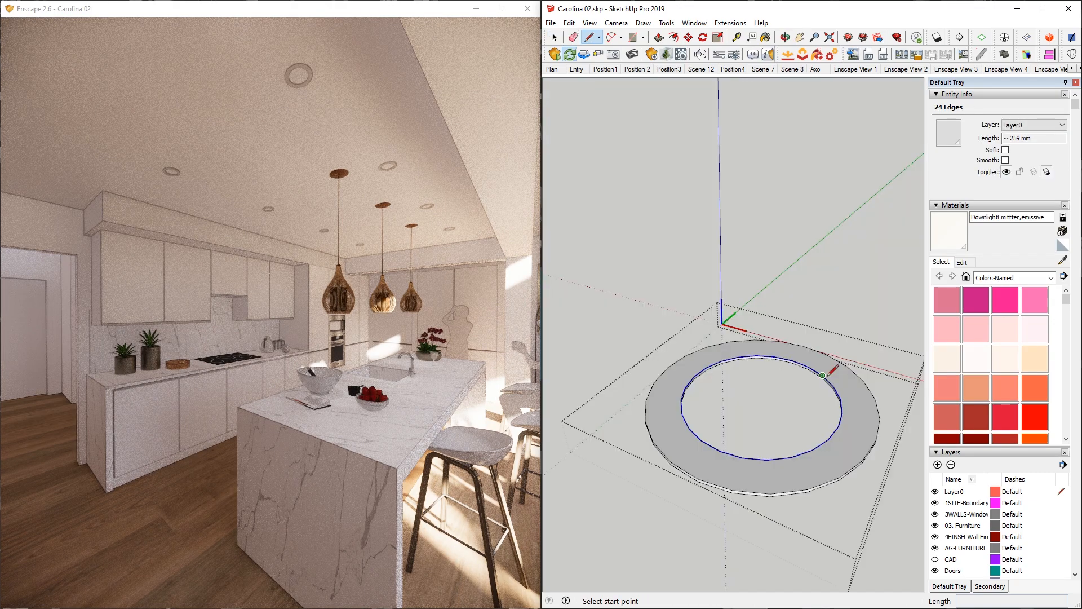
click(822, 376)
click(702, 443)
key(space)
key(e)
click(790, 393)
Extrude the new disc face flush with the ring's underside using Push/Pull and group the resulting disc.
key(space)
click(803, 403)
middle_drag(795, 406, 806, 217)
key(p)
click(810, 220)
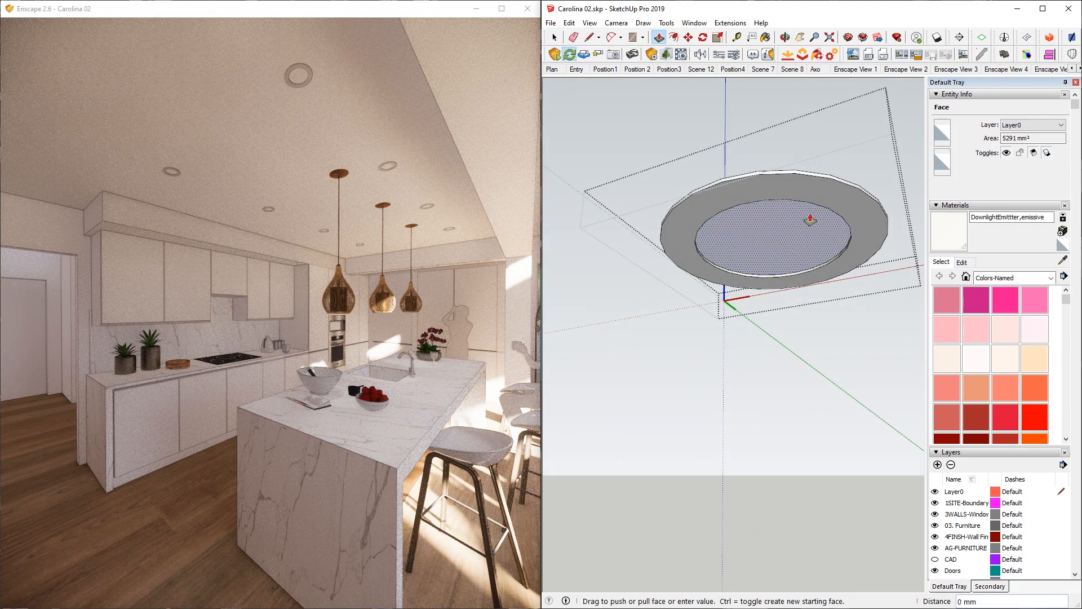
click(866, 214)
key(space)
triple_click(769, 239)
key(ctrl+g)
Create a white material named "00. Light Emissive 01" and paint the grouped downlight disc with it.
key(b)
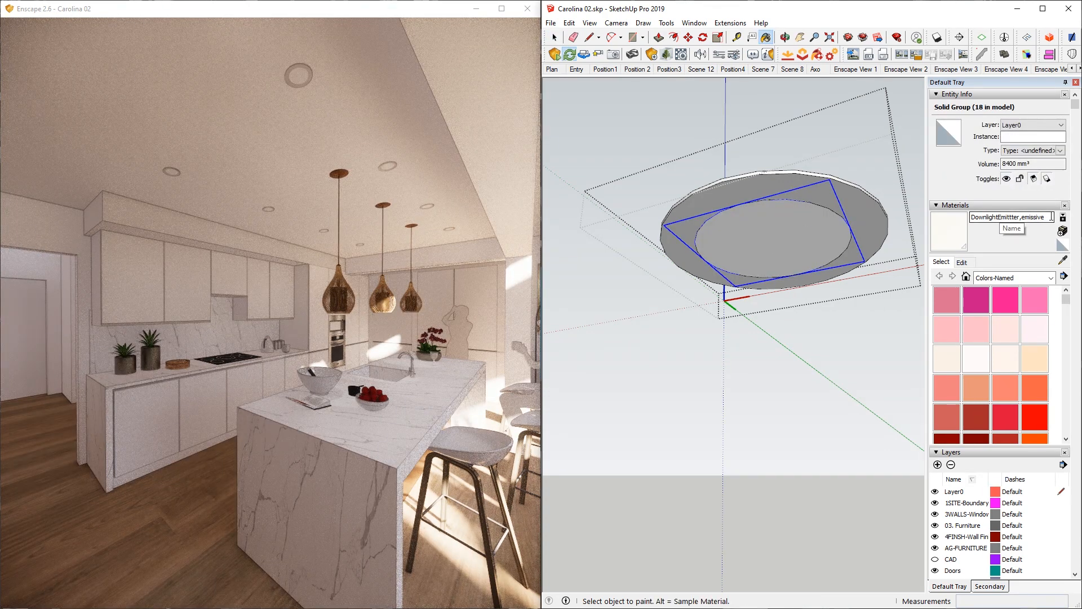
mouse_move(794, 240)
middle_down()
mouse_move(775, 188)
mouse_move(790, 297)
mouse_move(771, 222)
middle_up()
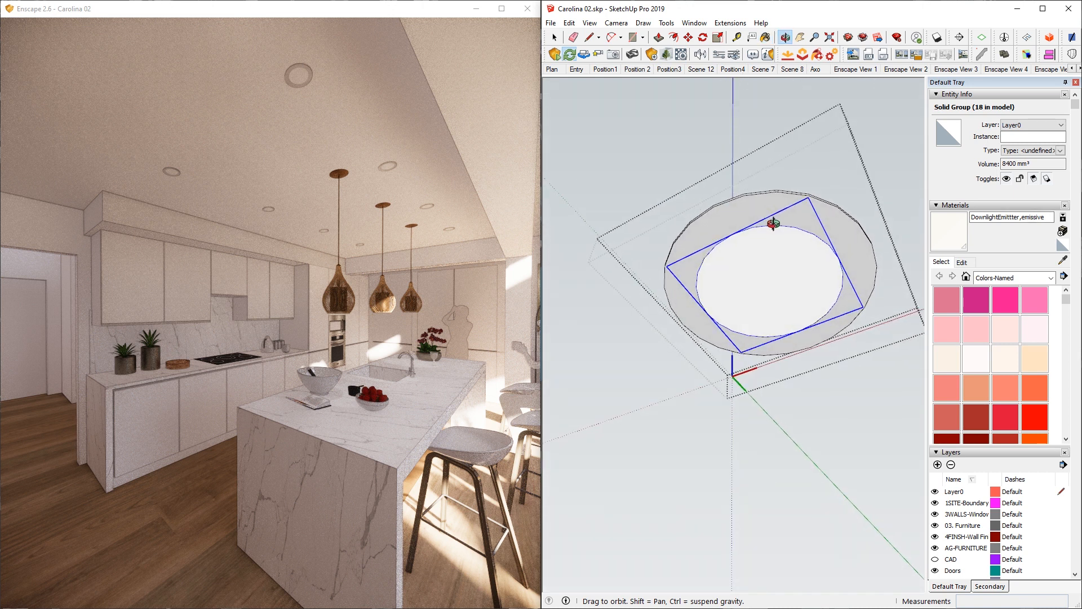
click(1062, 231)
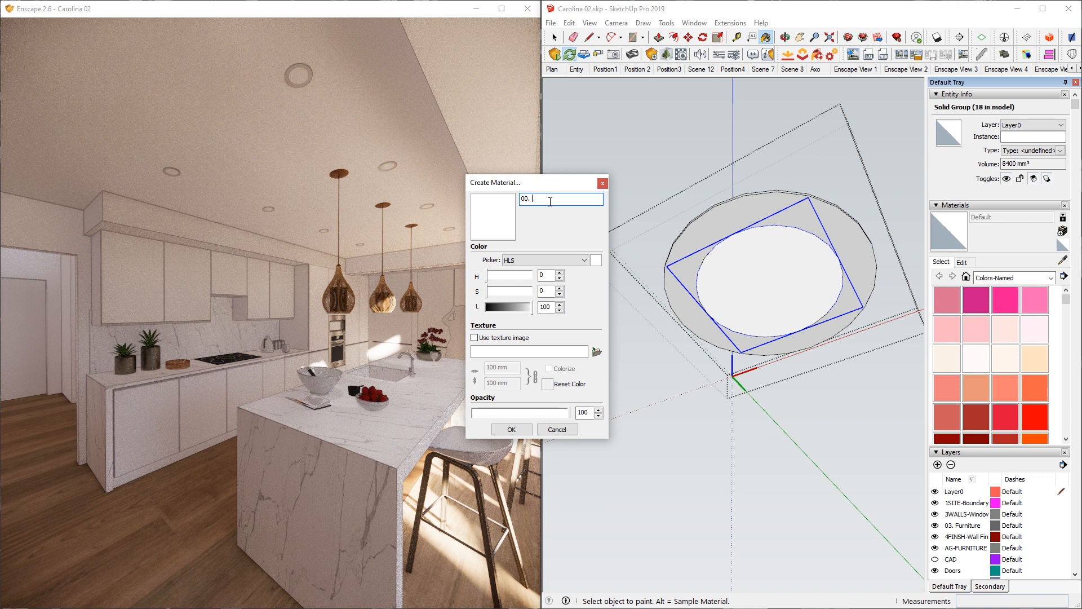
text(sive 01)
click(511, 429)
click(773, 260)
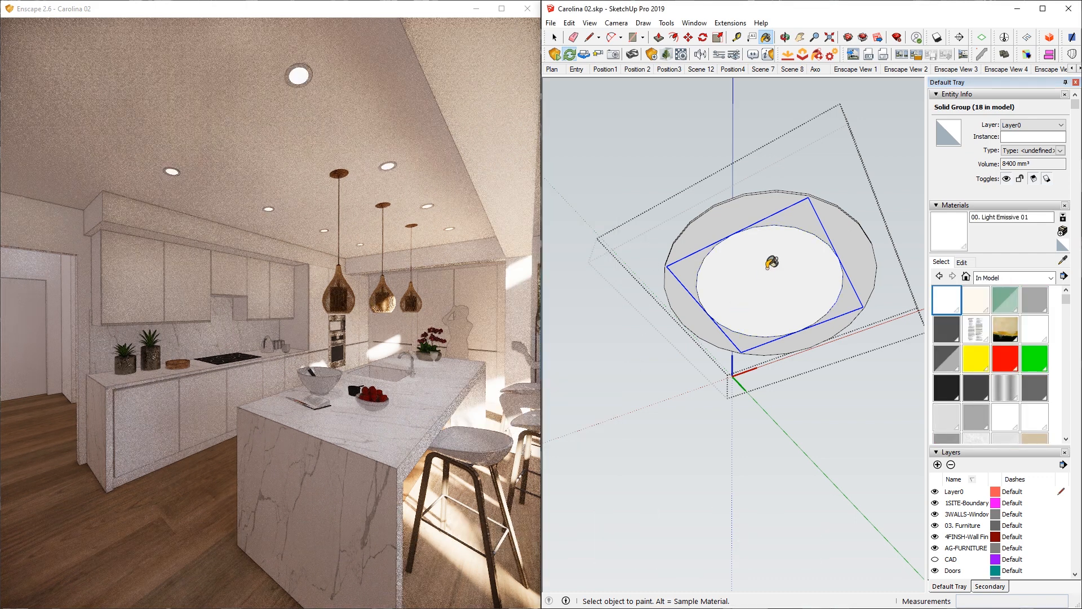
drag(303, 79, 321, 25)
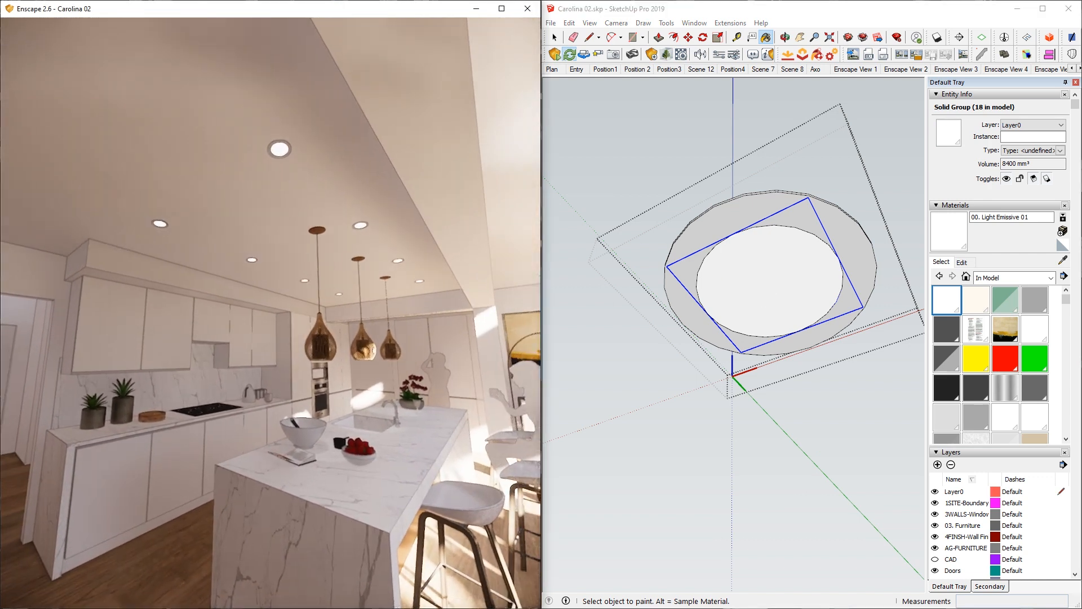
mouse_move(739, 251)
middle_down()
mouse_move(780, 359)
mouse_move(756, 229)
mouse_move(758, 244)
mouse_move(584, 288)
middle_up()
key(space)
key(Escape)
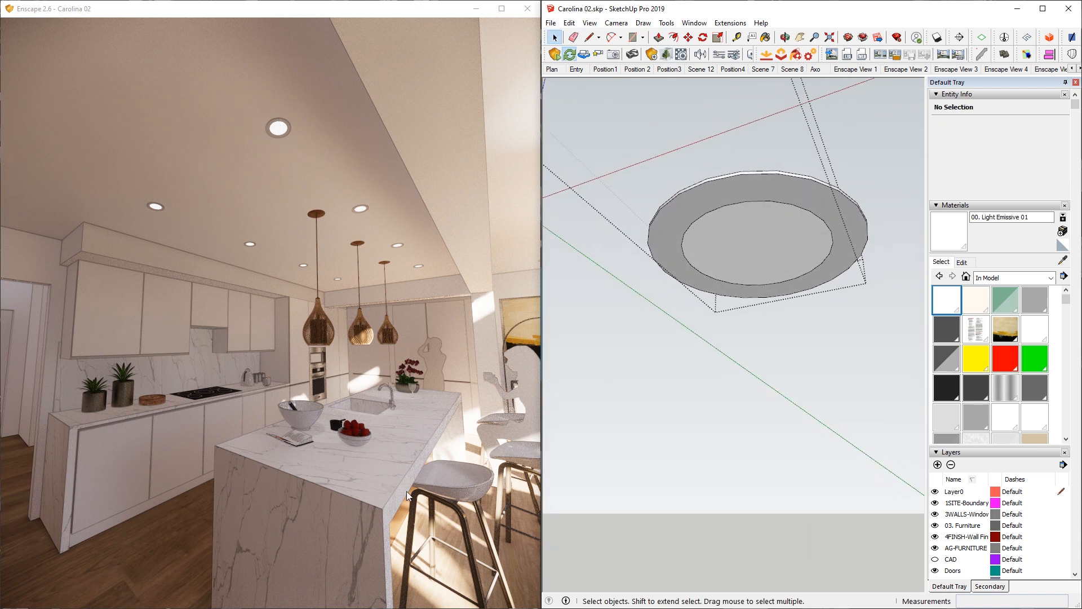
Open the Enscape Objects window and draw a helper line across the diameter of the downlight disc.
middle_click(778, 231)
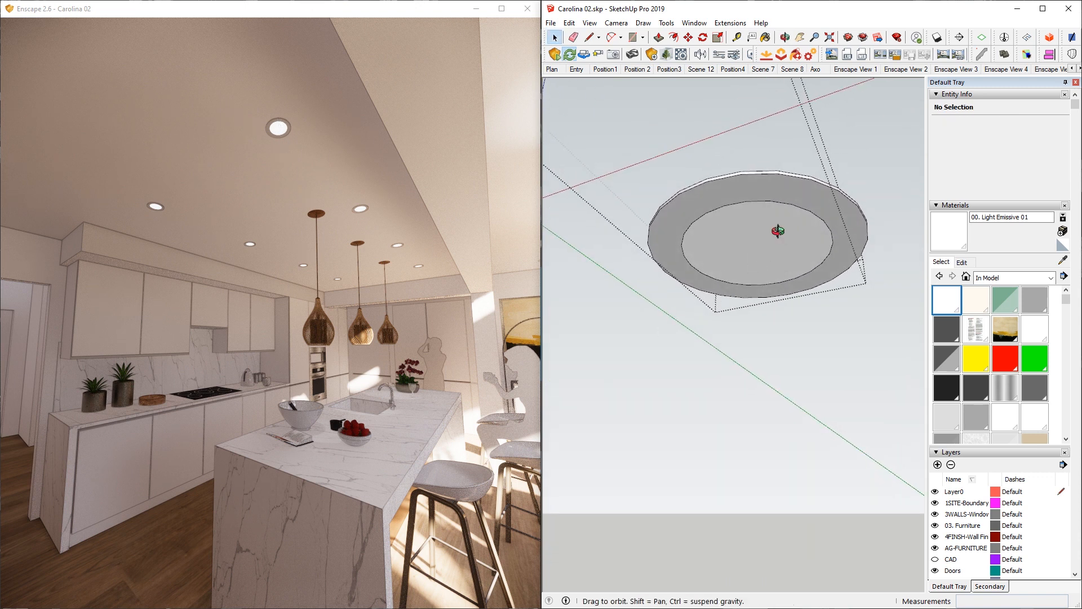
click(651, 56)
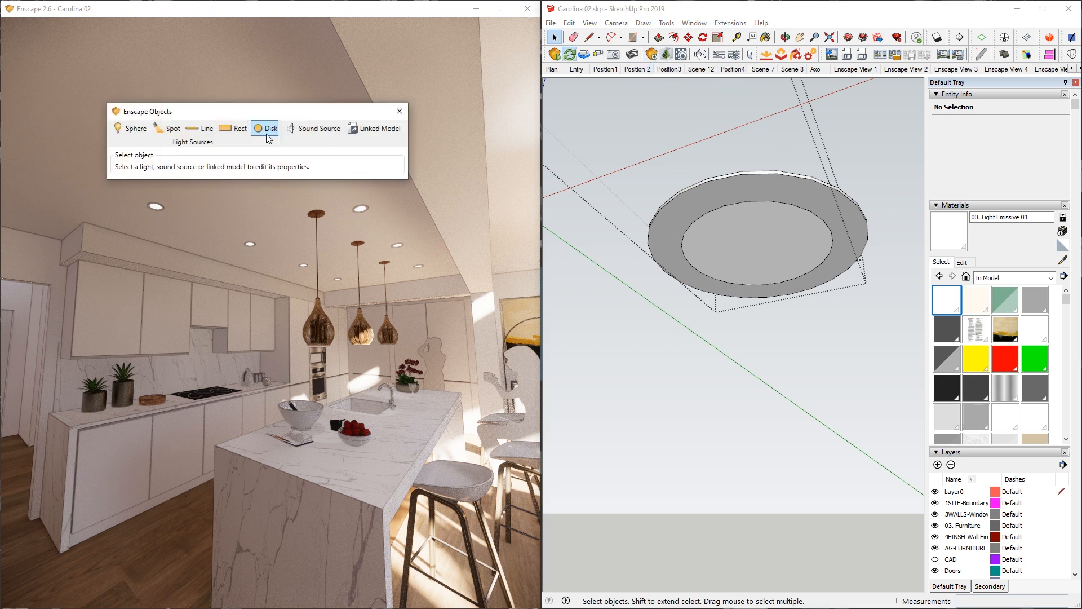
click(157, 129)
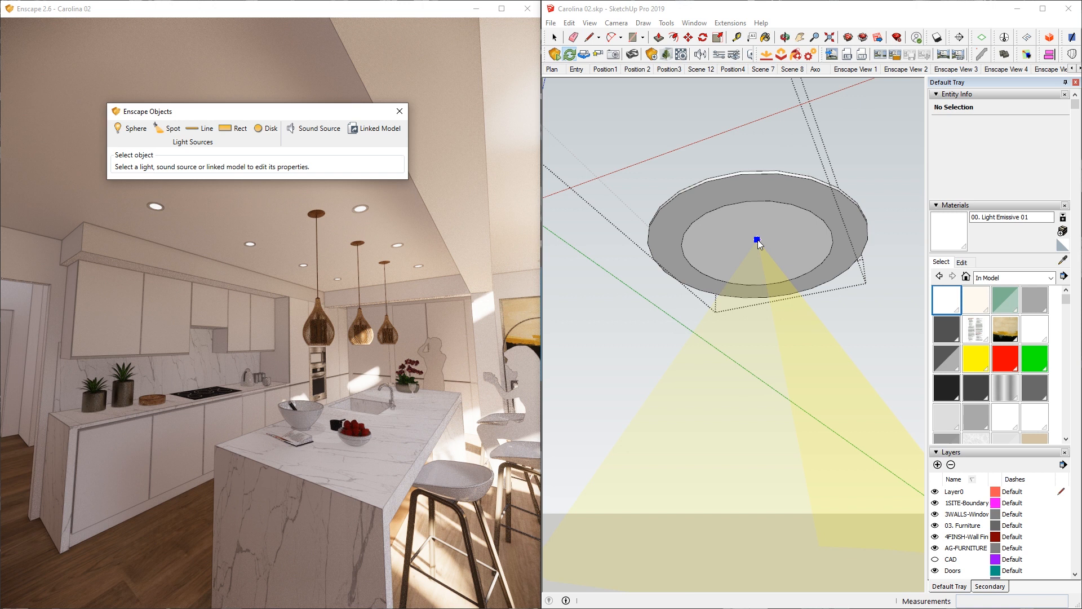
key(Escape)
scroll(749, 260, up, 3)
key(l)
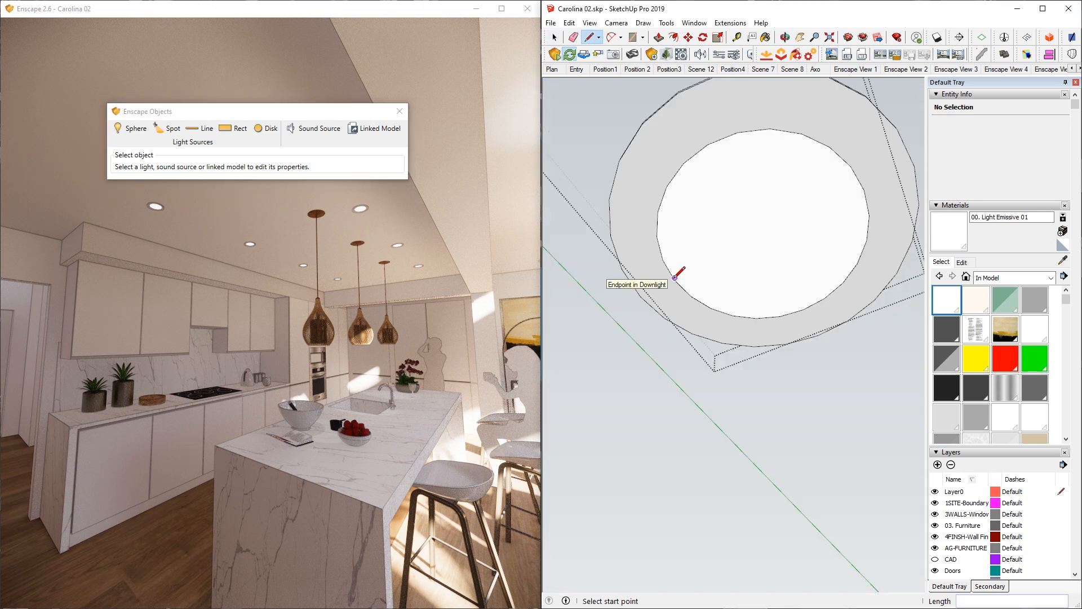
scroll(675, 276, down, 1)
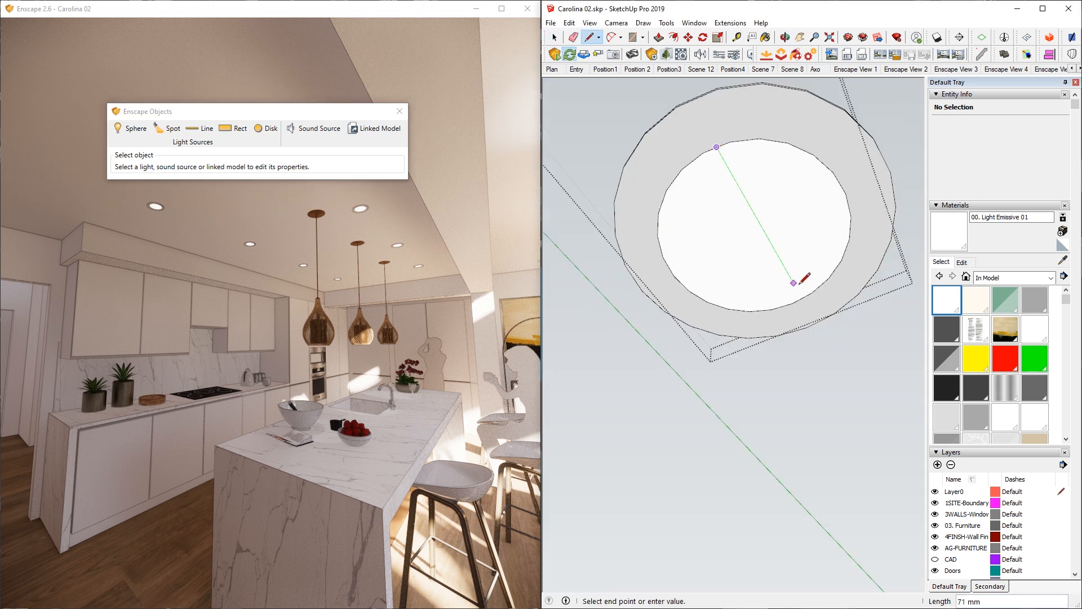
key(space)
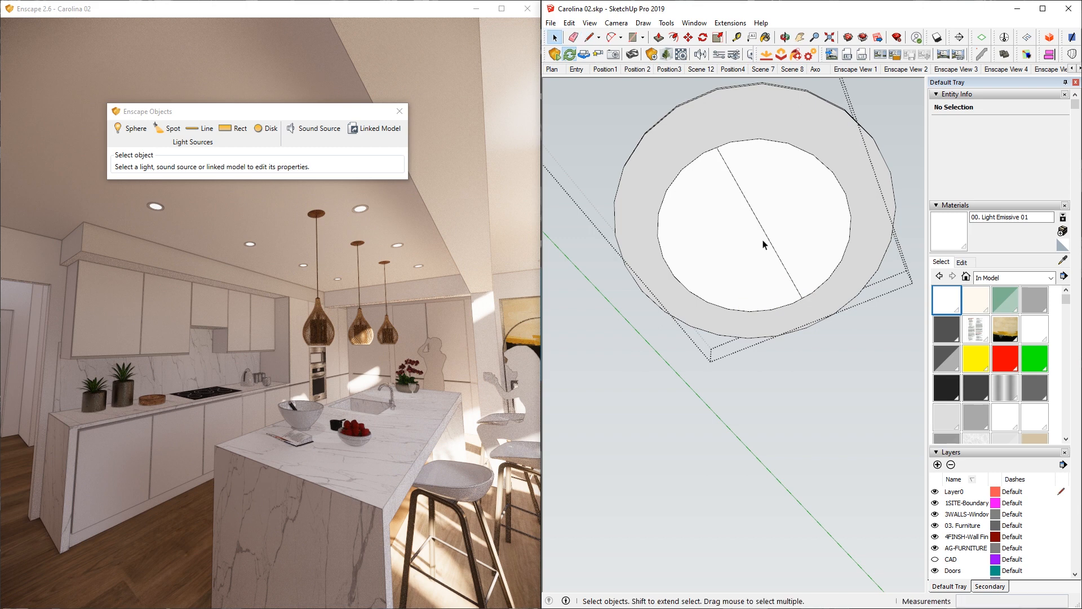
Place an Enscape spot light at the midpoint of the helper line, aimed straight down from the disc.
click(167, 128)
click(759, 224)
middle_drag(762, 231, 587, 261)
scroll(756, 279, down, 3)
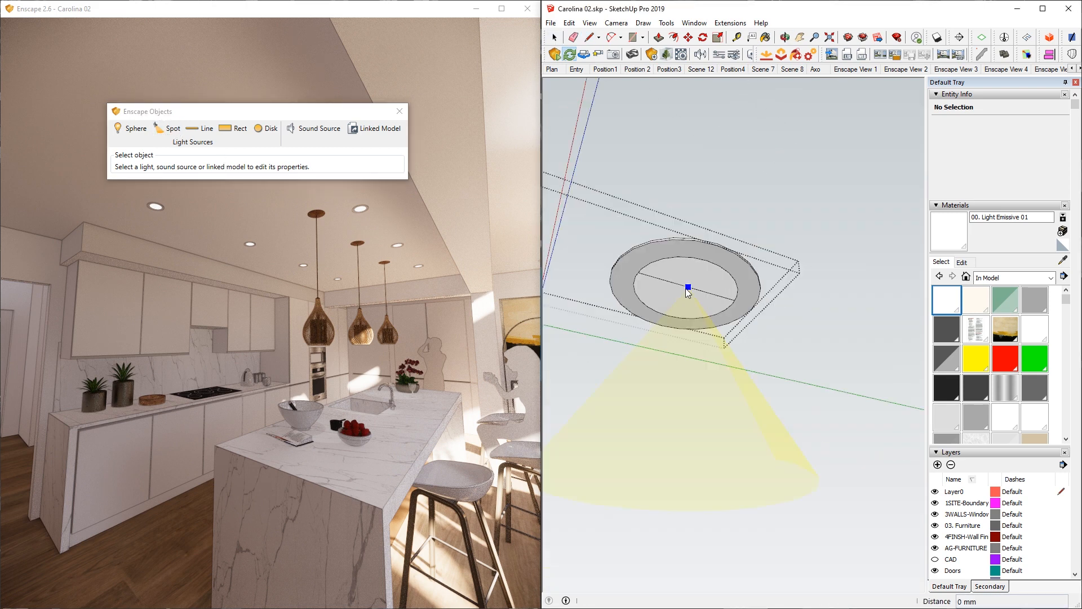
click(673, 542)
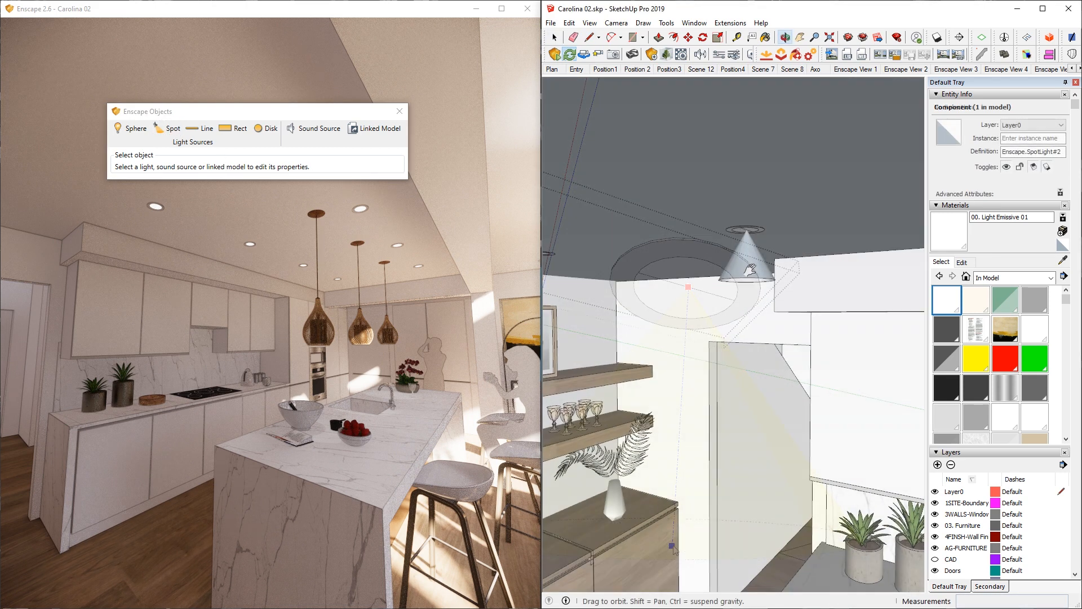
middle_drag(712, 235, 889, 172)
middle_drag(750, 184, 580, 178)
shift+middle_drag(704, 159, 730, 183)
Check the spot light with a trial move, cancel the move, and cut the light from the outer downlight group.
click(727, 184)
double_click(725, 182)
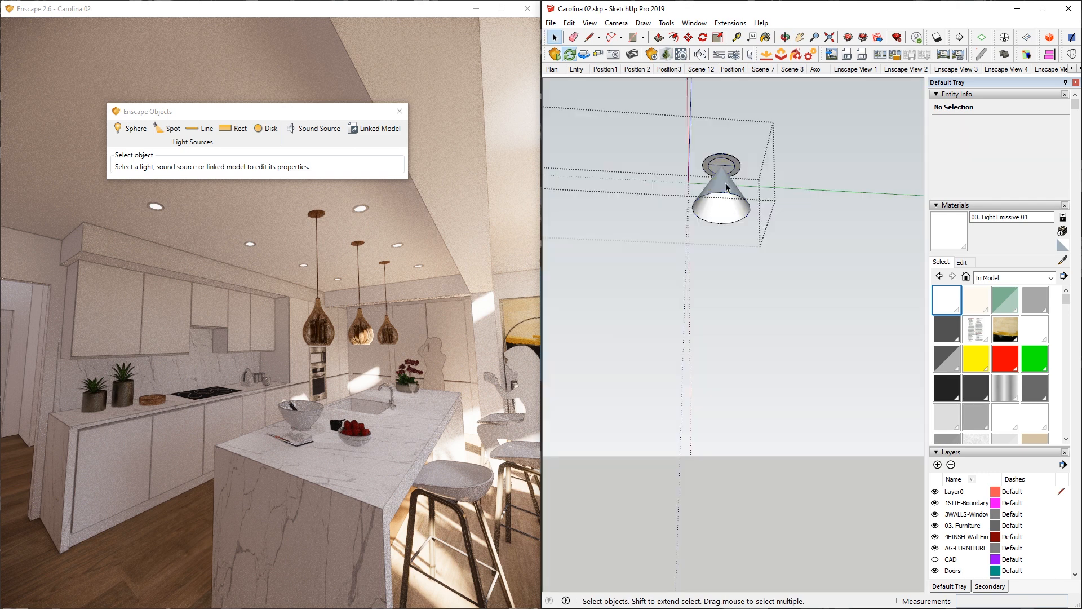
click(725, 183)
key(m)
click(725, 183)
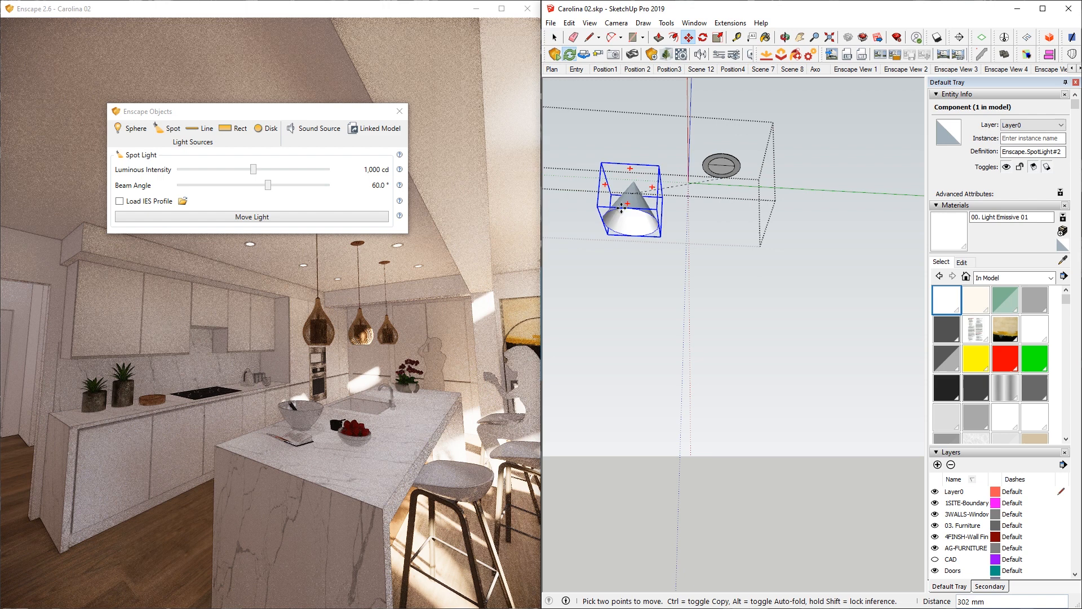
key(space)
key(Delete)
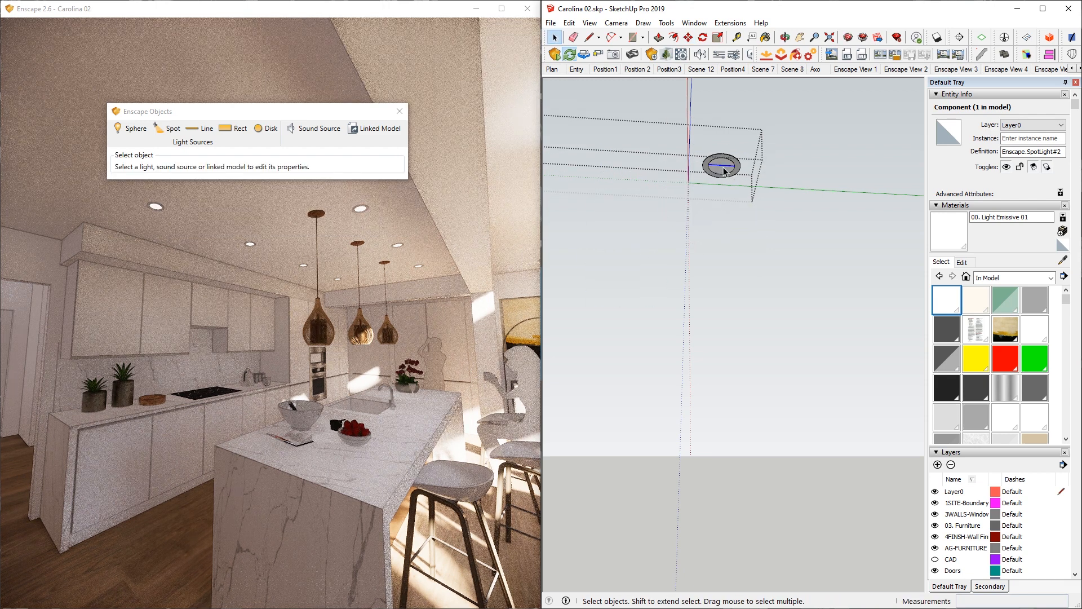
Remove the helper line from the disc and paste the spot light in place inside the downlight component.
click(726, 171)
scroll(723, 171, up, 2)
double_click(723, 172)
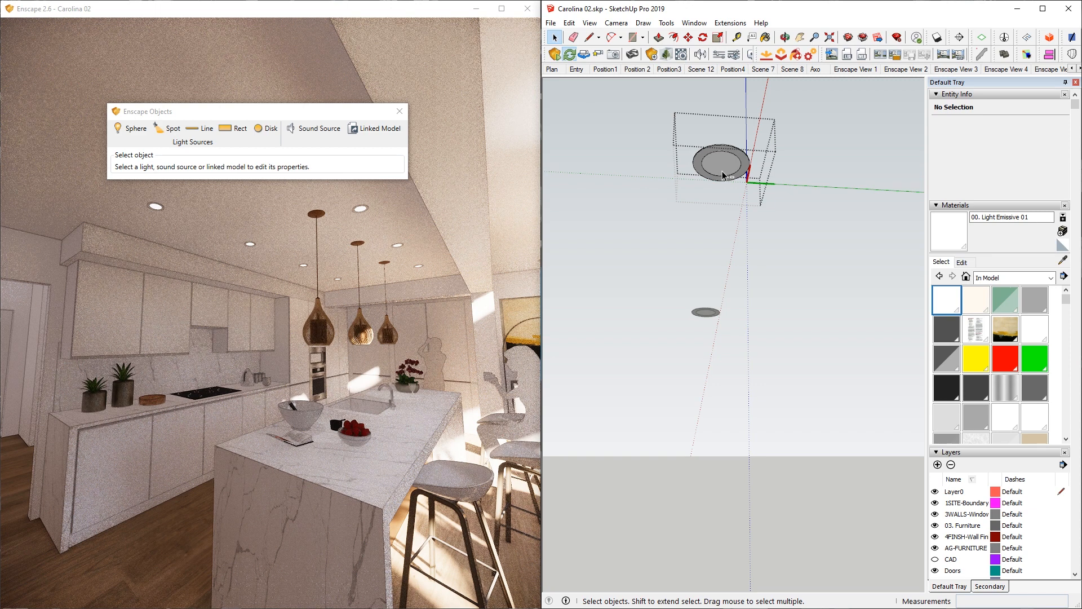
key(ctrl+shift+v)
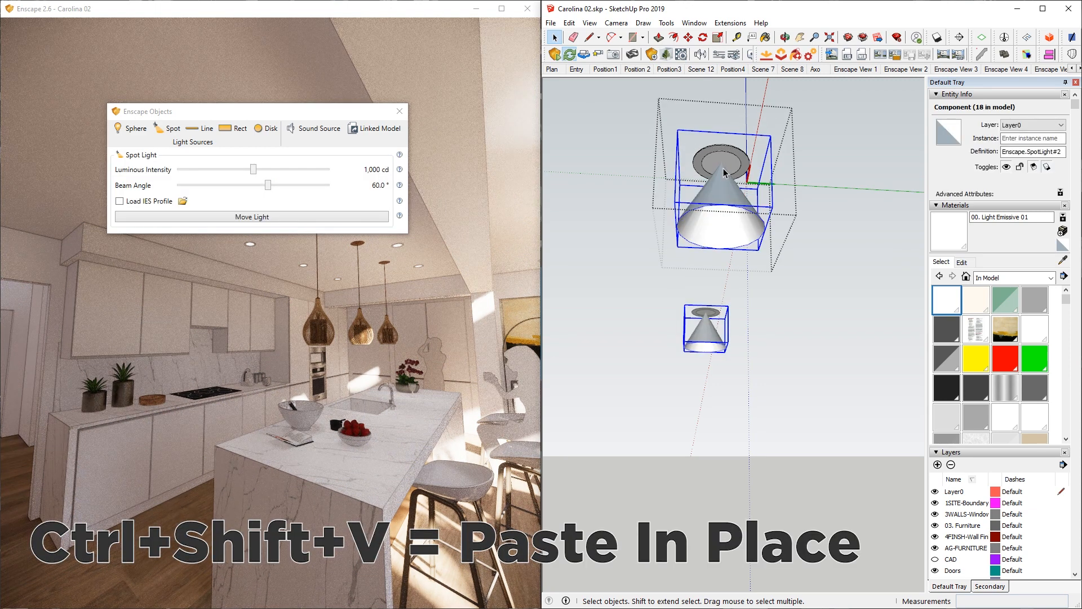
Inspect the spot lights beneath the downlights, leave the component, and switch to the Plan scene.
middle_drag(725, 172, 838, 183)
mouse_move(715, 231)
middle_down()
mouse_move(805, 242)
mouse_move(812, 220)
middle_up()
key(w)
mouse_move(677, 326)
middle_down()
mouse_move(778, 293)
mouse_move(829, 244)
mouse_move(857, 299)
middle_up()
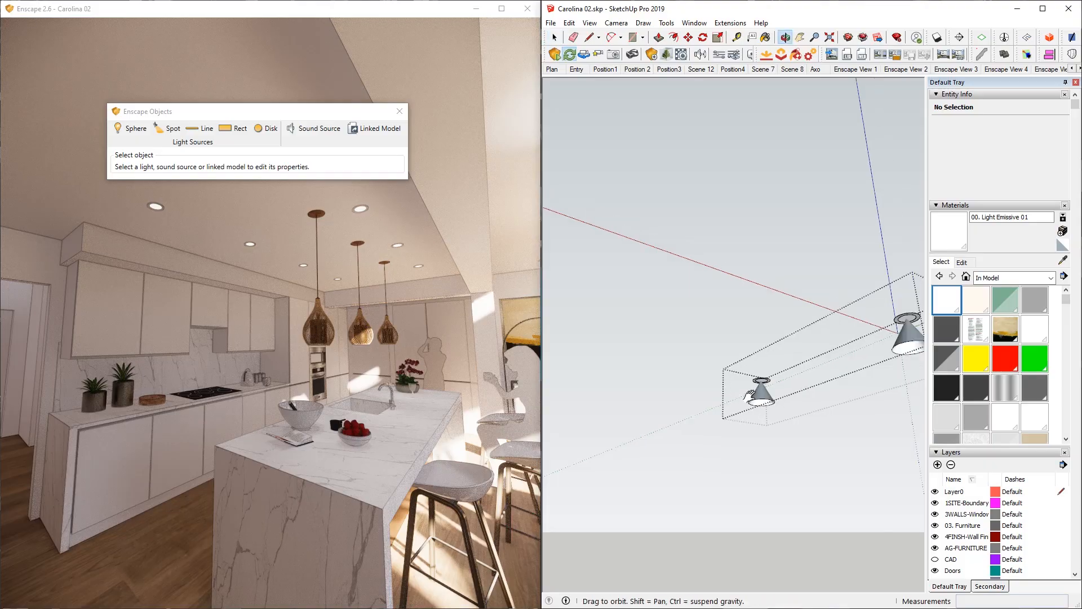
middle_drag(732, 406, 739, 397)
scroll(728, 389, up, 5)
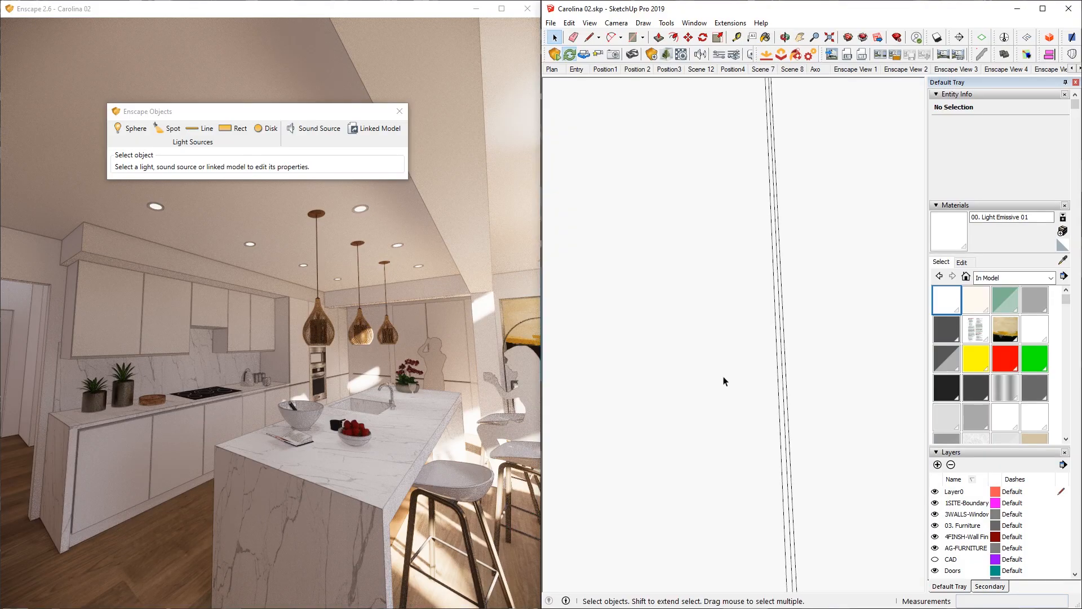
key(Page_Up)
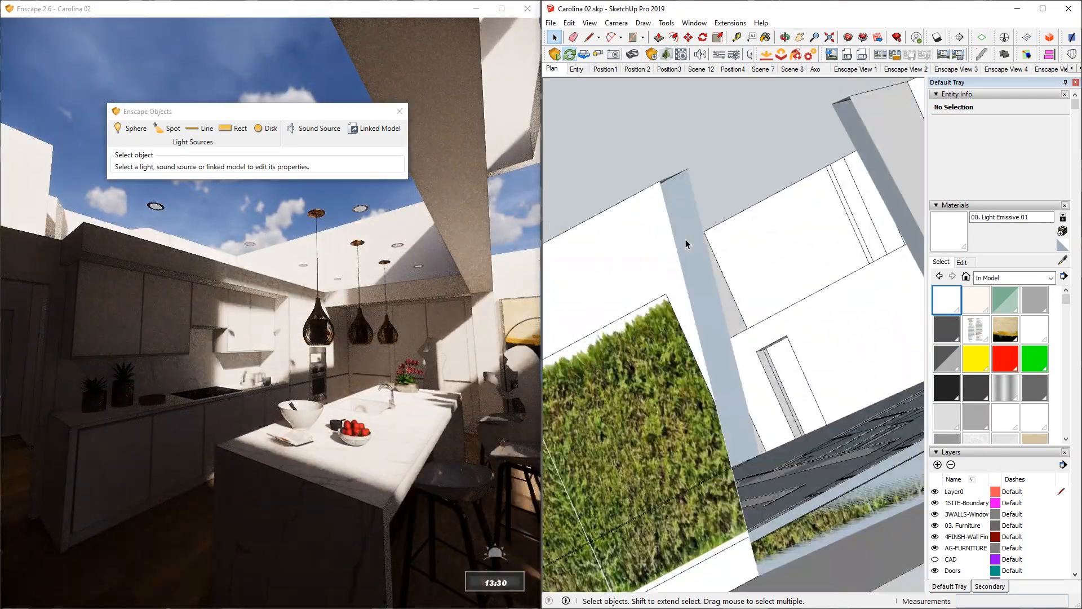
Switch to the JK scene and examine the scene transition settings in Model Info.
key(Page_Up)
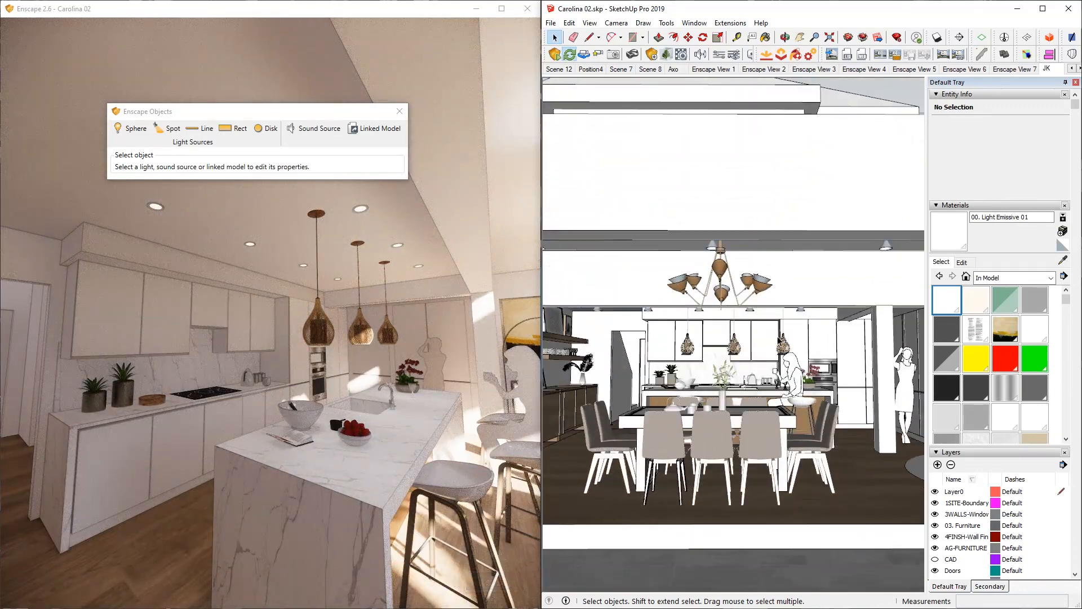
click(694, 22)
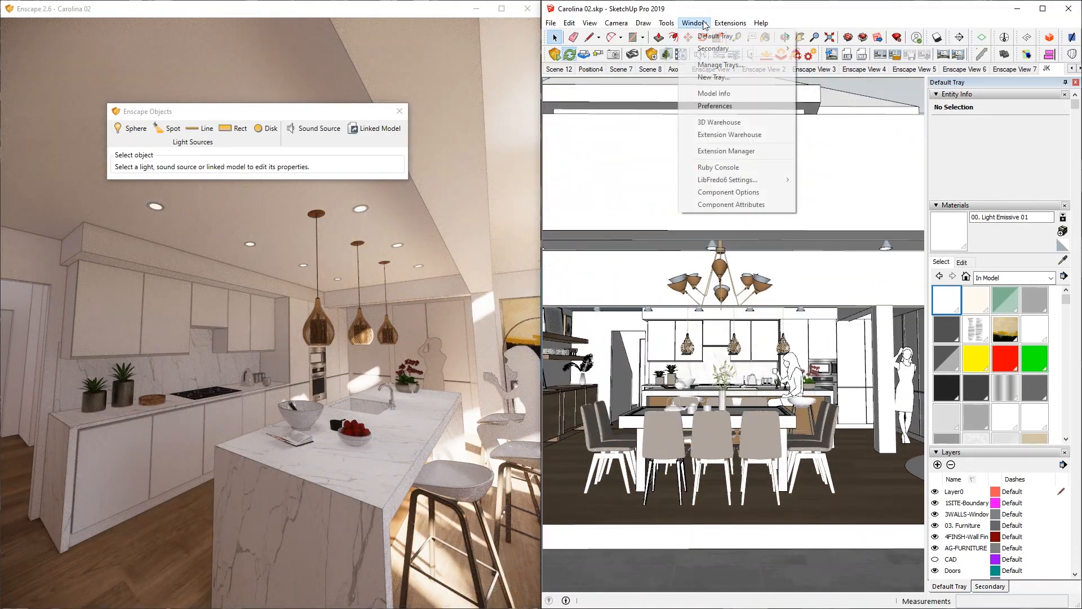
click(725, 100)
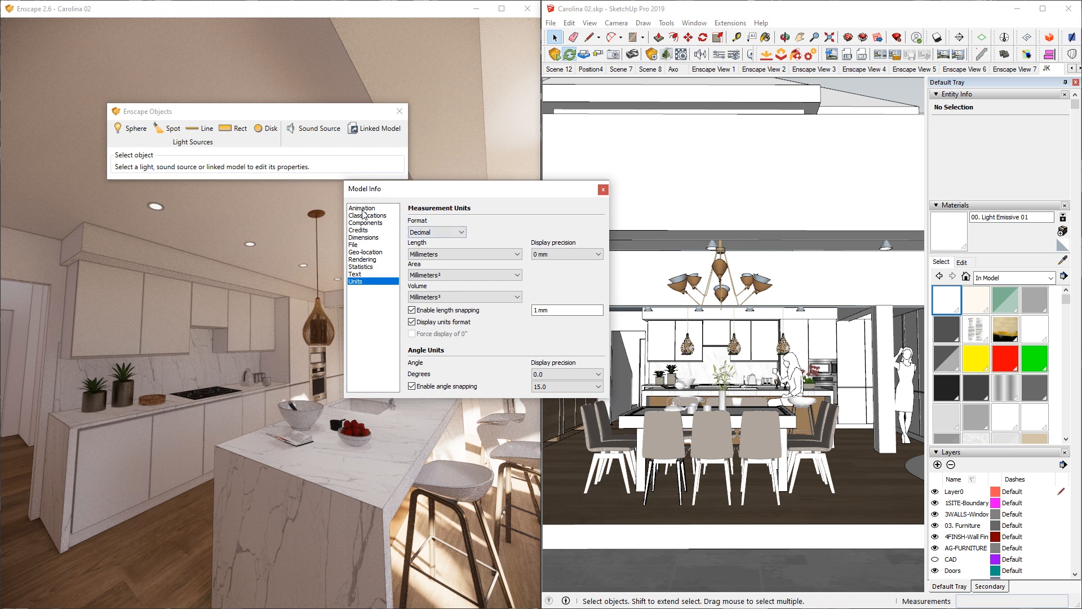
click(362, 208)
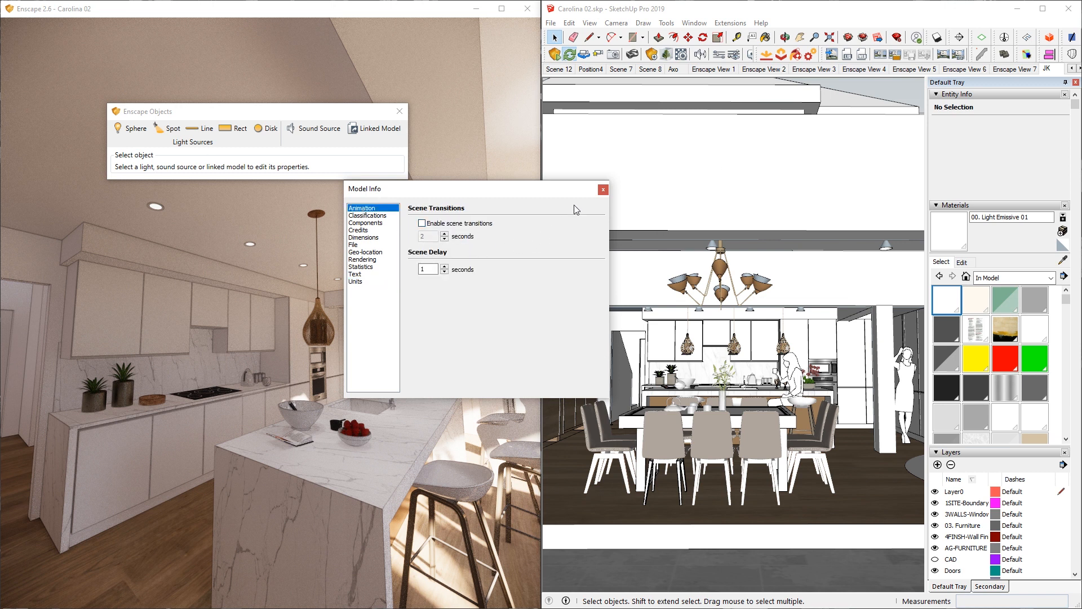
click(603, 191)
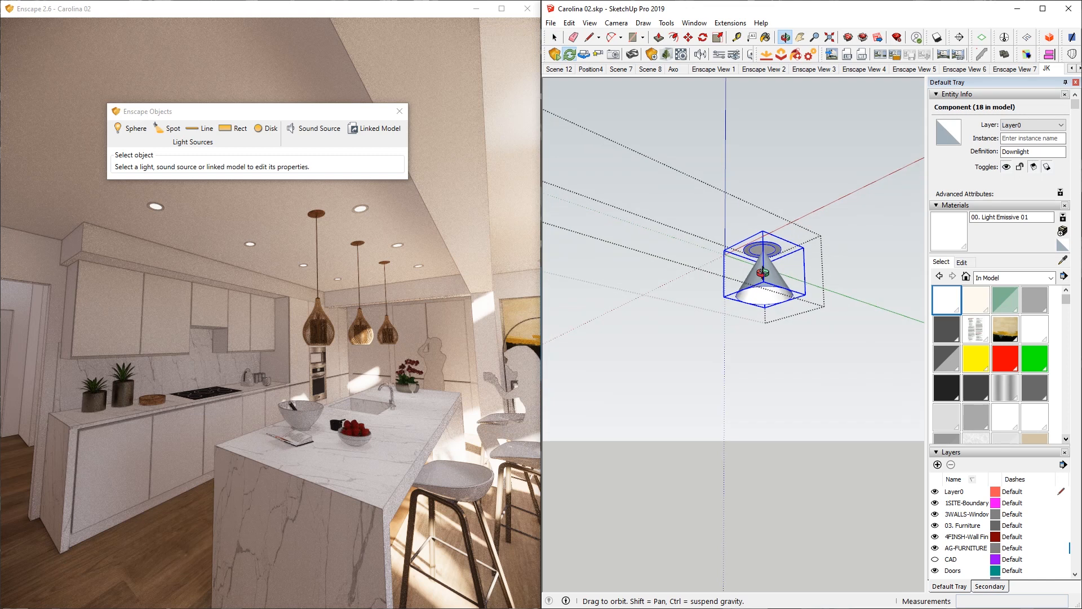
Import the layer list from Untitled.layers on the Desktop with the LayerExIm extension.
middle_drag(763, 274, 764, 269)
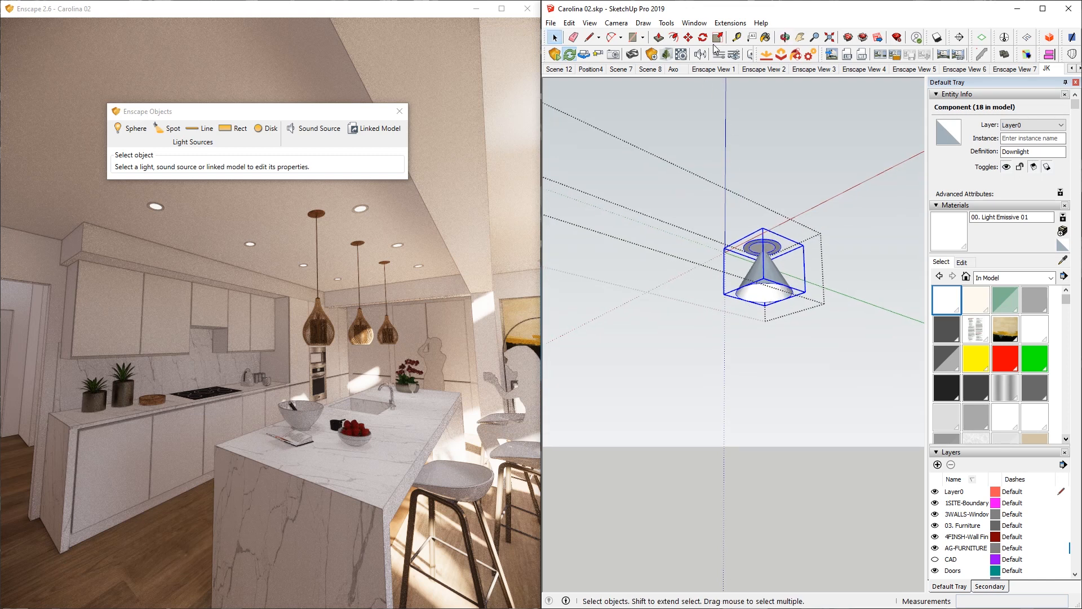
click(731, 23)
mouse_move(759, 412)
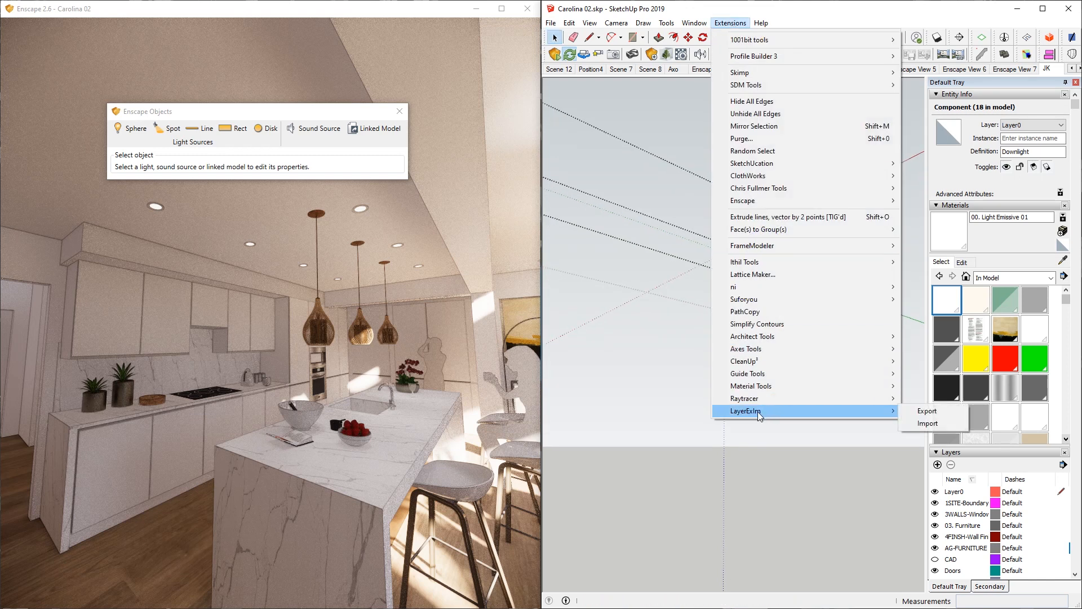
click(933, 423)
click(797, 254)
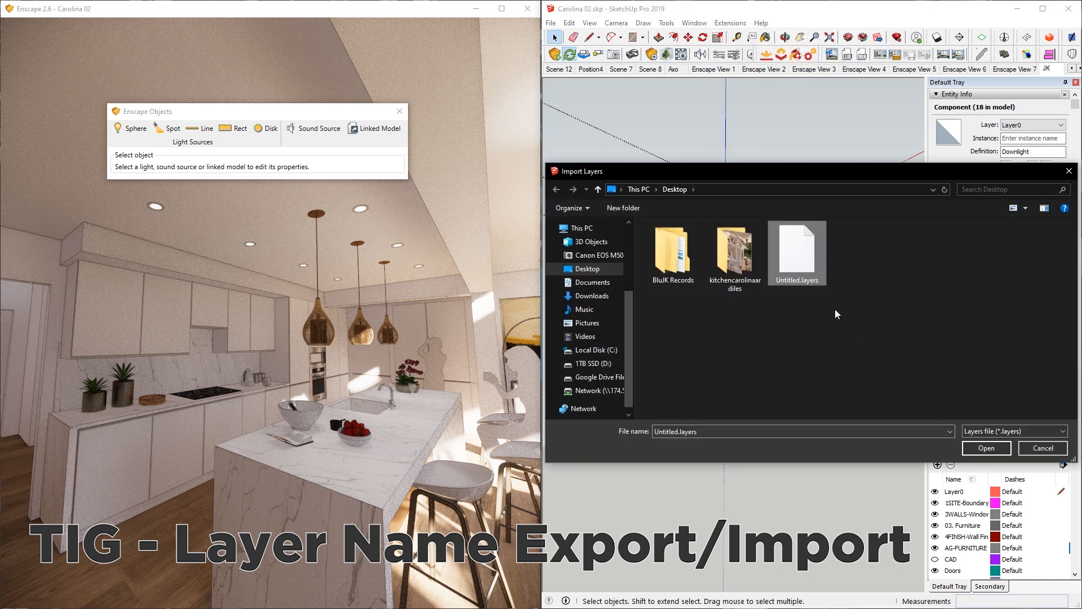
click(984, 449)
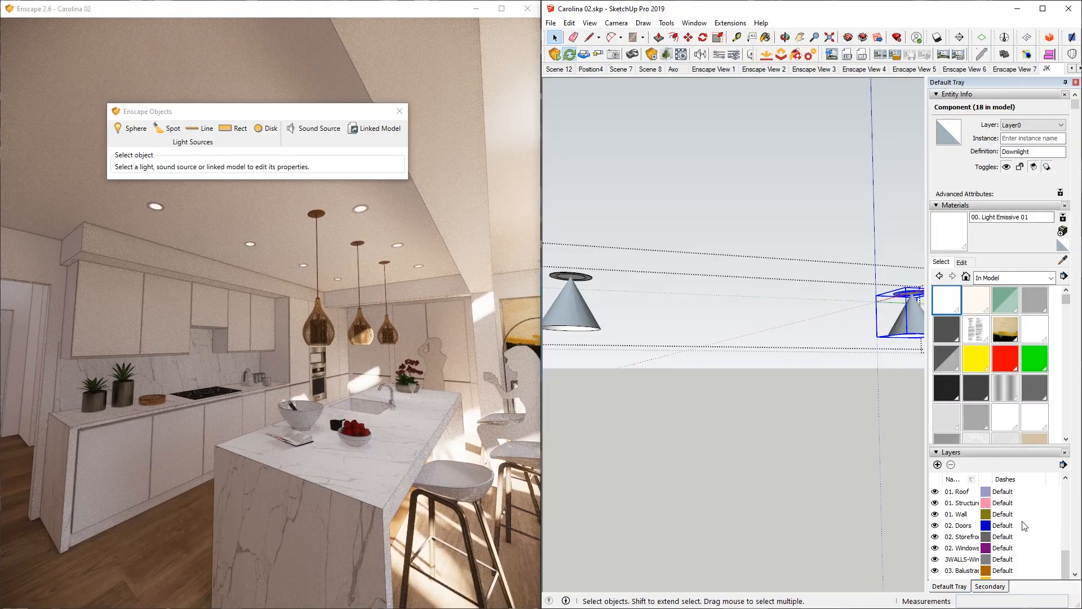
scroll(958, 502, down, 3)
Assign the spot light inside the downlight component to the 04. Lights layer and save the model.
double_click(913, 324)
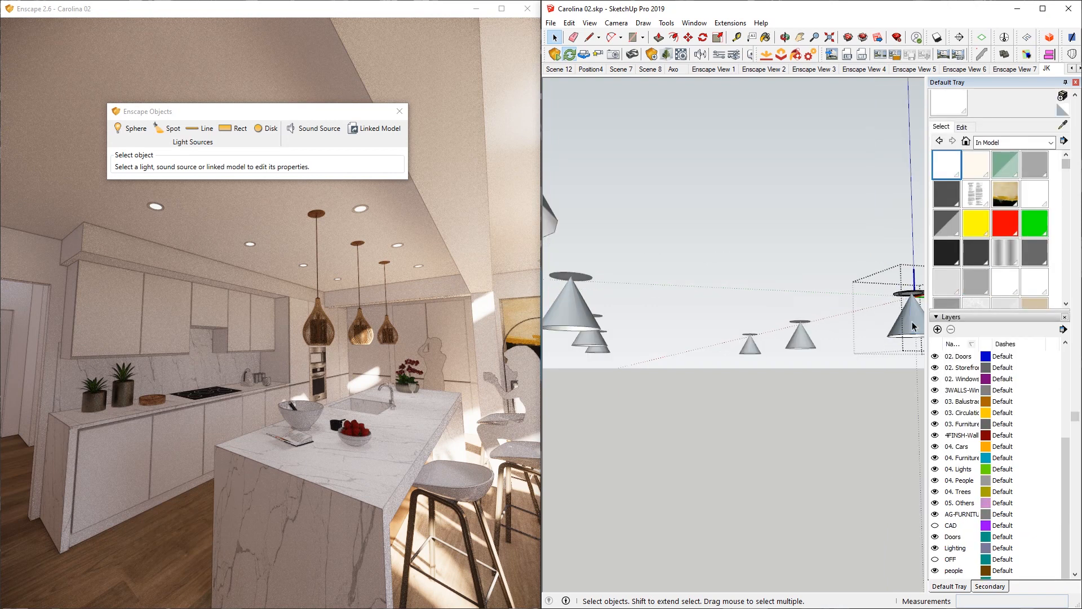
click(912, 324)
scroll(745, 324, up, 3)
shift+middle_drag(912, 324, 775, 318)
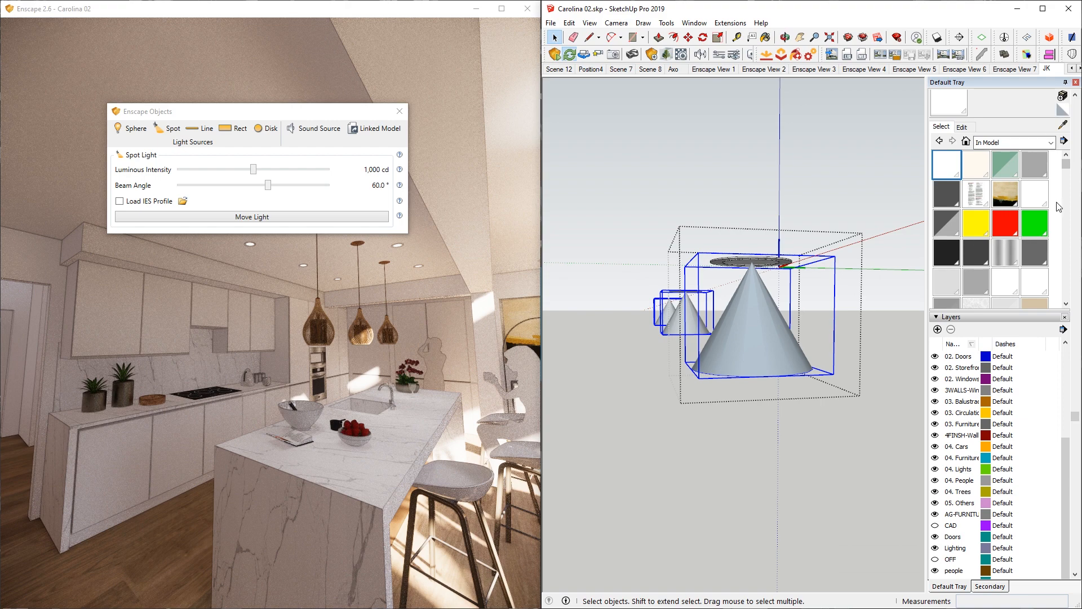
scroll(1059, 207, up, 3)
click(1033, 125)
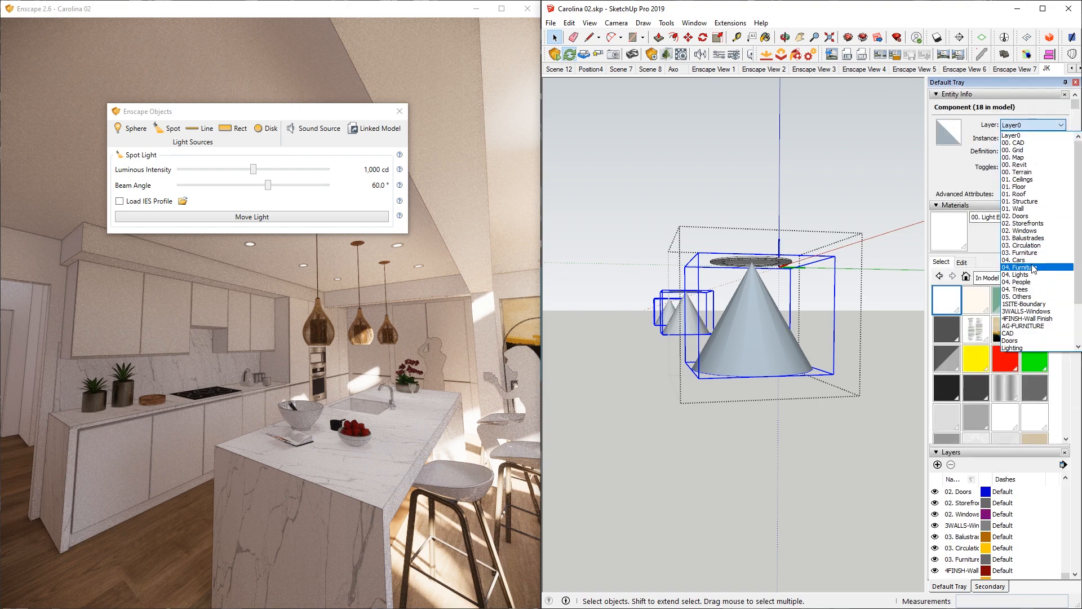
click(1020, 274)
click(581, 70)
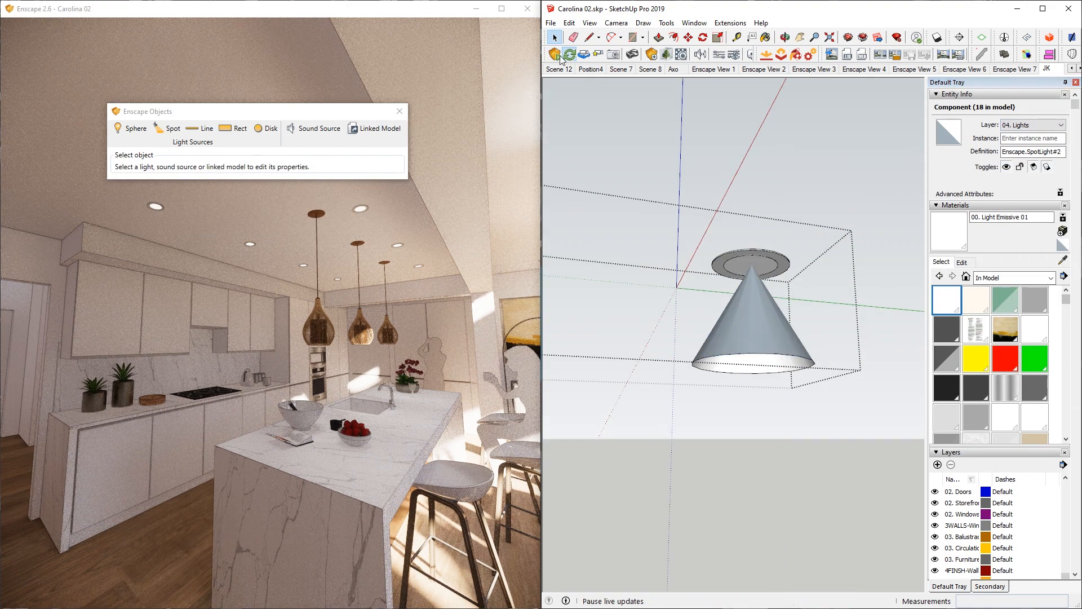
click(551, 22)
click(568, 75)
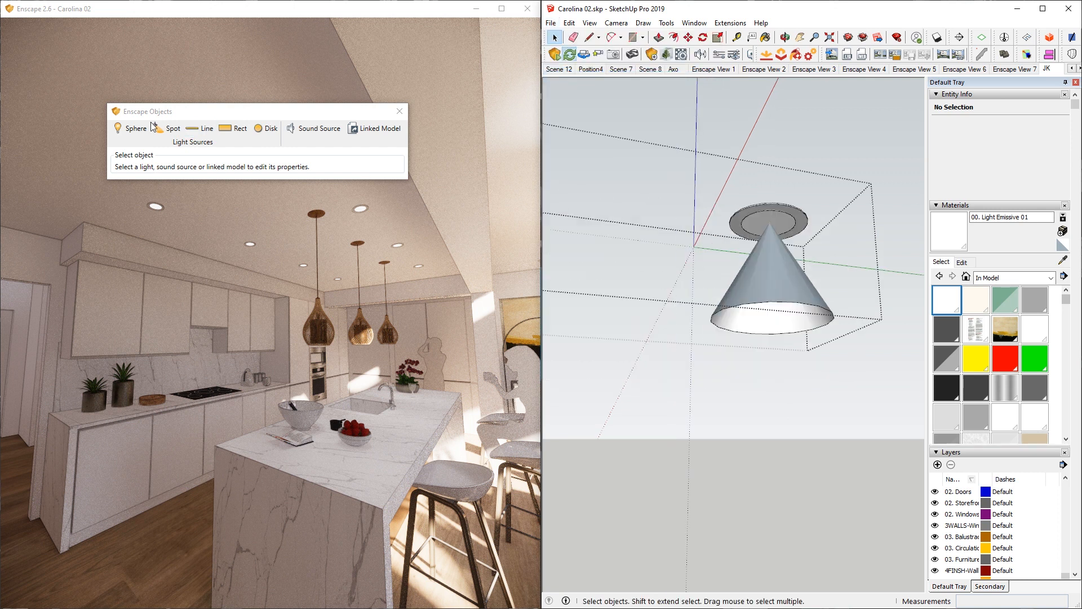
Try the downlight spot's luminous intensity at 533,959 cd, set it back to 1,000 cd, and close Enscape Objects.
double_click(763, 283)
click(788, 279)
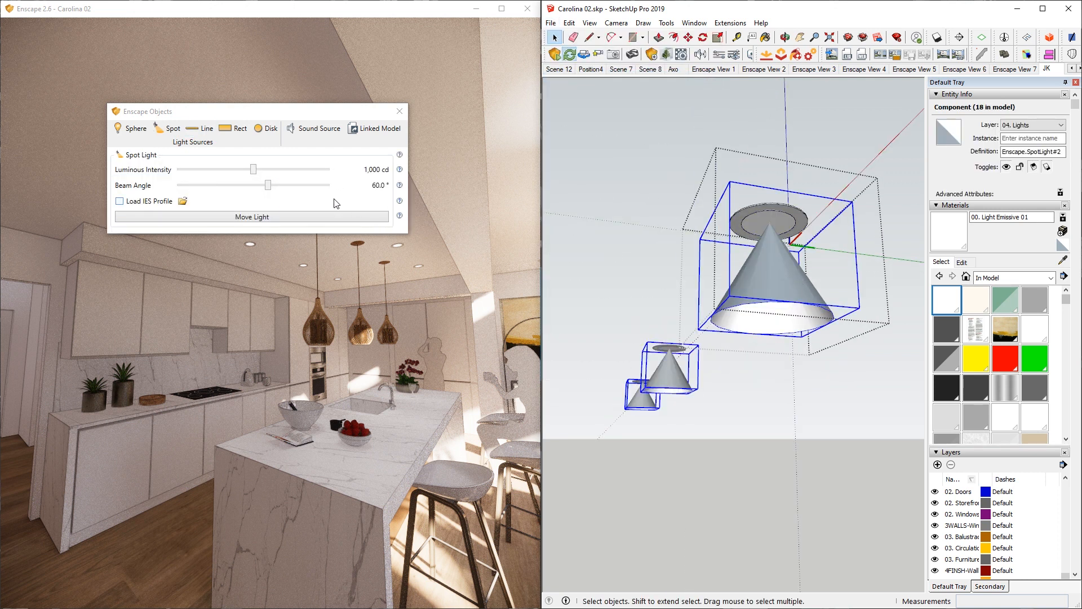
drag(253, 169, 322, 169)
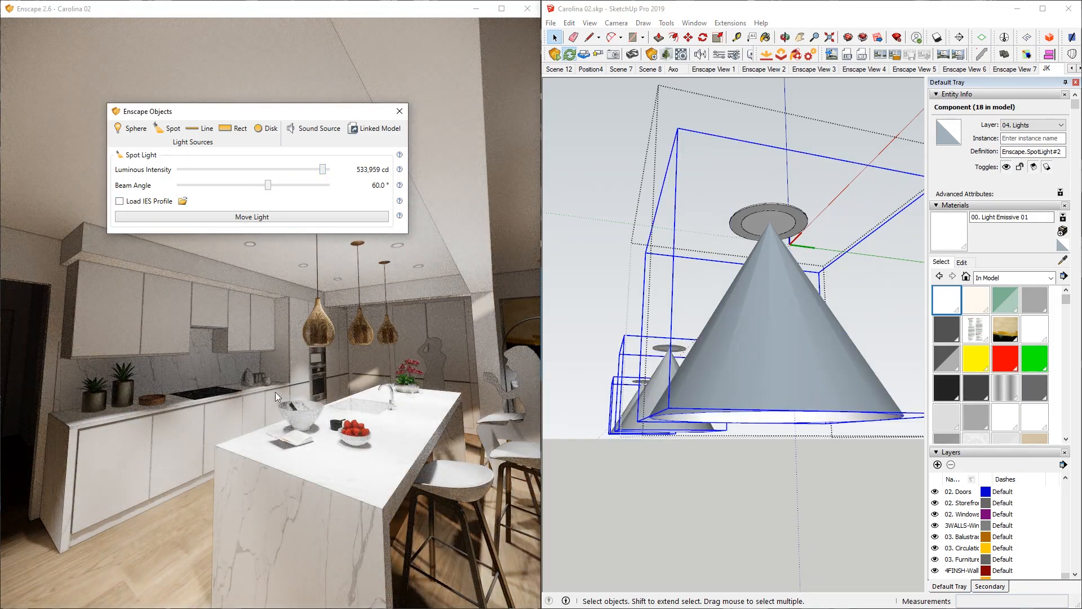
drag(322, 169, 267, 170)
right_click(340, 181)
click(362, 193)
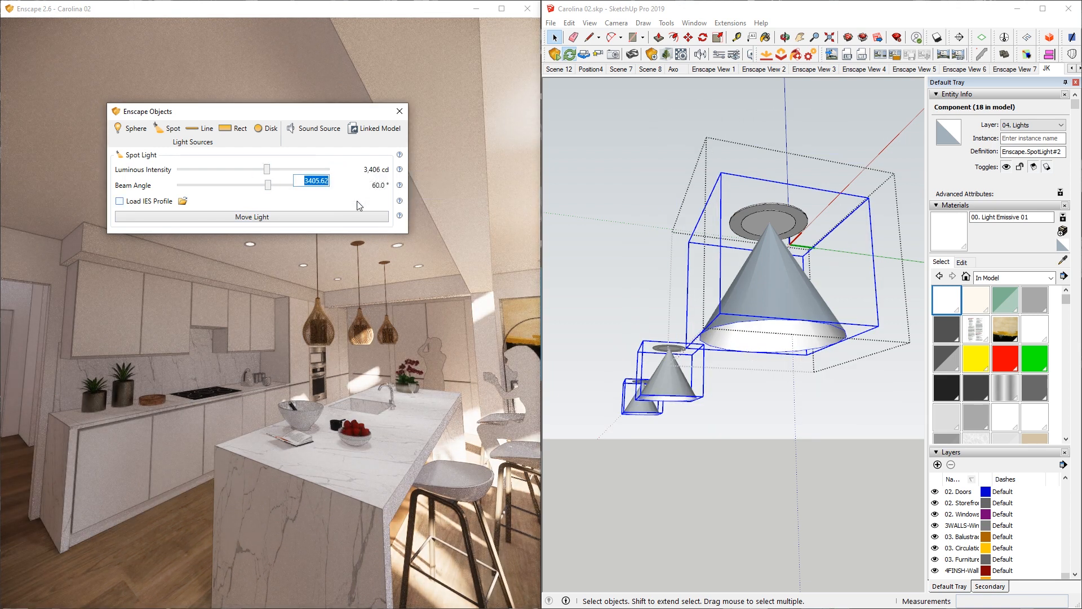
key(Return)
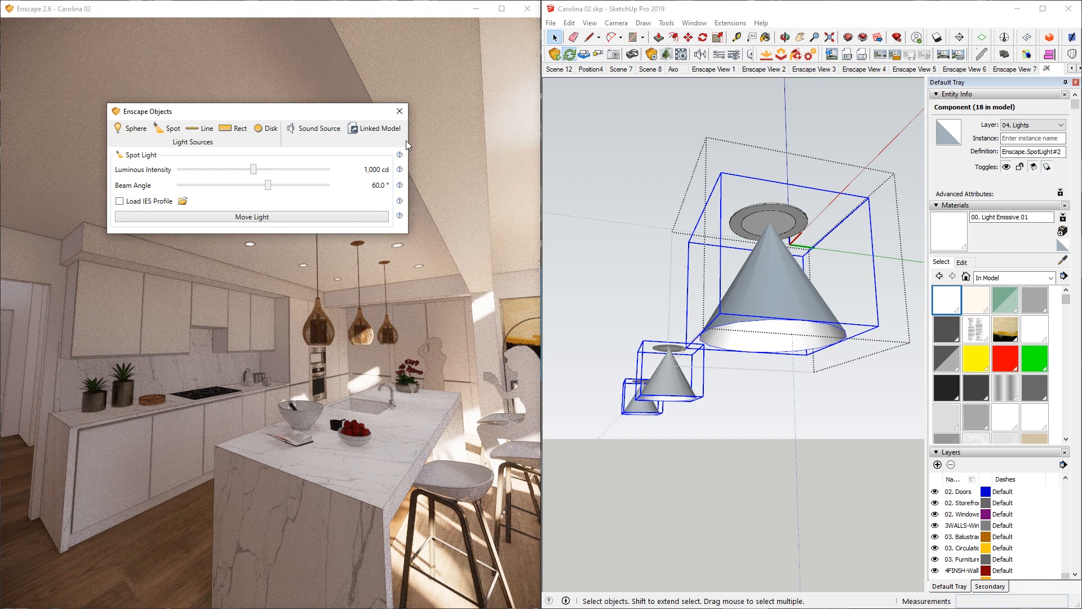
click(398, 112)
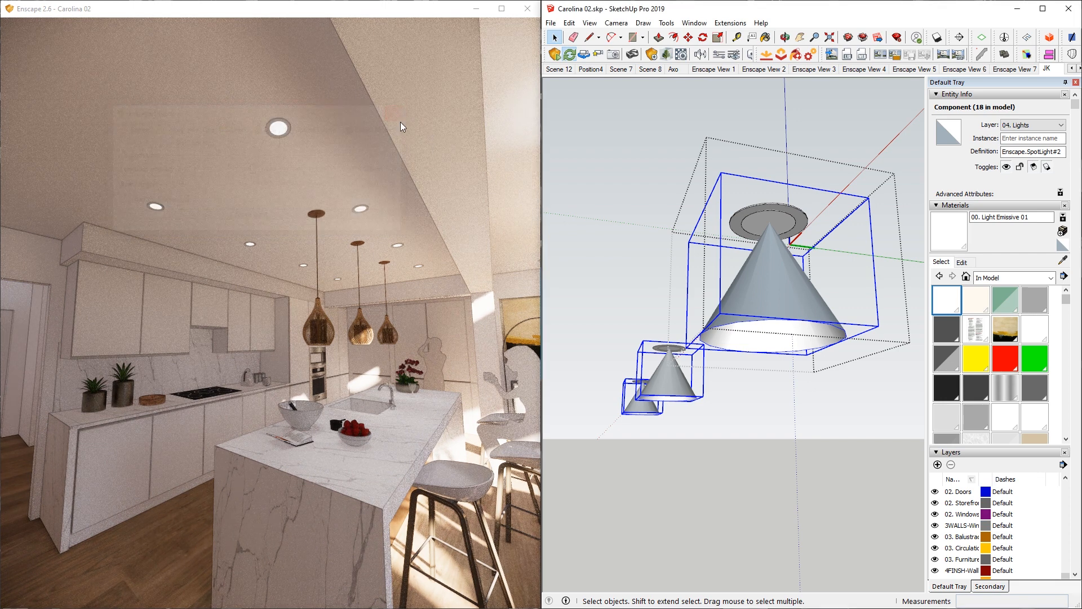
Open the group of pendant lights above the kitchen island for editing and select a pendant.
middle_drag(767, 291, 778, 237)
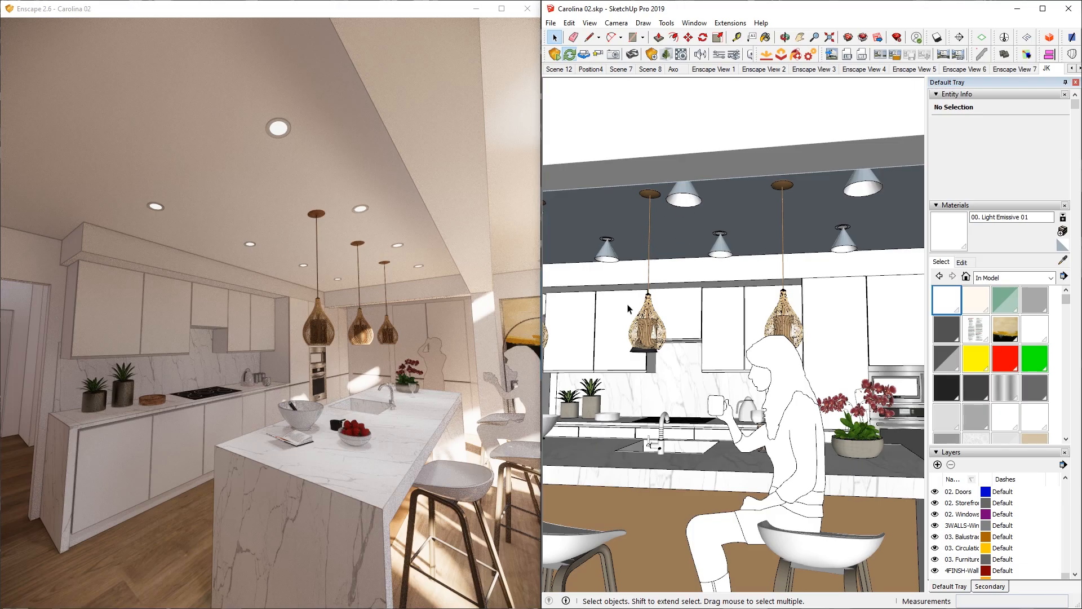
double_click(647, 333)
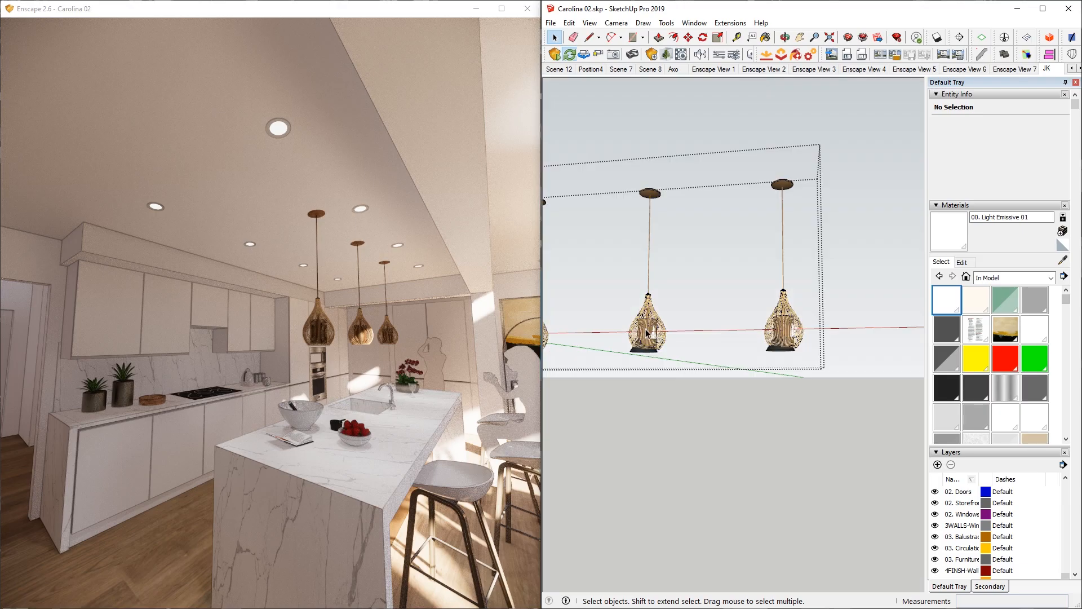
scroll(647, 335, up, 6)
mouse_move(645, 331)
middle_down()
mouse_move(753, 265)
mouse_move(705, 243)
mouse_move(711, 334)
middle_up()
scroll(752, 263, up, 3)
click(718, 334)
scroll(721, 334, down, 3)
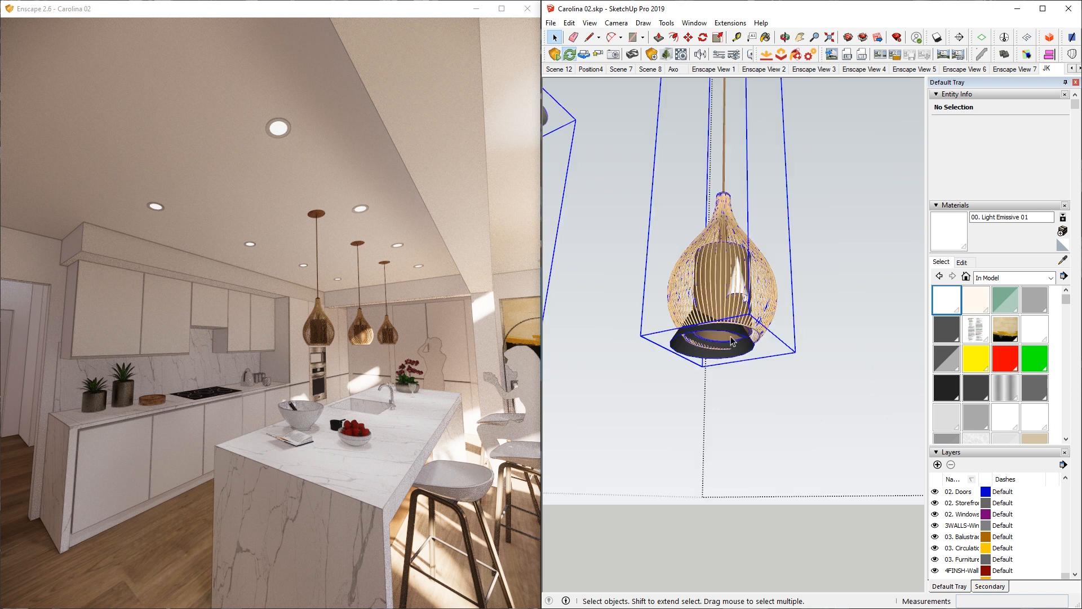
Open the pendant component and delete its existing Enscape spot light and the leftover piece at its base.
double_click(738, 336)
scroll(733, 328, up, 2)
click(732, 327)
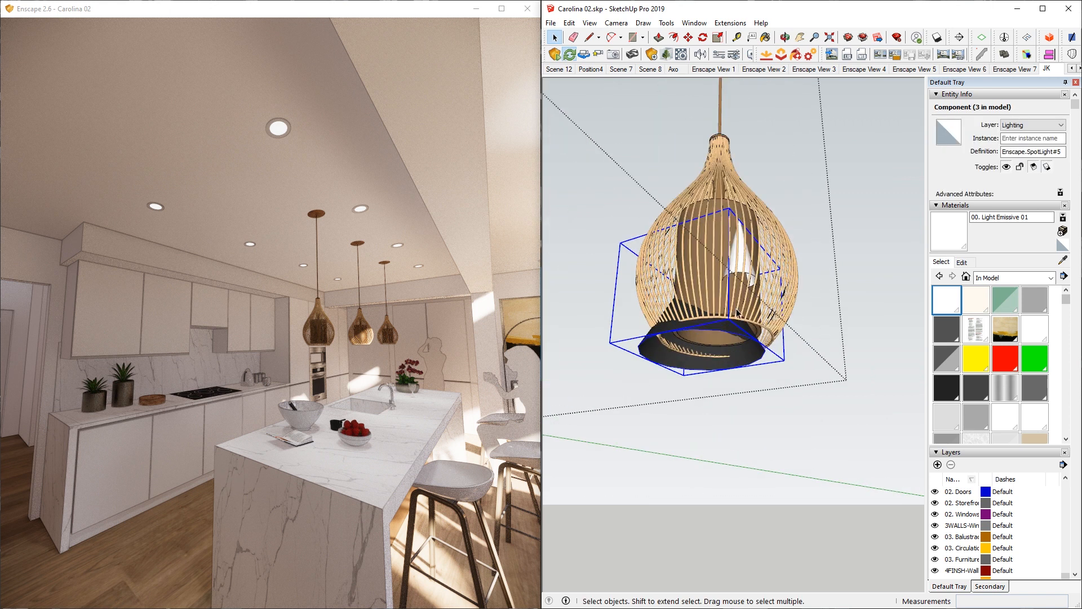
middle_drag(622, 304, 727, 315)
key(Delete)
scroll(733, 332, up, 3)
click(745, 377)
key(Delete)
scroll(740, 492, down, 2)
Cap the pendant's lower opening with a face by drawing a temporary line across the inner rim and erasing it.
mouse_move(740, 493)
middle_down()
mouse_move(763, 251)
mouse_move(616, 431)
mouse_move(778, 318)
mouse_move(703, 346)
middle_up()
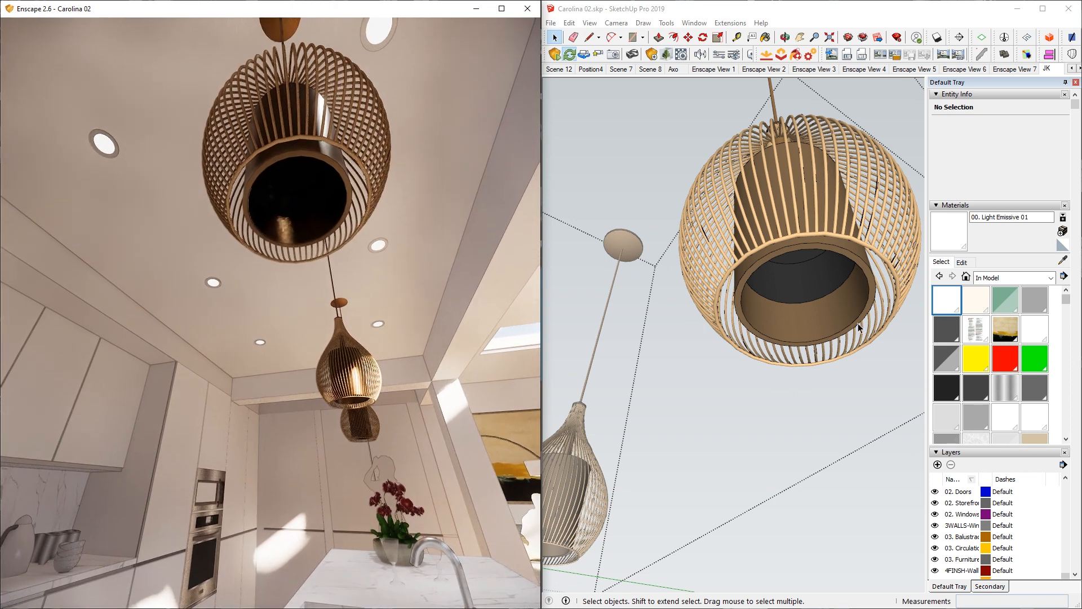
click(869, 306)
key(e)
click(867, 301)
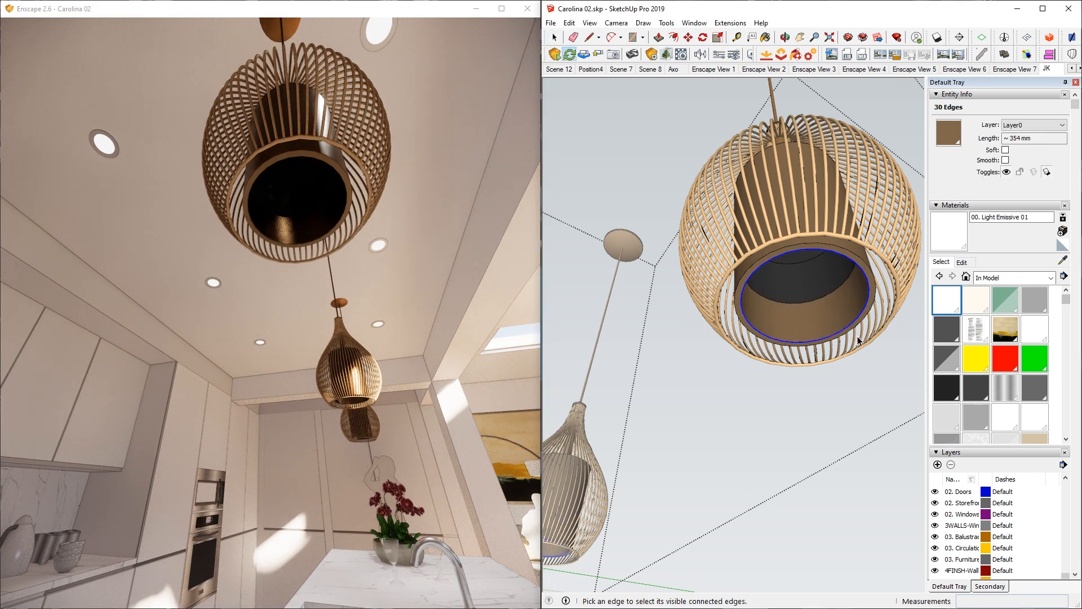
key(l)
click(762, 333)
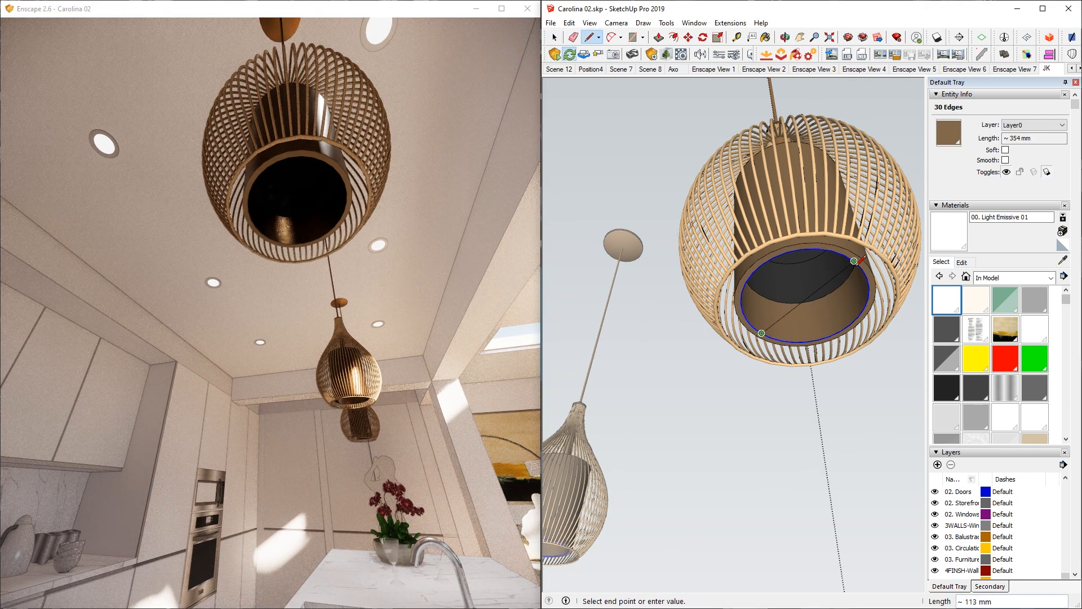
click(854, 263)
key(e)
click(835, 279)
Group the new circular face with its edges and move the group 20 mm up inside the pendant shade.
key(space)
right_click(807, 290)
click(825, 353)
double_click(826, 297)
key(ctrl+g)
key(m)
click(829, 311)
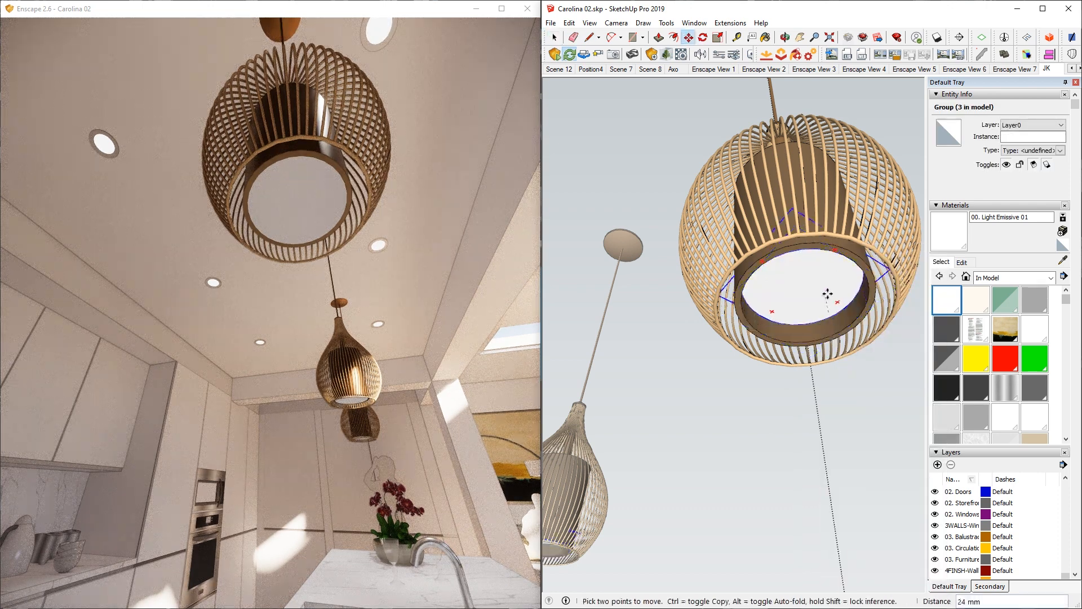
text(20)
key(Return)
Paint the pendant disc with the 00. Light Emissive 01 material and inspect the pendants in the Enscape view.
middle_drag(825, 304, 815, 257)
key(b)
click(812, 267)
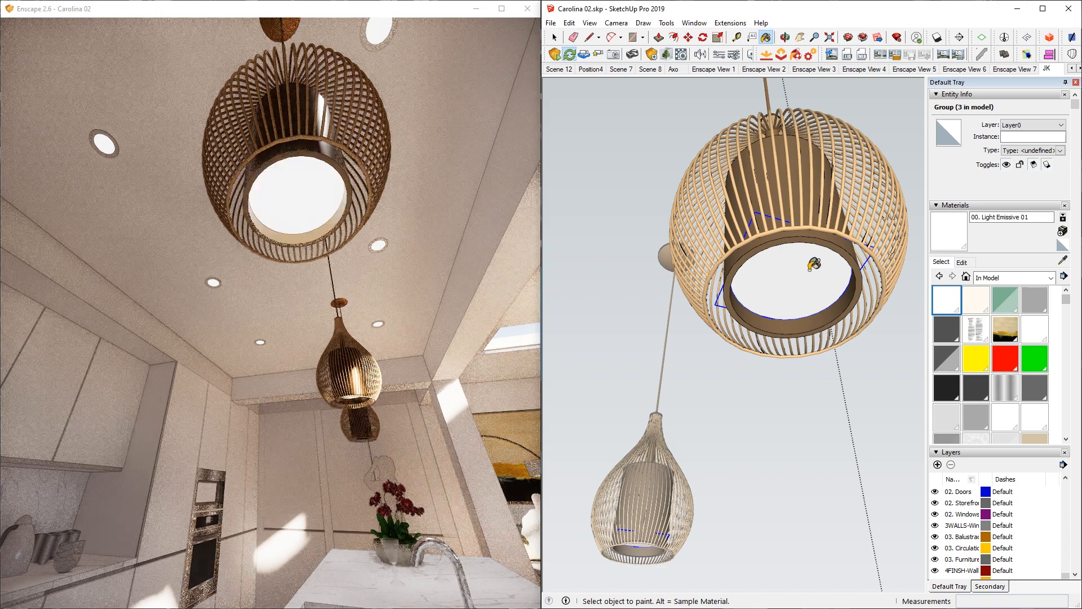
drag(321, 210, 333, 338)
right_drag(332, 338, 257, 310)
Display Enscape Objects and draw a helper line across the full diameter of the pendant disc.
click(652, 55)
click(186, 159)
key(space)
double_click(797, 273)
key(l)
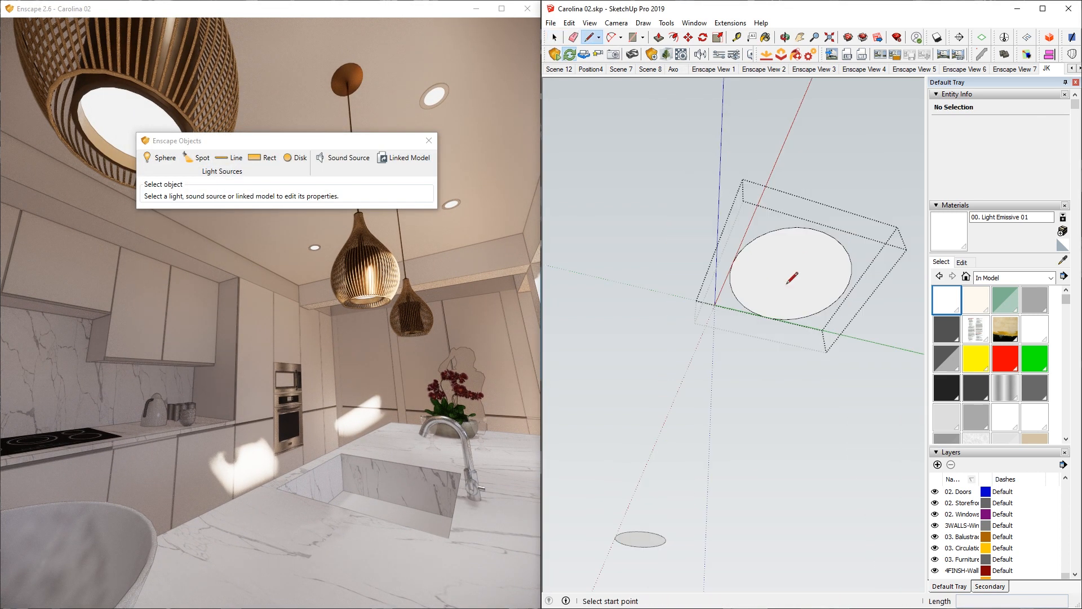
scroll(773, 319, up, 3)
click(769, 318)
scroll(769, 315, down, 3)
click(857, 155)
mouse_move(857, 155)
middle_down()
mouse_move(662, 391)
mouse_move(817, 164)
middle_up()
key(e)
click(814, 177)
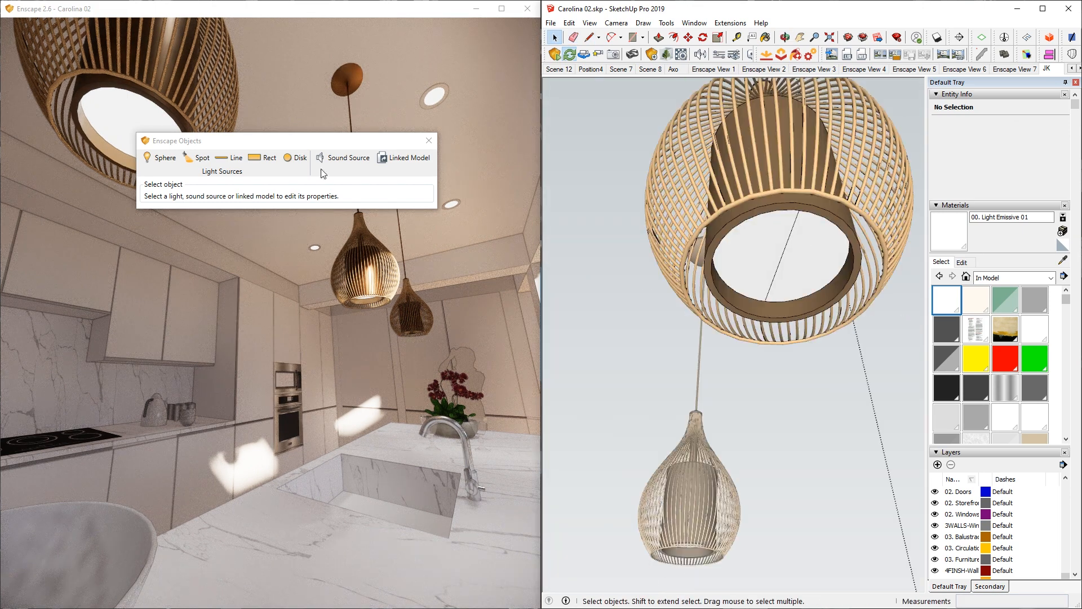
Place an Enscape spot light at the midpoint of the pendant disc's helper line, aimed straight down.
click(186, 159)
click(782, 254)
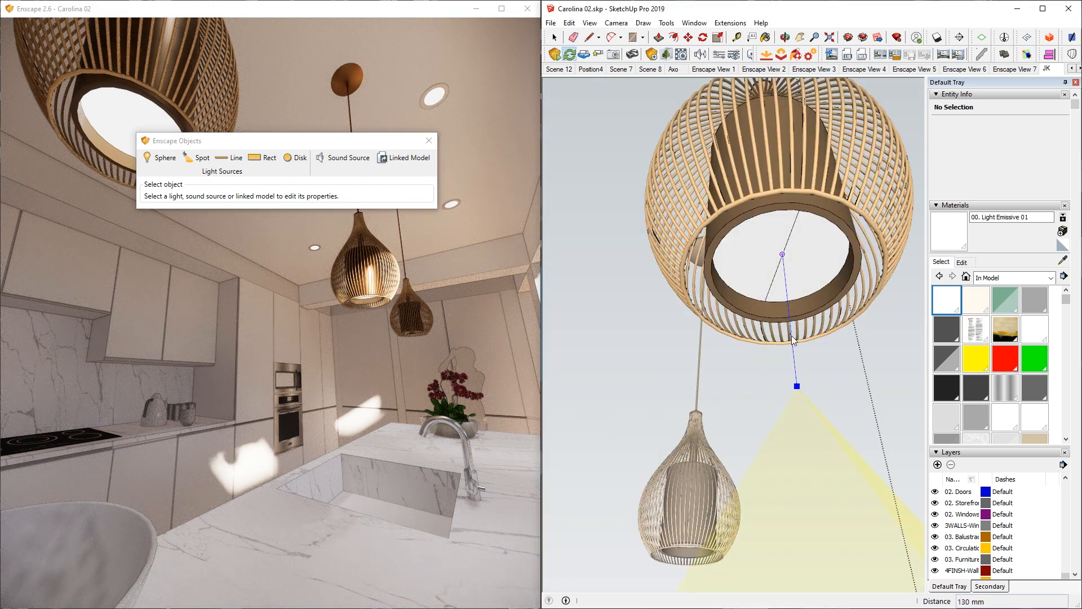
click(811, 491)
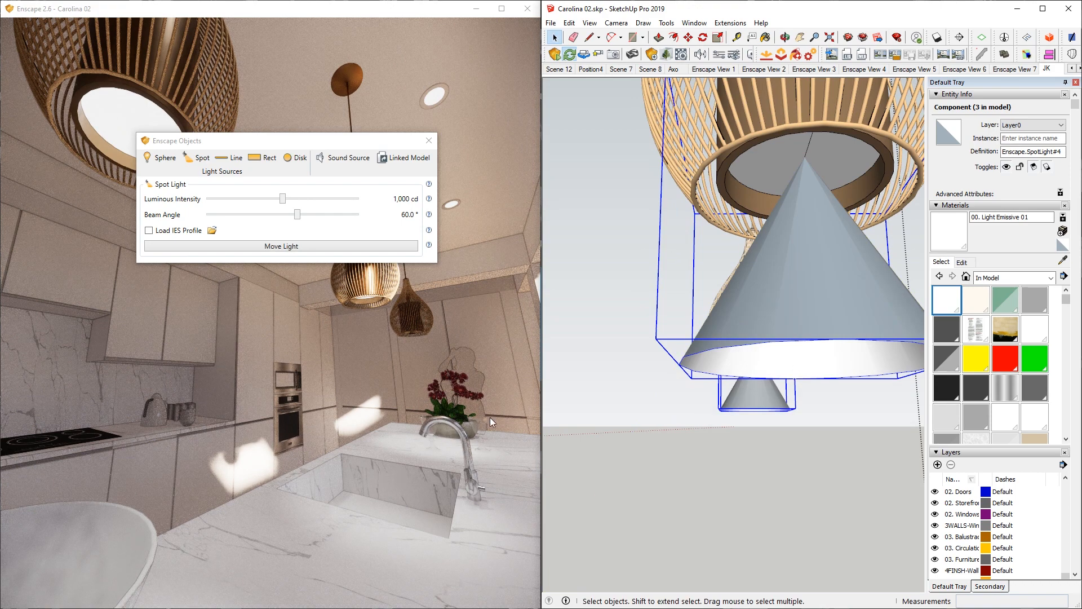
Try the pendant spot's luminous intensity at 141,567 cd, inspect the island in Enscape, and restore it to 1,000 cd.
drag(282, 200, 338, 203)
drag(394, 366, 457, 479)
key(s)
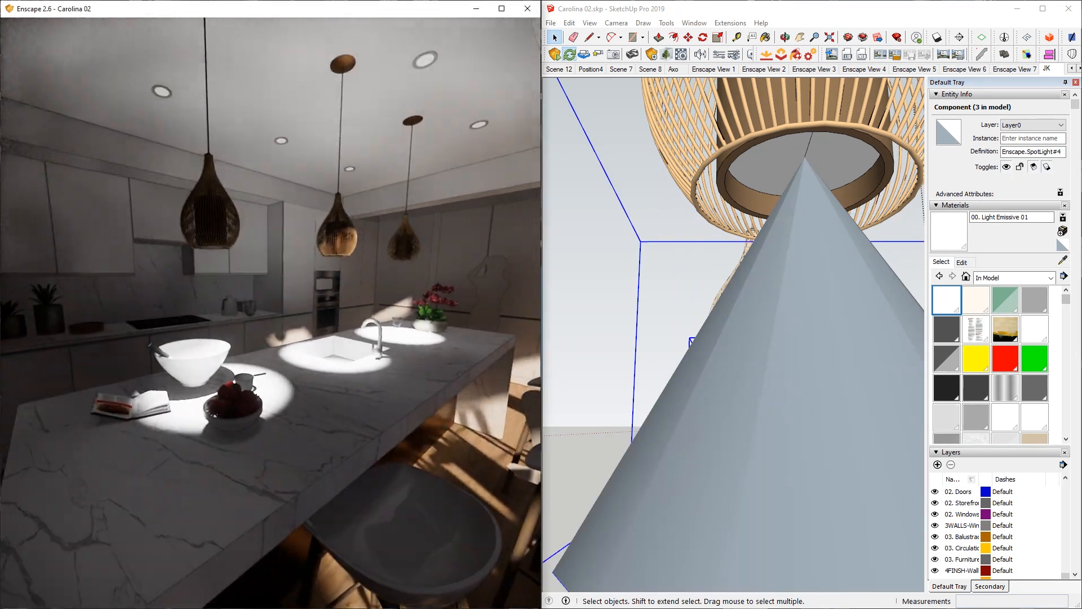
click(721, 213)
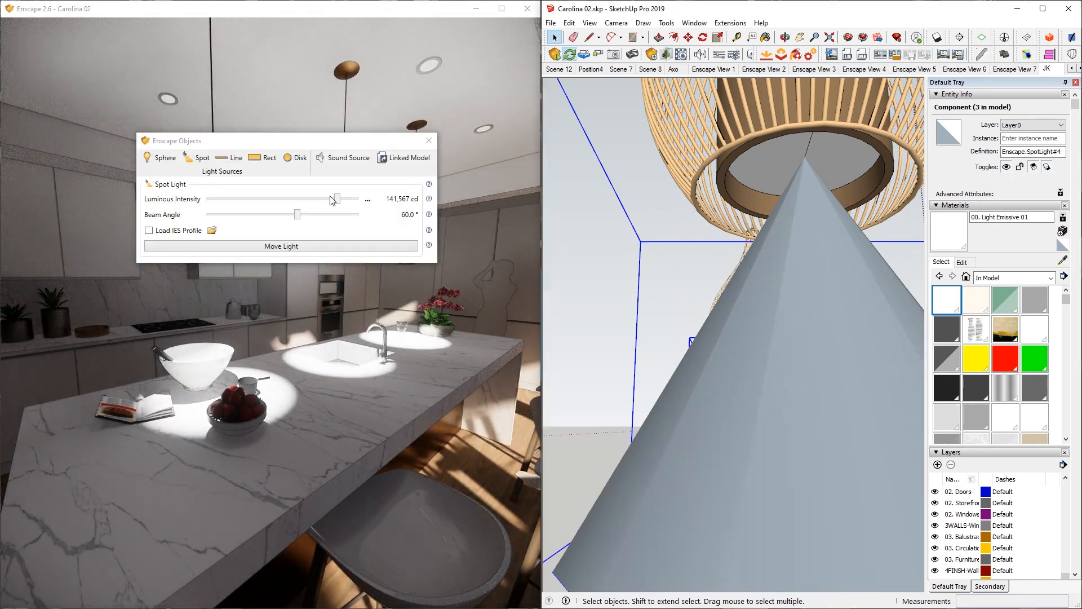
drag(334, 198, 296, 203)
click(368, 199)
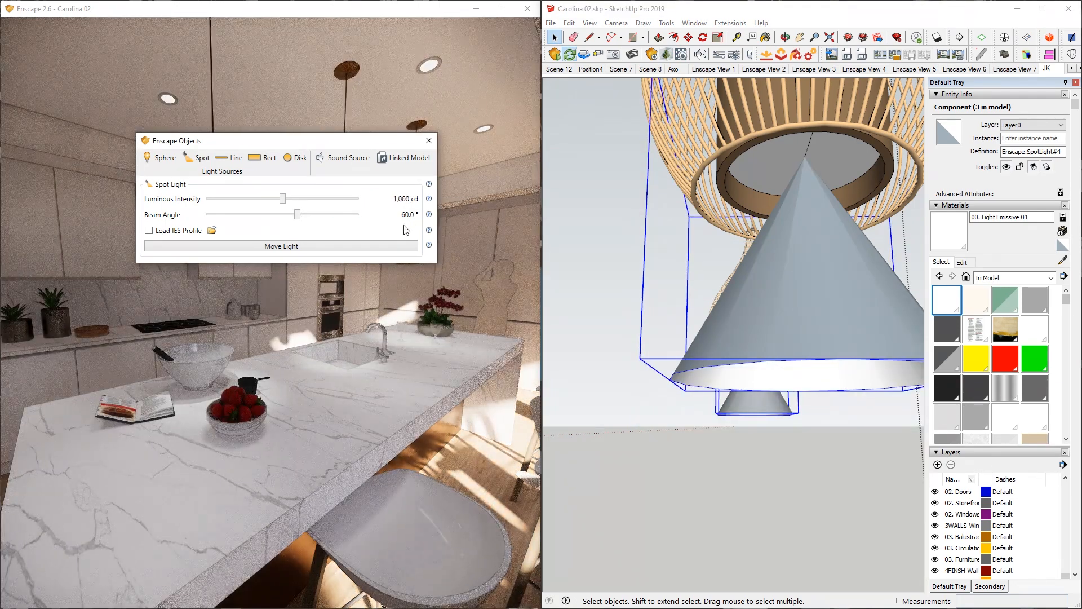
Close the spot light settings and examine the ceiling lights, cabinets and island throughout the kitchen in Enscape.
click(429, 141)
mouse_move(817, 317)
middle_down()
mouse_move(827, 316)
mouse_move(729, 326)
middle_up()
key(s)
drag(265, 431, 164, 428)
key(w)
key(d)
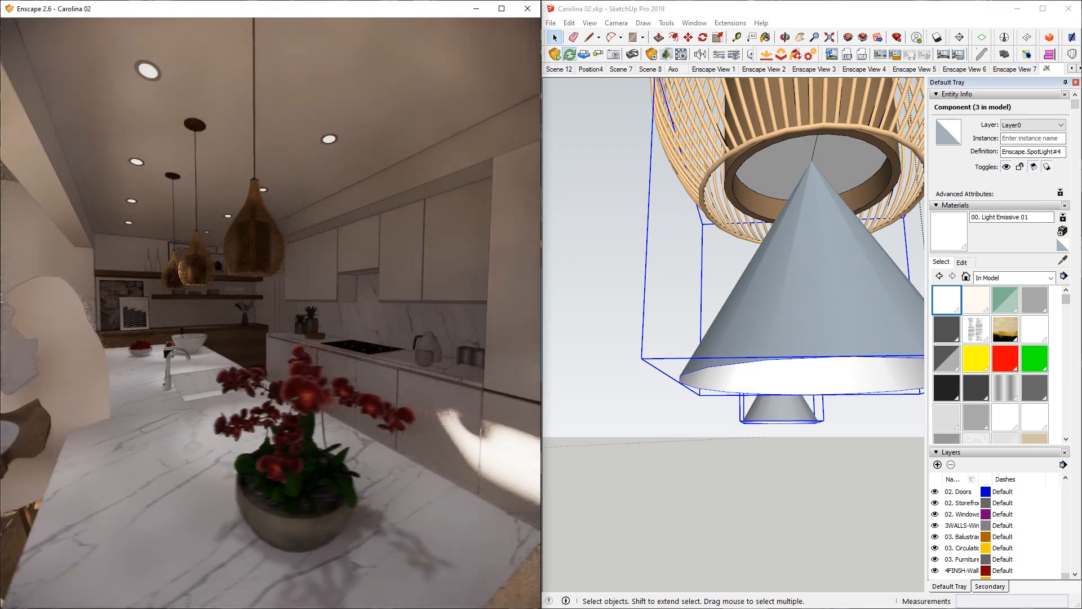
key(s)
key(w)
key(d)
key(s)
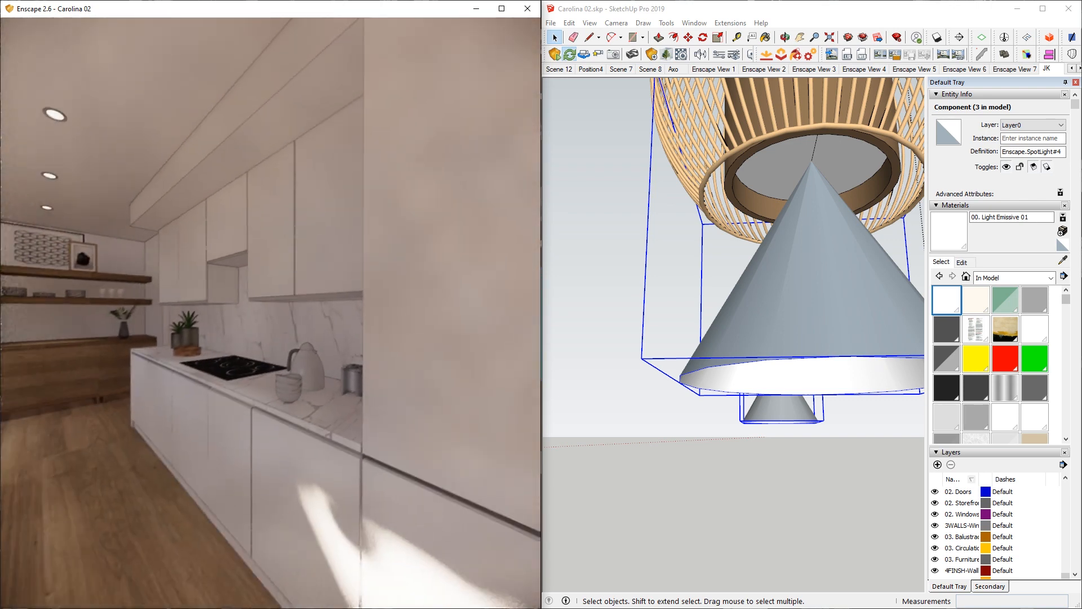
key(d)
key(s)
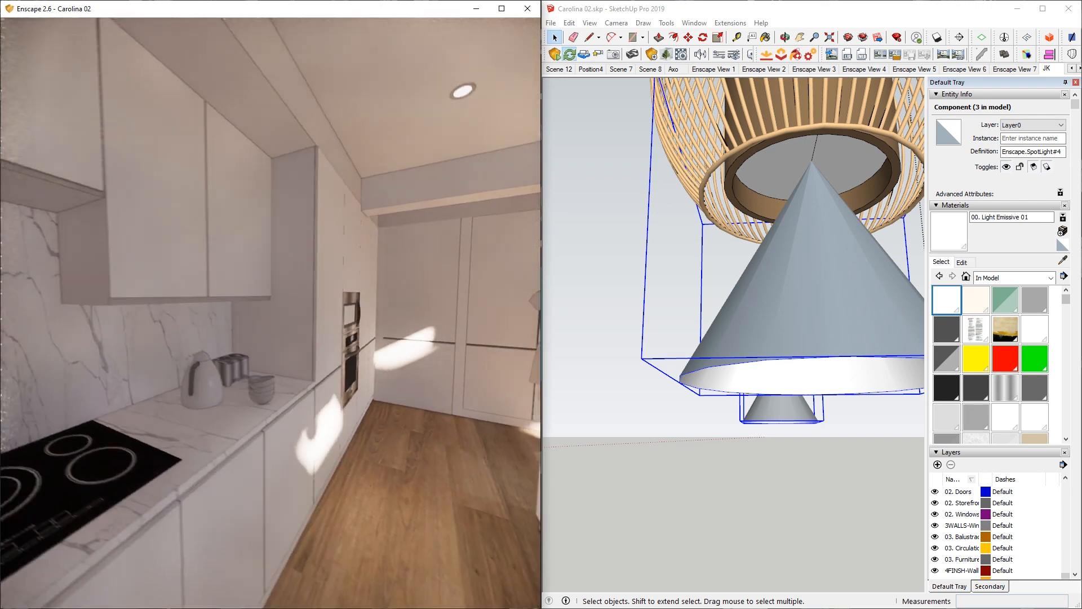
key(s)
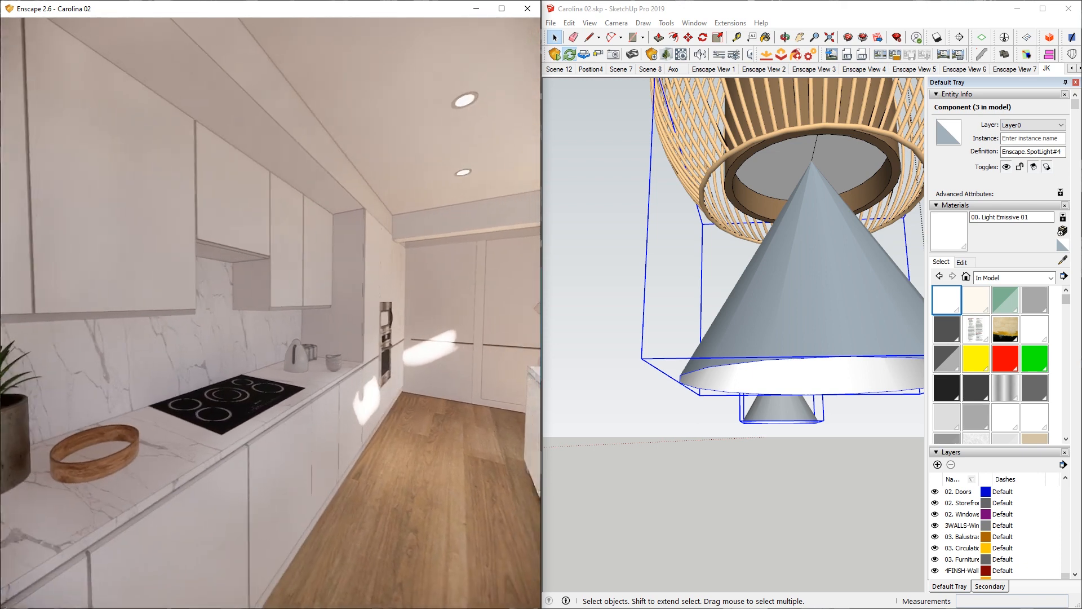
key(a)
key(s)
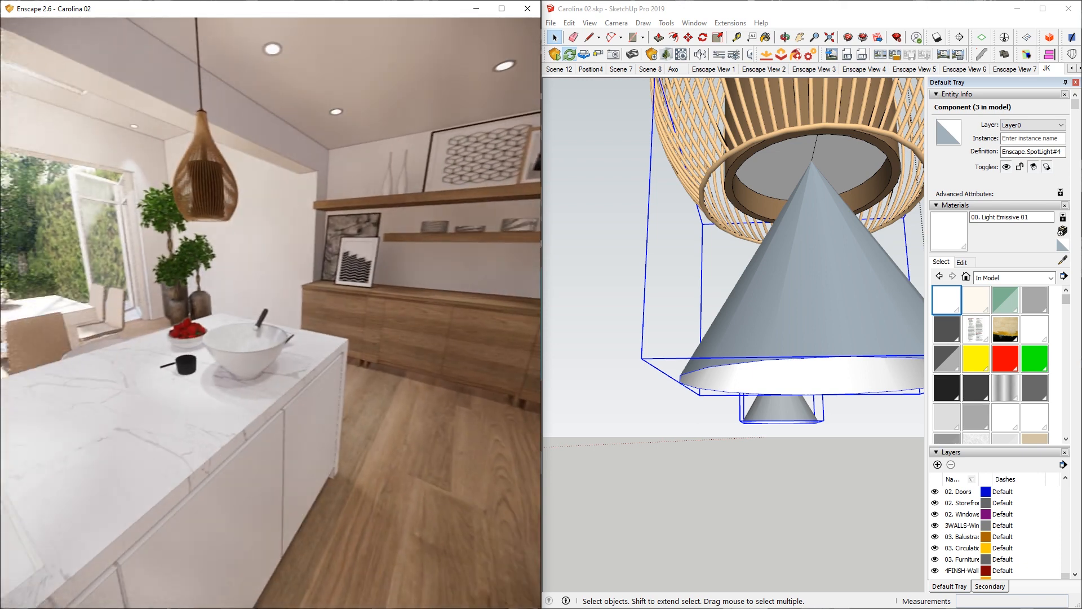
key(s)
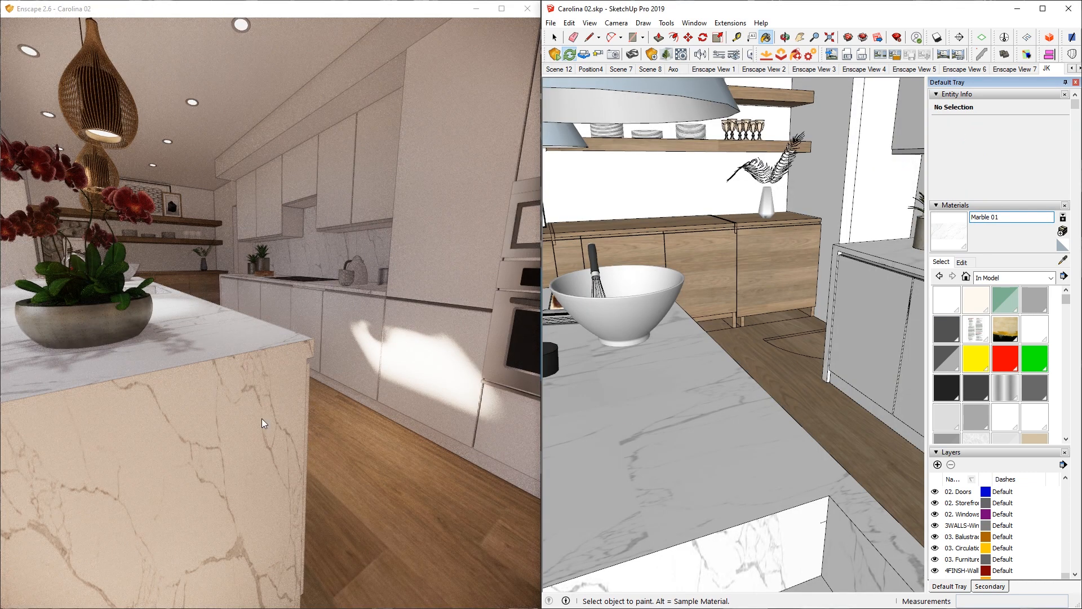
Open the island's Marble 01 material in the Enscape material editor and lower its reflection roughness to 12.7%.
mouse_move(227, 372)
mouse_down()
mouse_move(301, 225)
mouse_move(387, 362)
mouse_up()
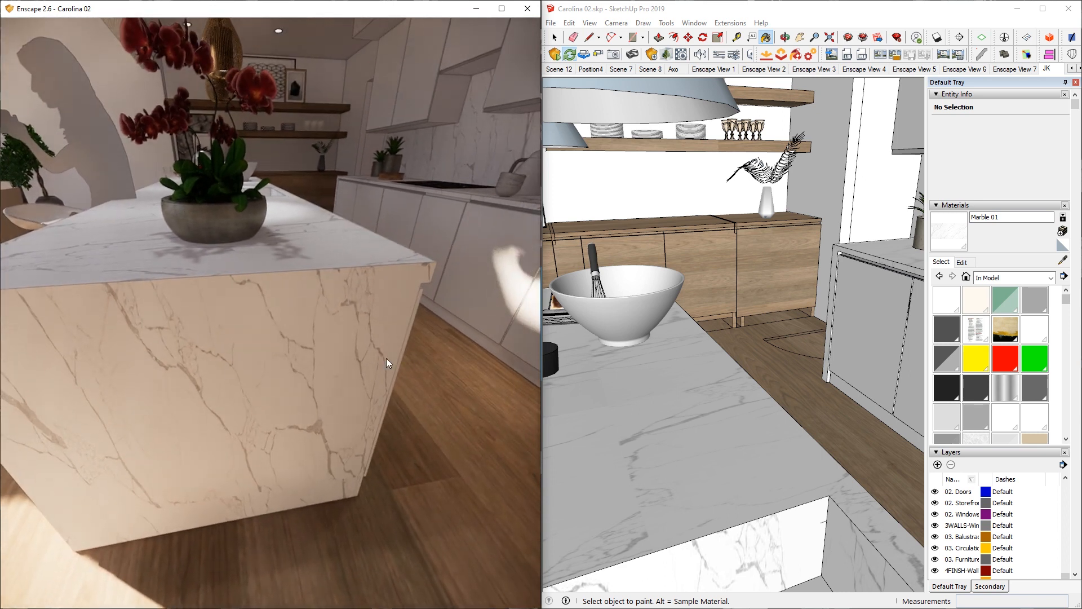
click(598, 342)
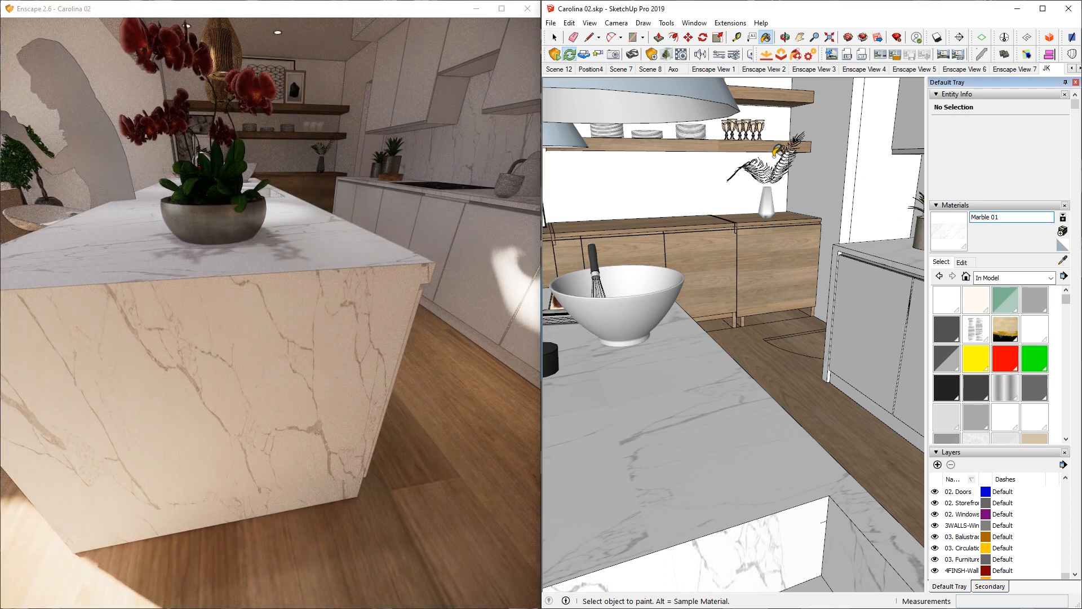
click(679, 56)
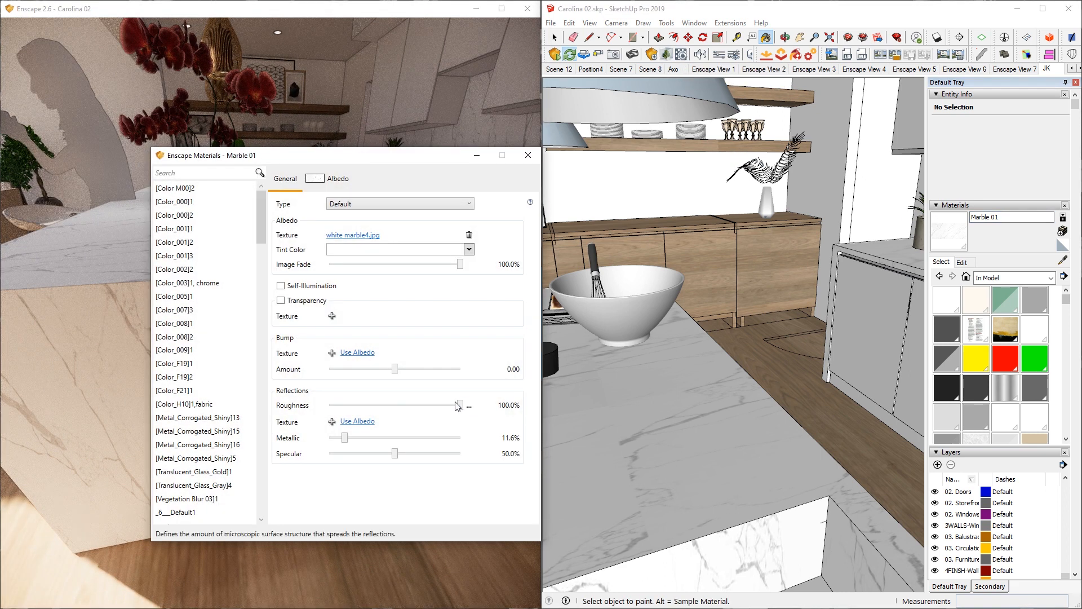
drag(461, 407, 348, 410)
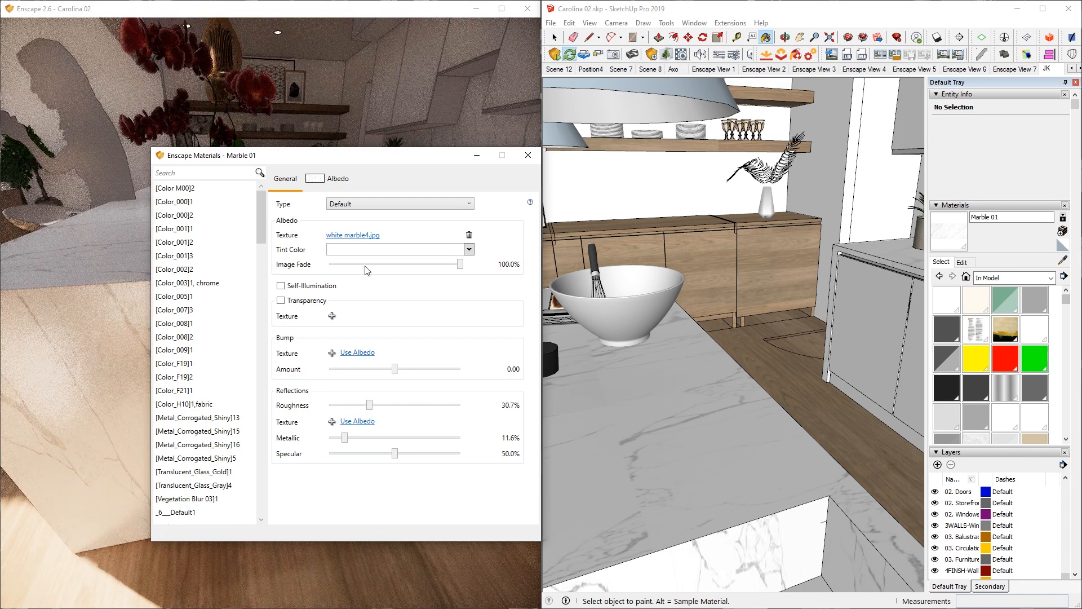
drag(377, 158, 728, 134)
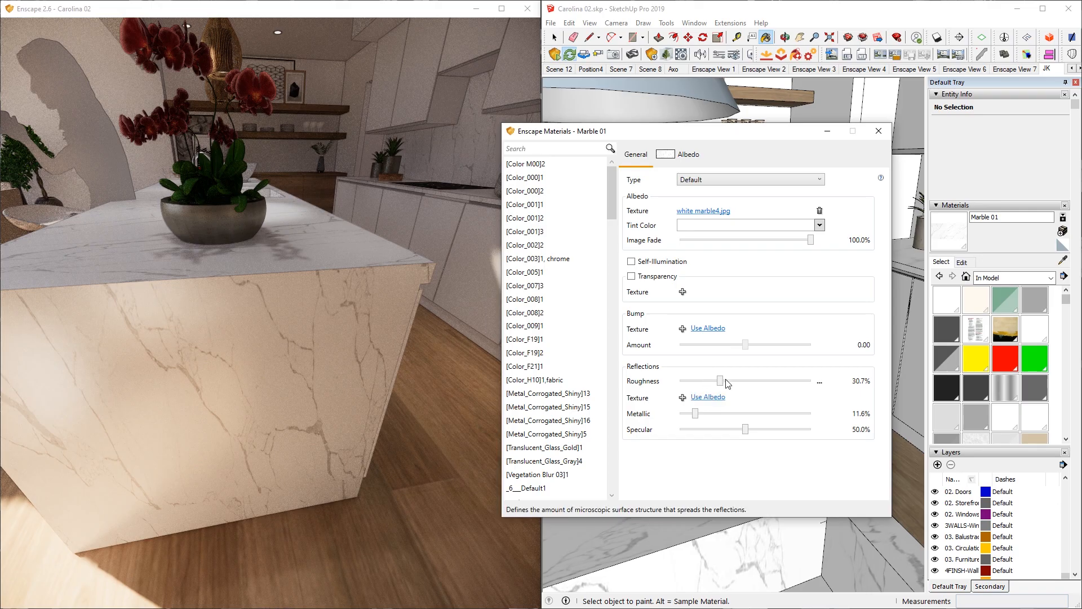
drag(728, 383, 703, 383)
Inspect the island's reflections in Enscape and set the Marble 01 roughness to 18.3%.
click(360, 378)
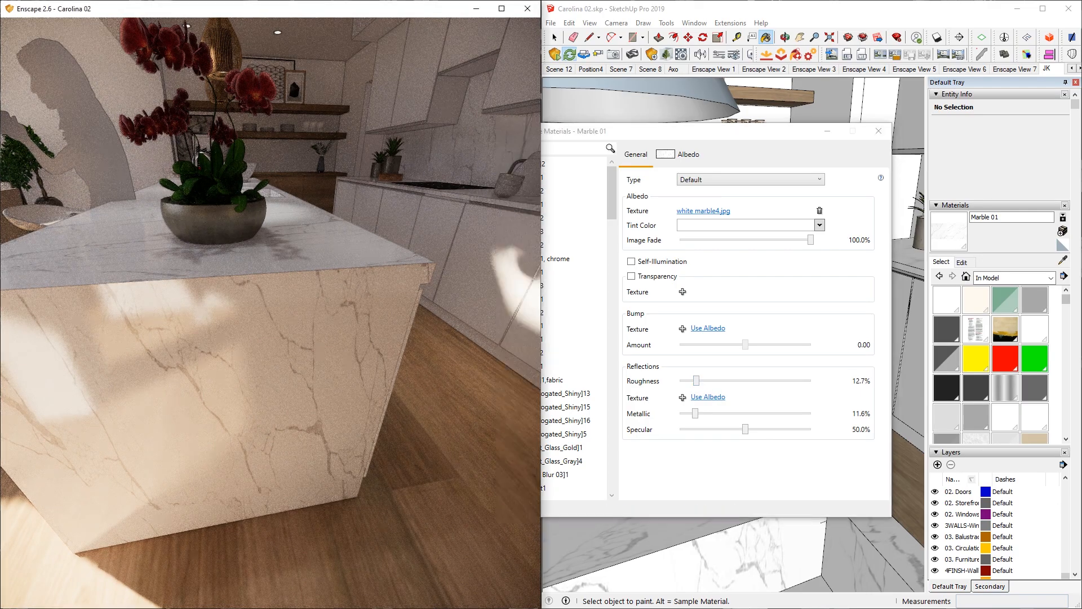
key(e)
key(w)
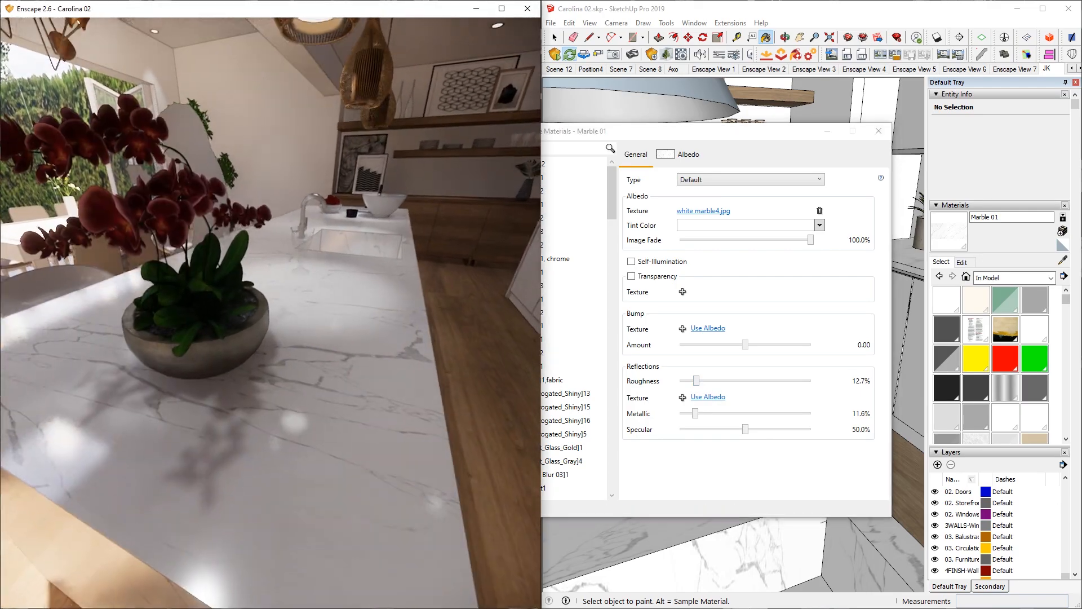
key(d)
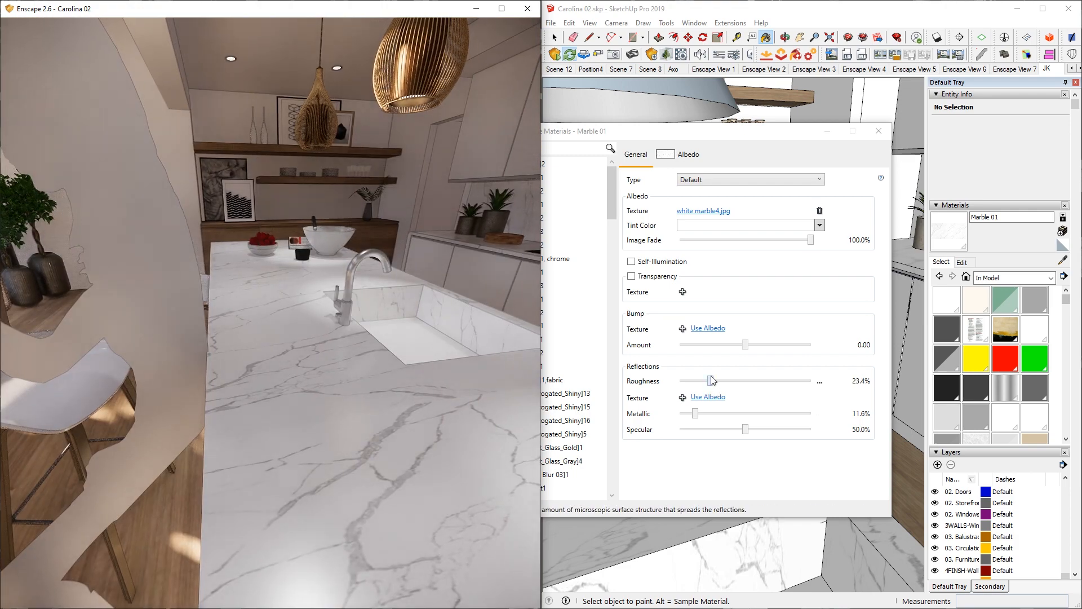
drag(712, 380, 704, 381)
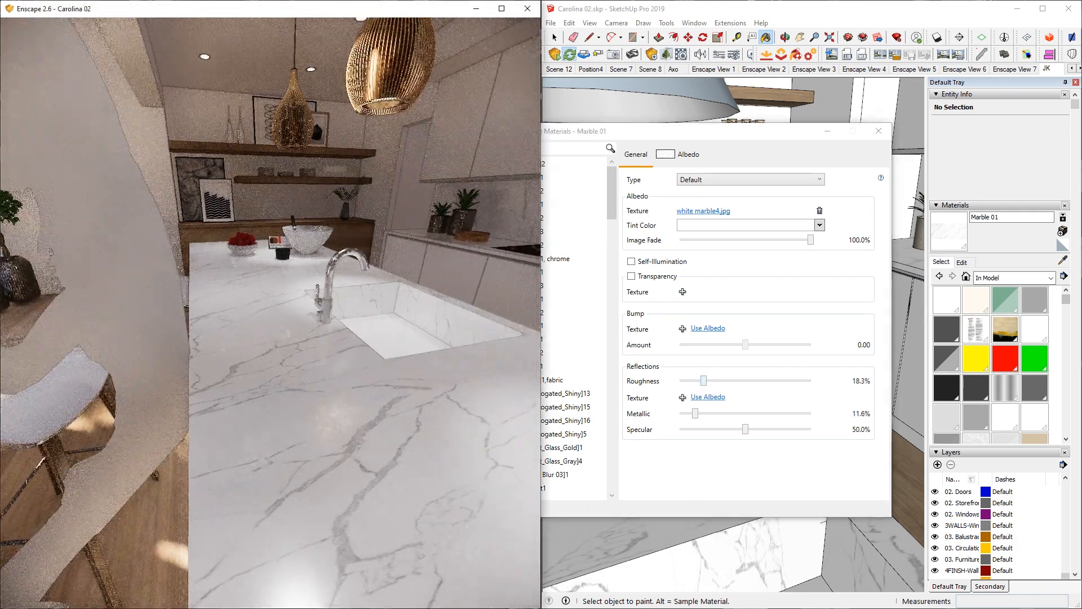
View the kitchen cabinets in Enscape and set the High Gloss Kitchen,shiny material's roughness to 0.0%.
key(d)
drag(344, 435, 192, 431)
key(d)
right_drag(270, 338, 79, 332)
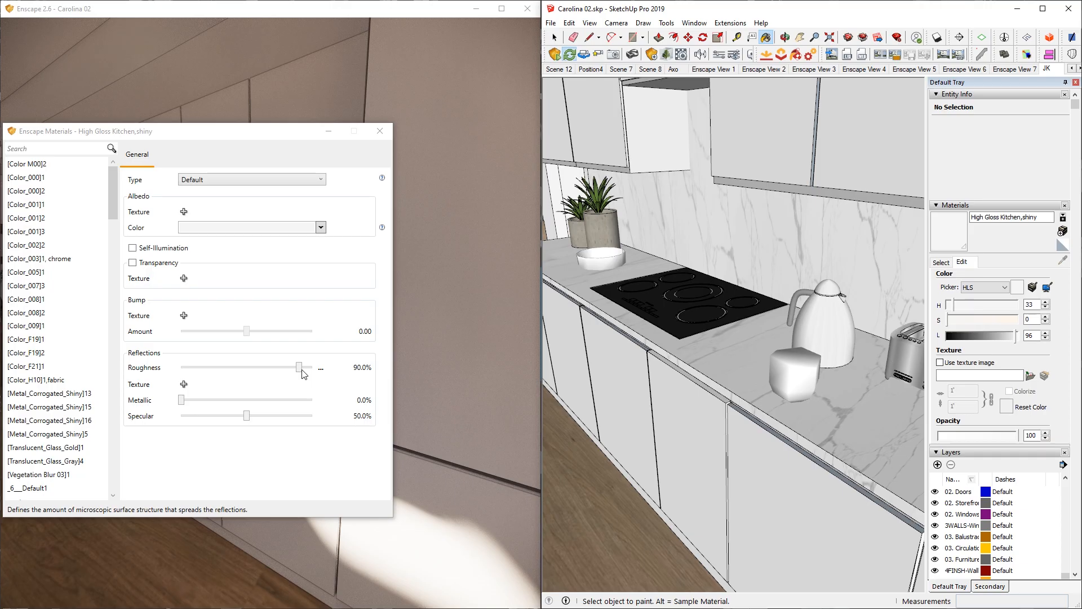
drag(301, 368, 90, 366)
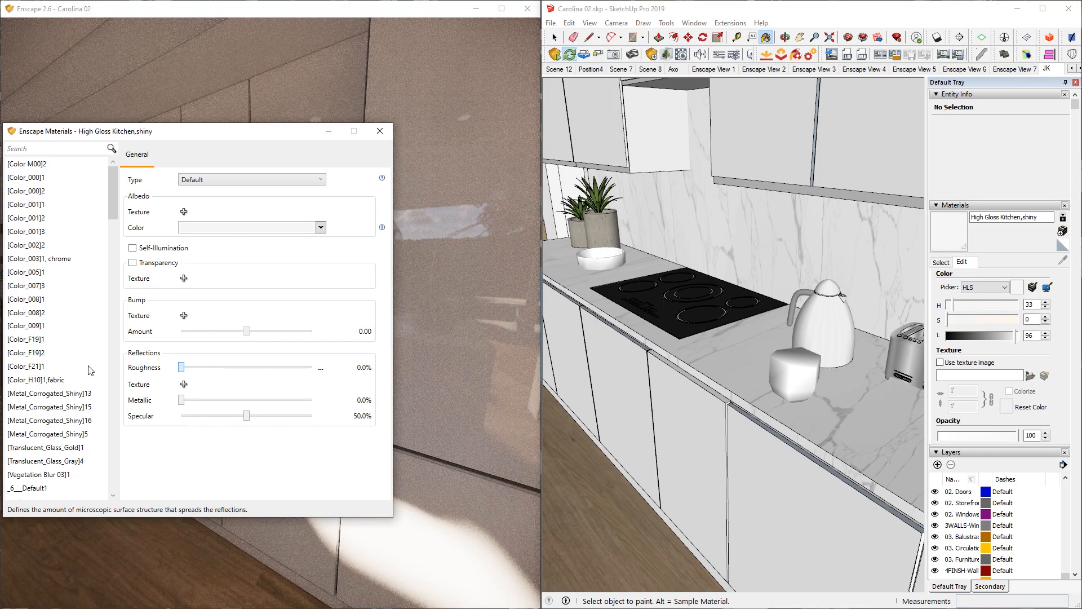
Inspect the glossy cabinet fronts in Enscape from several viewpoints and save the SketchUp model.
click(470, 235)
key(s)
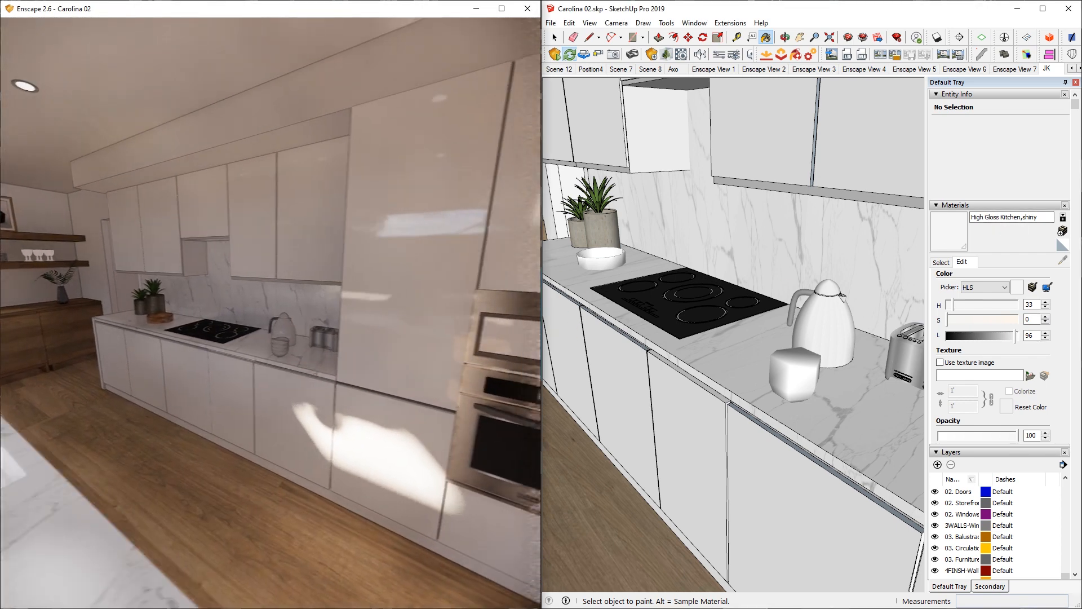
key(d)
key(w)
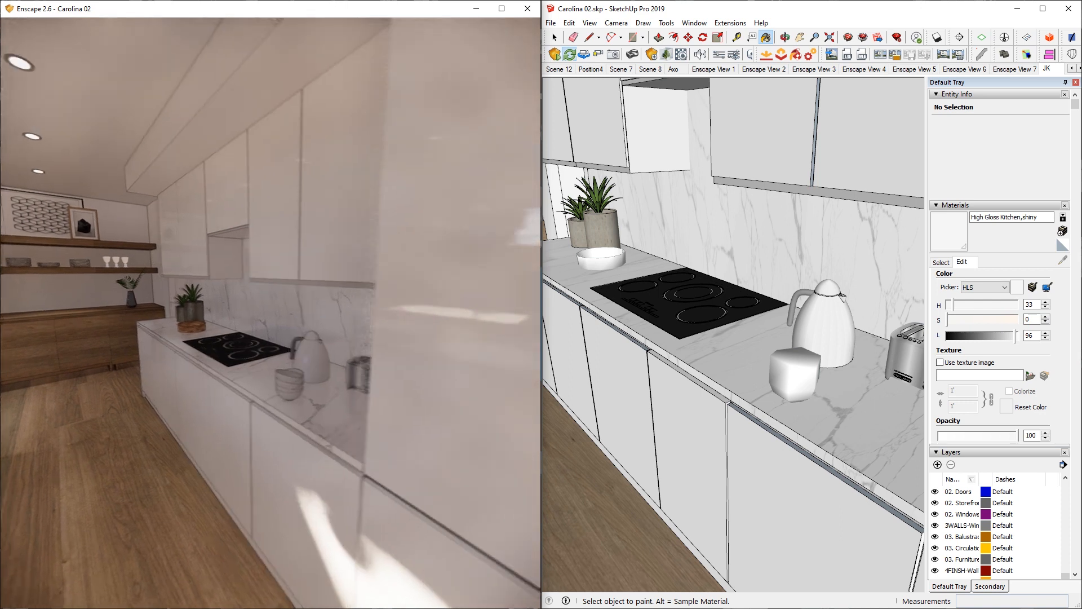
key(s)
key(d)
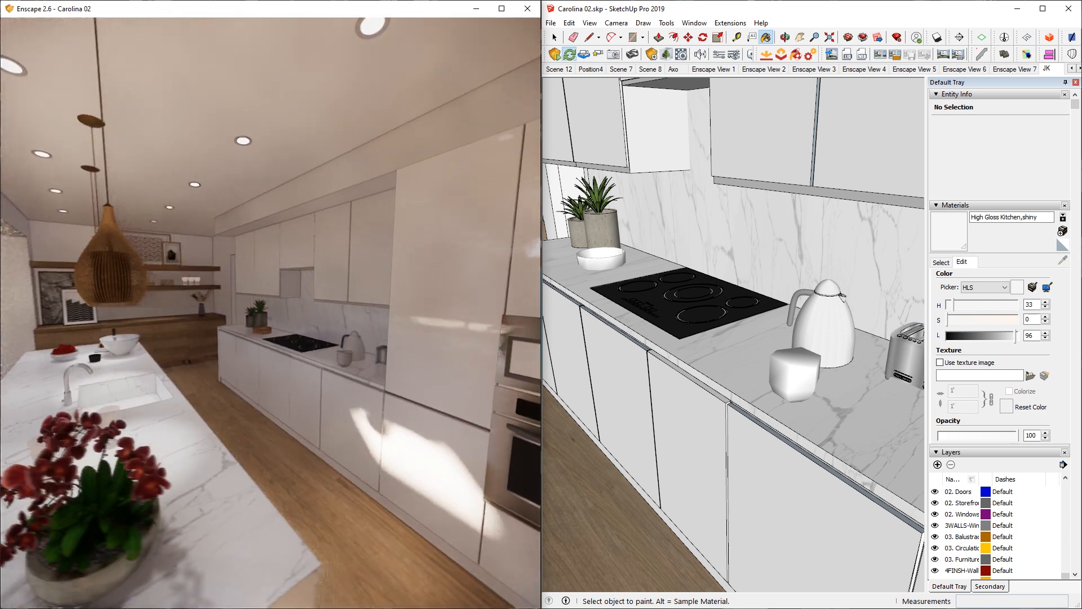
key(s)
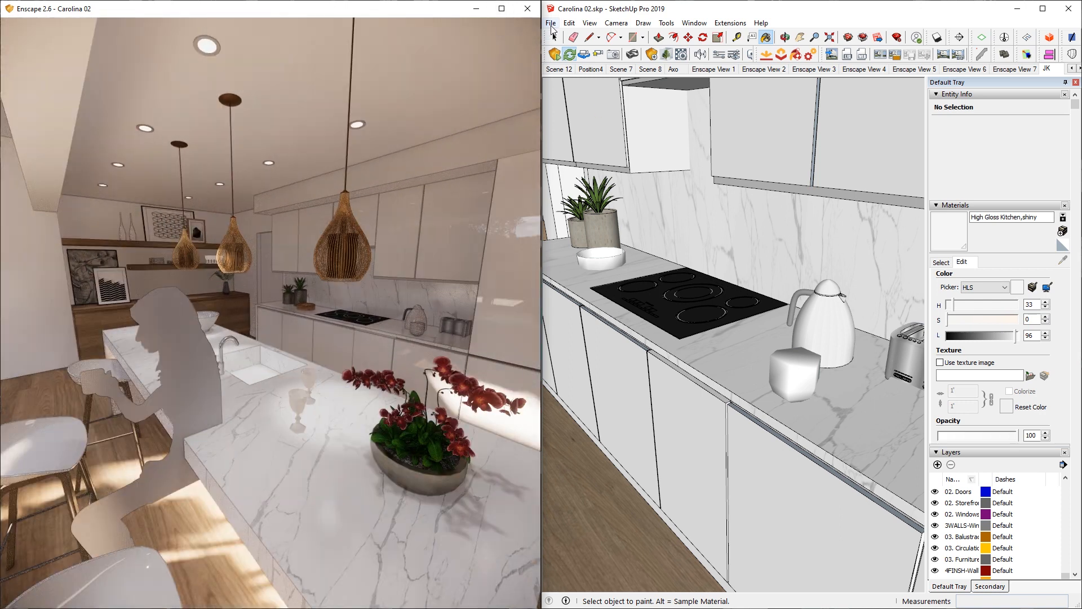
click(550, 23)
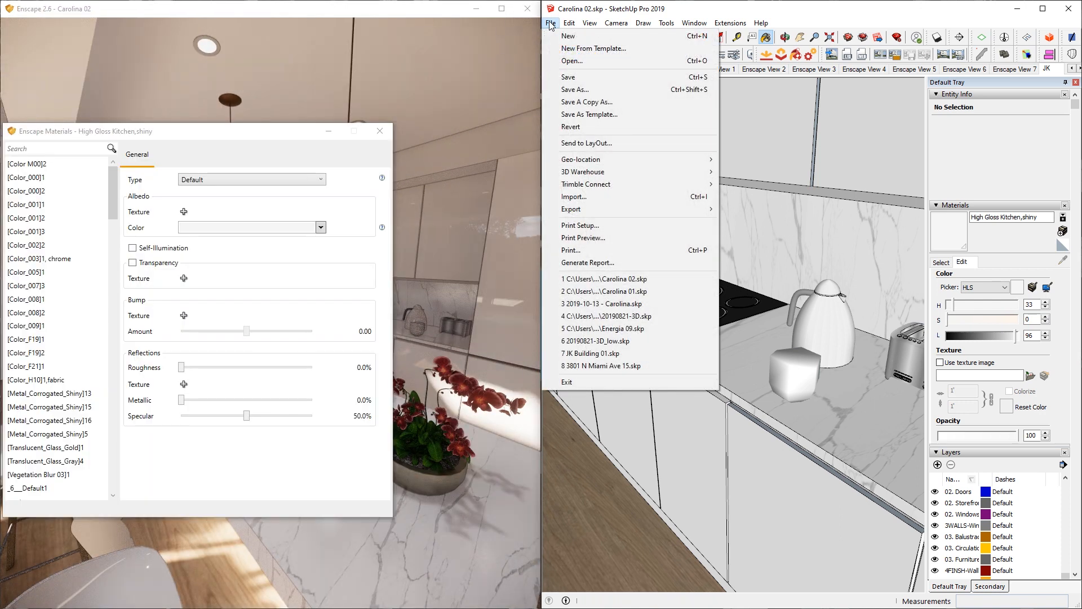
click(570, 77)
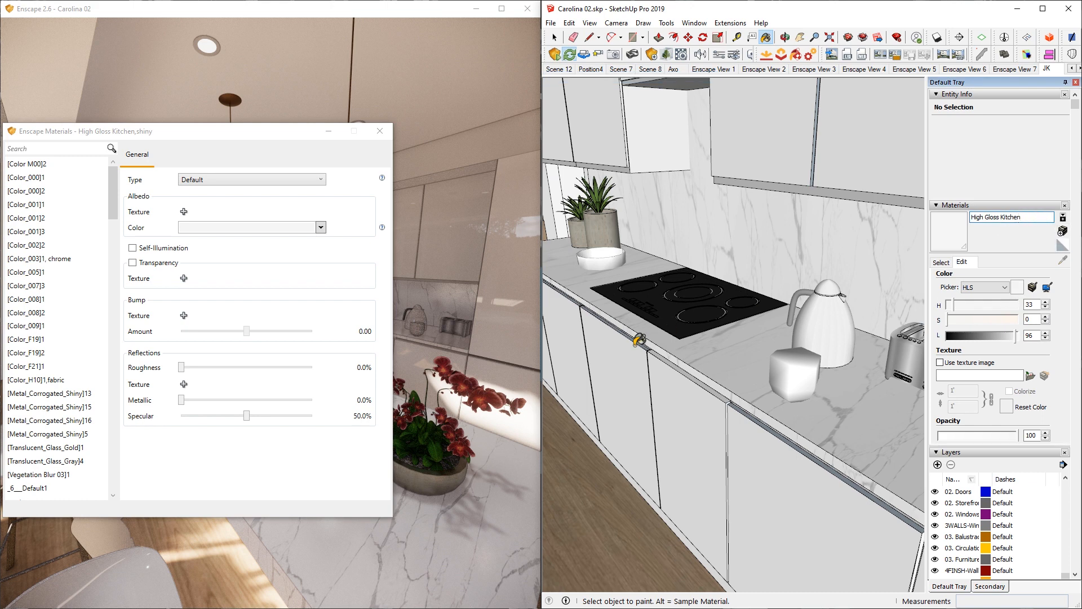
Sample the cooktop's black [Color_008]1 material and examine the cooktop up close in Enscape.
scroll(699, 335, up, 3)
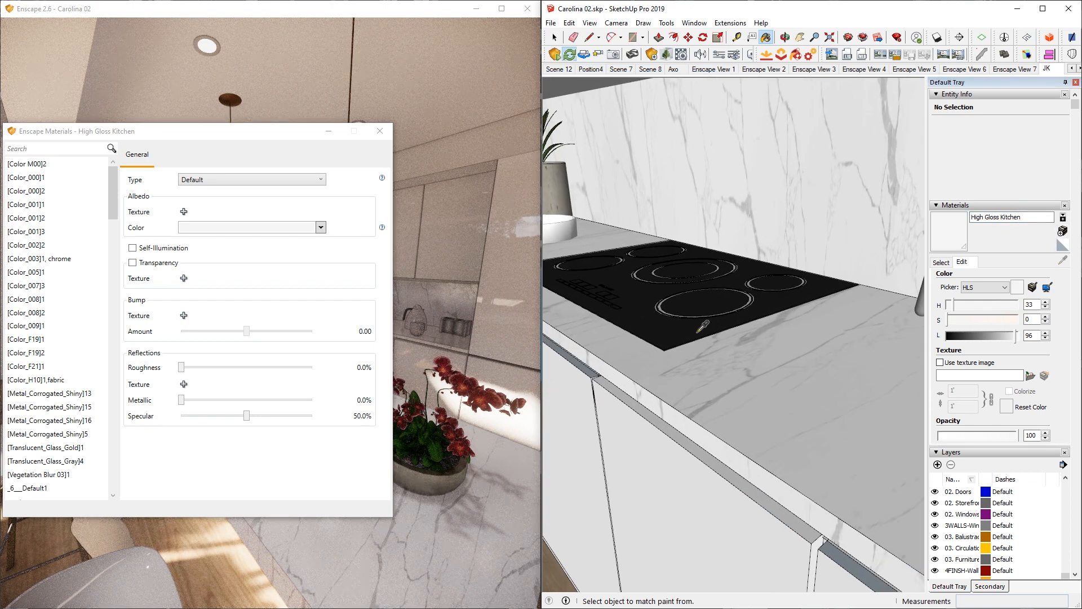
alt+click(701, 327)
mouse_move(699, 326)
middle_down()
mouse_move(770, 330)
mouse_move(780, 354)
mouse_move(849, 405)
mouse_move(803, 395)
middle_up()
drag(473, 287, 470, 294)
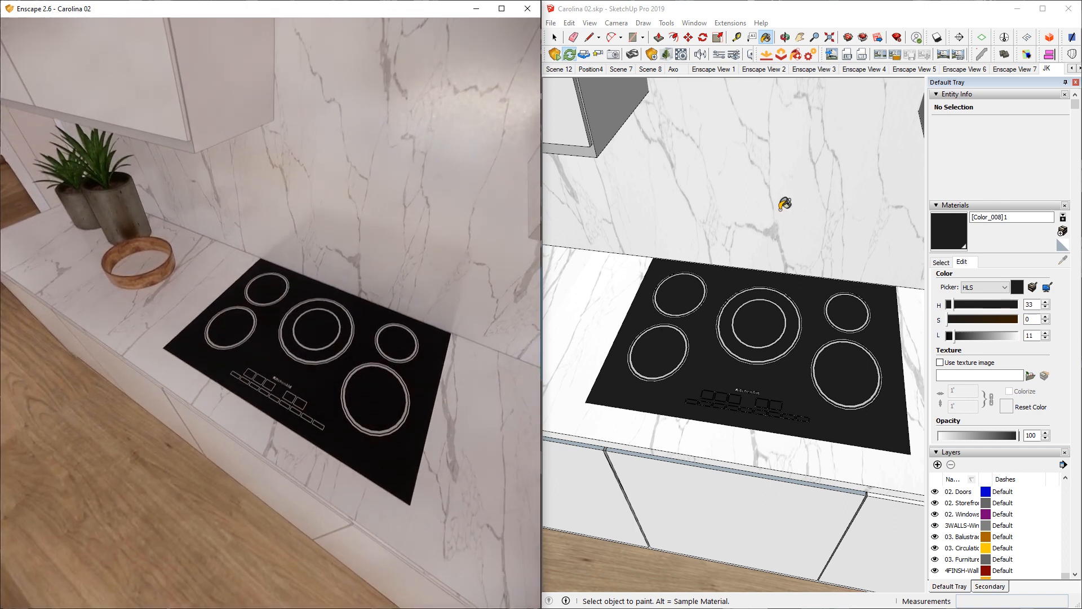
click(571, 302)
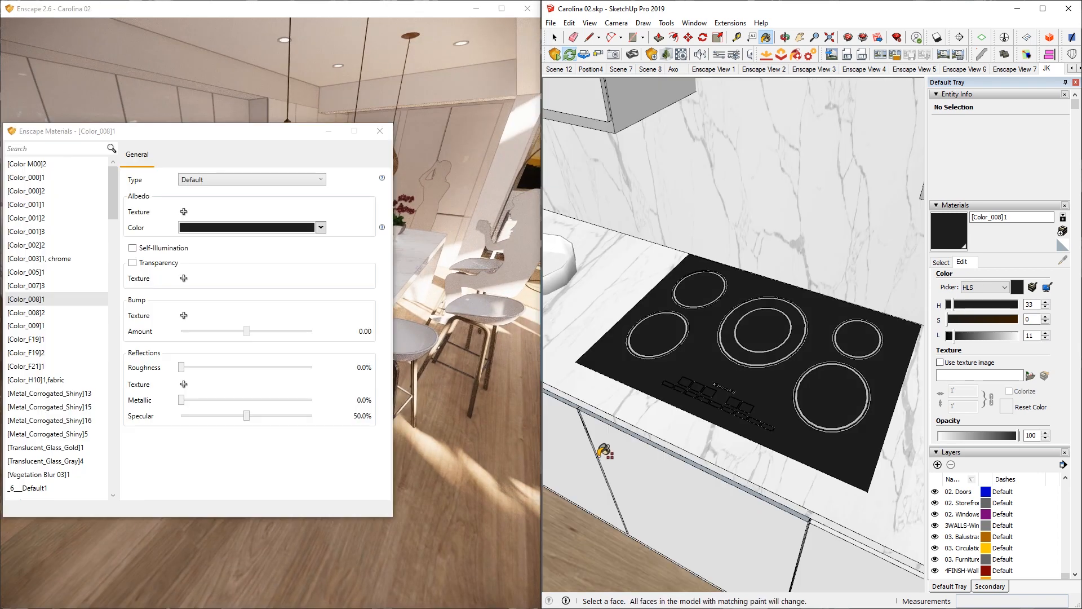
Sample the Porcelain Wood floor material, set its reflection roughness to 29.4%, and lower it slightly further.
mouse_move(604, 451)
shift+middle_down()
mouse_move(733, 355)
mouse_move(701, 399)
shift+middle_up()
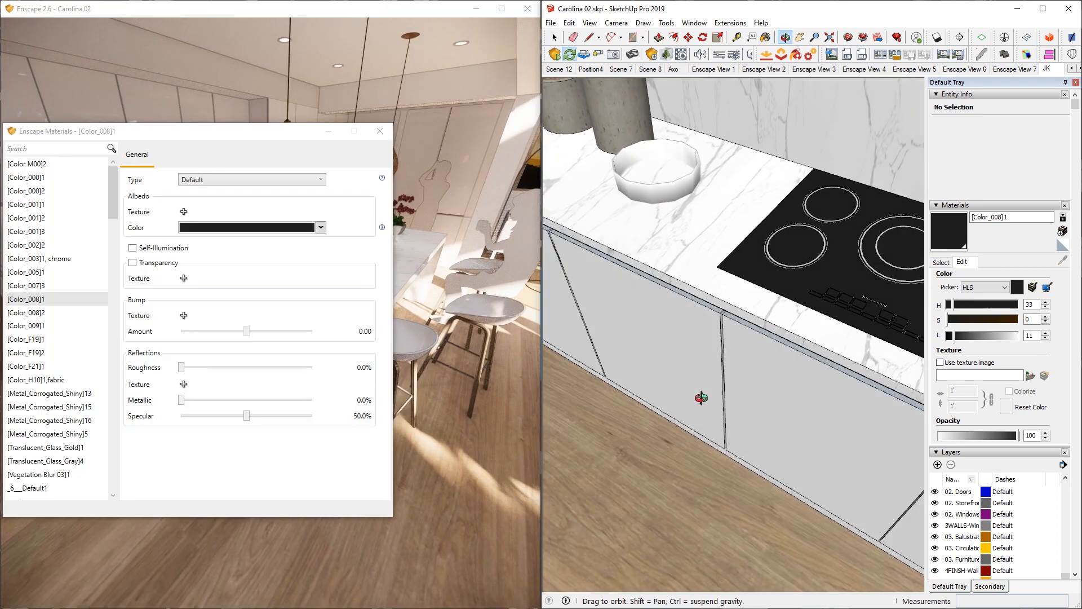
click(664, 461)
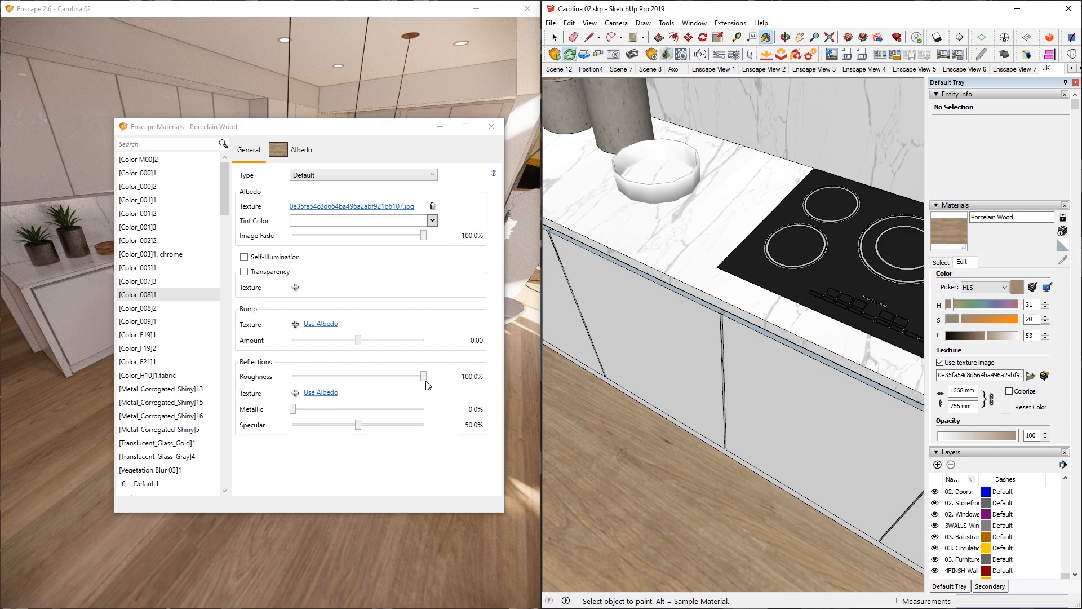
drag(427, 381, 331, 390)
drag(360, 127, 844, 138)
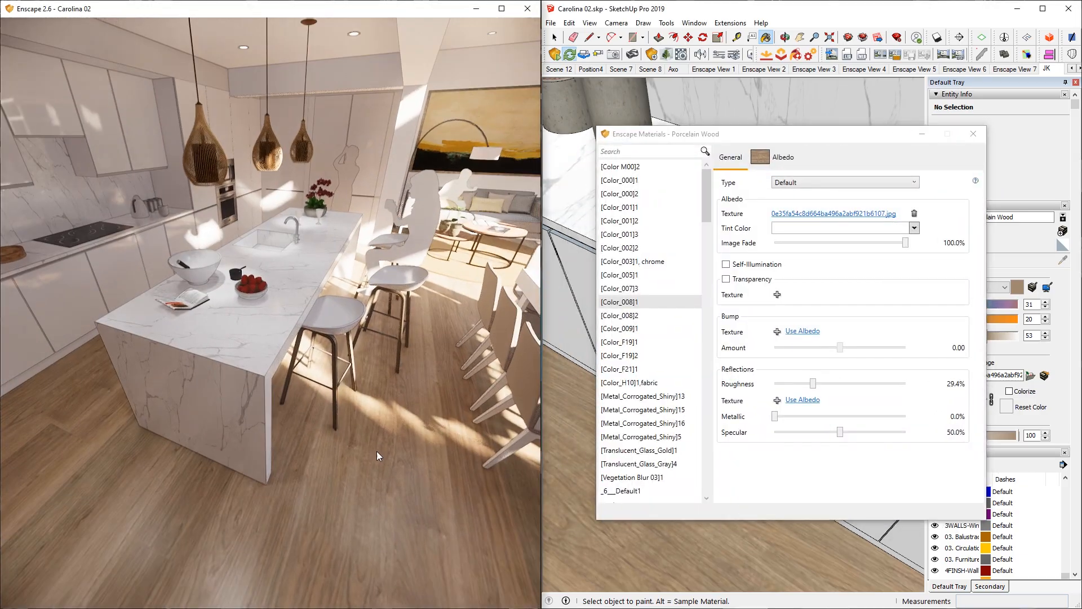
drag(817, 384, 808, 385)
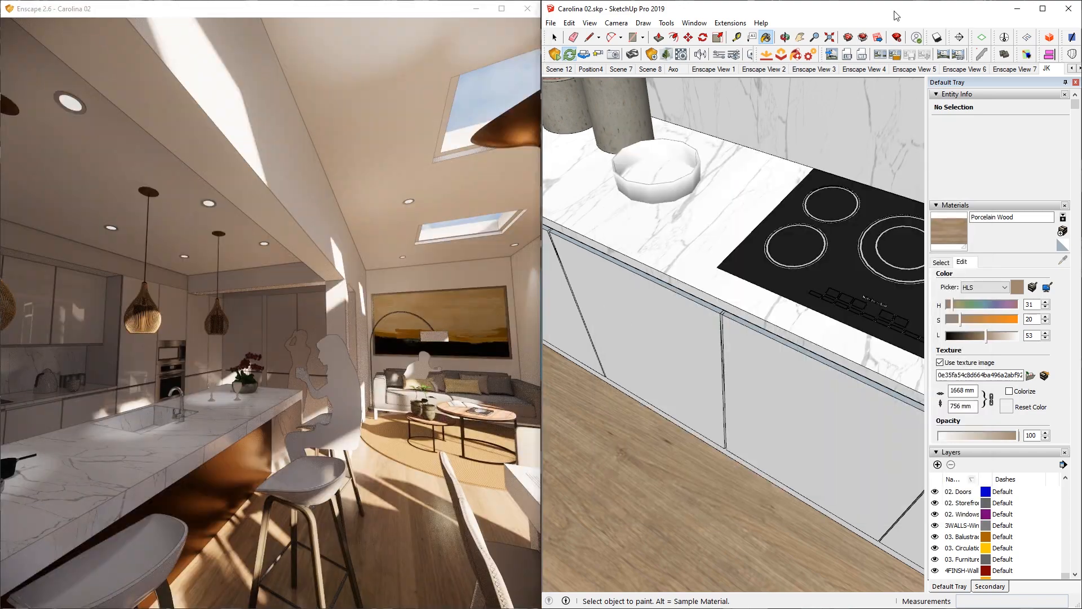
Maximize the SketchUp window and open the seated woman figure's component for editing.
double_click(894, 11)
mouse_move(654, 268)
middle_down()
mouse_move(626, 237)
mouse_move(96, 203)
mouse_move(34, 237)
middle_up()
key(space)
middle_drag(564, 304, 34, 265)
middle_drag(394, 304, 476, 227)
double_click(476, 226)
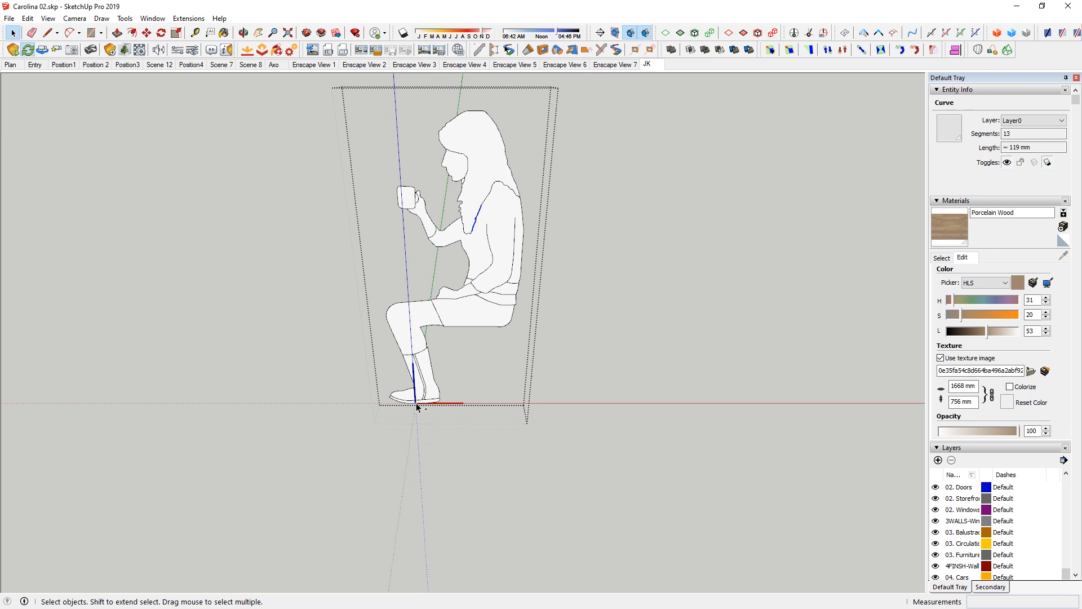
Select all of the seated figure's geometry and move it so the underside of its seat meets the component origin.
drag(325, 95, 647, 496)
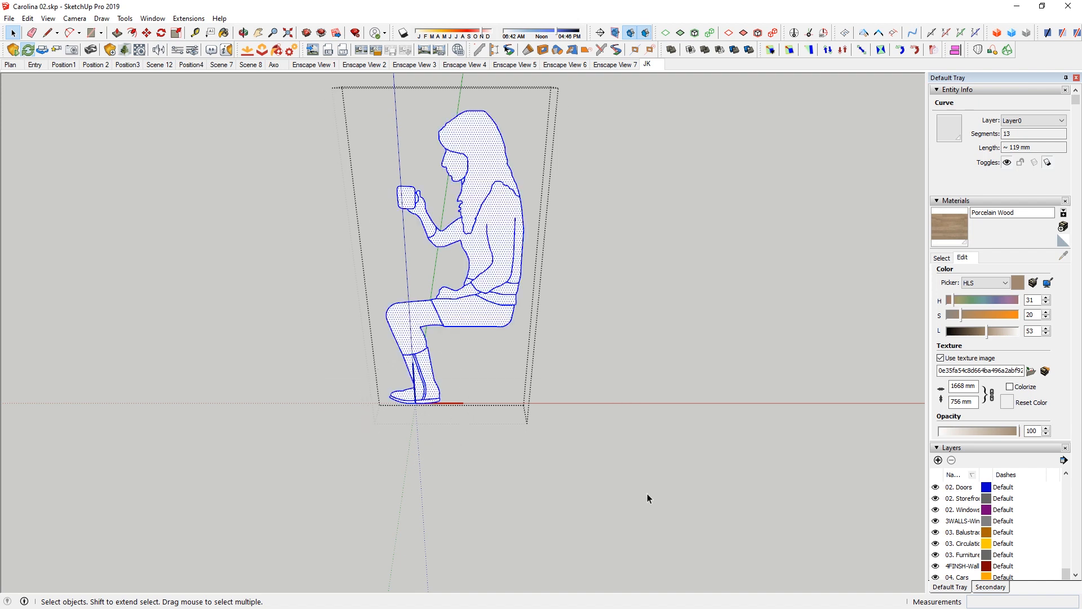
click(535, 445)
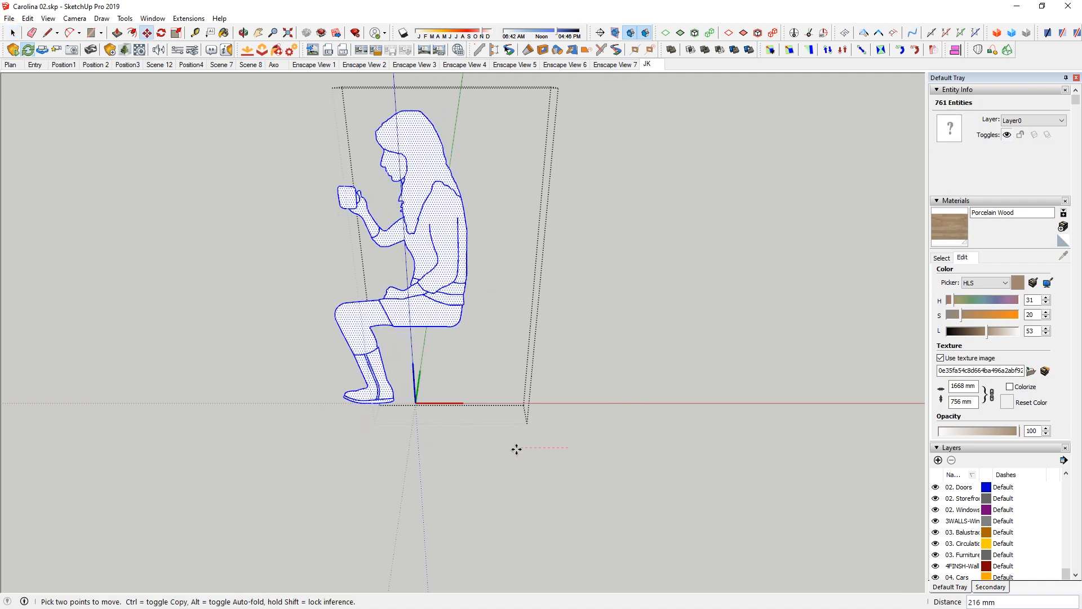
click(438, 326)
key(Up)
click(415, 405)
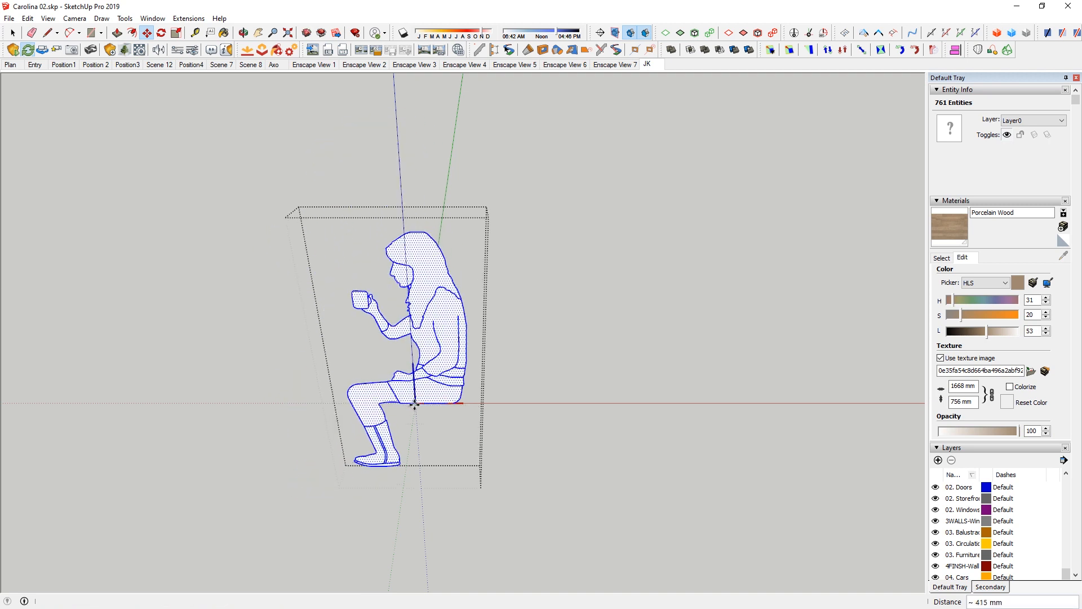
middle_drag(437, 327, 498, 372)
key(space)
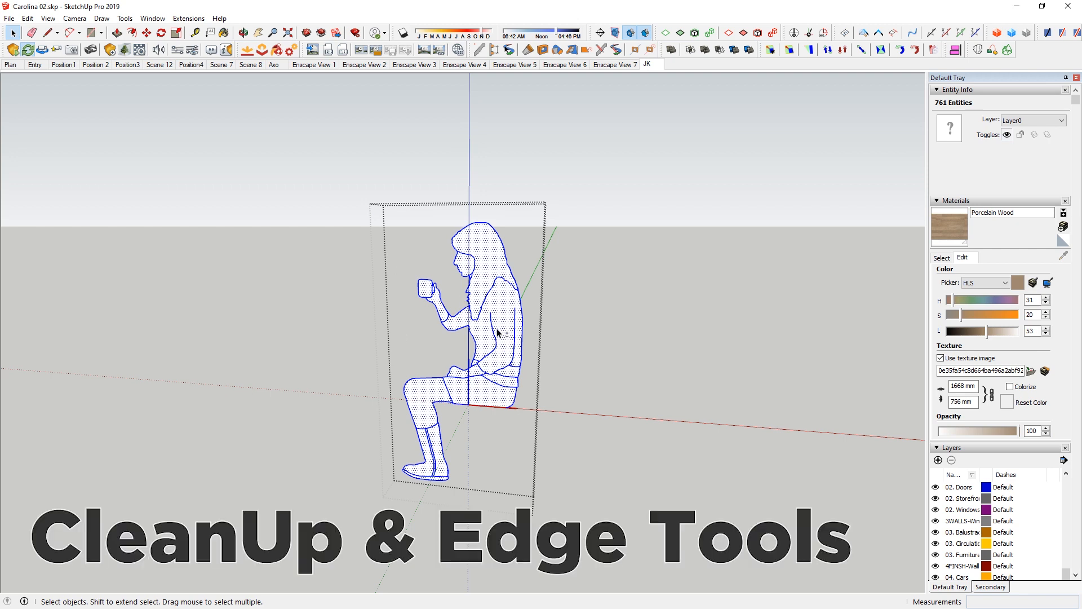
Erase the stray curves and edges inside the seated woman figure so only its outline remains, and close the component.
key(shift+e)
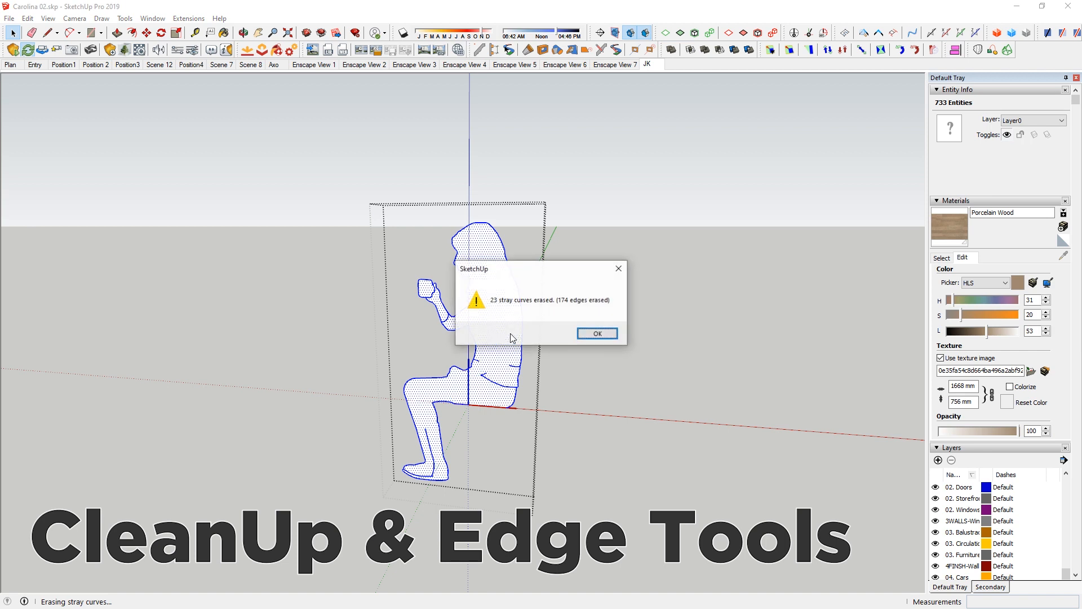
click(595, 333)
key(shift+e)
click(581, 336)
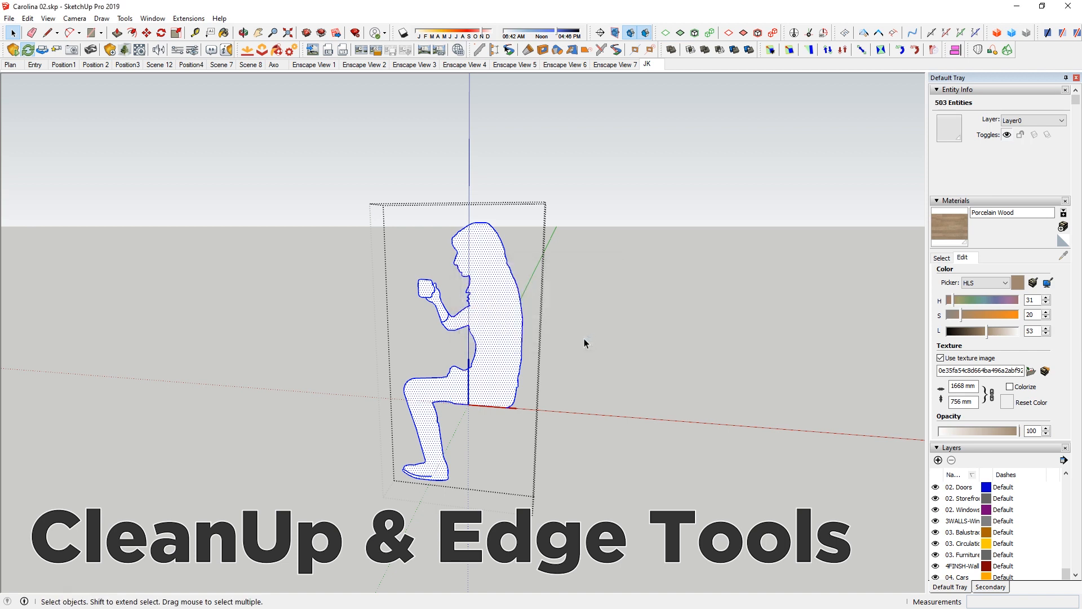
key(e)
scroll(437, 290, up, 5)
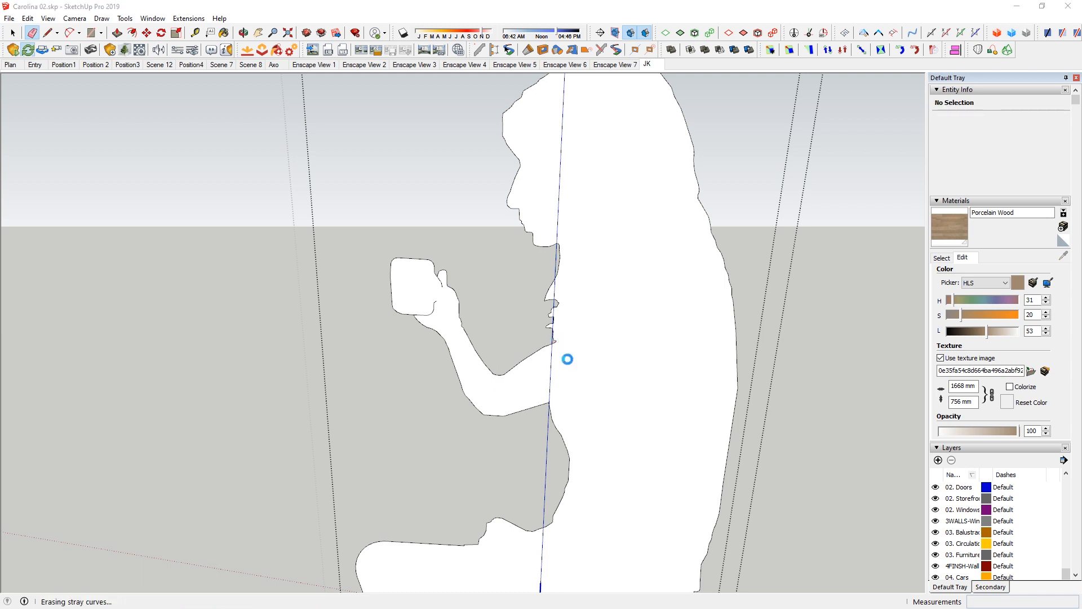
click(605, 336)
scroll(605, 339, down, 3)
triple_click(618, 368)
middle_drag(617, 367, 577, 359)
key(Escape)
Move the seated woman figure onto the bar stool at the kitchen island.
scroll(576, 308, down, 3)
click(582, 313)
middle_drag(582, 314, 474, 451)
key(m)
click(455, 483)
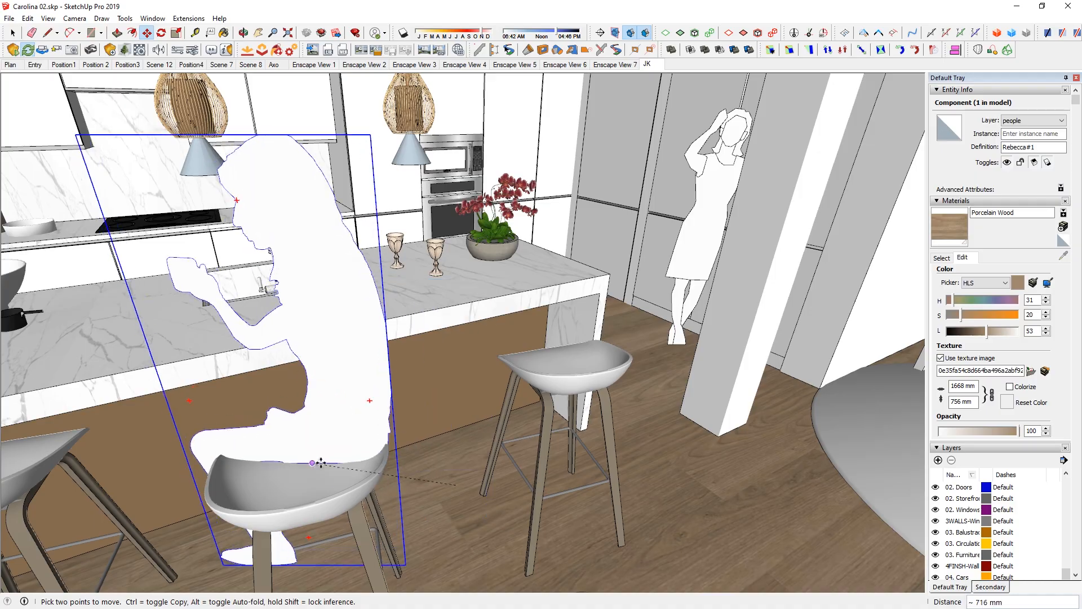
middle_drag(346, 414, 702, 309)
scroll(604, 340, up, 4)
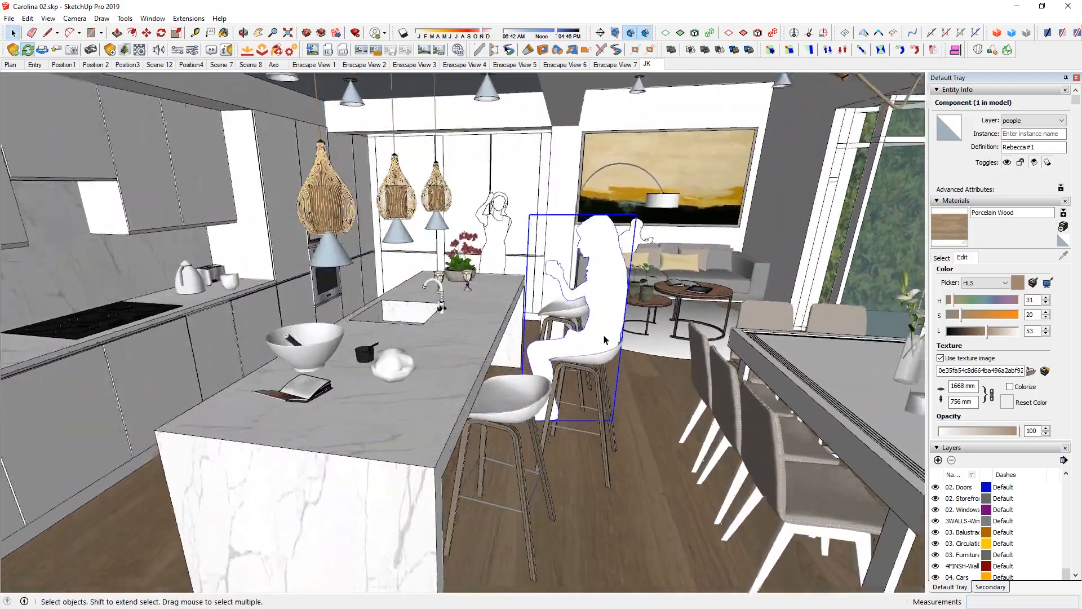
Fine-tune the seated woman's position so she sits centred on the bar stool's seat.
middle_drag(603, 344, 676, 510)
key(m)
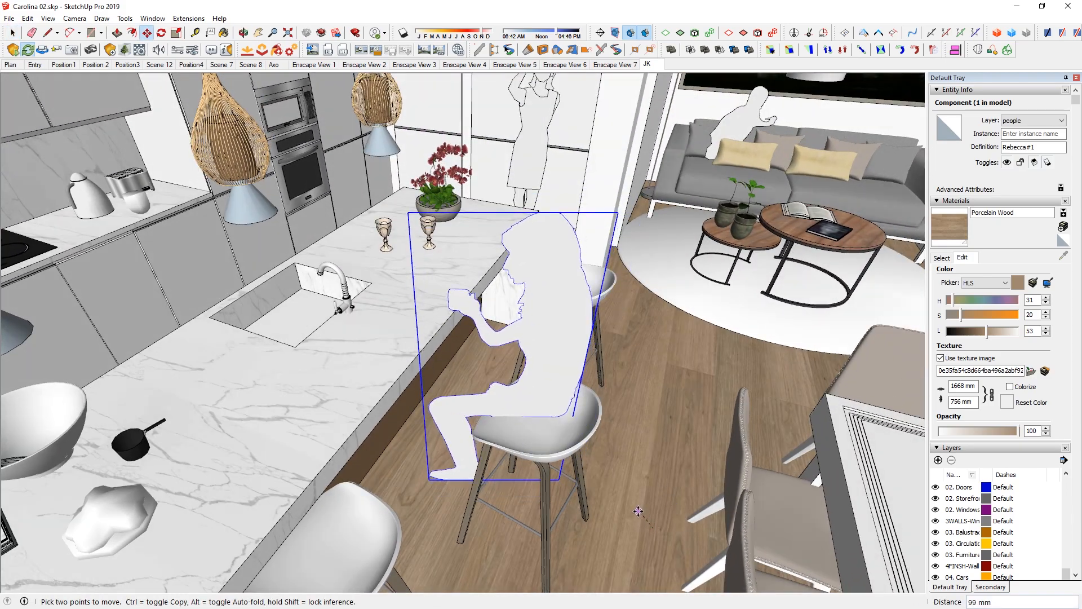
middle_drag(631, 512, 532, 438)
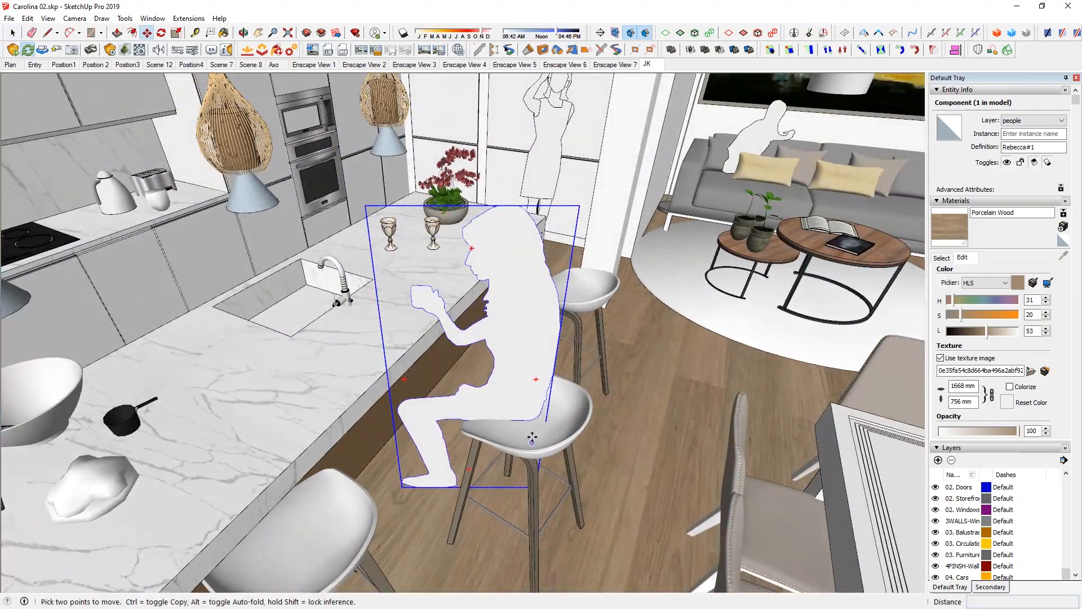
click(508, 417)
Edit the sofa figure's component, moving all its geometry so the underside of its seat meets the component origin, and close it.
middle_drag(660, 405, 428, 361)
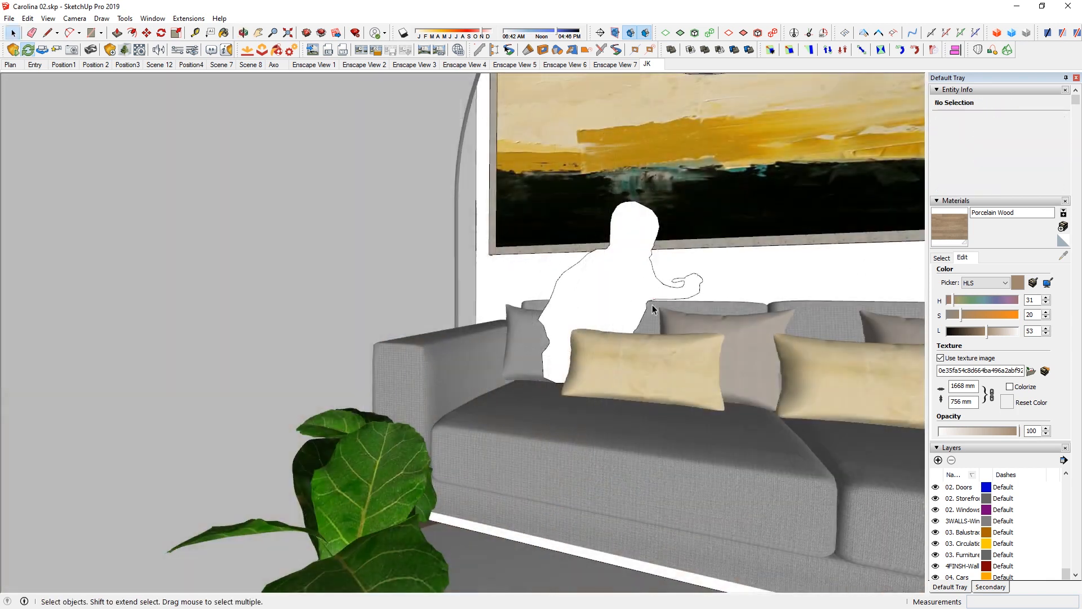
middle_drag(429, 338, 537, 354)
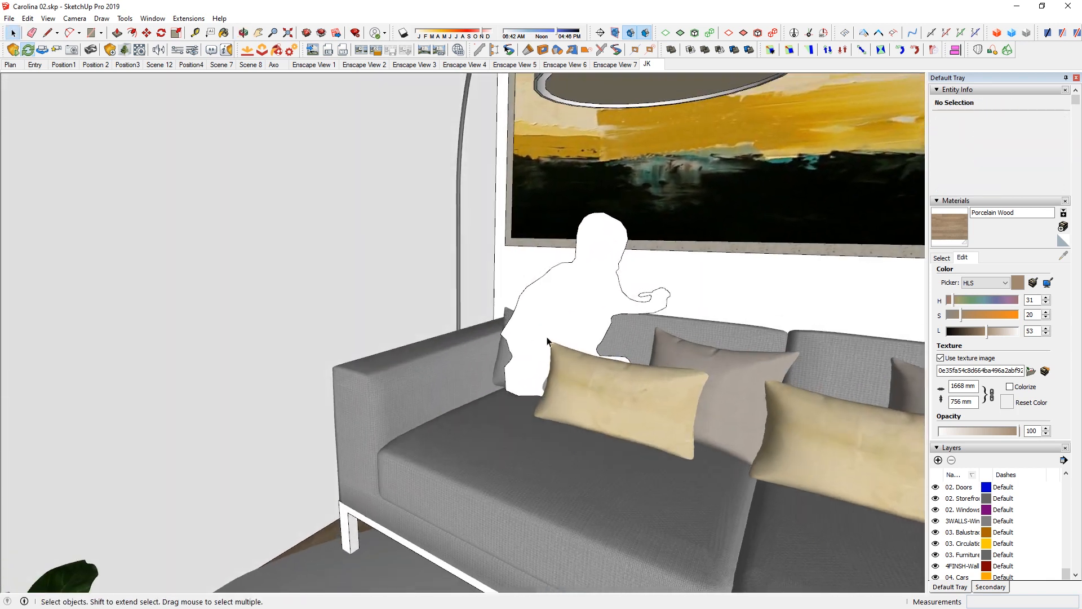
double_click(559, 314)
key(m)
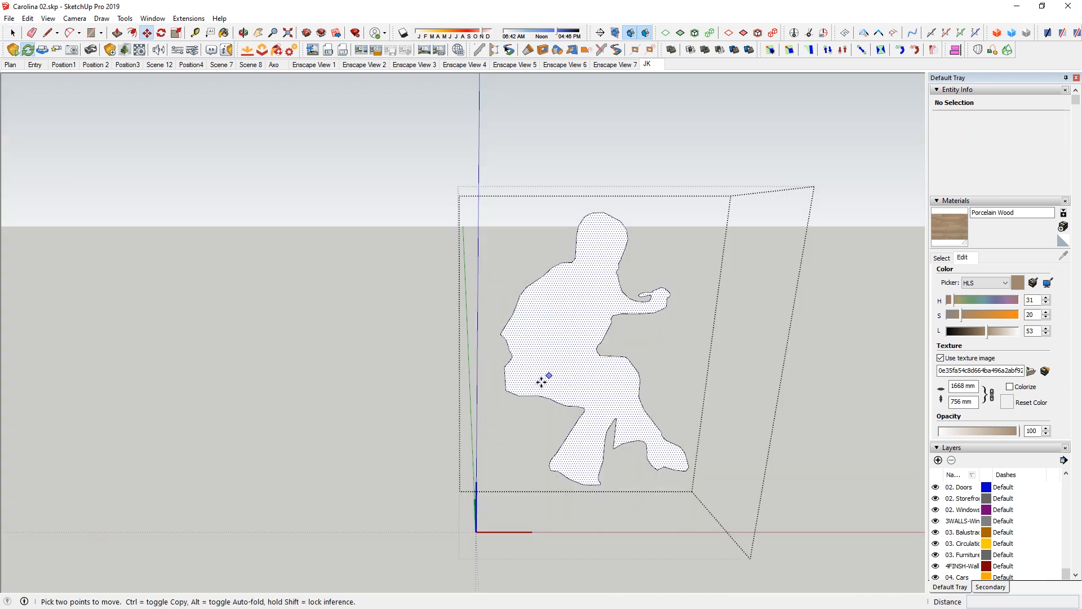
key(space)
click(538, 396)
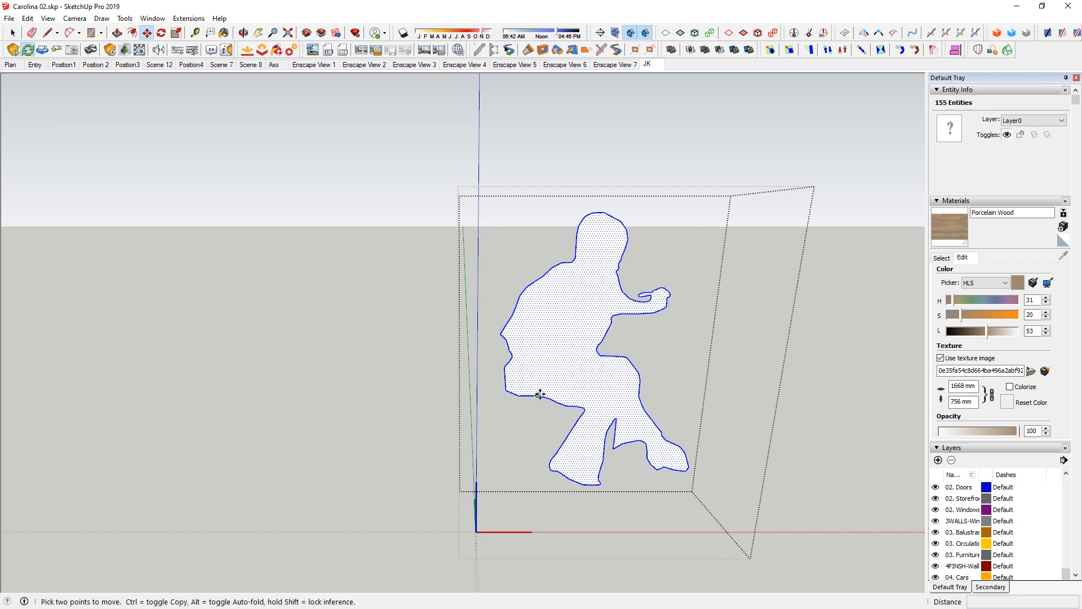
click(538, 393)
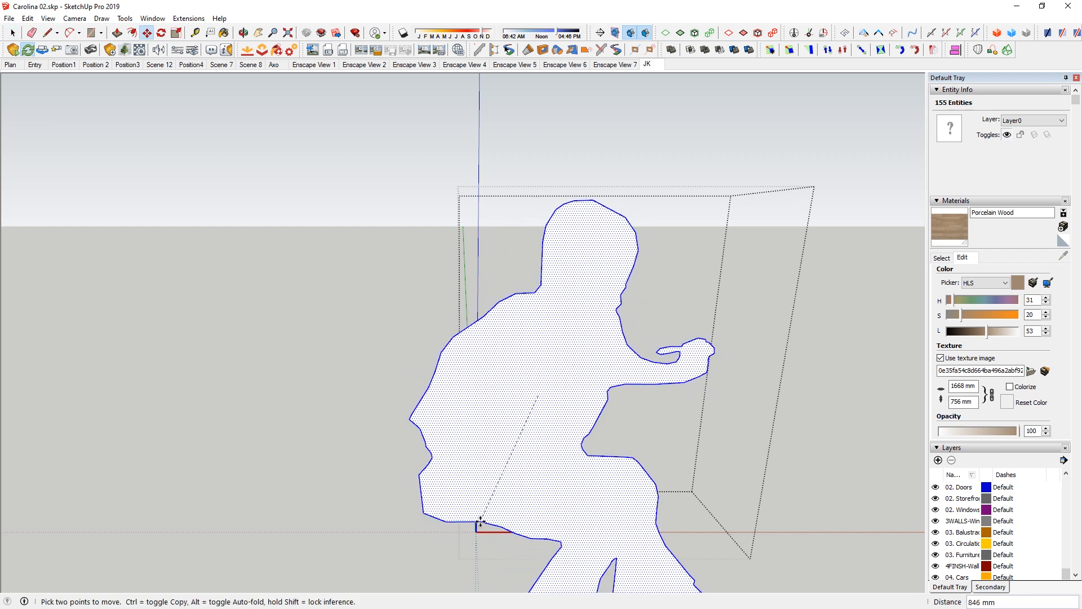
click(475, 532)
key(space)
key(Escape)
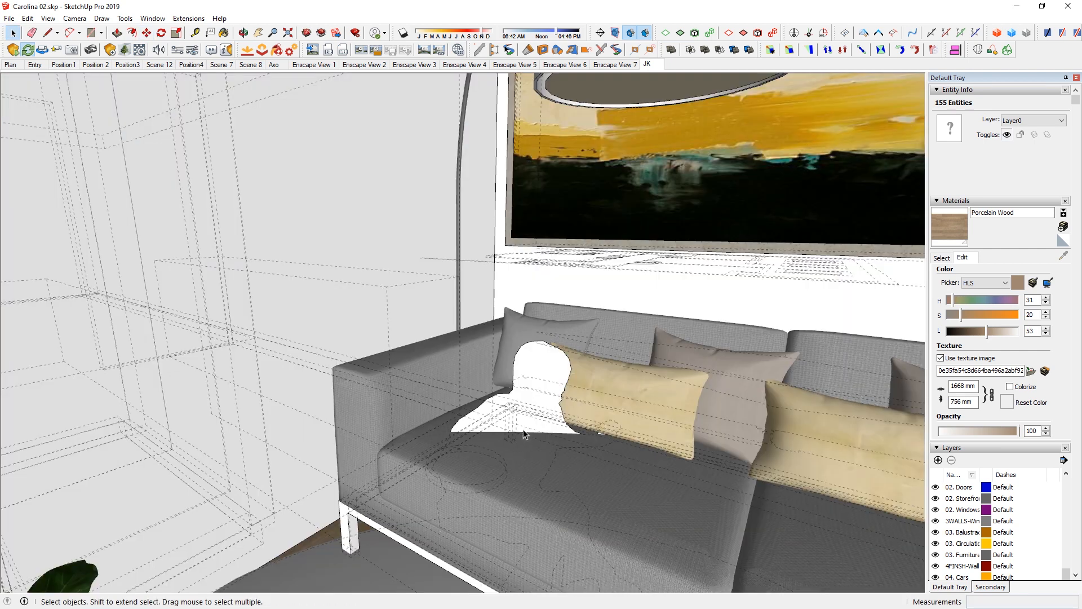
Raise the sofa figure back onto the seat cushion and flip it along its component's green axis.
click(526, 417)
key(m)
click(525, 419)
right_click(536, 338)
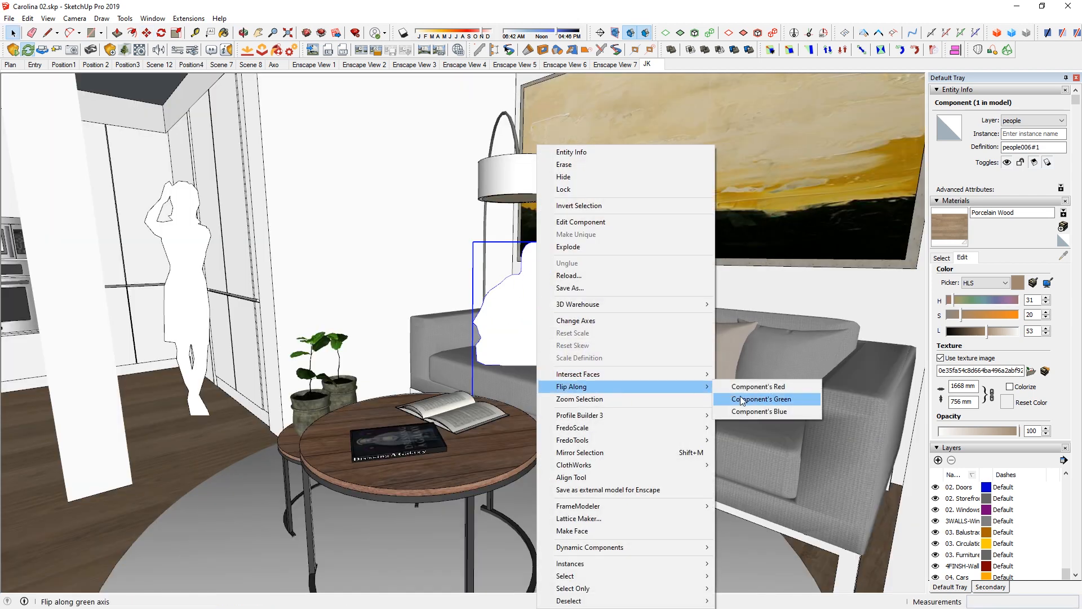
click(741, 399)
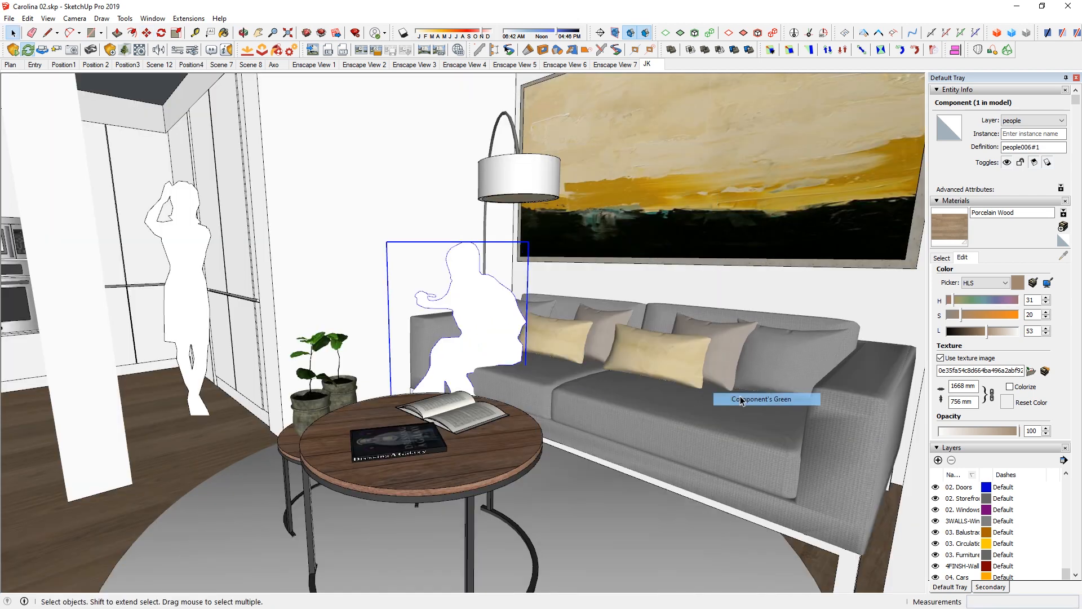
Scale the sofa figure up uniformly from its upper corner.
middle_drag(512, 353, 453, 331)
scroll(571, 333, down, 4)
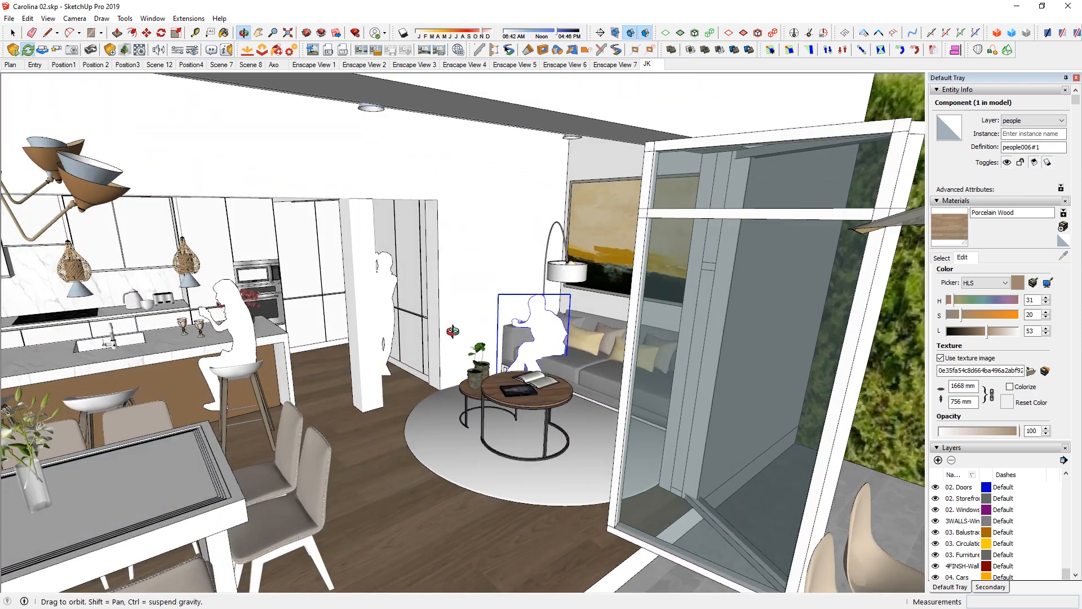
scroll(538, 316, up, 6)
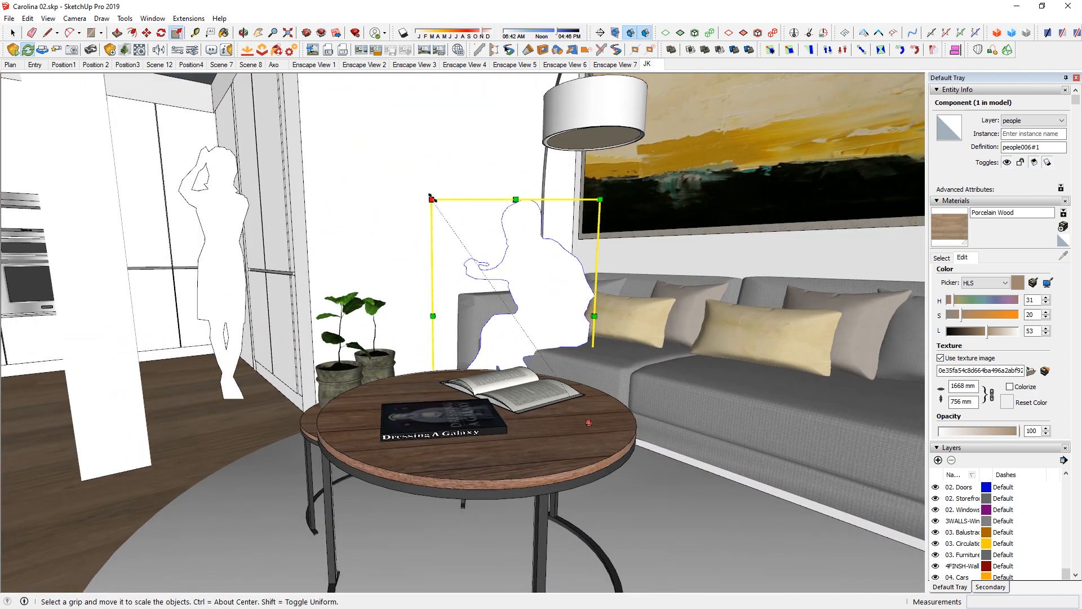
drag(431, 197, 401, 166)
key(space)
Reposition the enlarged figure on the end of the sofa beside the floor lamp.
middle_drag(550, 301, 566, 282)
scroll(567, 284, down, 3)
key(m)
scroll(527, 307, up, 2)
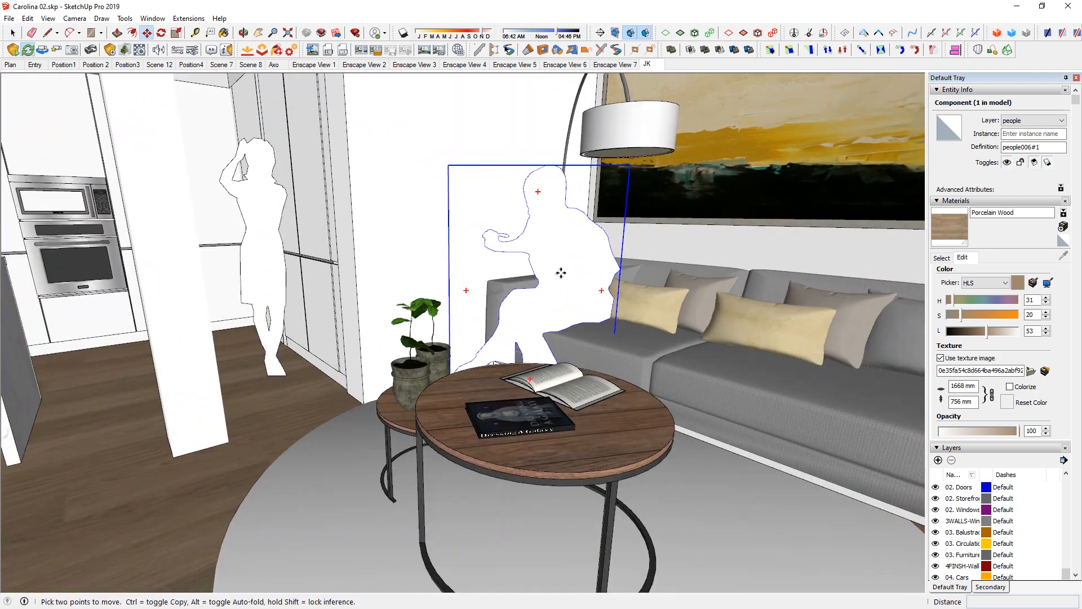
click(561, 273)
mouse_move(626, 384)
middle_down()
mouse_move(660, 382)
mouse_move(569, 403)
mouse_move(637, 386)
mouse_move(620, 385)
middle_up()
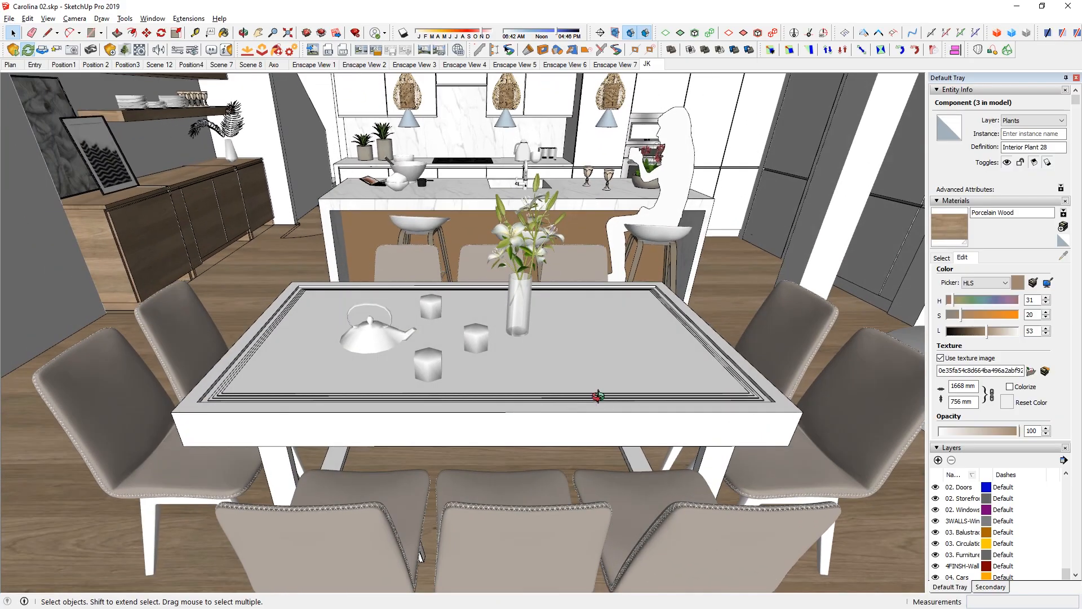
Show hidden geometry temporarily and examine the mesh density of the dining chairs around the table.
shift+middle_drag(599, 396, 547, 353)
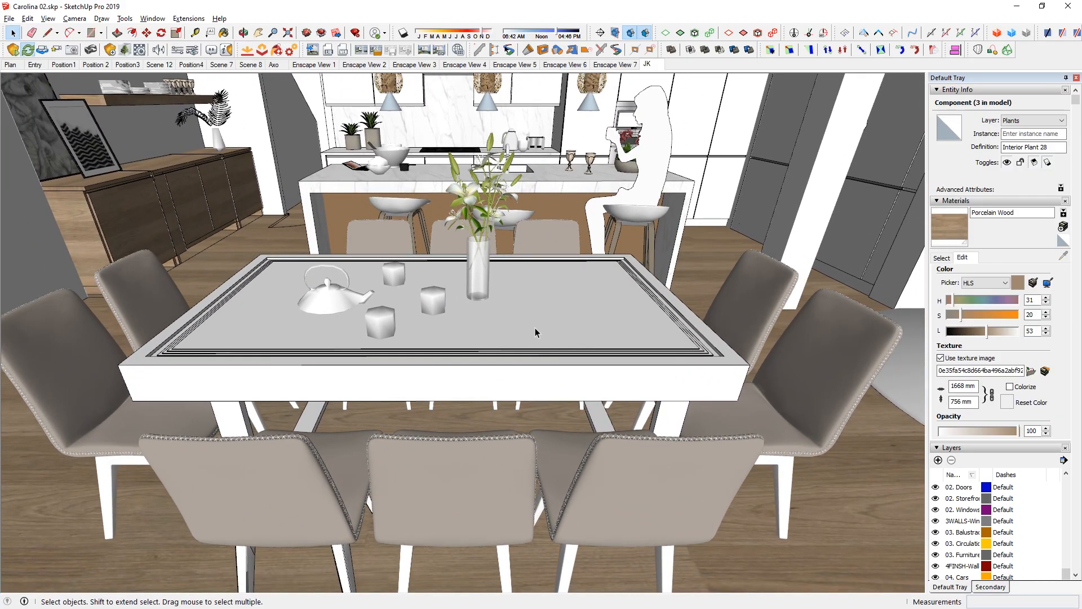
key(alt+h)
middle_drag(480, 354, 461, 352)
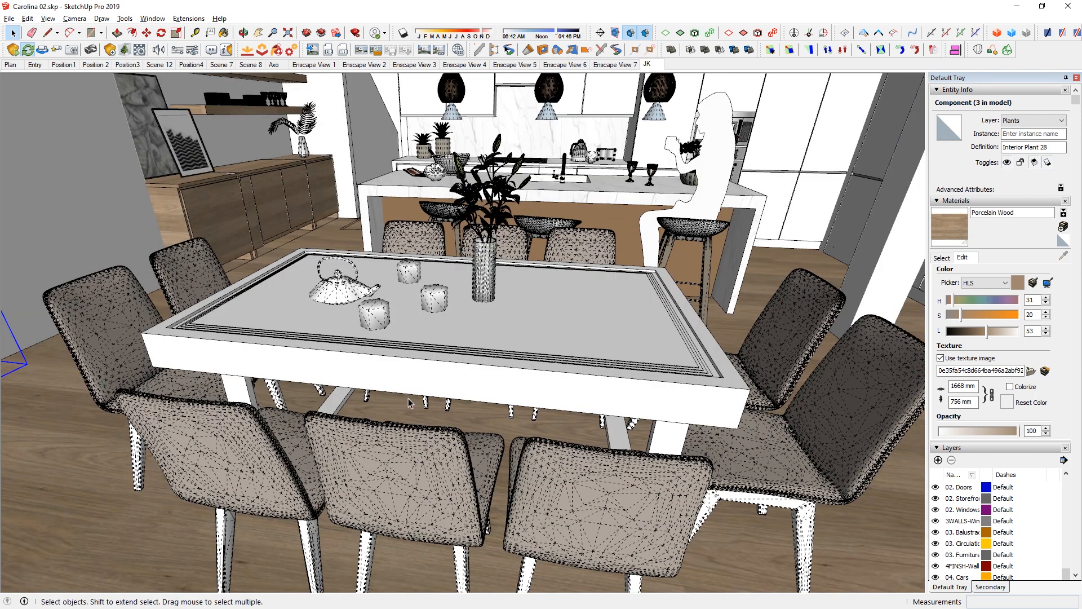
middle_drag(409, 398, 402, 333)
middle_drag(428, 460, 357, 333)
middle_drag(438, 398, 661, 332)
middle_drag(622, 374, 545, 370)
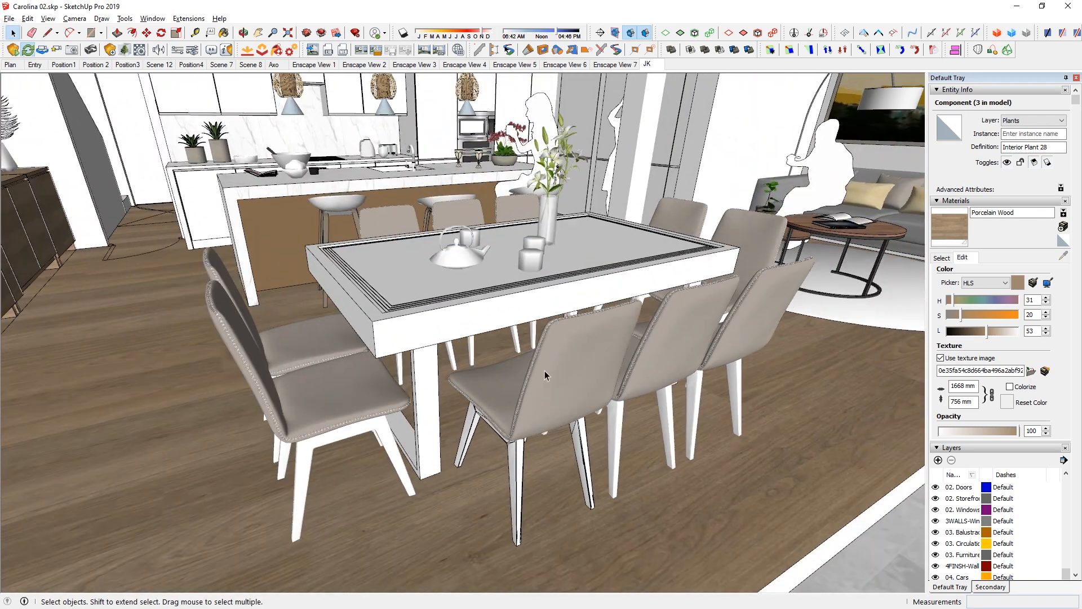
Open the dining set component for editing and enter the nested component that holds all the chairs.
click(567, 350)
double_click(566, 350)
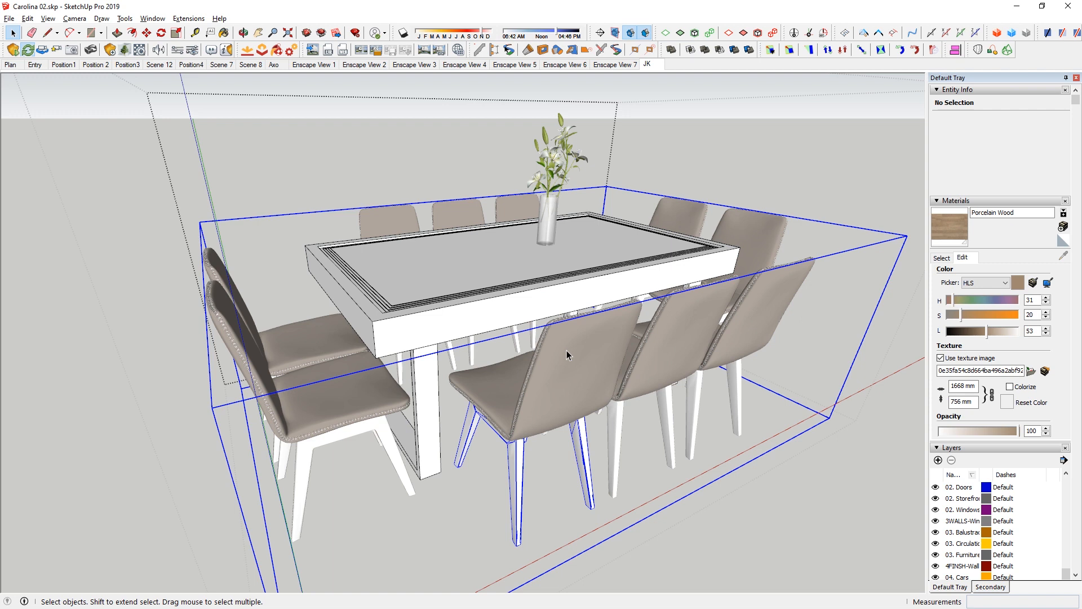
click(578, 362)
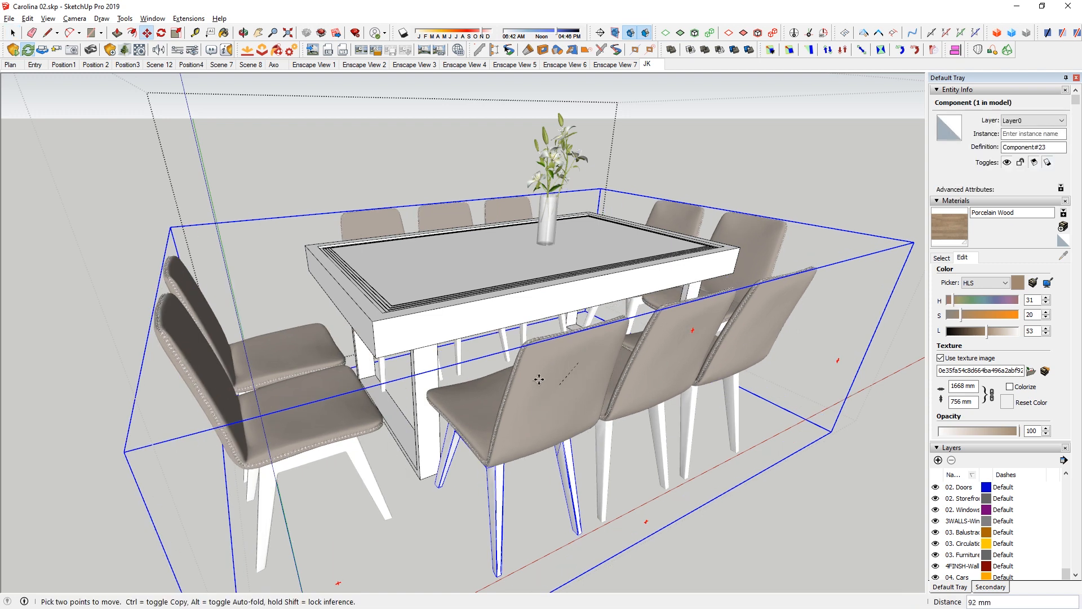
key(space)
middle_drag(574, 374, 378, 279)
double_click(522, 359)
click(530, 361)
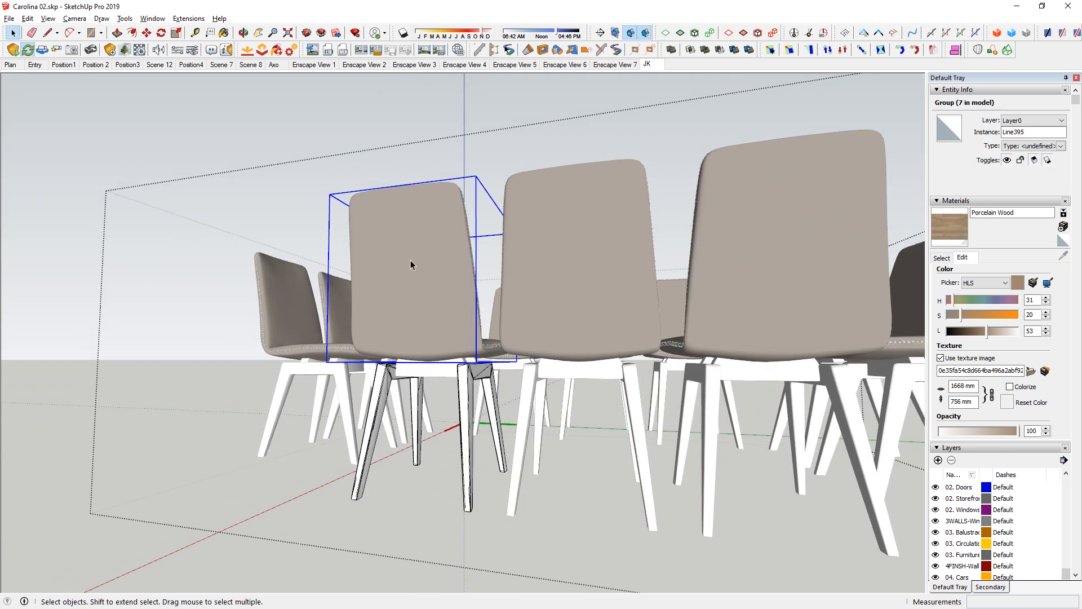
Check how the dining chairs are grouped by selecting individual chairs and test-moving one along the near row.
click(344, 201)
key(space)
click(570, 252)
middle_drag(570, 253, 708, 387)
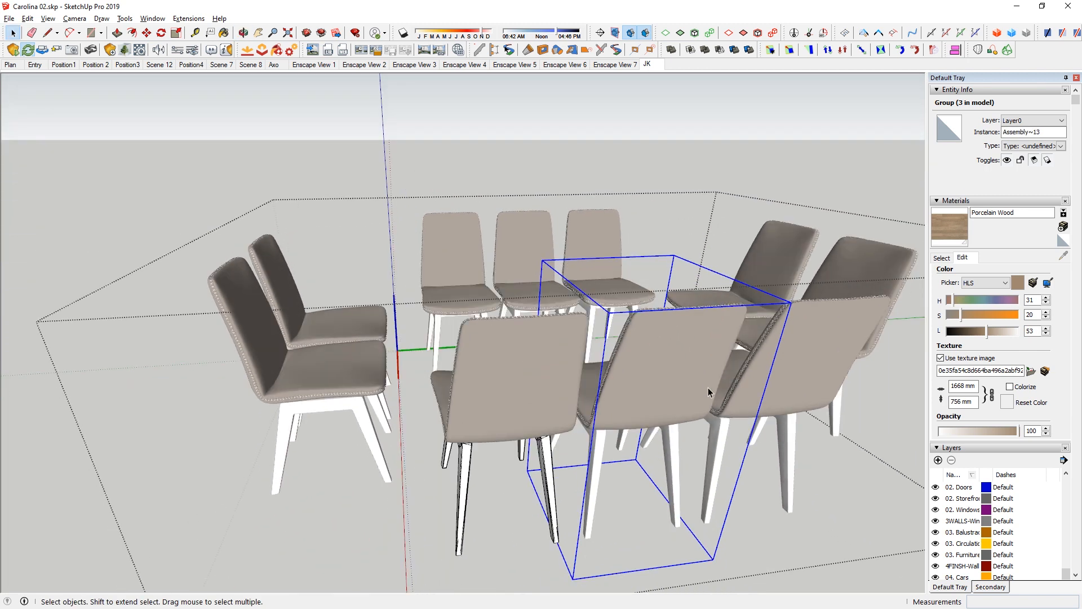
key(space)
middle_drag(710, 333, 450, 401)
click(560, 406)
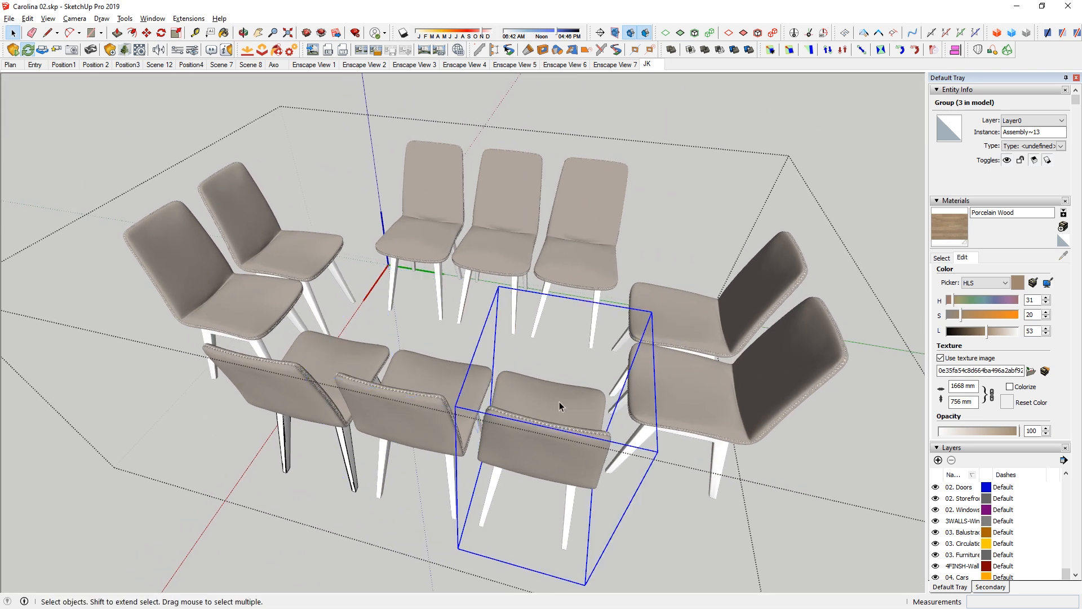
middle_drag(549, 430, 535, 383)
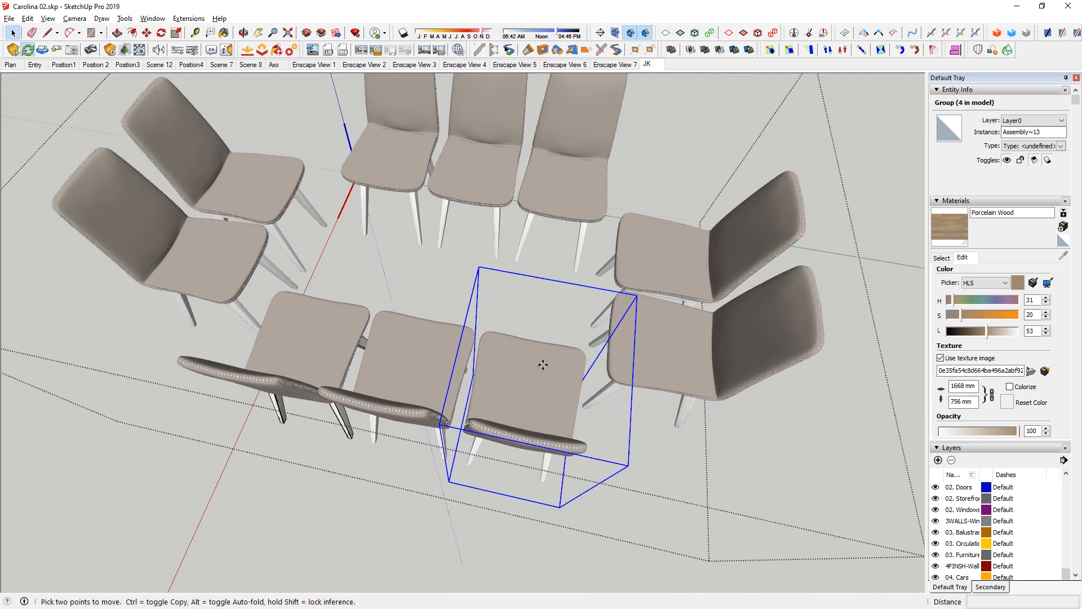
click(481, 414)
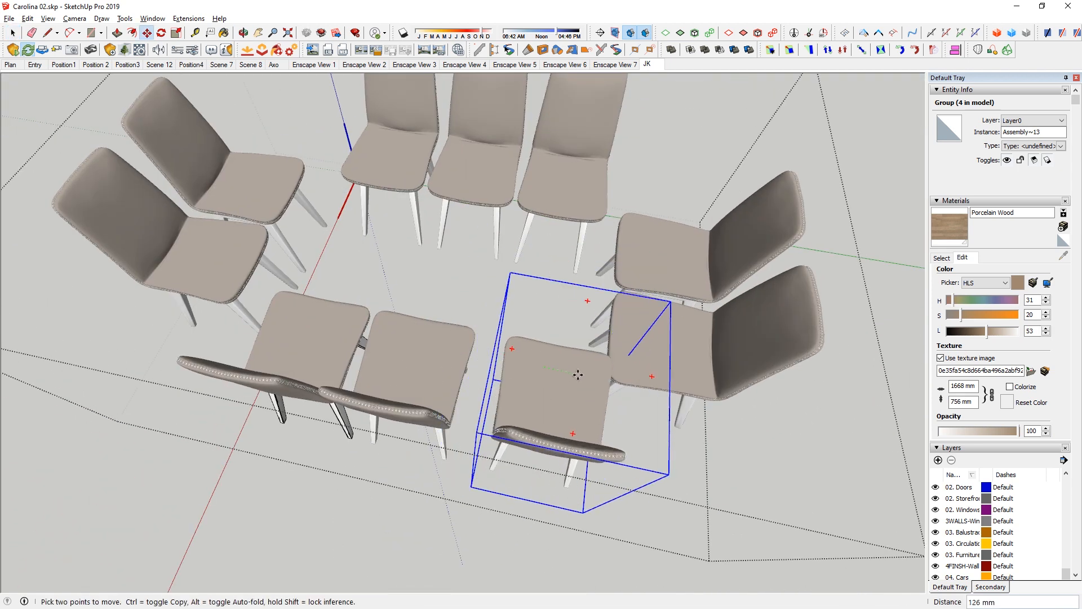
key(space)
Convert the selected end chair group of the near row into a component named Chair 01.
right_click(557, 402)
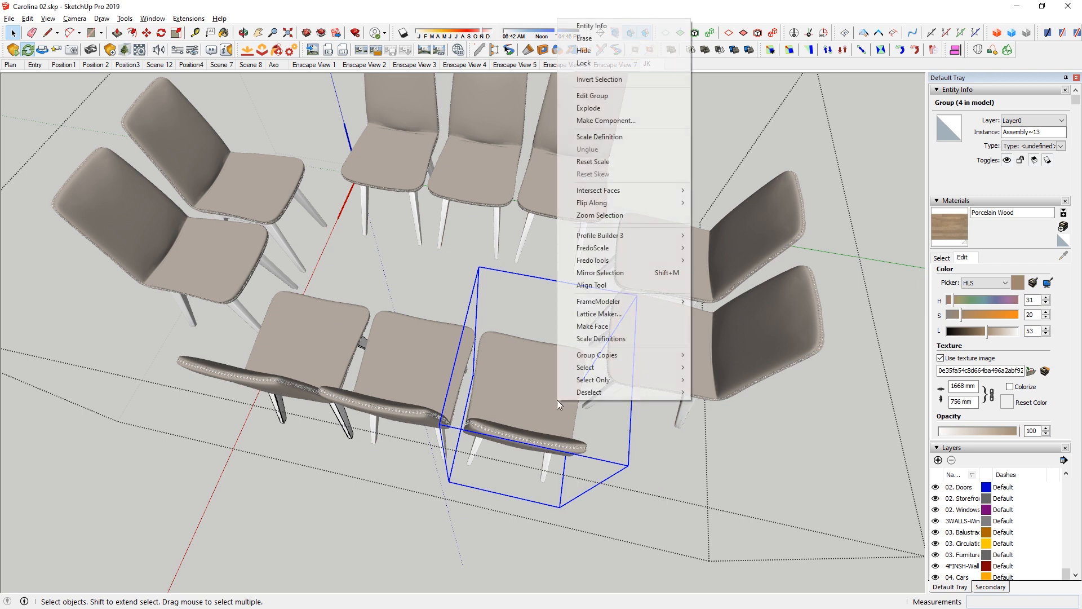
click(611, 120)
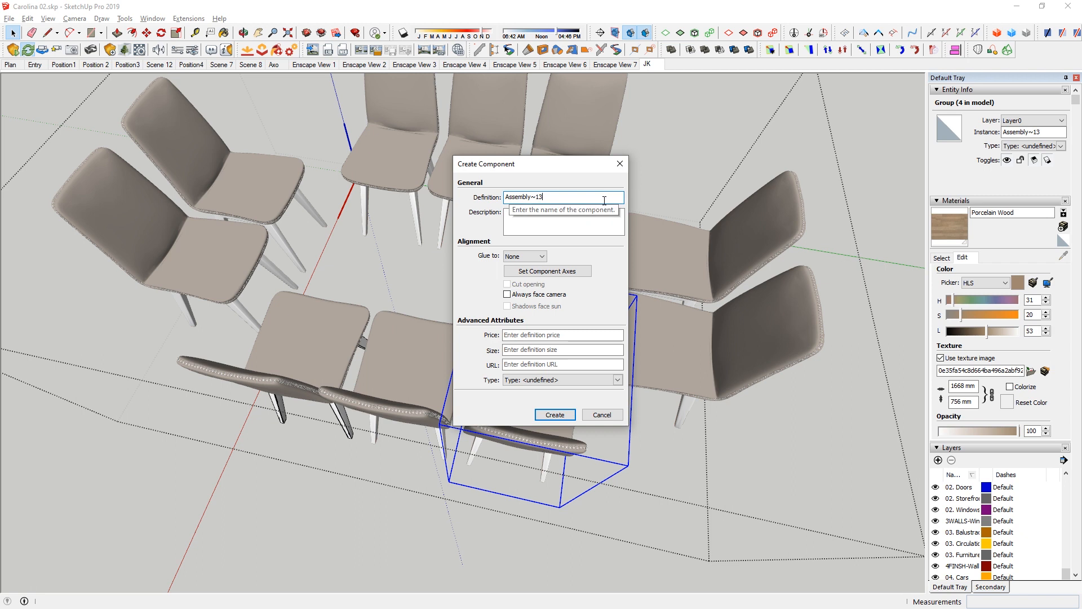
key(BackSpace)
text(Chair 01)
key(Return)
Check the grouping of the end chairs and explode the component that holds the far row of three chairs.
middle_drag(381, 186, 581, 245)
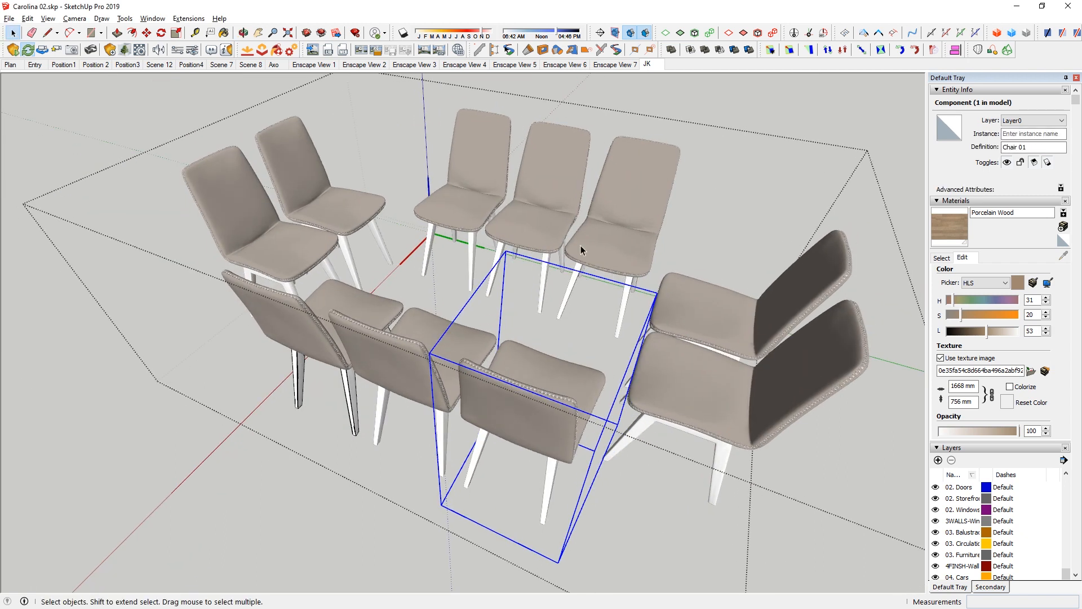
click(729, 344)
click(742, 418)
click(741, 328)
click(735, 385)
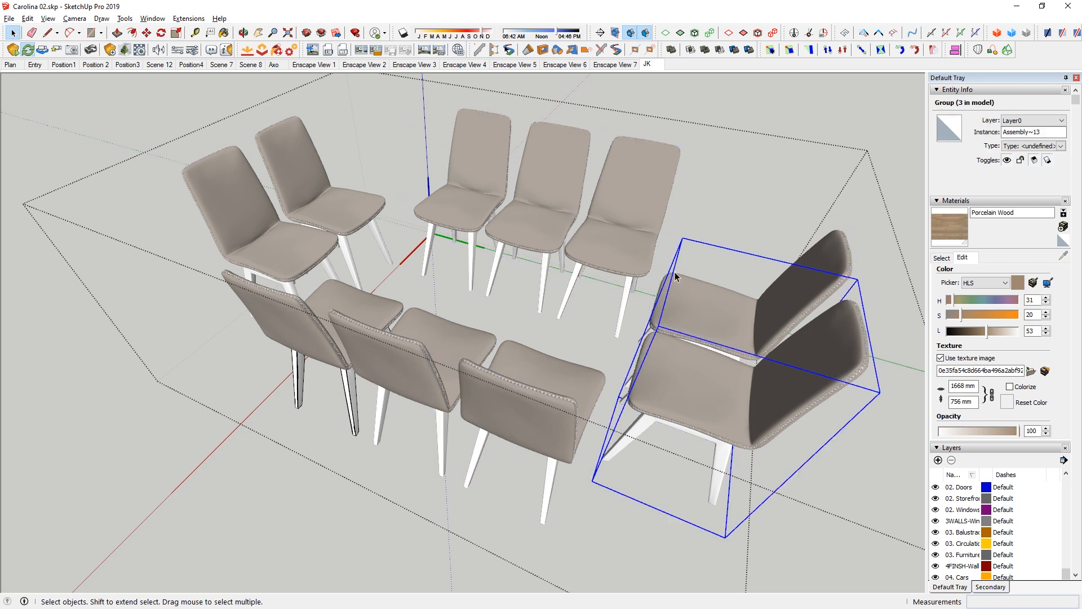
click(624, 241)
middle_drag(622, 247, 635, 211)
right_click(635, 210)
click(671, 255)
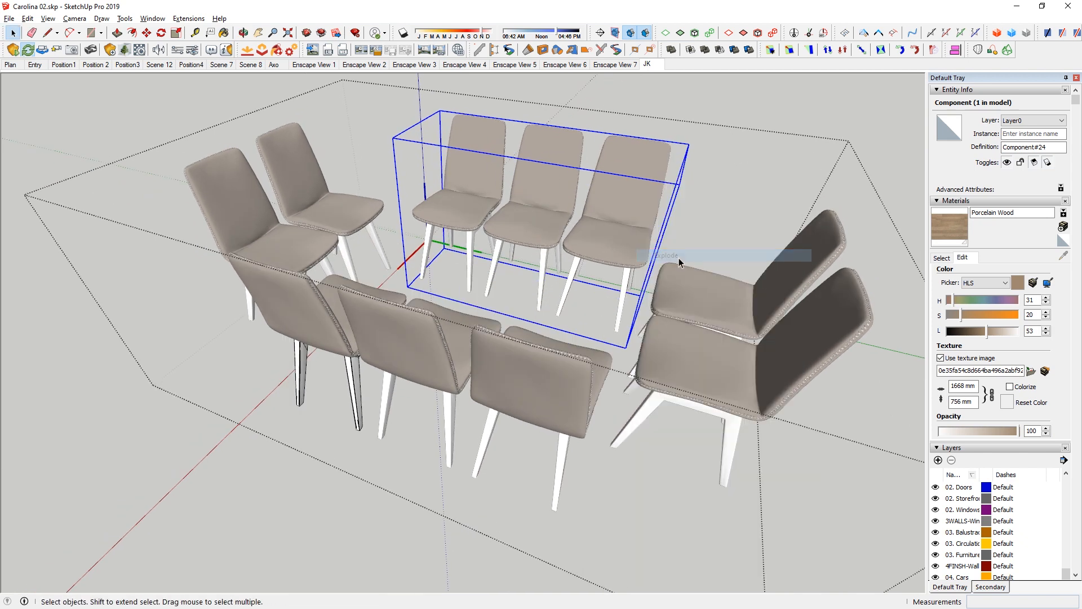
click(434, 330)
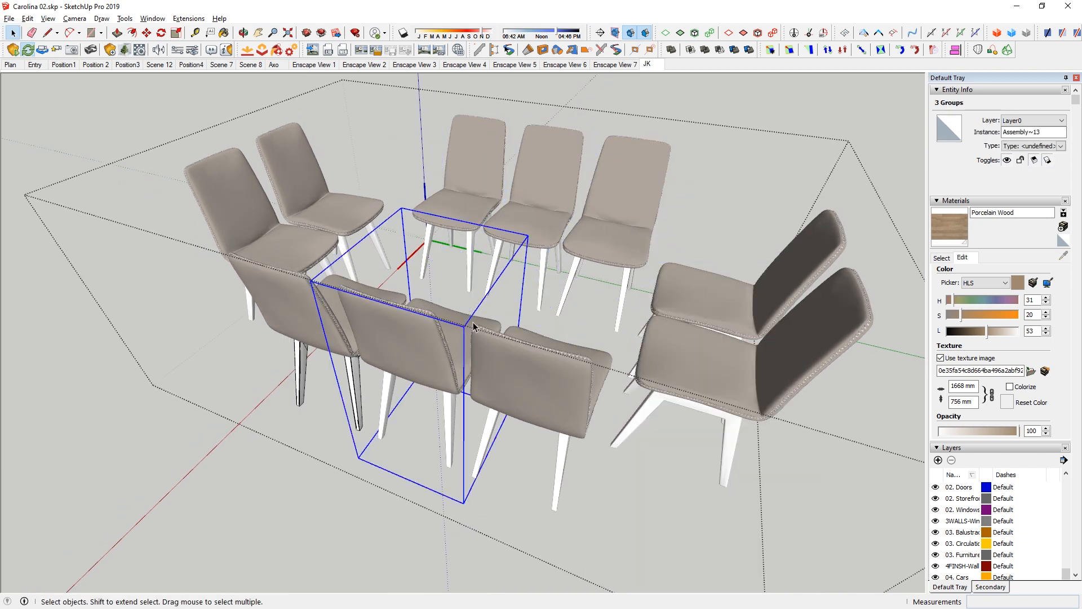
Select the loose geometry of the exploded chair at the near row's end and delete it.
key(ctrl+a)
middle_drag(391, 350, 507, 313)
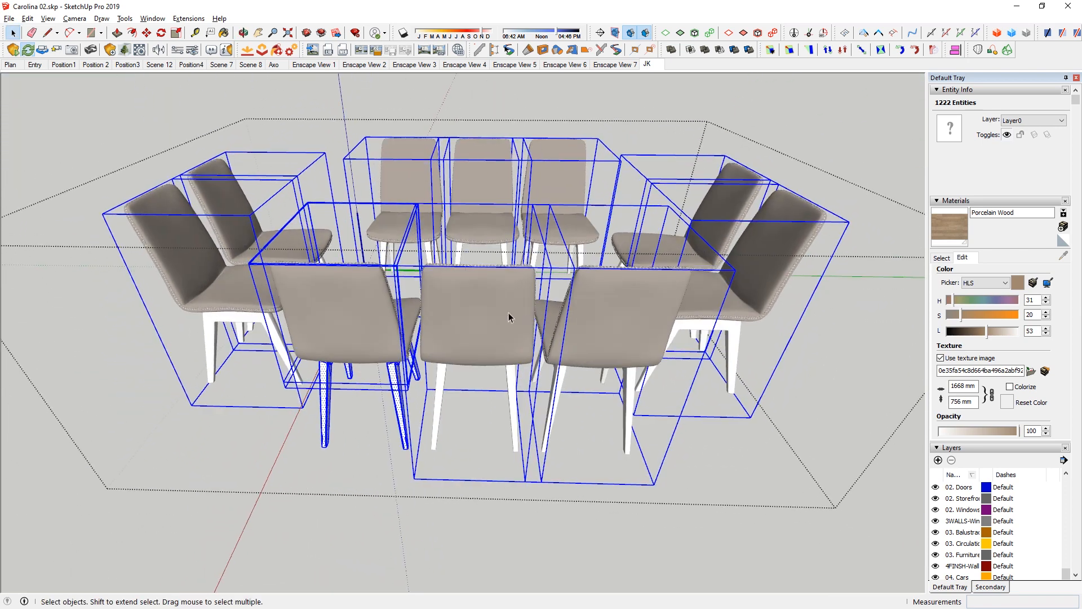
middle_drag(339, 304, 356, 278)
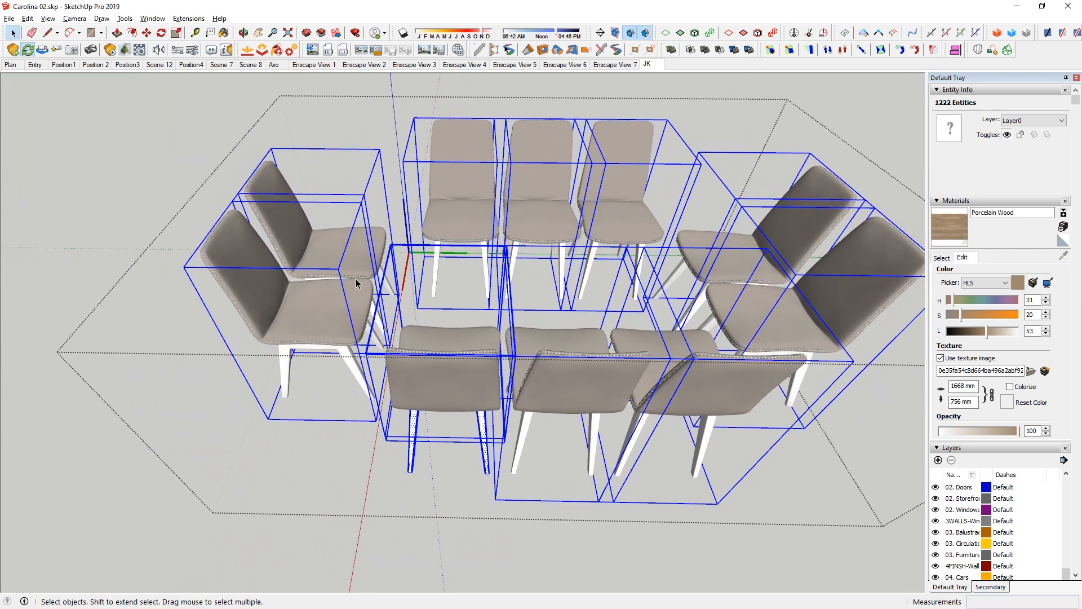
drag(536, 512, 537, 513)
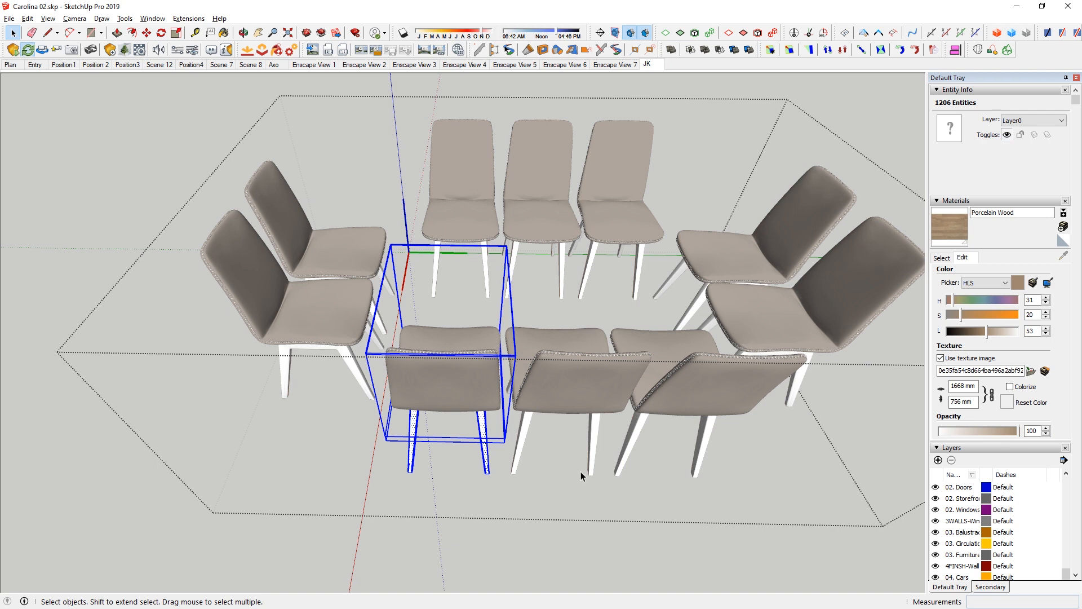
Copy the middle chair of the near row about 498 mm along the row into the vacant end place.
click(561, 391)
key(m)
key(ctrl)
click(553, 500)
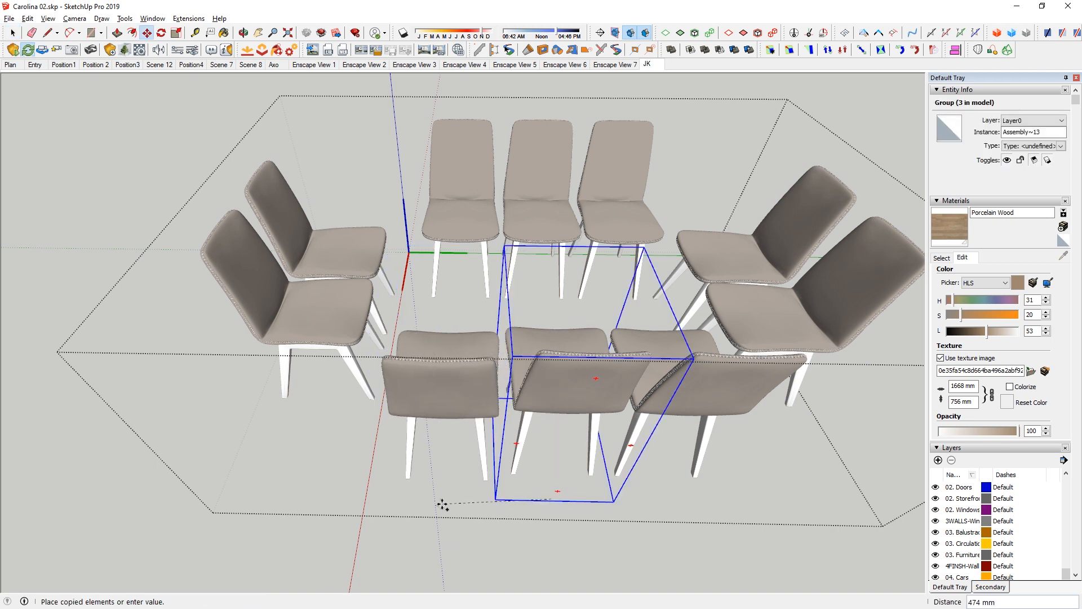
click(437, 497)
middle_drag(437, 497, 509, 348)
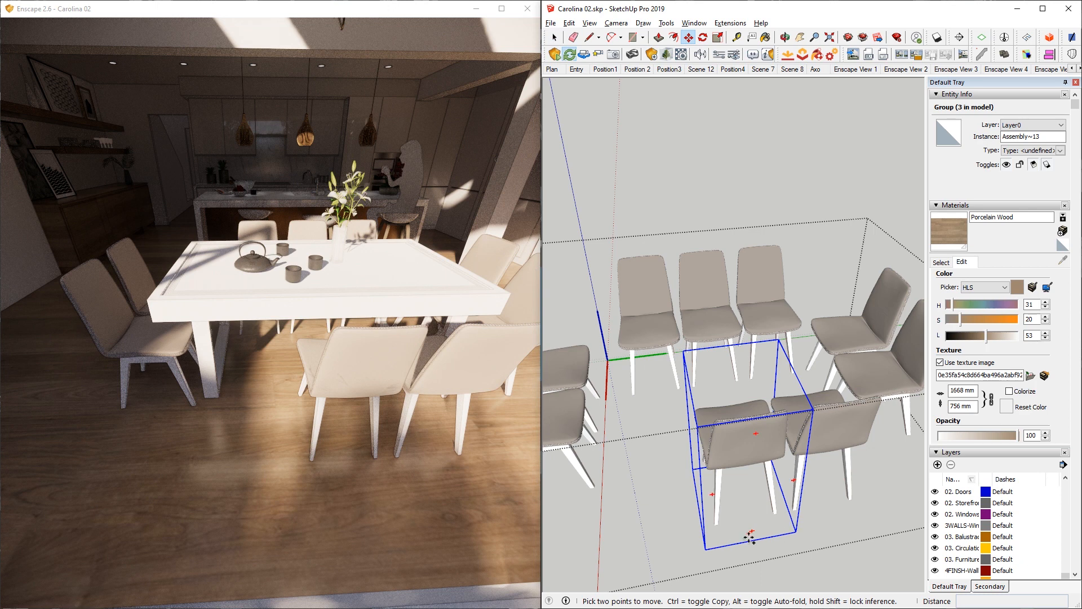
click(749, 537)
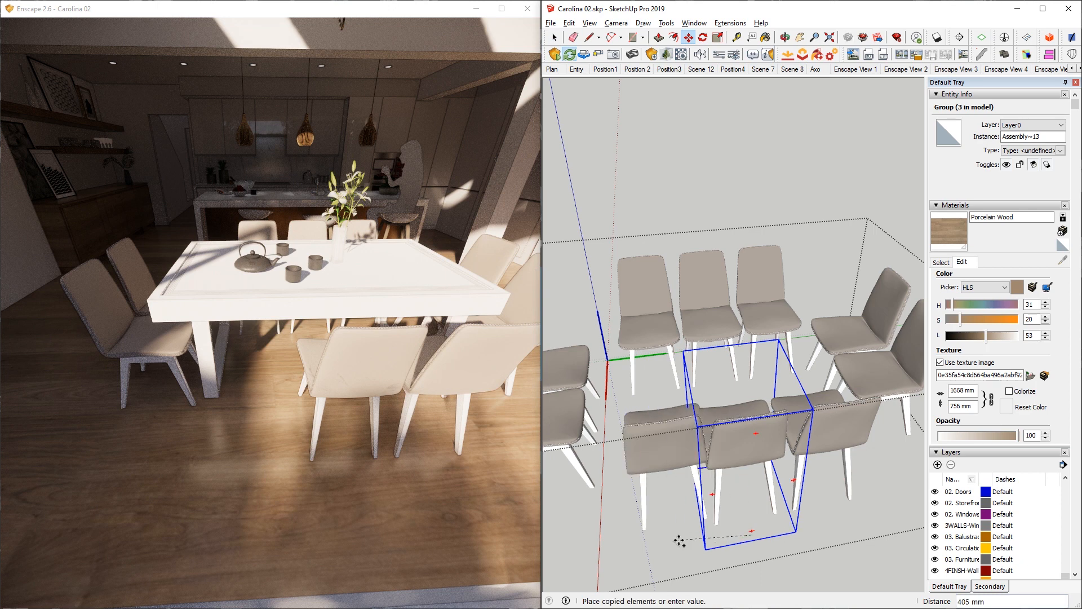
click(649, 547)
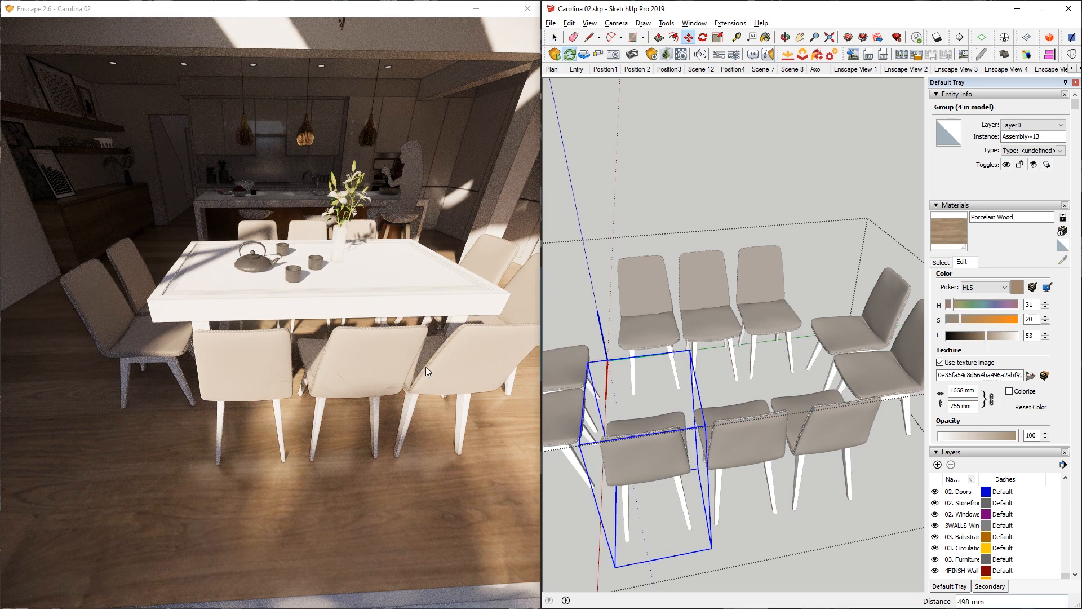
middle_drag(799, 417, 609, 403)
key(space)
key(ctrl+a)
middle_drag(756, 440, 787, 411)
key(r)
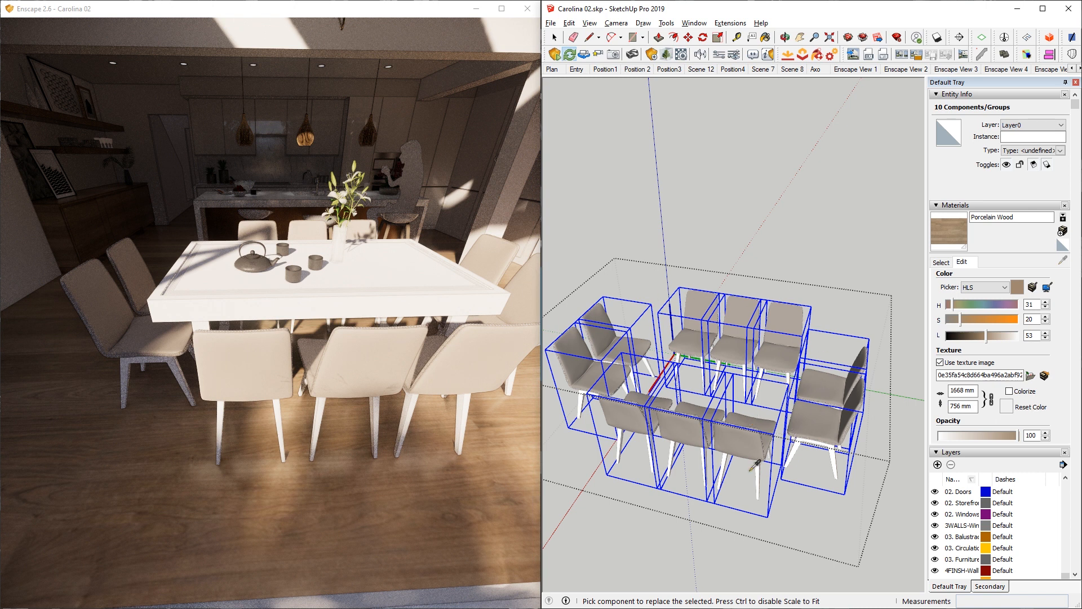
middle_drag(771, 419, 754, 405)
key(space)
Open the Chair 01 component at the near row's end for editing and delete its leg frame.
click(753, 406)
double_click(753, 406)
click(747, 408)
scroll(811, 417, down, 4)
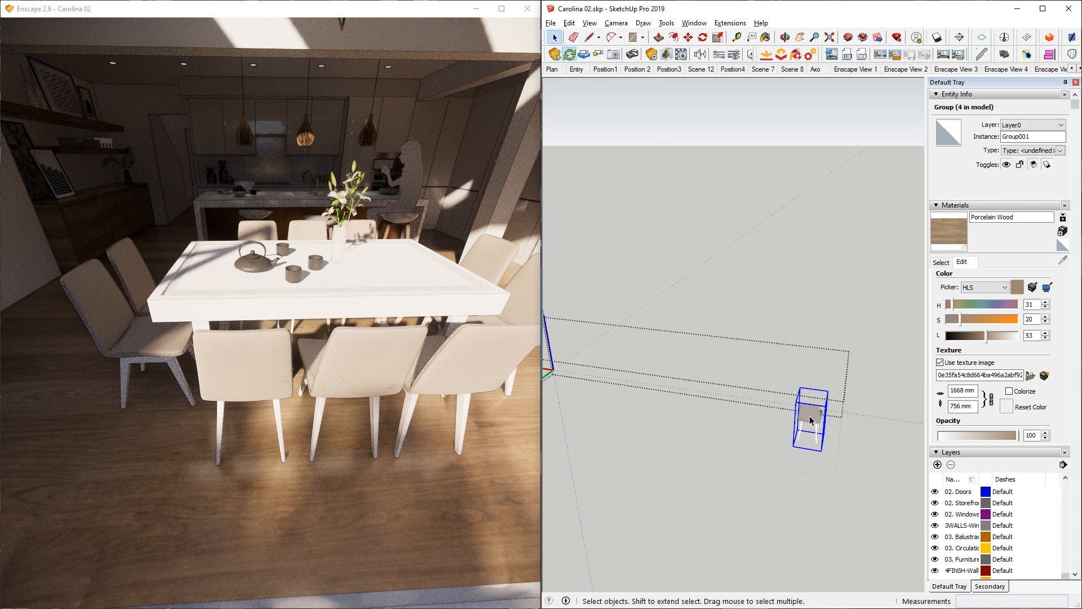
scroll(811, 419, up, 4)
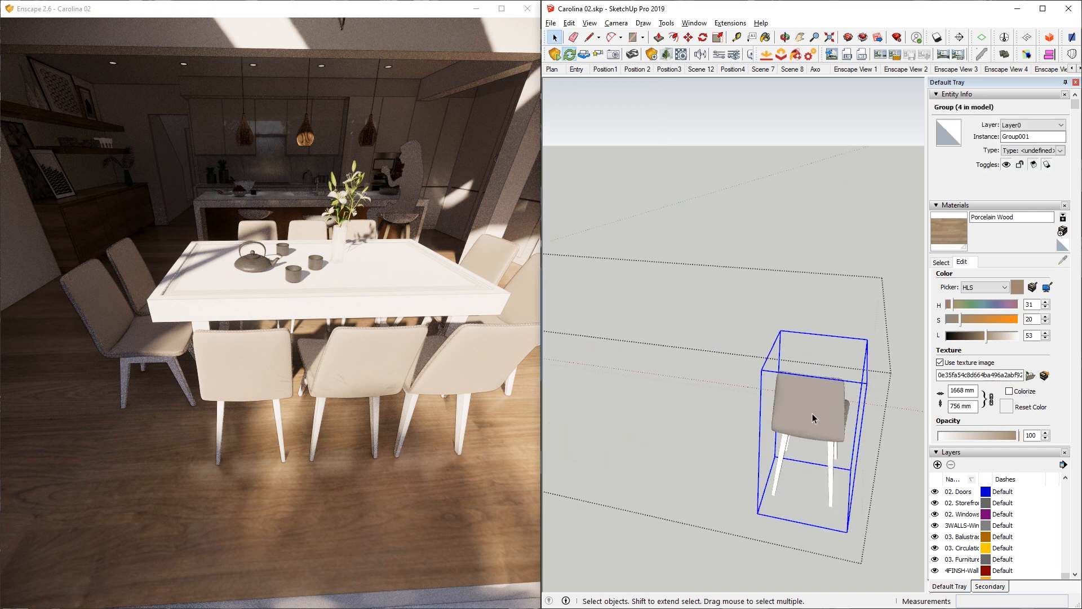
shift+middle_drag(813, 418, 772, 400)
double_click(793, 433)
click(793, 435)
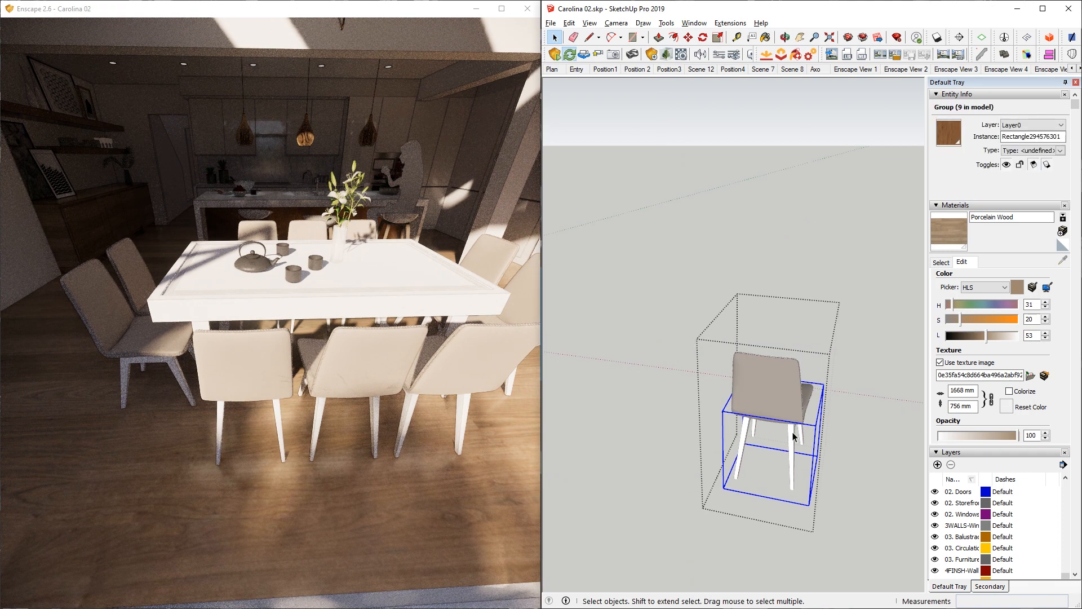
key(Delete)
click(774, 390)
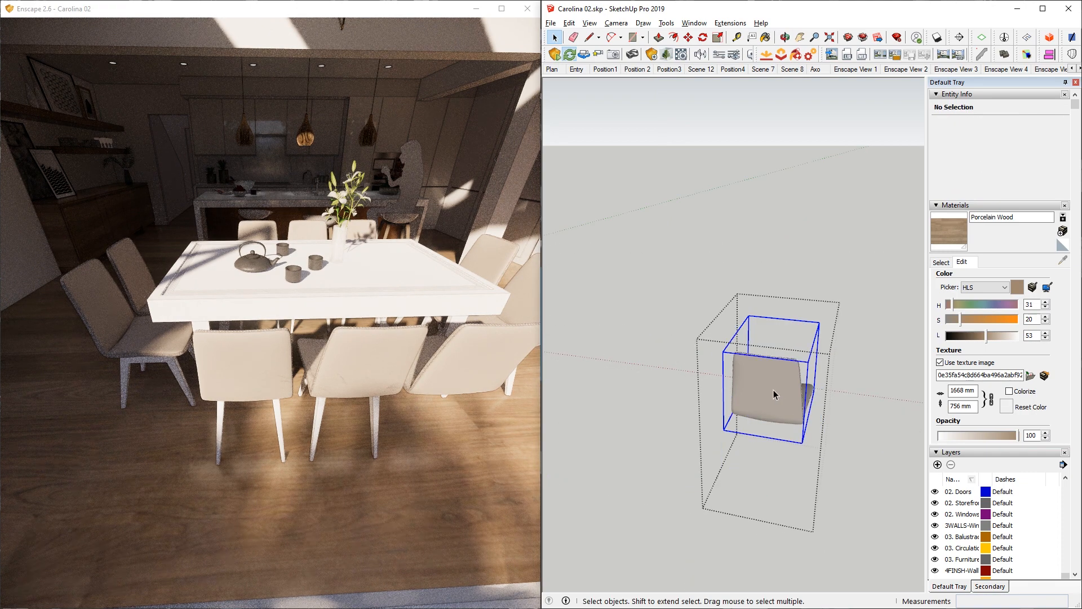
key(Escape)
Replace all ten dining chairs with the Chair 01 component and inspect the near-row end chair.
key(ctrl+a)
key(r)
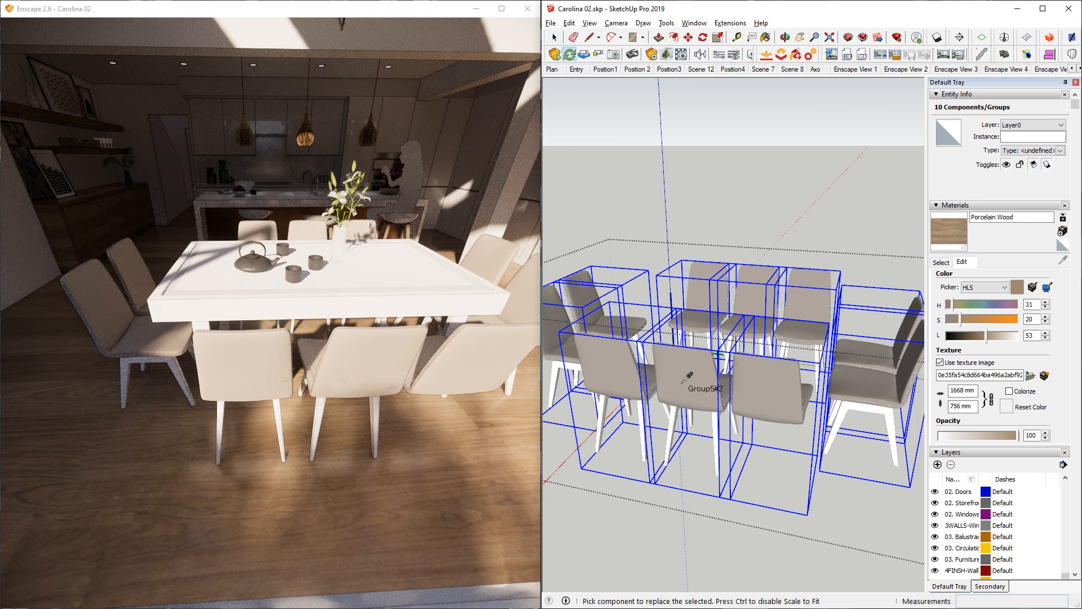
click(785, 388)
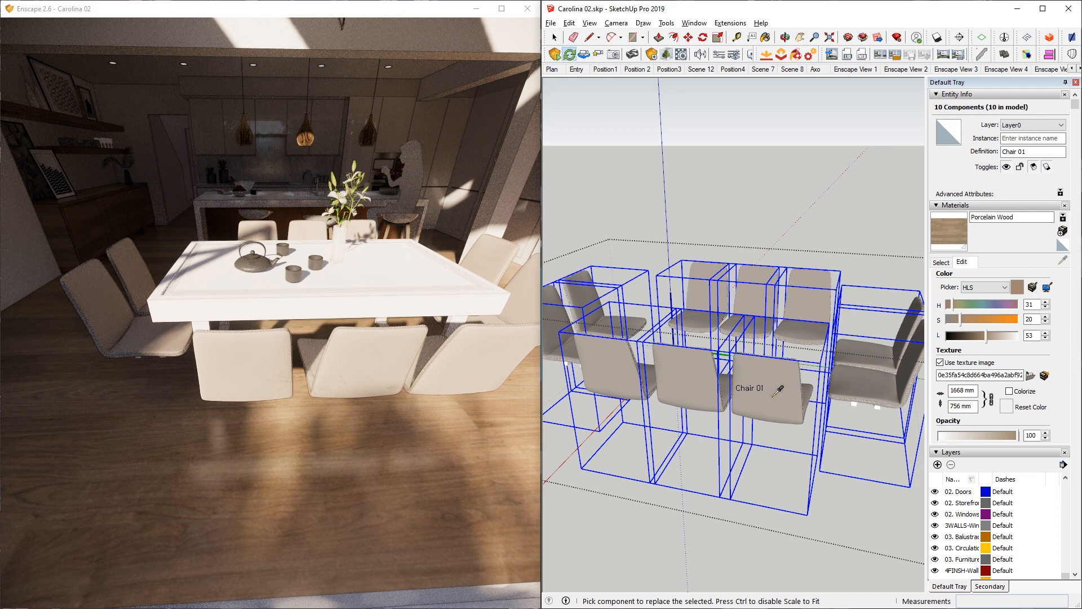
mouse_move(782, 389)
middle_down()
mouse_move(761, 394)
mouse_move(739, 372)
mouse_move(721, 389)
mouse_move(711, 382)
middle_up()
key(space)
key(g)
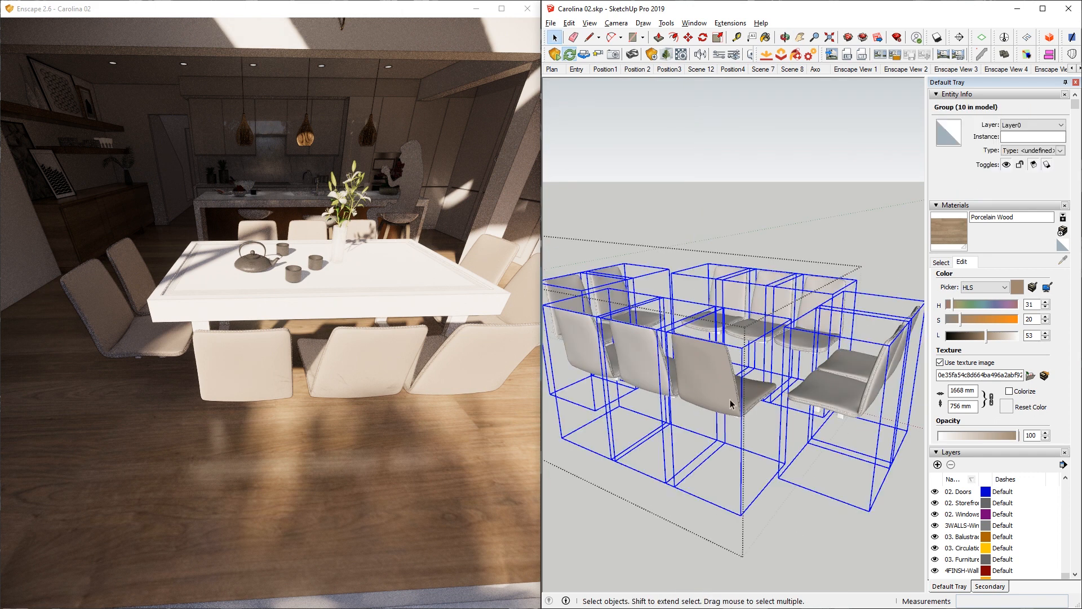
click(732, 407)
mouse_move(737, 432)
middle_down()
mouse_move(751, 279)
mouse_move(755, 394)
mouse_move(461, 409)
mouse_move(727, 360)
middle_up()
click(725, 363)
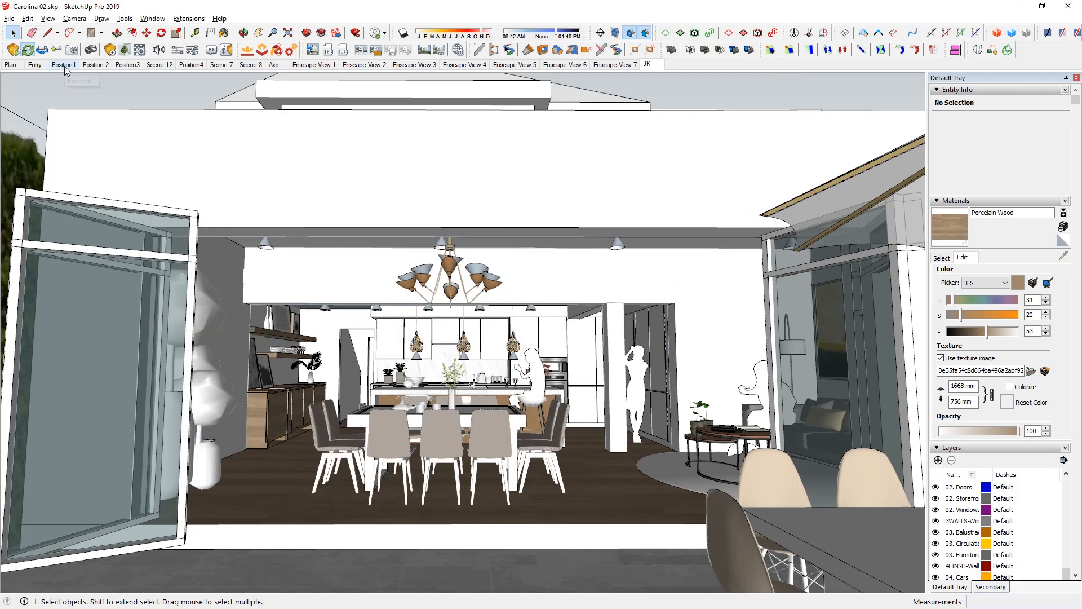
Show the Position1 scene and compare it with the reference render View1.jpg.
click(64, 64)
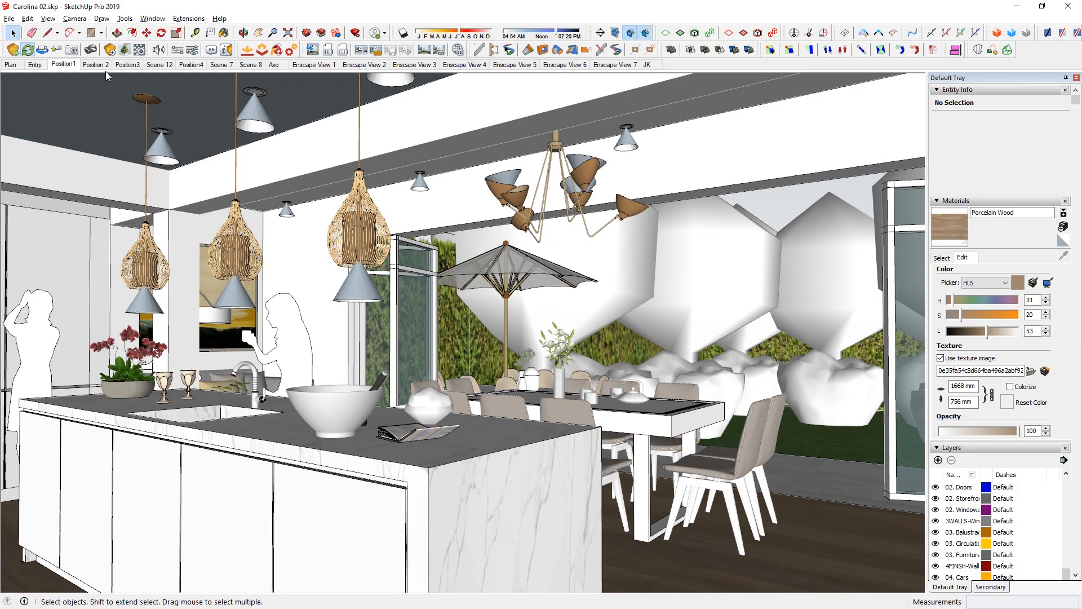
key(alt+Tab)
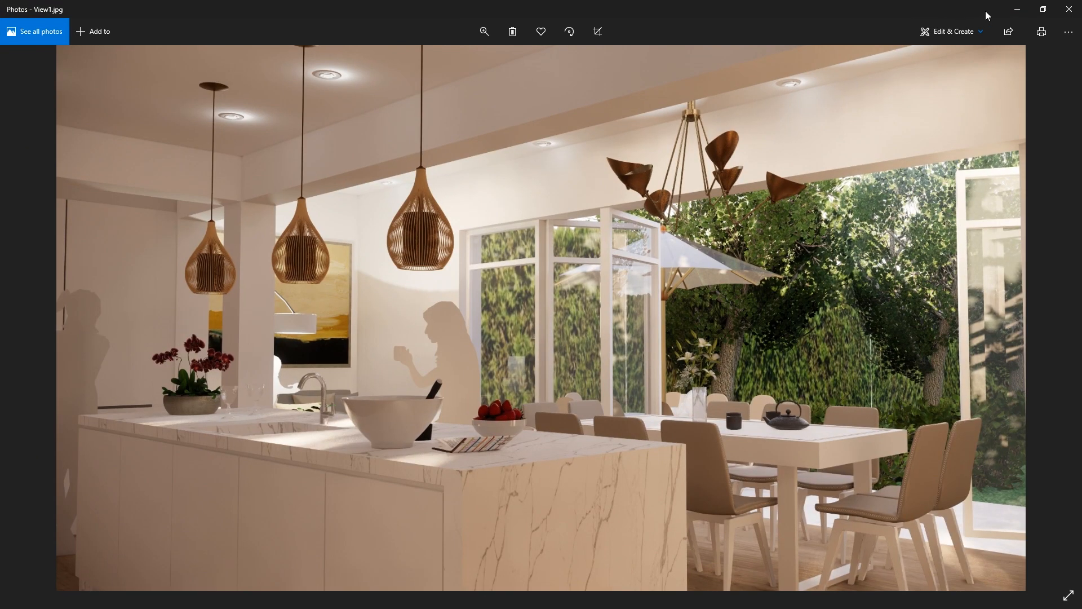
click(1017, 9)
key(alt+Tab)
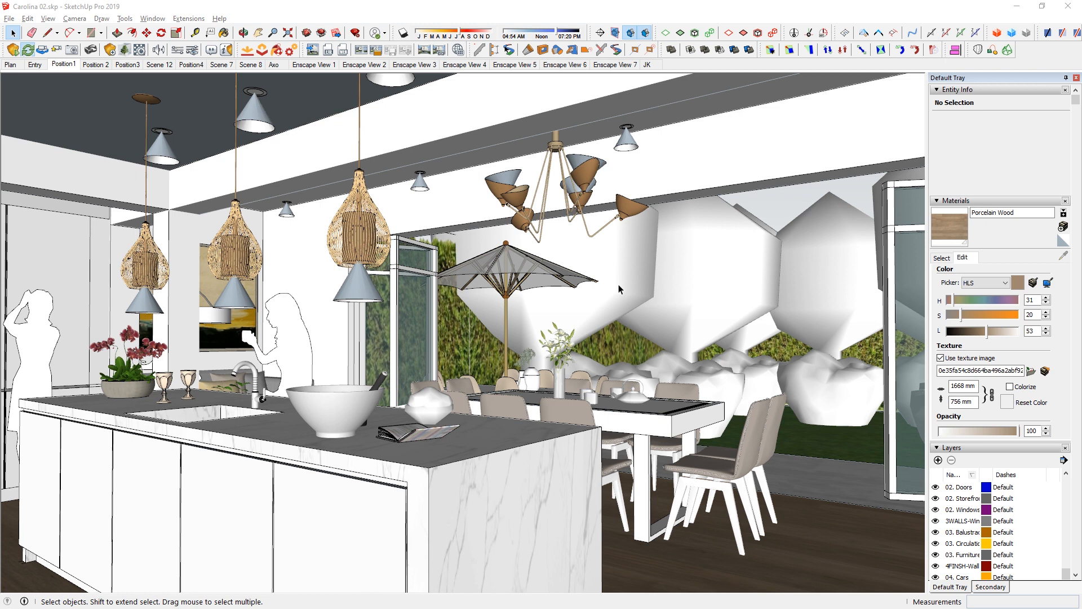
Mark the Position1 view as an Enscape favourite and show it in the Enscape window.
click(56, 49)
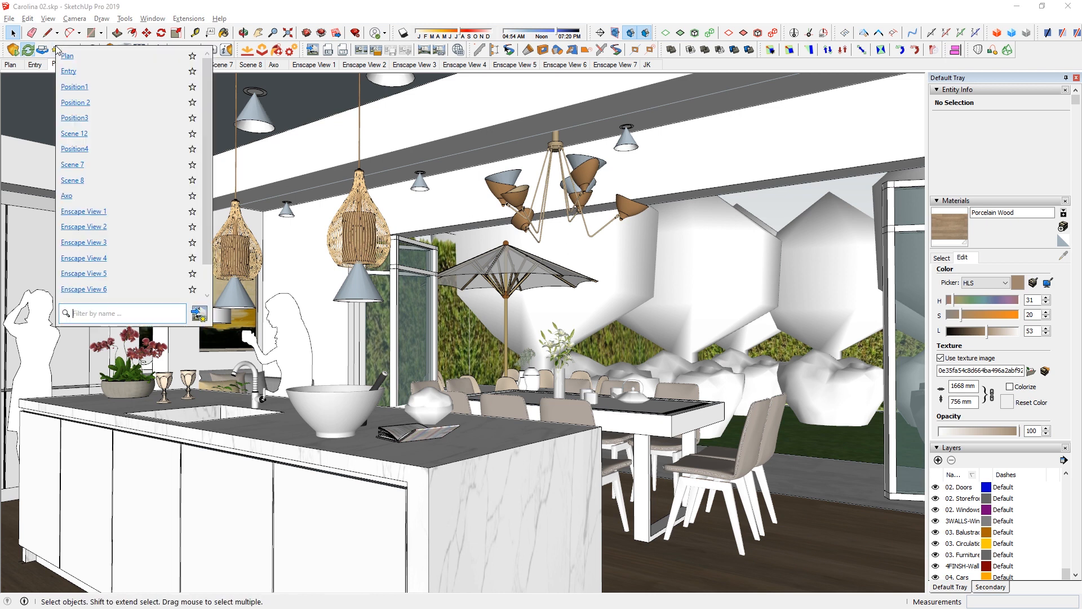
click(182, 87)
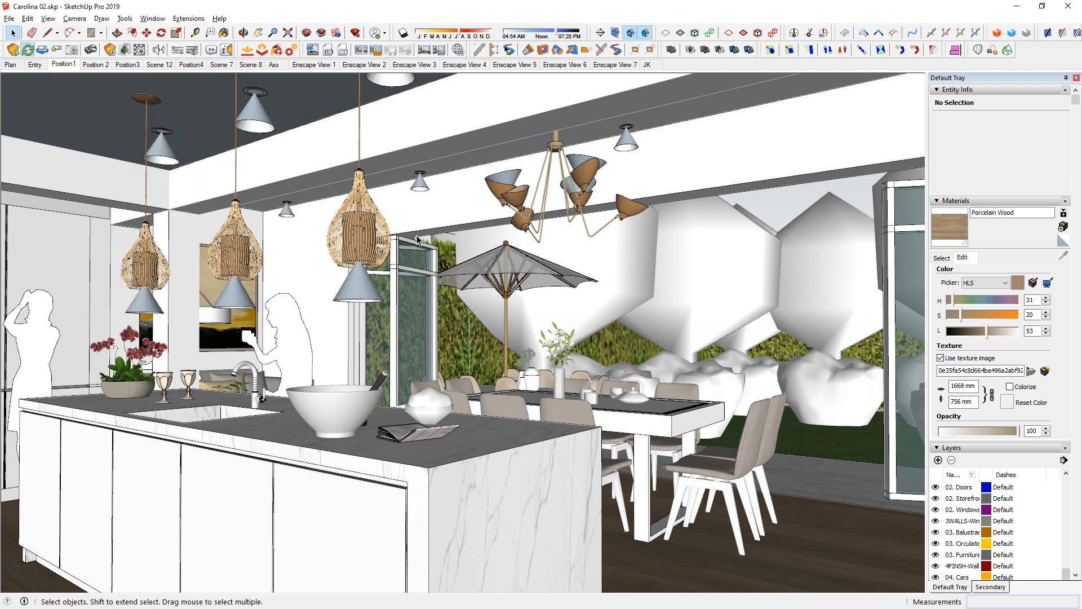
key(alt+Tab)
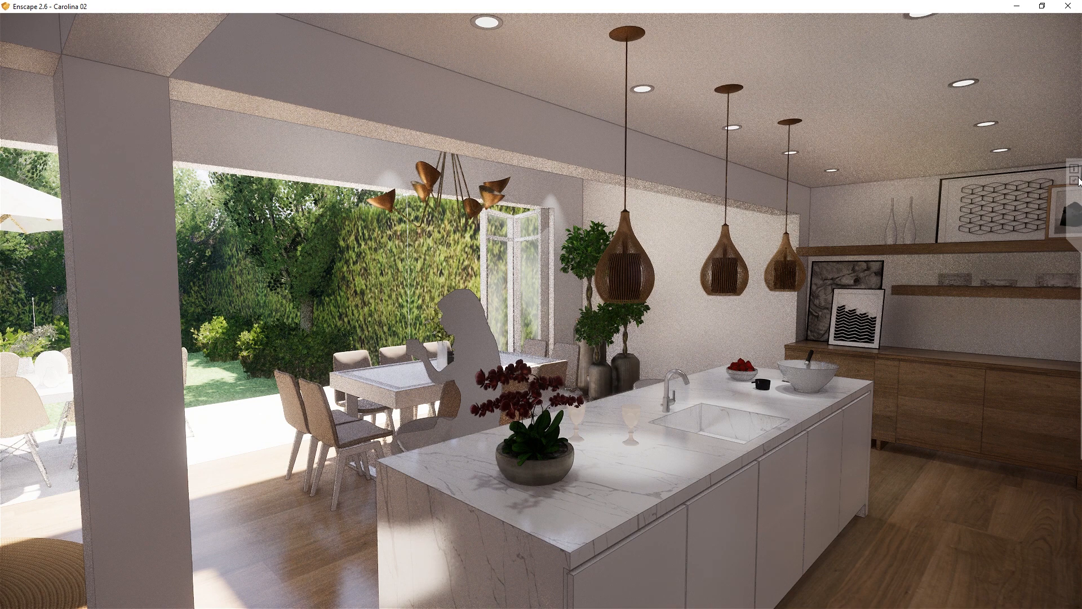
mouse_move(1076, 190)
click(1037, 251)
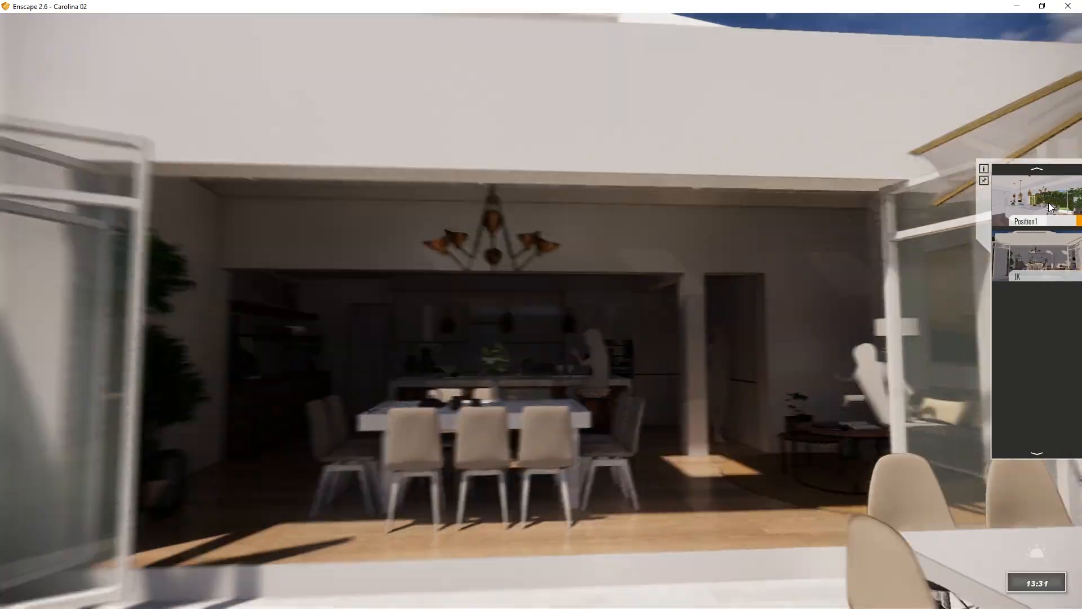
click(1049, 203)
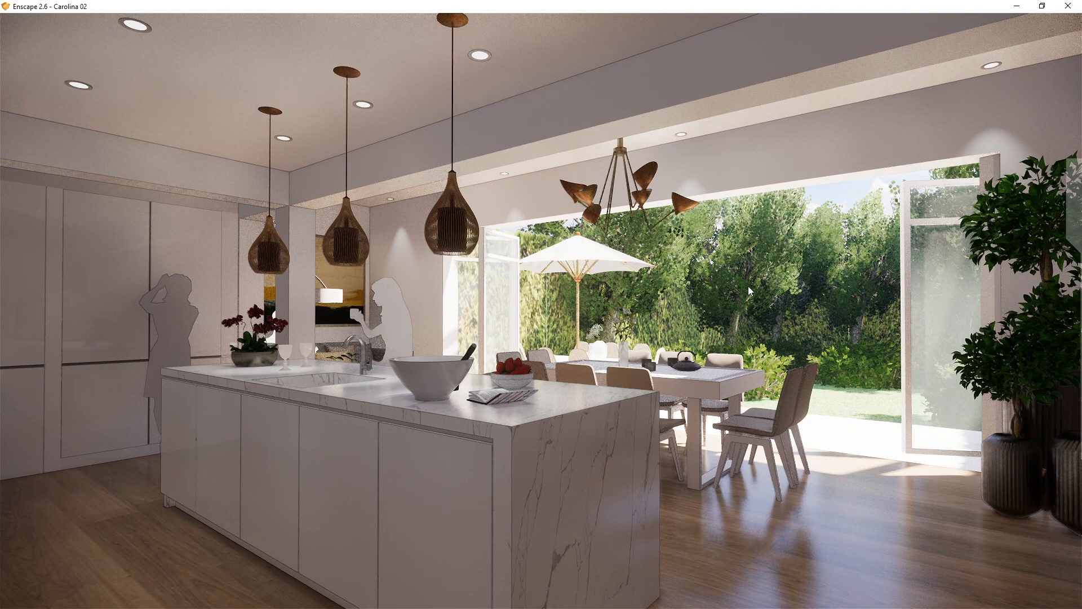
Synchronize the Enscape camera with the SketchUp view and frame a wider view of the kitchen island and dining area in Enscape.
key(alt+Tab)
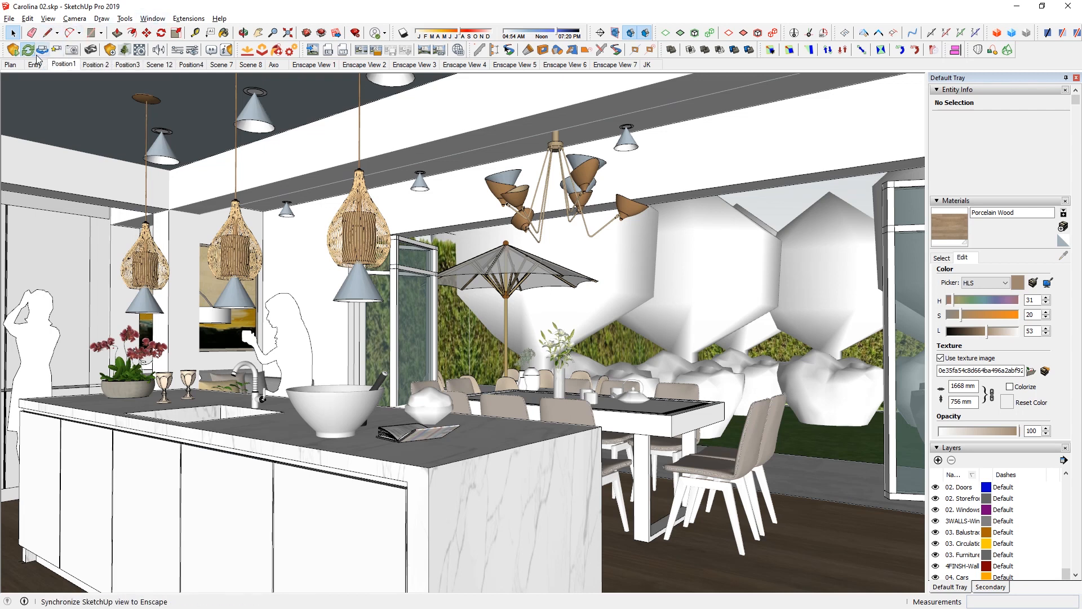
click(43, 50)
key(alt+Tab)
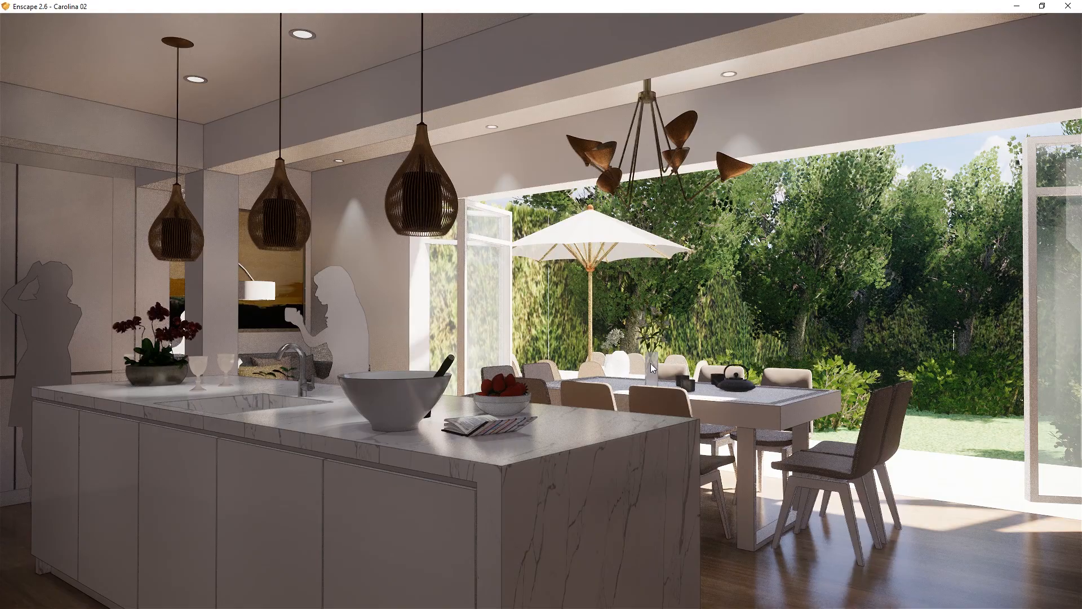
key(alt+Tab)
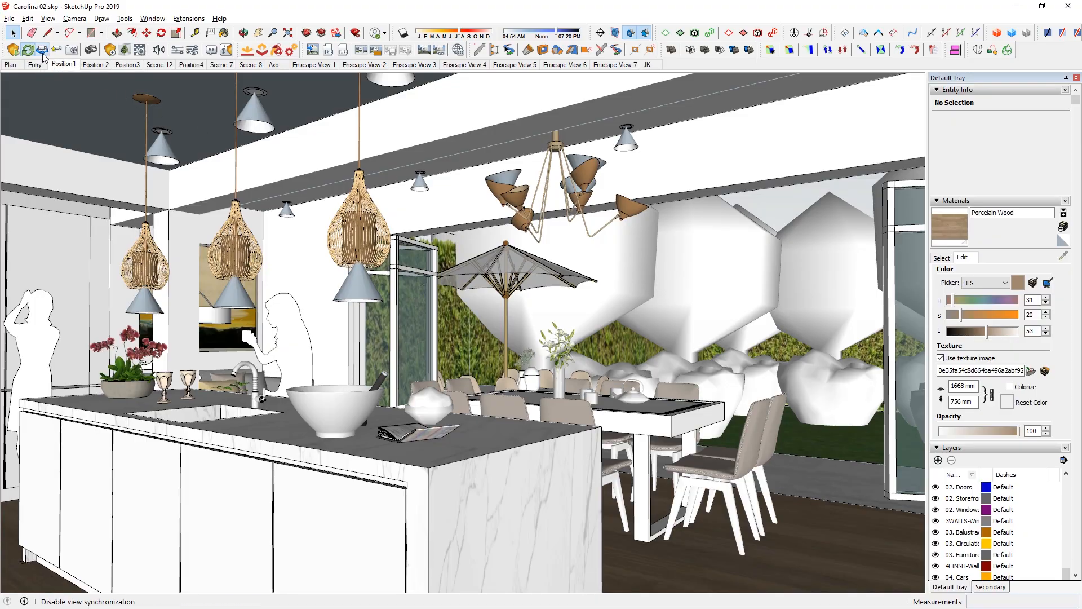
key(alt+Tab)
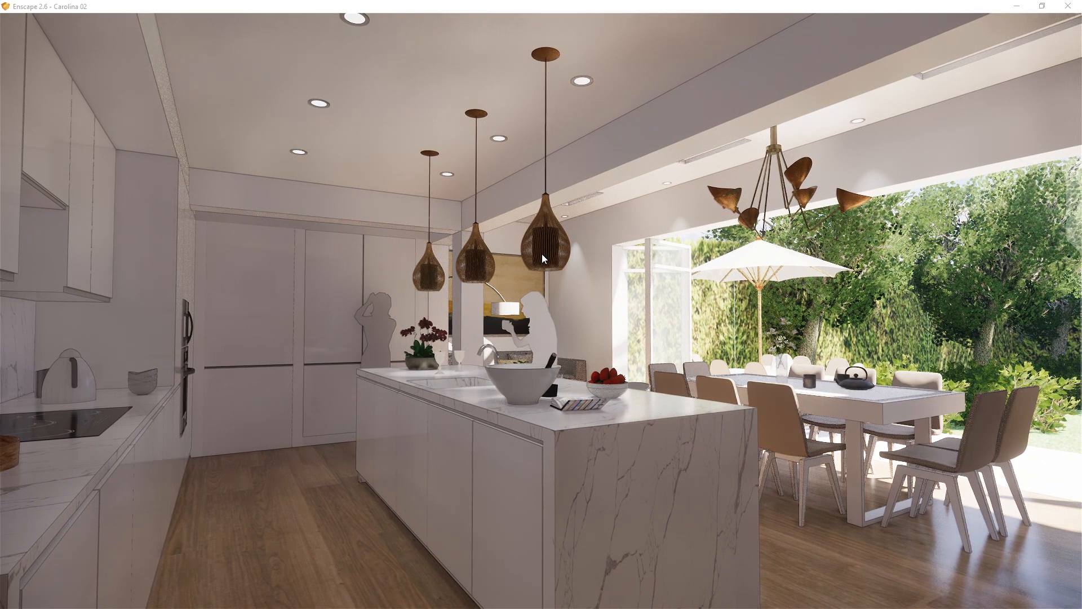
key(alt+Tab)
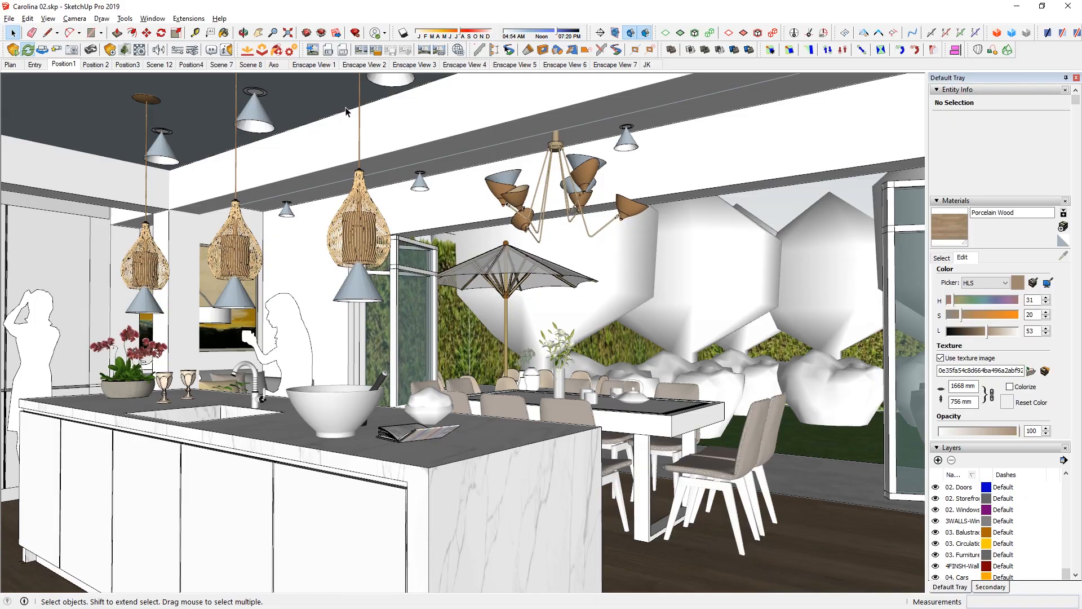
Save the current Enscape camera as a new view named JK 02.
click(72, 51)
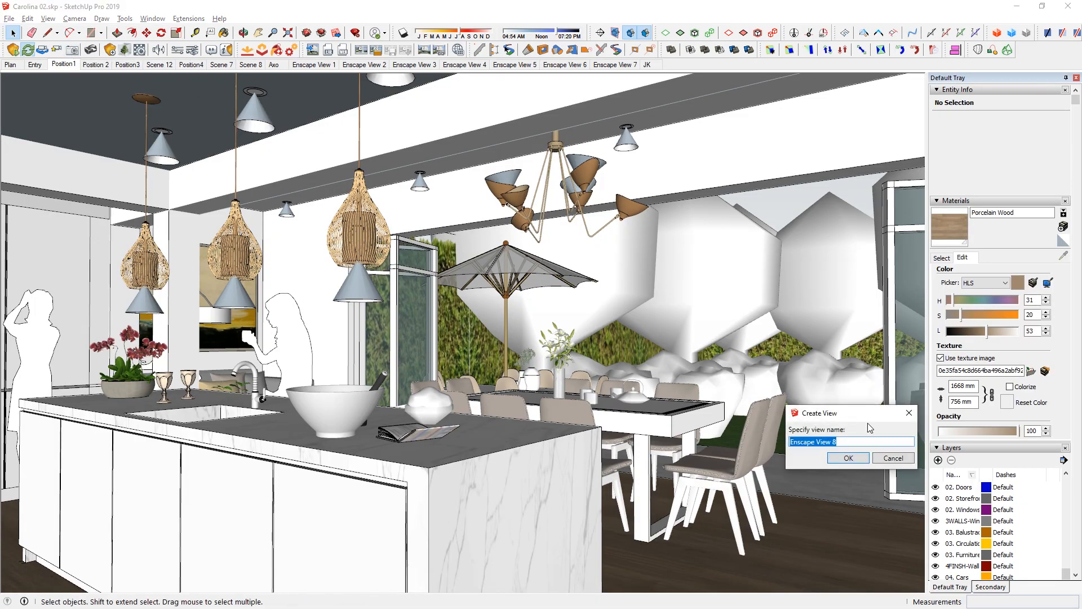
drag(867, 415, 542, 204)
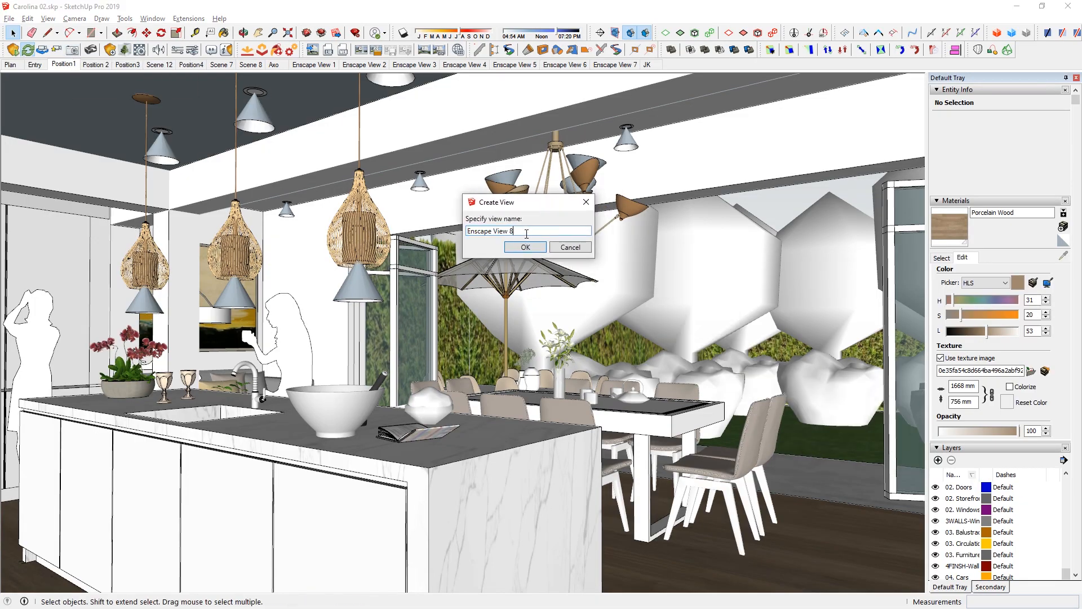
text(JK 02)
key(Return)
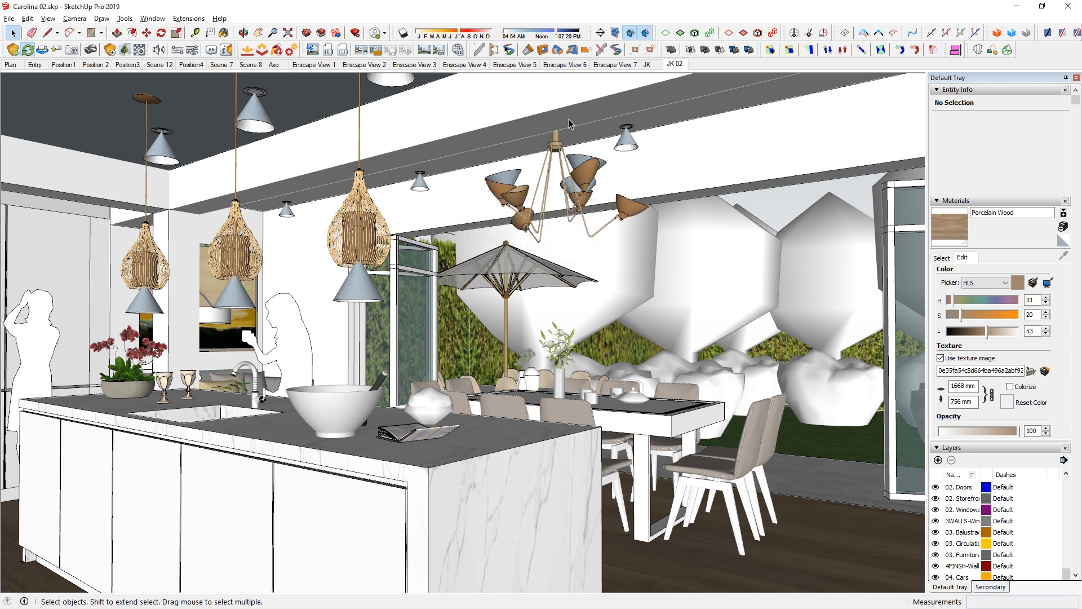
Rename the JK scene as JK Model and the JK 02 scene as JK 01.
right_click(660, 67)
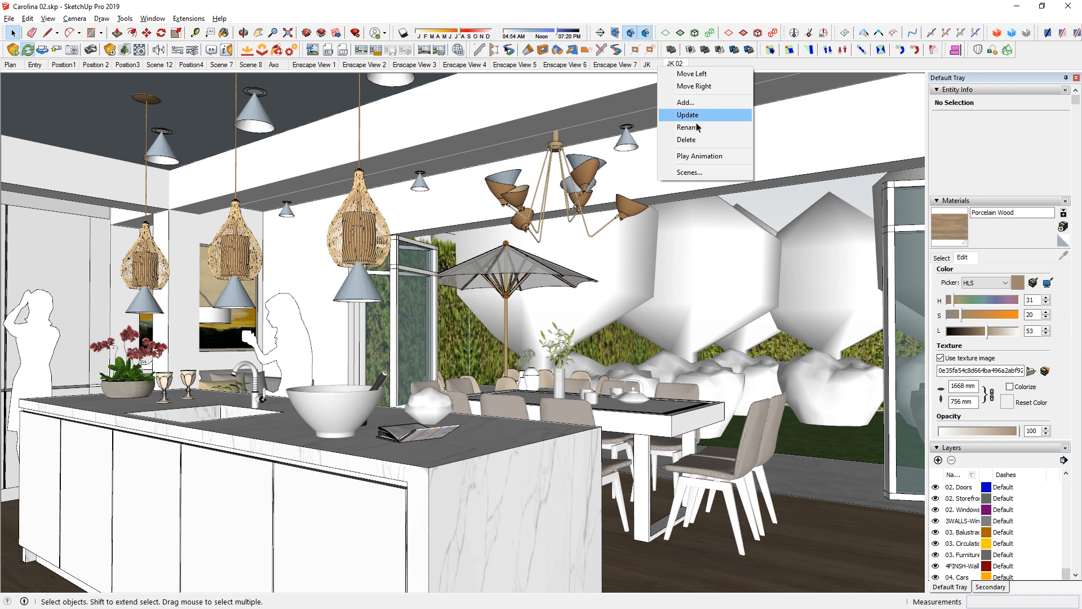
click(693, 127)
text(JK Model)
key(Return)
right_click(688, 67)
click(695, 126)
text(JK 01)
key(Return)
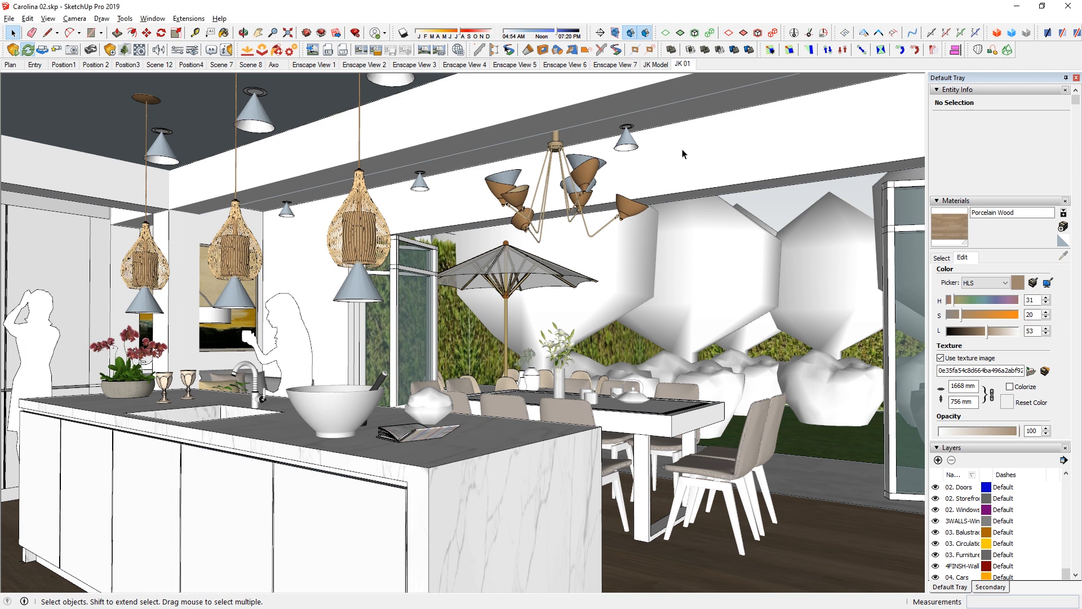
Remove the Position1 view from the Enscape favourites.
click(56, 50)
click(195, 92)
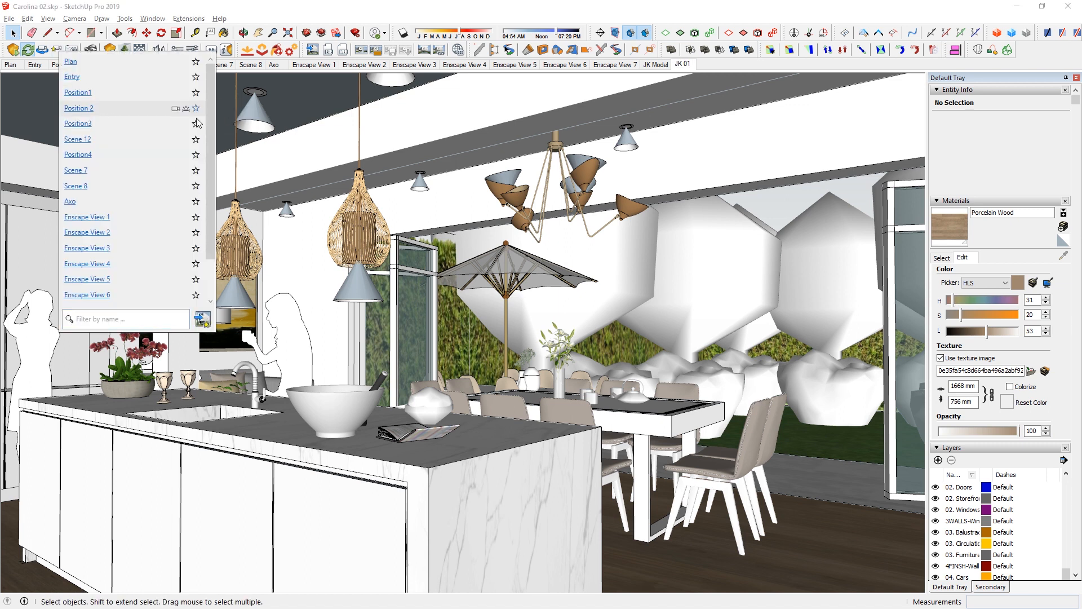
Lower the sun brightness and the shadow sharpness in the Enscape atmosphere settings.
scroll(178, 233, down, 1)
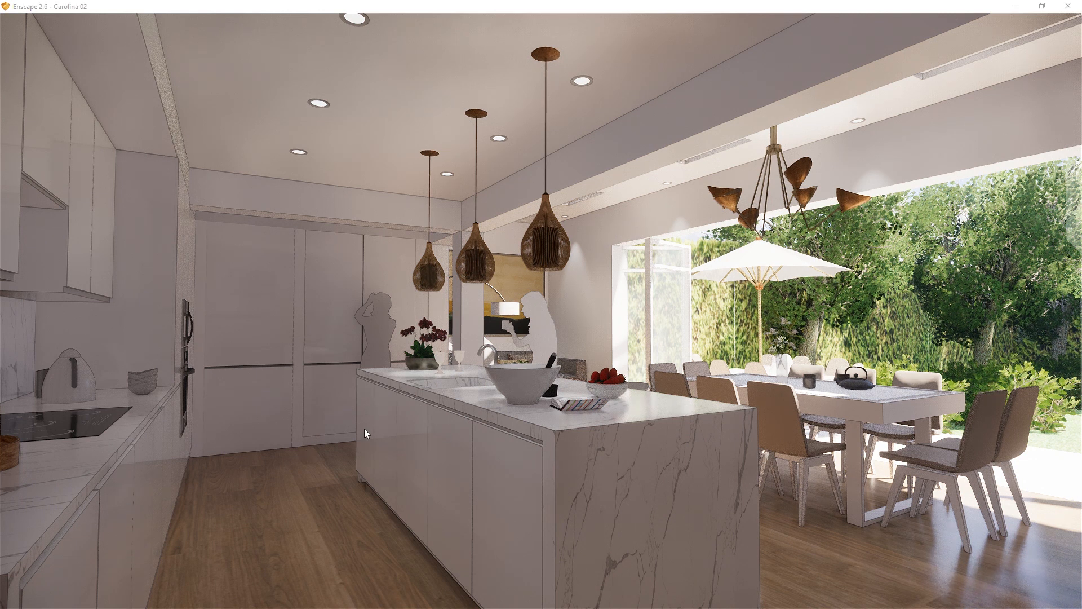
key(alt+Tab)
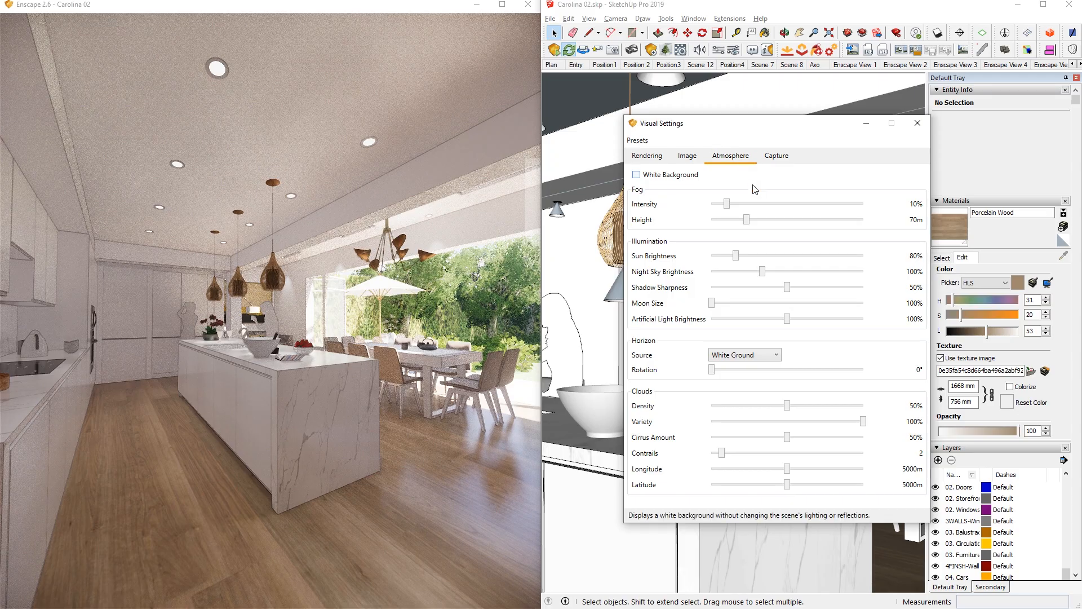
drag(736, 256, 717, 271)
drag(787, 287, 704, 276)
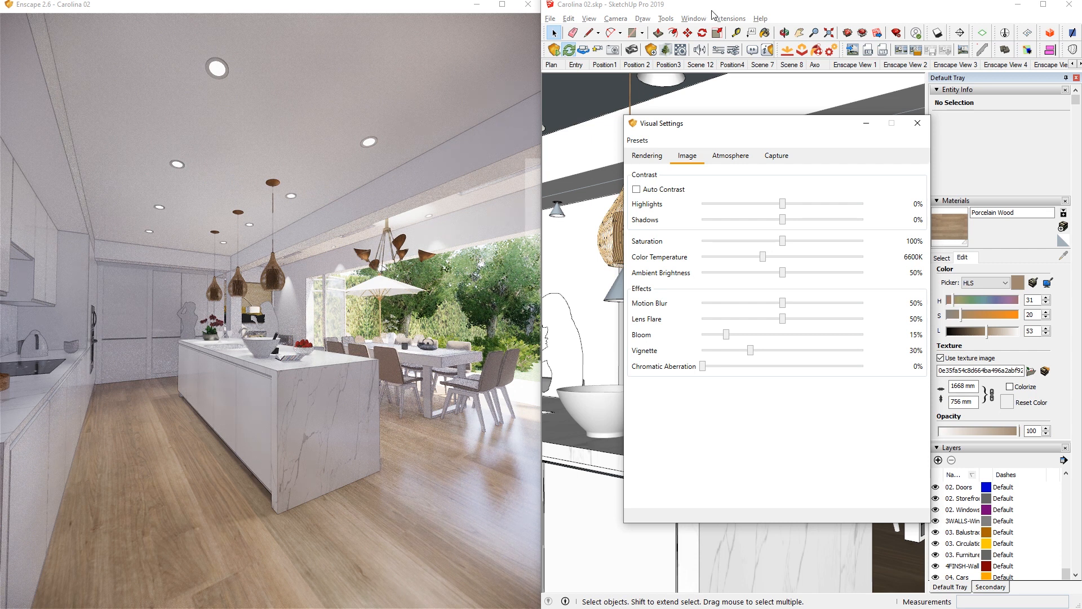
Save a new copy of the model on the Desktop as Carolina 03.skp.
click(551, 18)
click(581, 84)
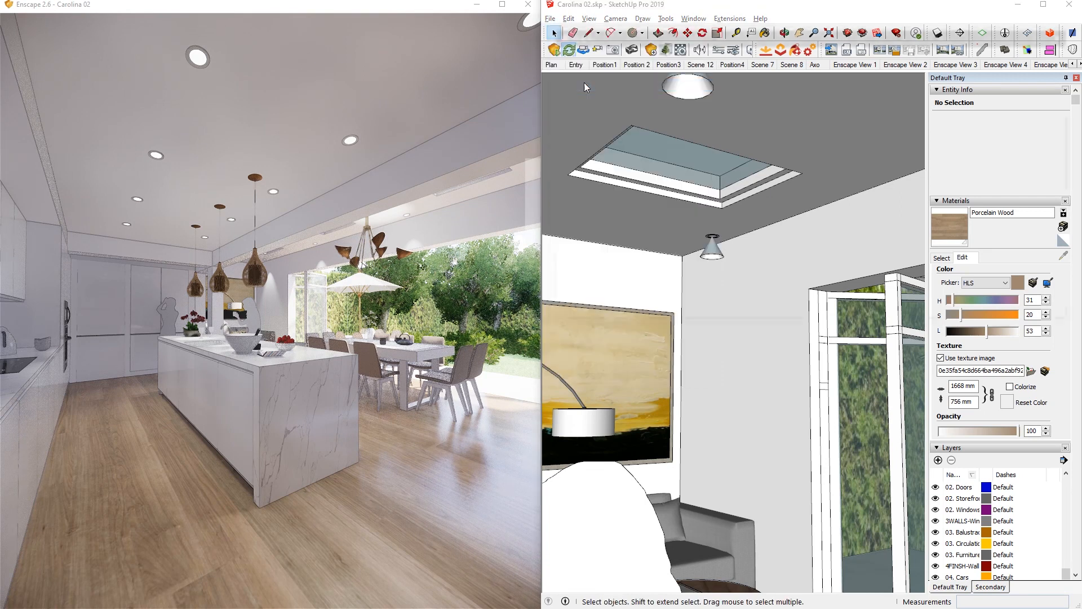
click(648, 271)
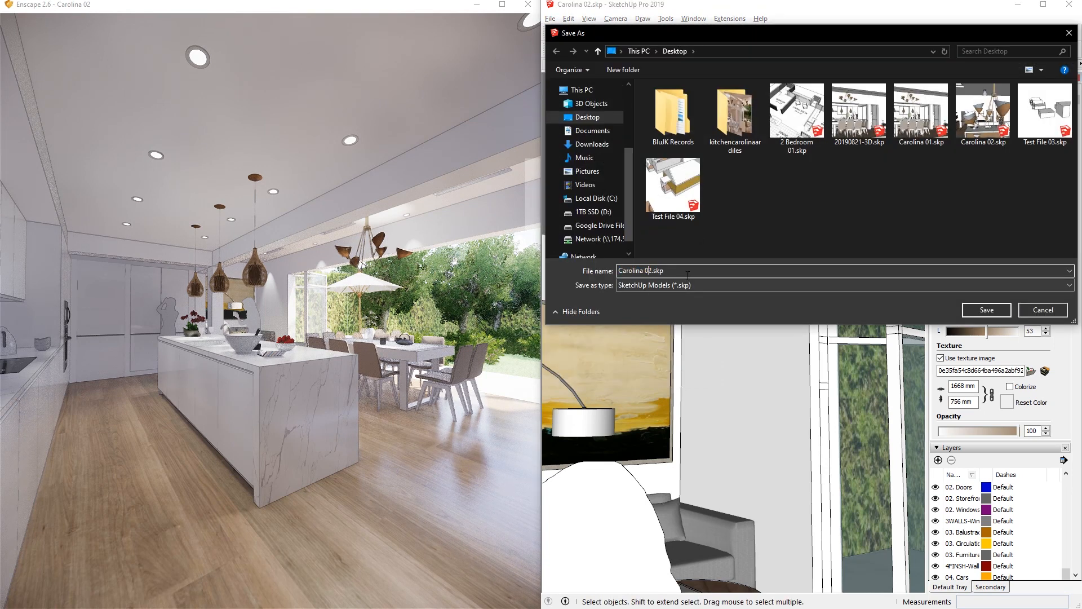
text(3)
key(Return)
Move the ceiling downlight beside the skylight 500 mm along the ceiling.
scroll(733, 203, up, 3)
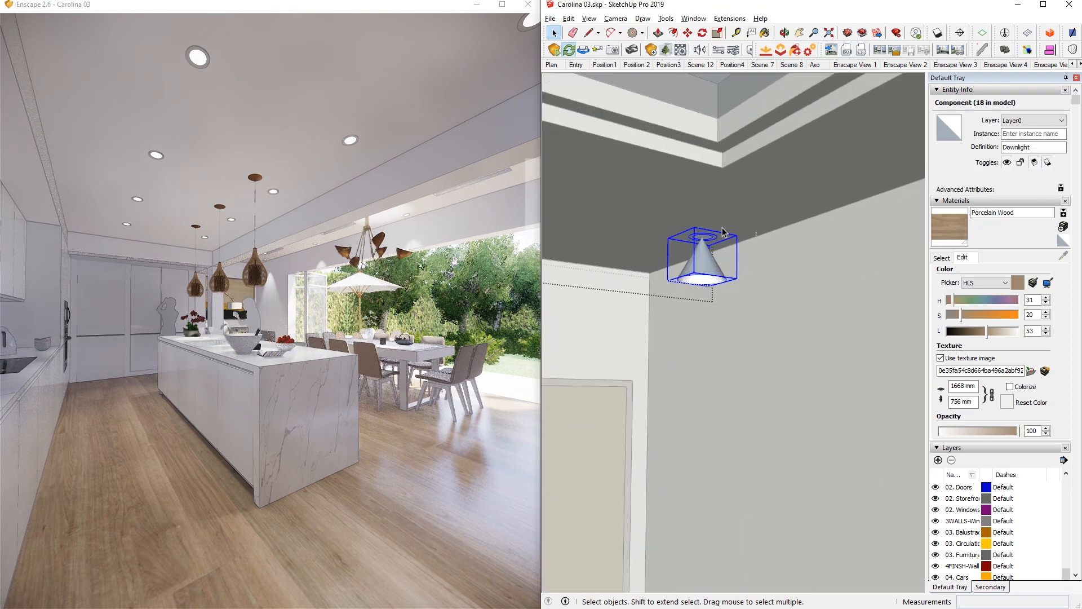
key(m)
click(740, 194)
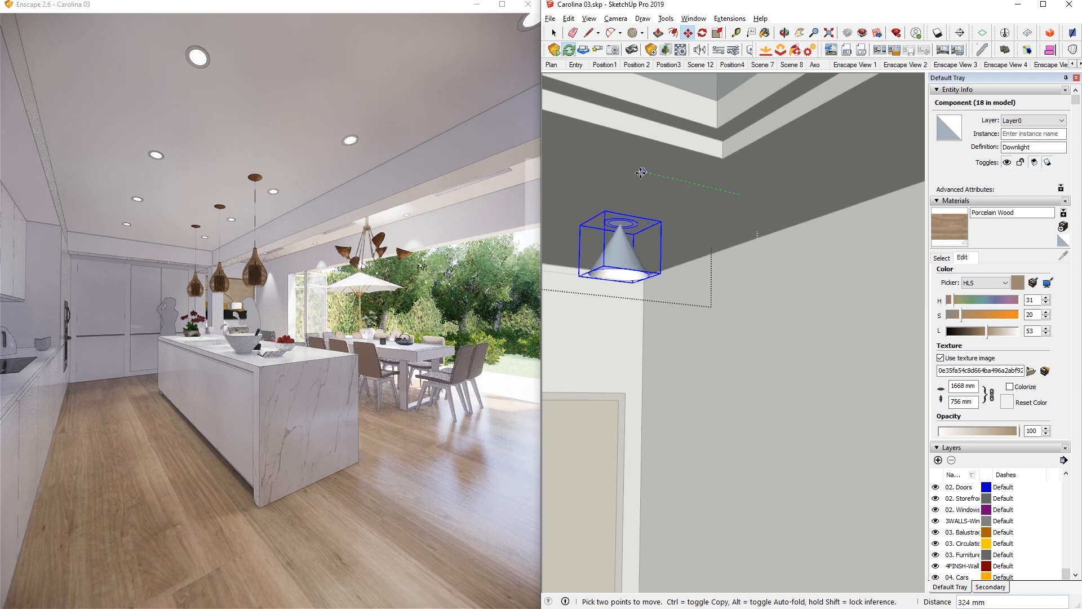
click(632, 170)
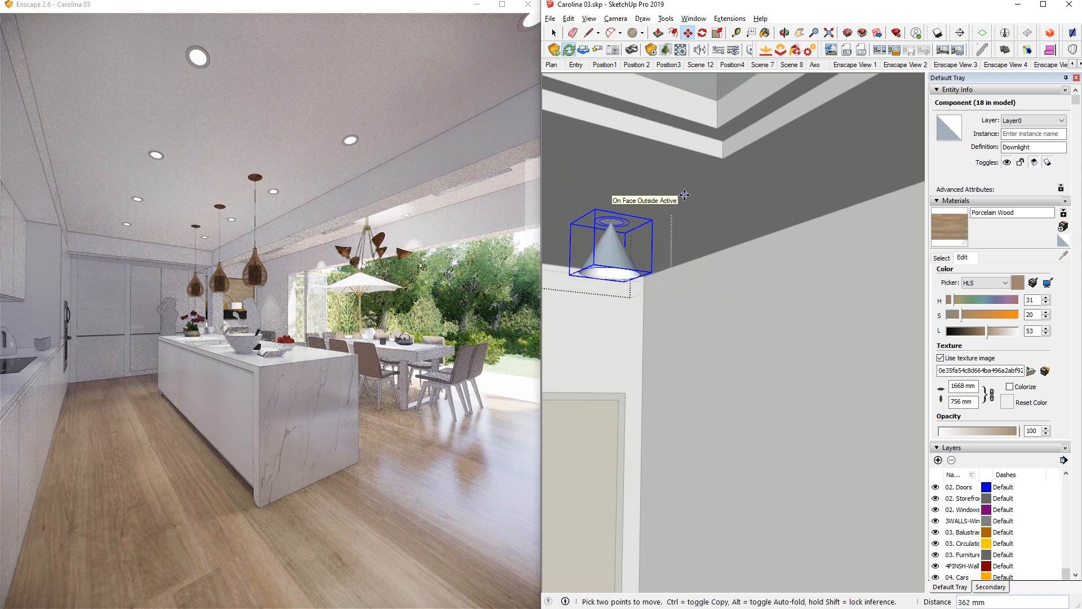
text(500)
key(Return)
key(space)
Move a second ceiling downlight 500 mm along the ceiling and clear the selection.
scroll(675, 247, down, 3)
click(676, 248)
middle_drag(677, 248, 665, 281)
click(643, 306)
key(m)
click(651, 141)
text(500)
key(Return)
key(space)
click(809, 204)
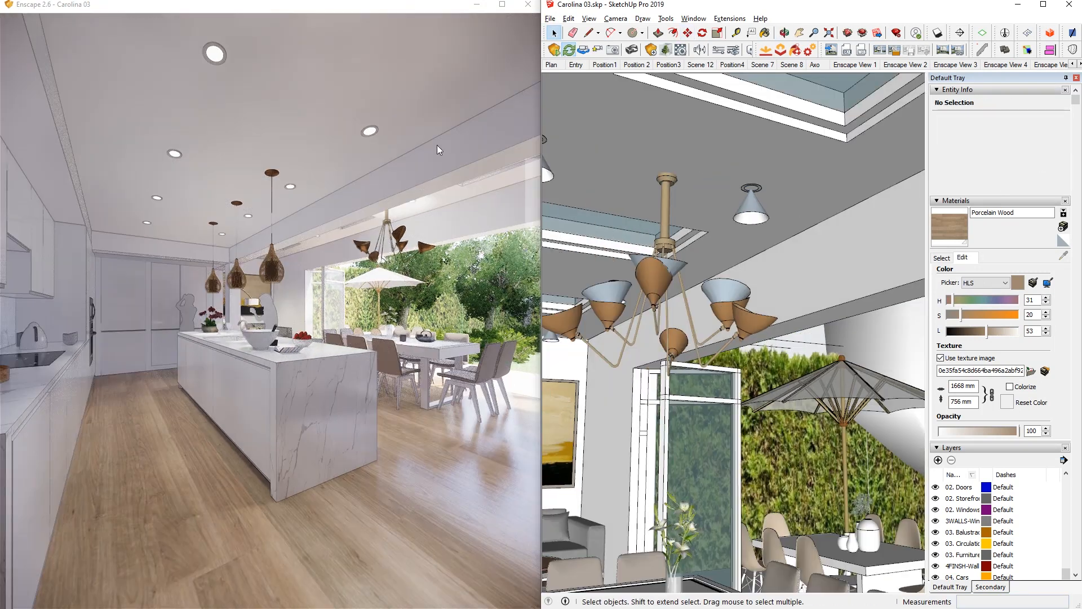
Set the vignette effect to 39% in the Enscape image settings.
drag(333, 191, 226, 191)
scroll(321, 224, down, 5)
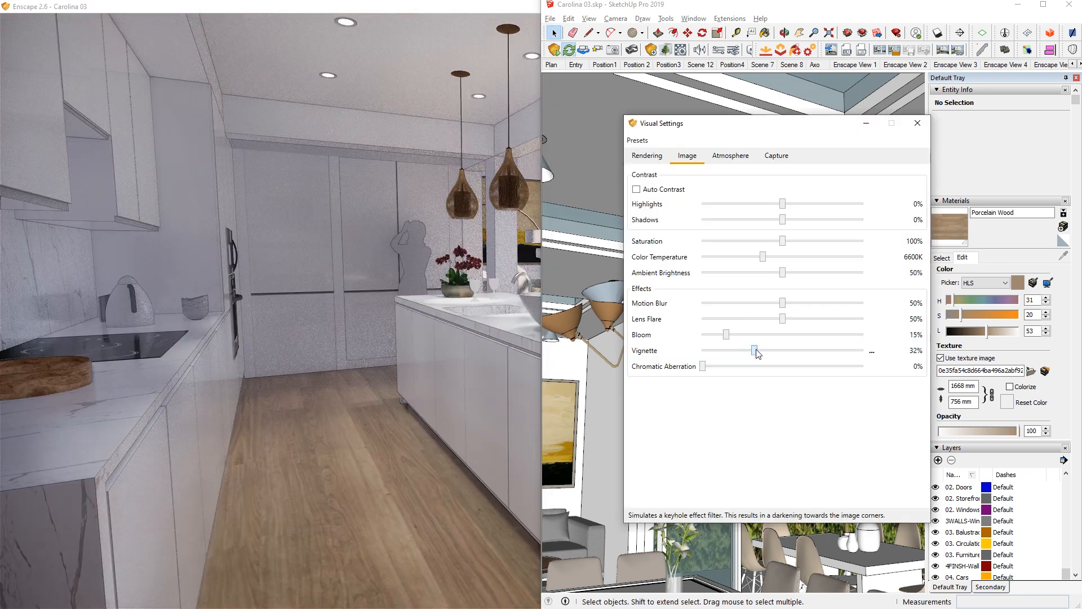
drag(754, 351, 766, 351)
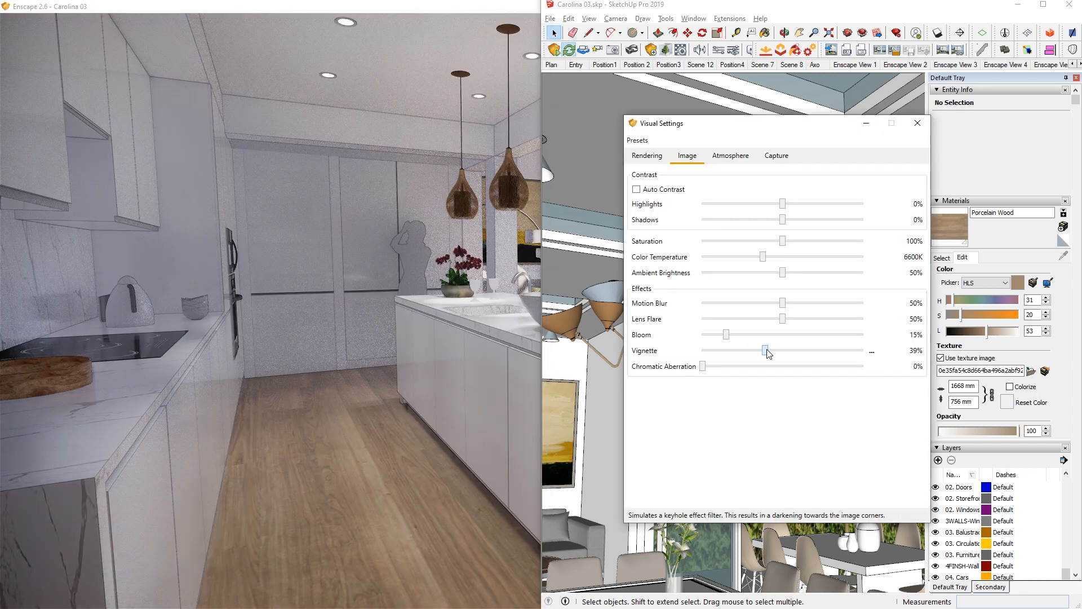
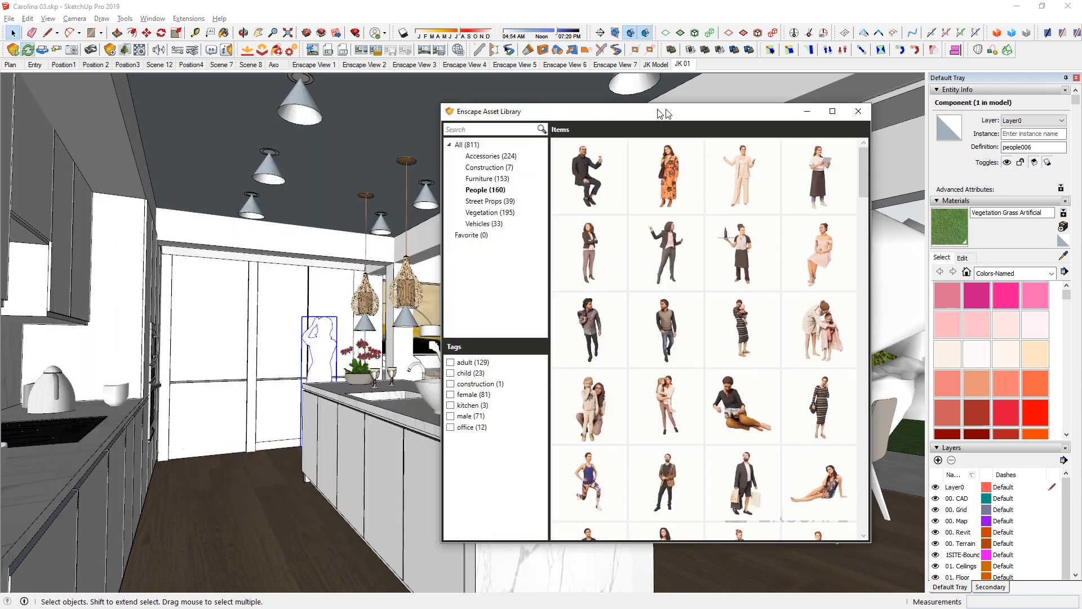
Pick the standing woman in dark business dress from the People category of the Enscape Asset Library.
drag(663, 137, 704, 150)
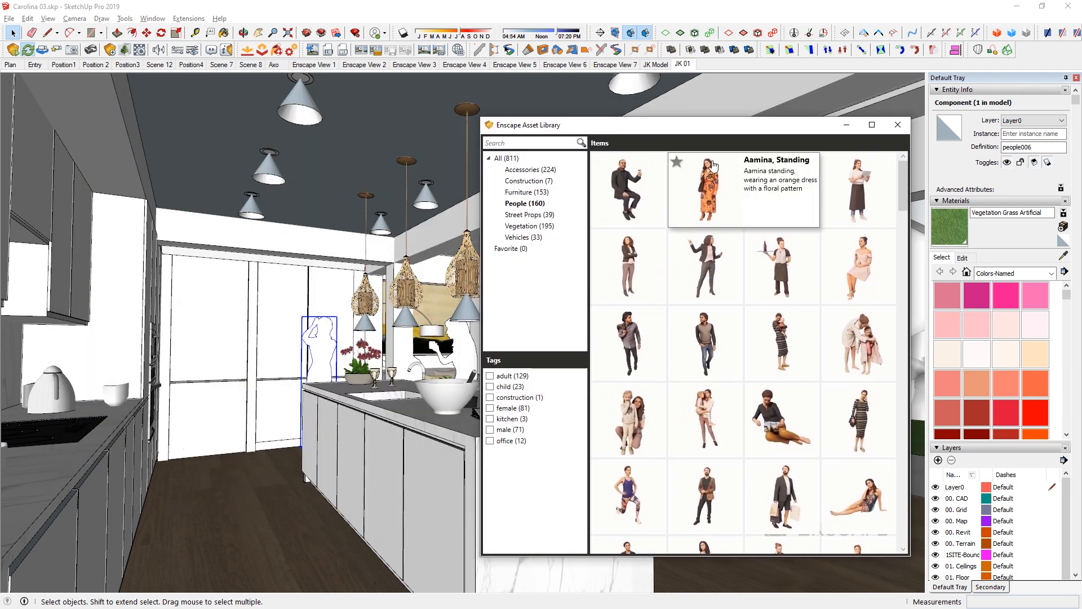
scroll(873, 386, down, 5)
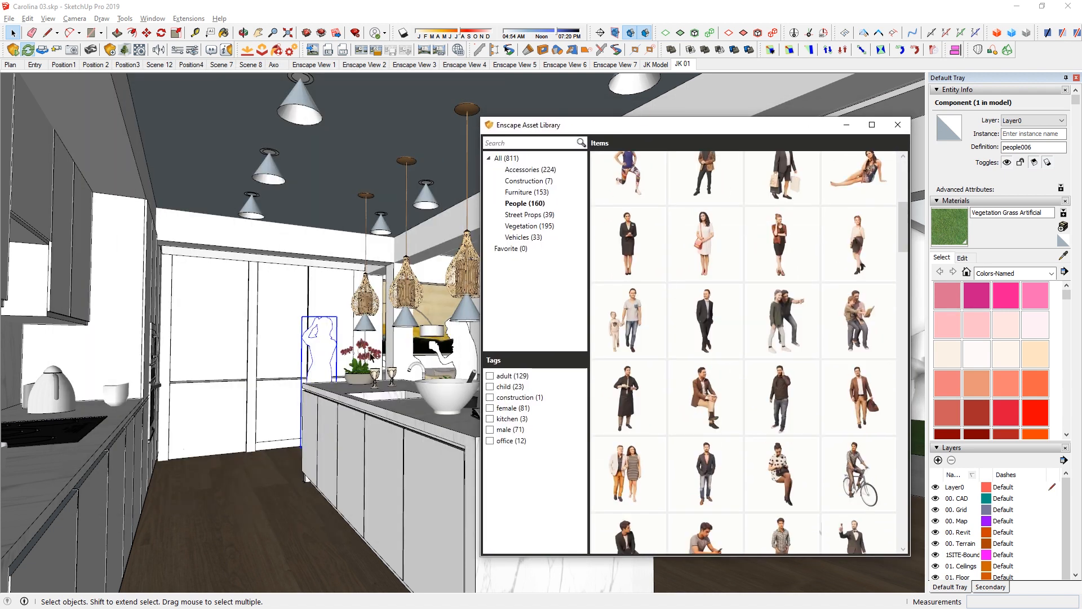
click(628, 242)
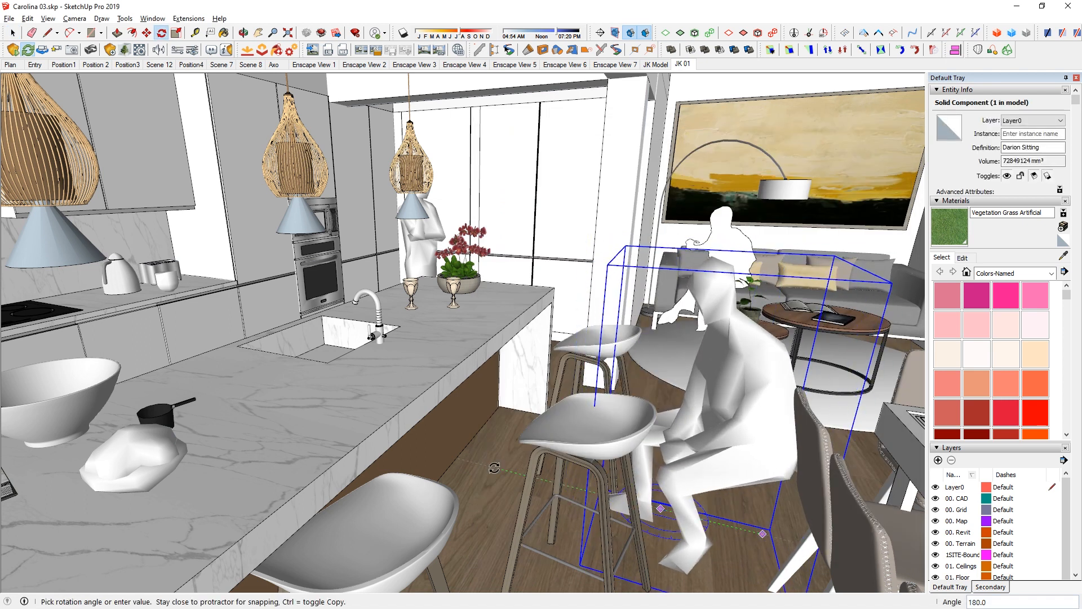
Rotate the seated male figure 180 degrees and move it onto the bar stool at the far end of the kitchen island.
click(494, 468)
key(m)
click(694, 549)
click(611, 478)
click(470, 425)
click(598, 422)
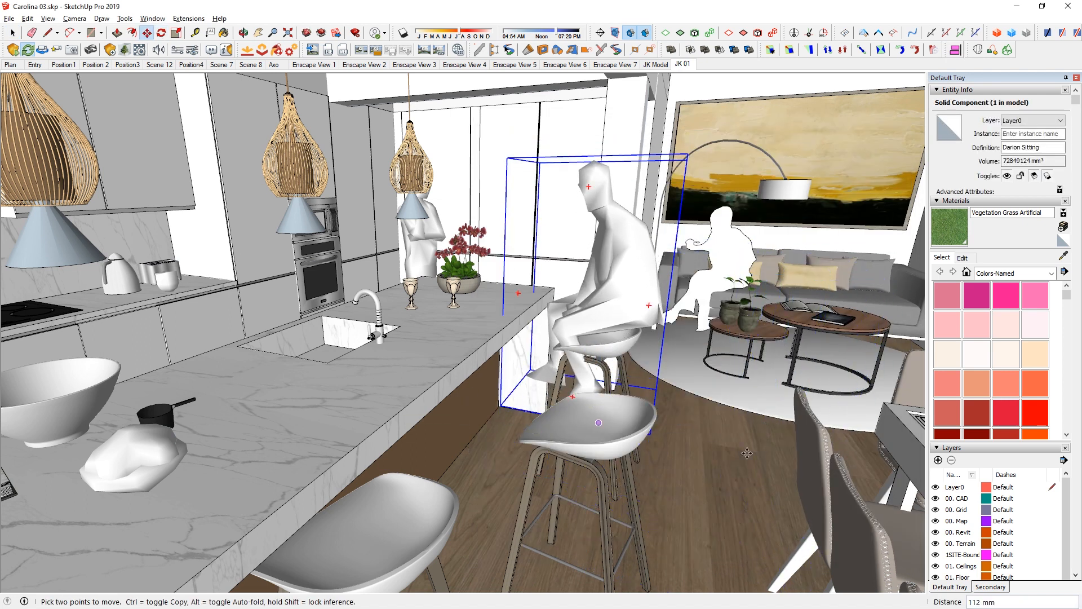
click(599, 423)
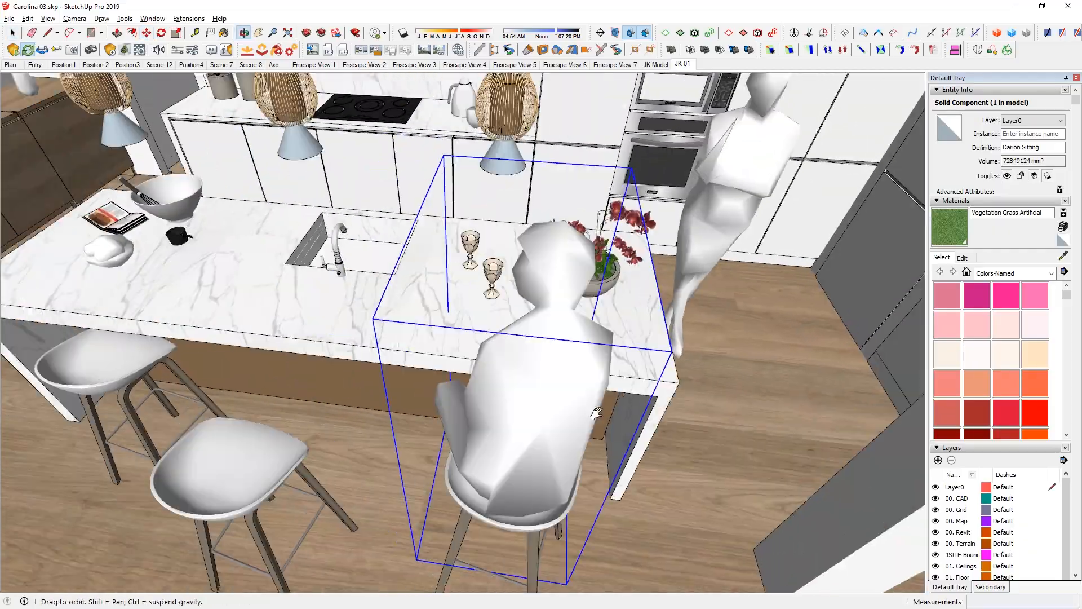
Flip the seated male figure at the kitchen island along the component's red axis.
right_click(558, 135)
mouse_move(620, 375)
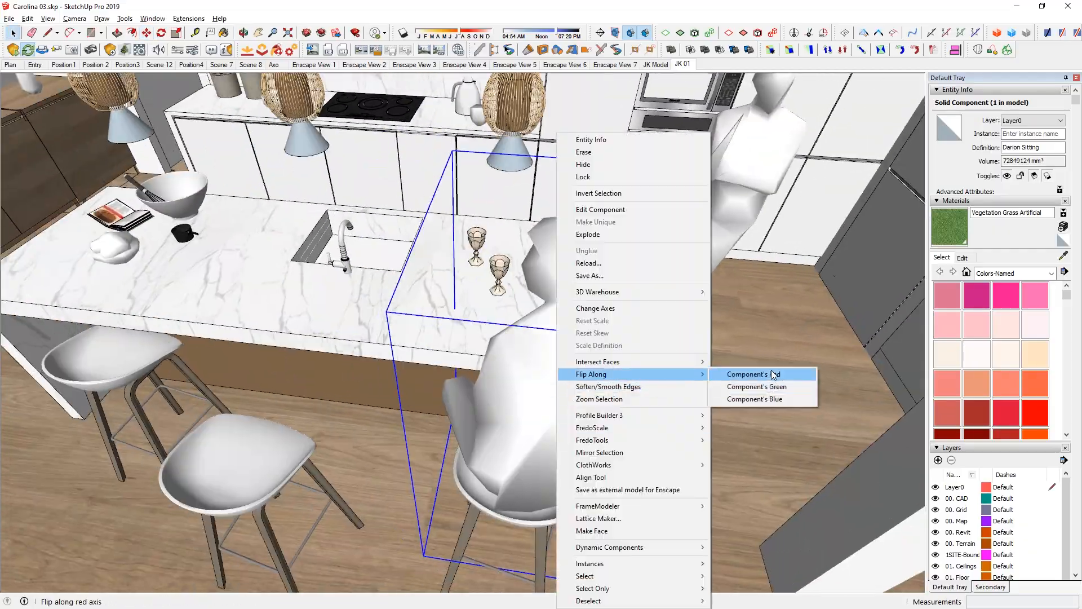
click(774, 374)
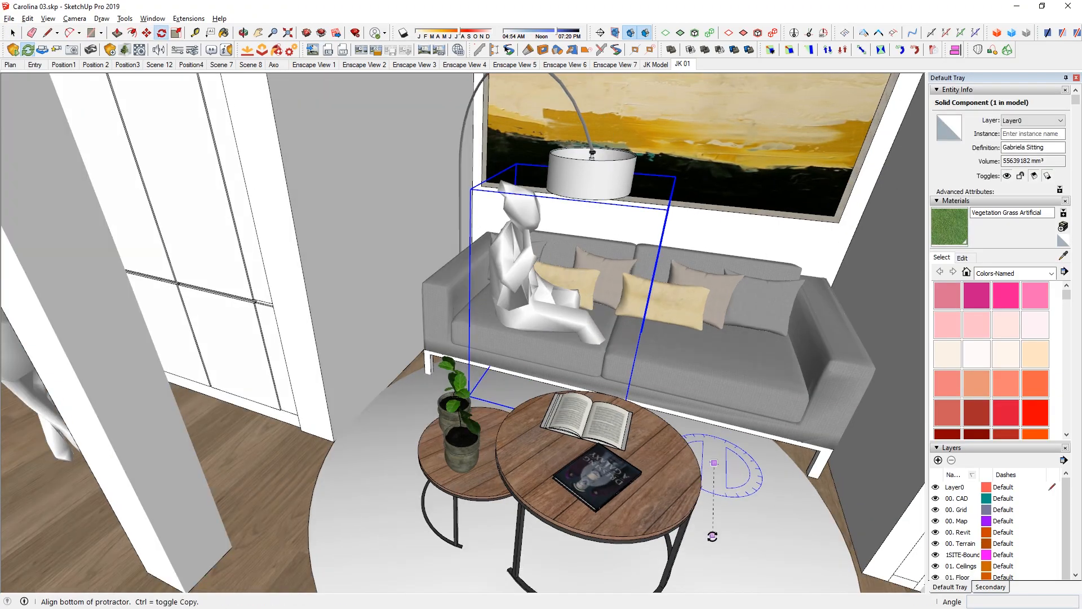
Position the seated female figure on the grey sofa behind the round coffee tables.
click(510, 315)
middle_drag(679, 334, 567, 326)
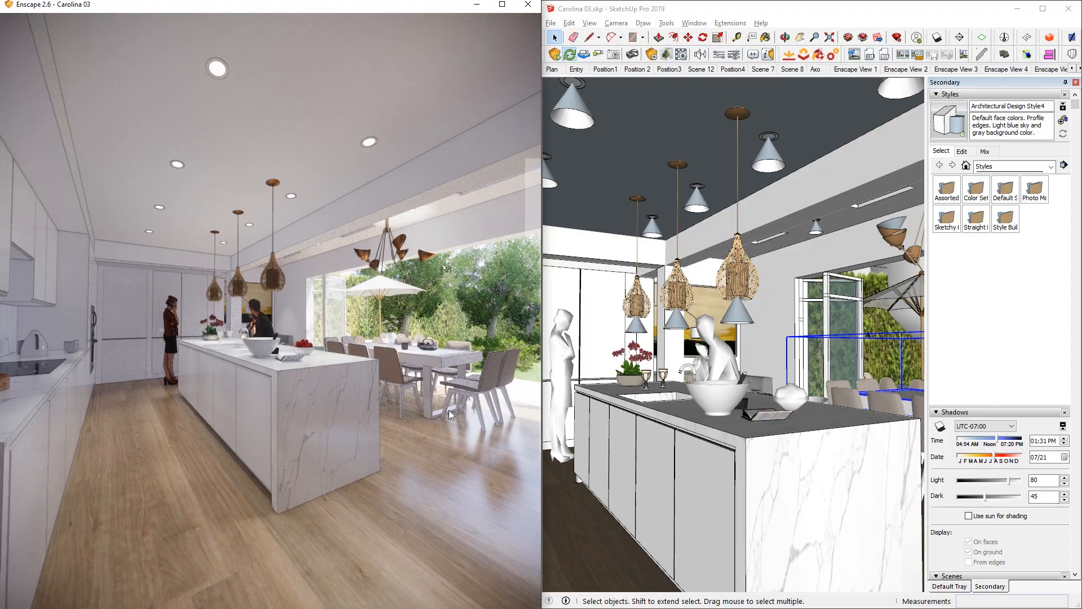
Set the sun to 09:32 AM on 09/15 and save the Enscape camera as a view named JK 02.
drag(993, 439, 1003, 459)
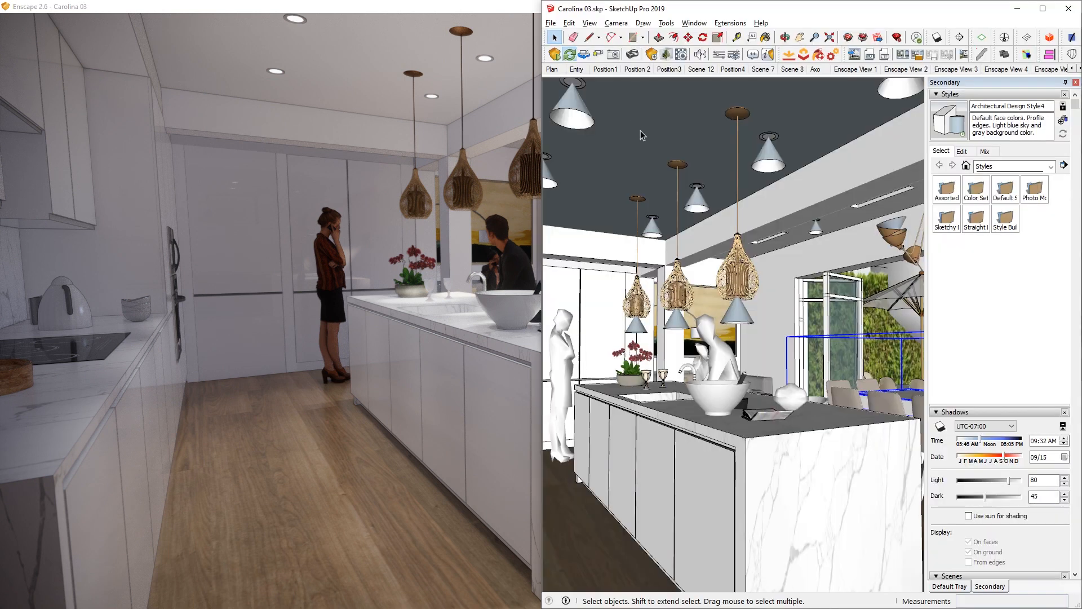
click(614, 56)
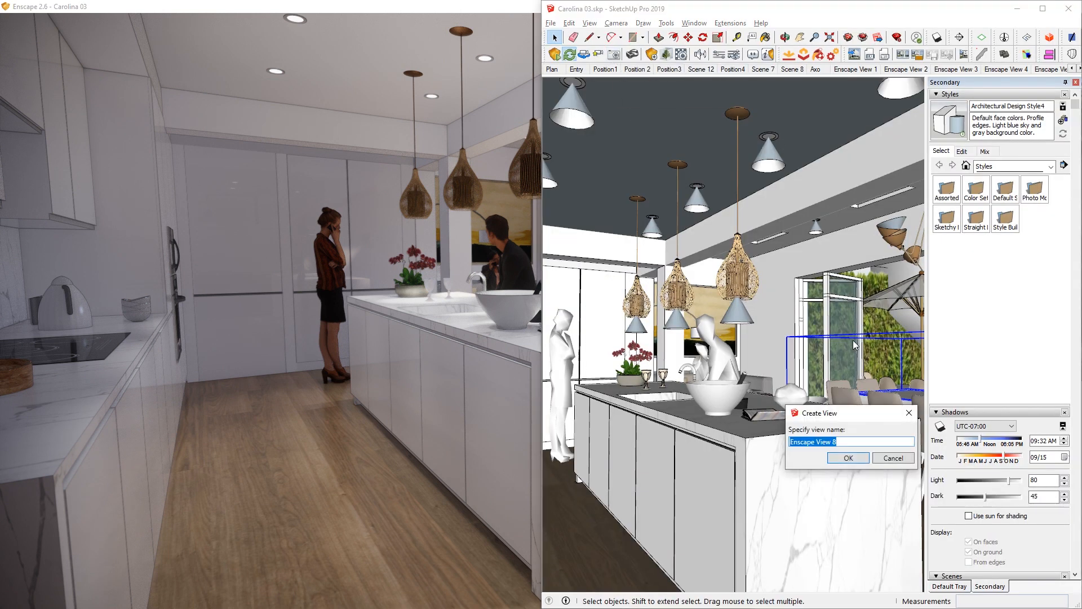
text(JK 02)
key(Return)
Delete the JK 01 scene and check the remaining scenes in the Enscape view list.
click(1042, 9)
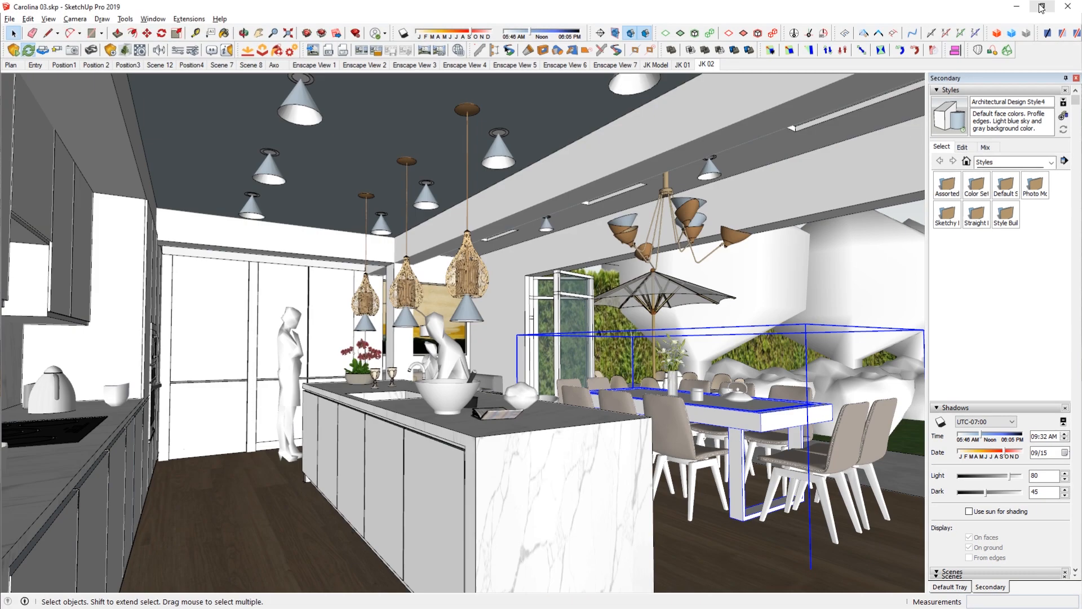
right_click(686, 67)
click(713, 138)
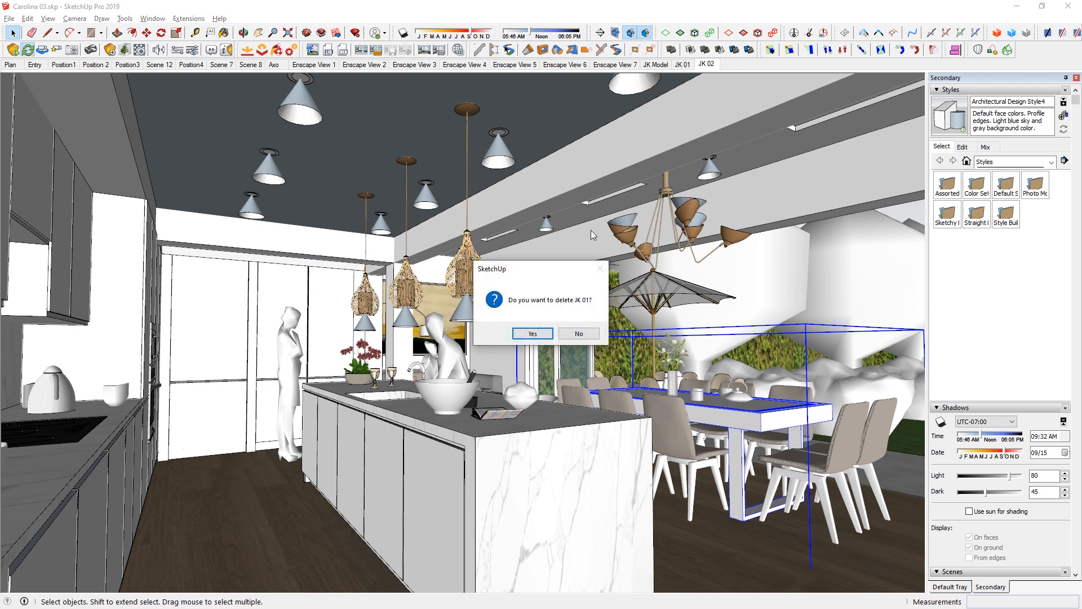
click(532, 333)
click(57, 50)
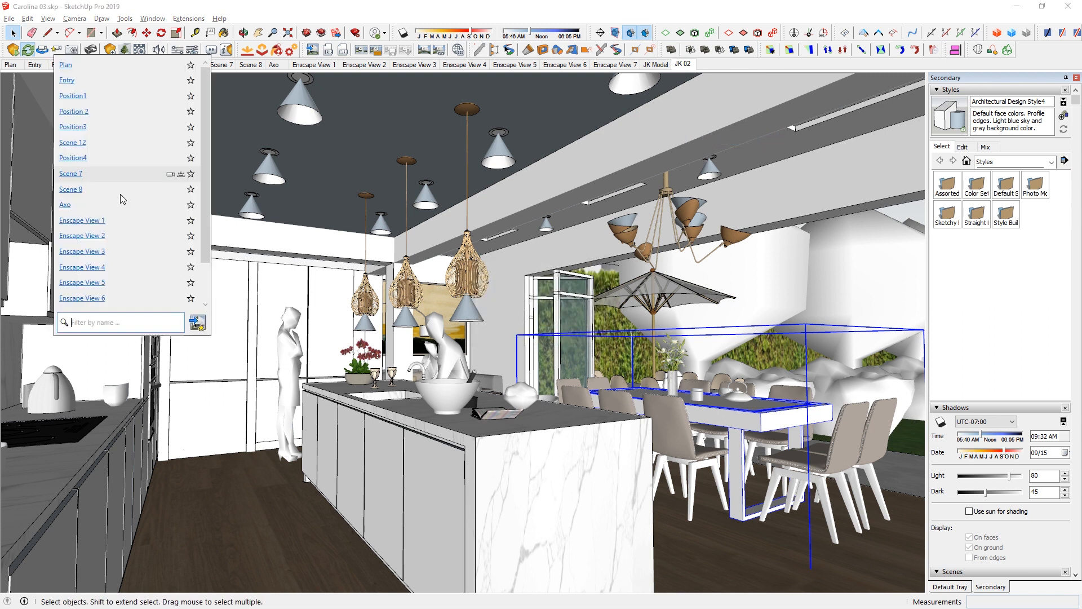
scroll(190, 298, down, 3)
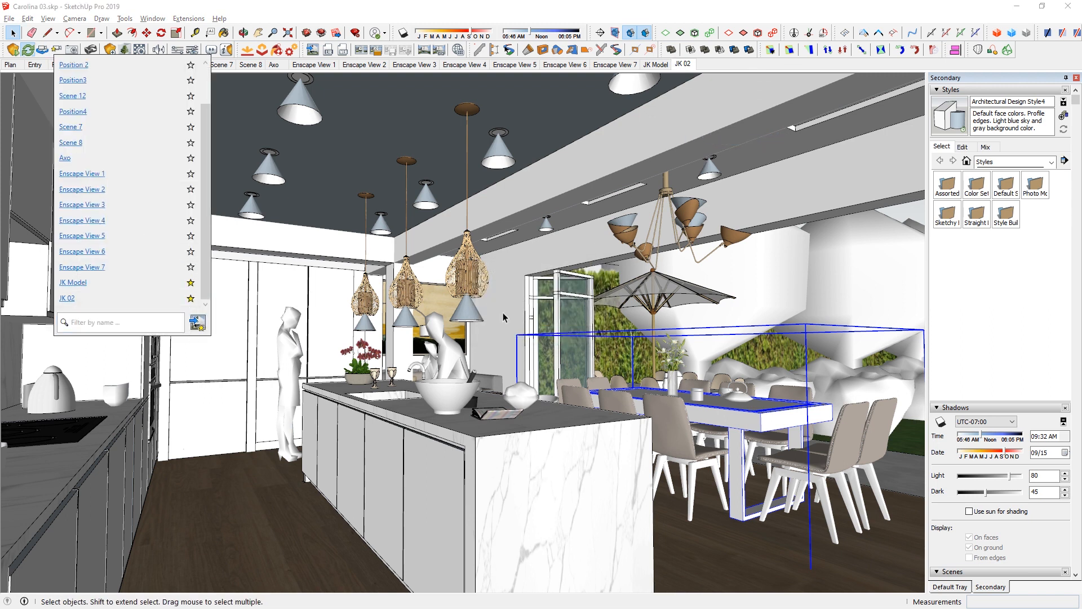
click(615, 5)
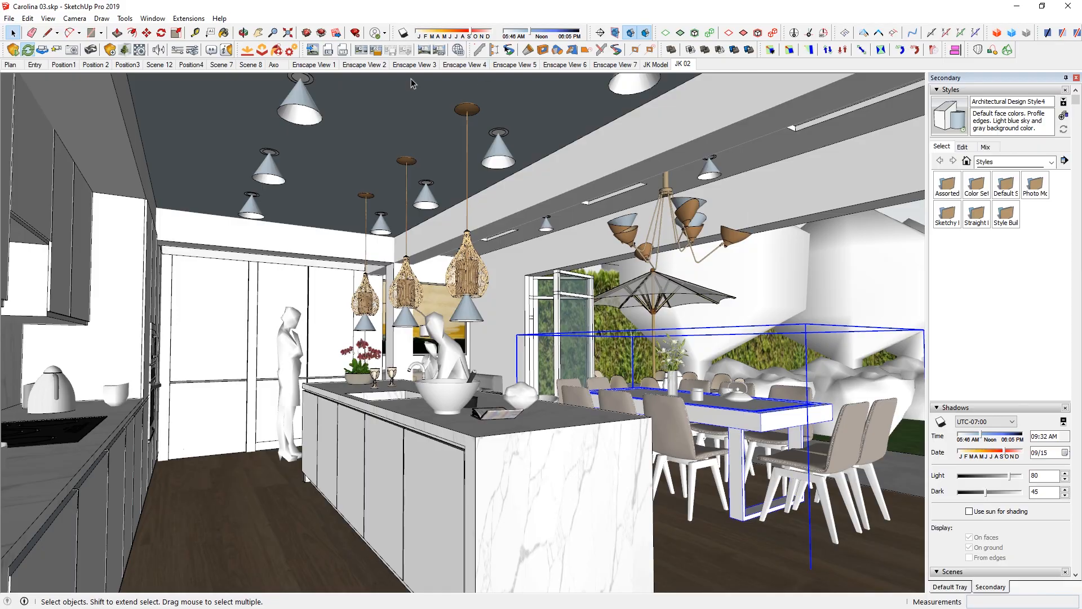
Save the current Enscape visual settings as a new preset named JK 01.
click(314, 49)
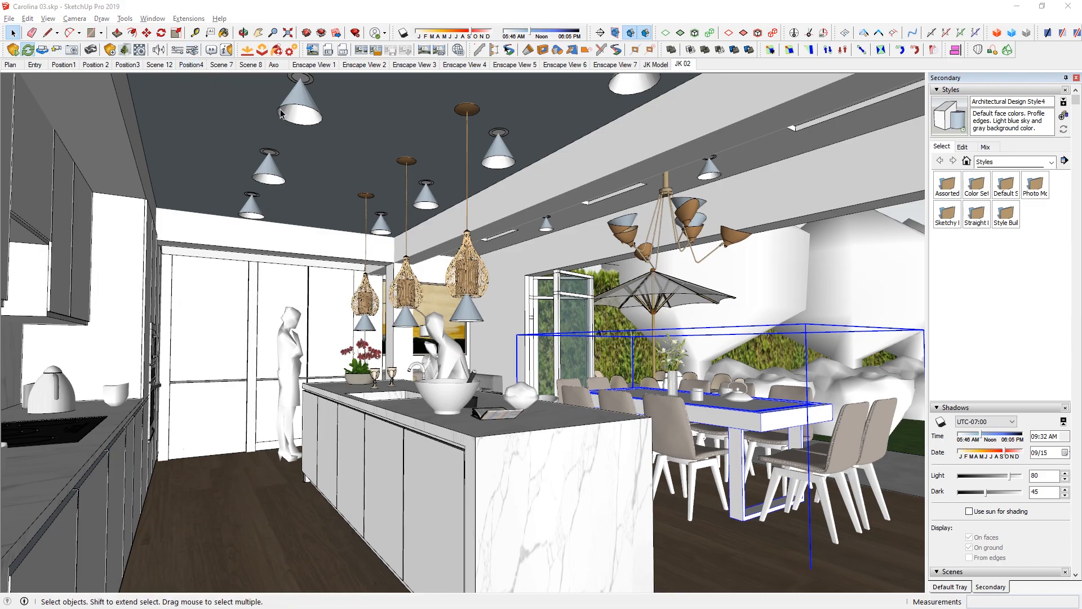
click(129, 125)
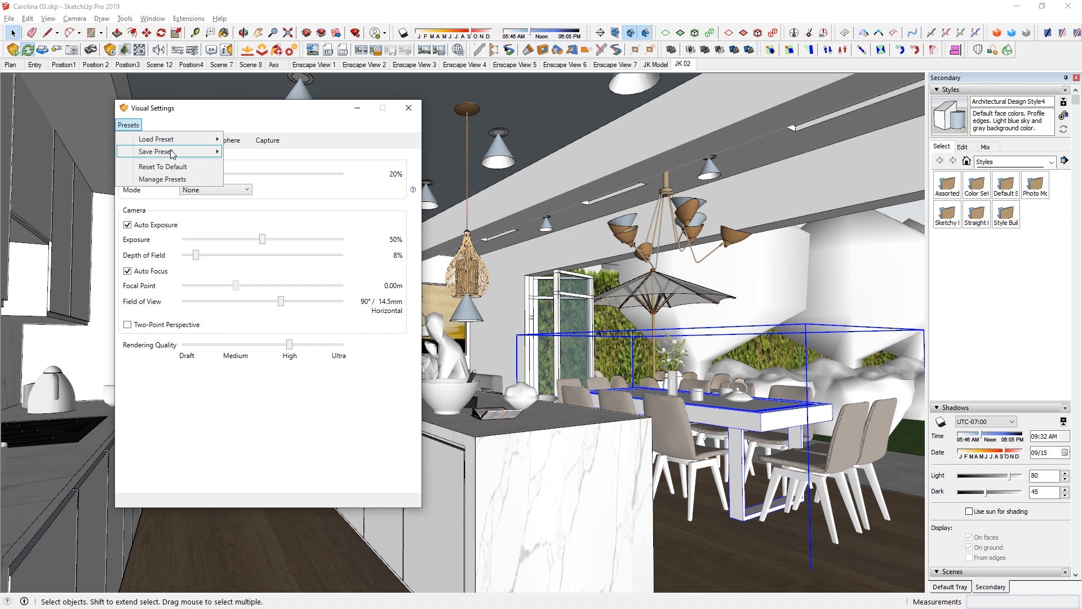
mouse_move(173, 151)
click(313, 151)
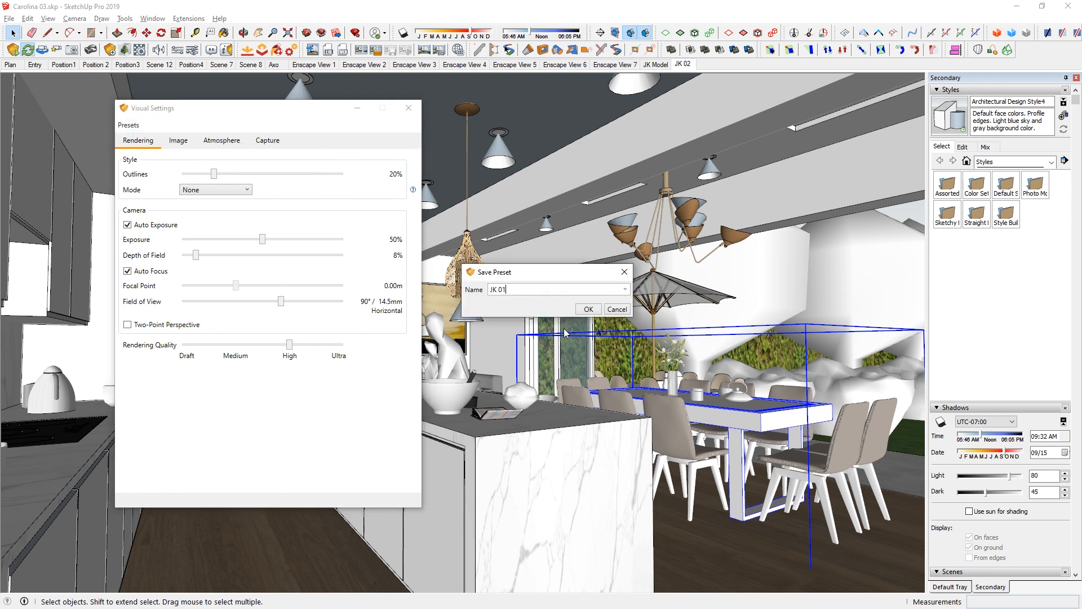
key(Return)
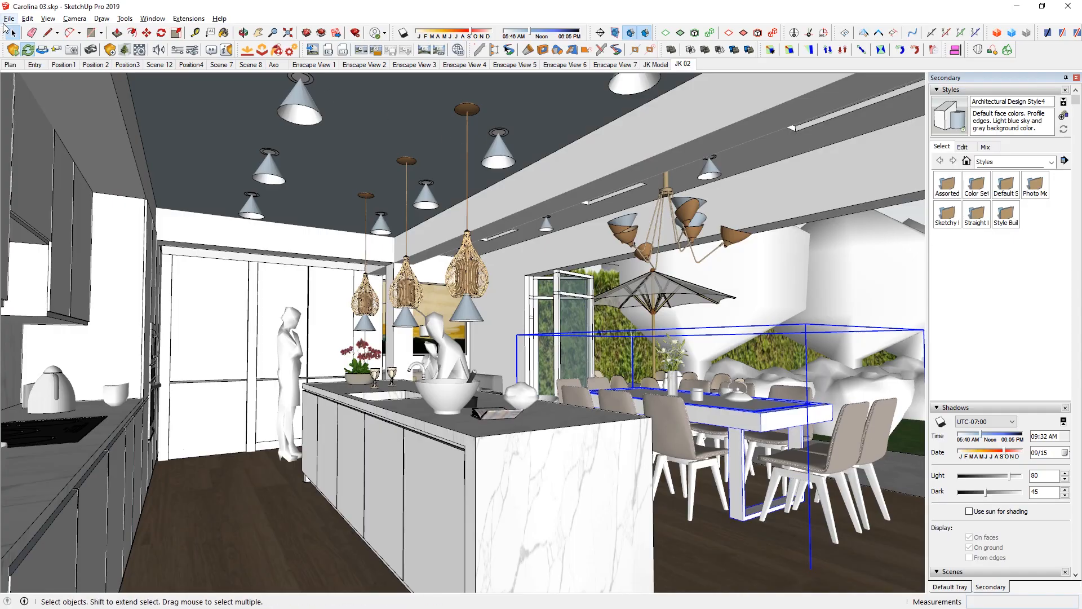
click(9, 18)
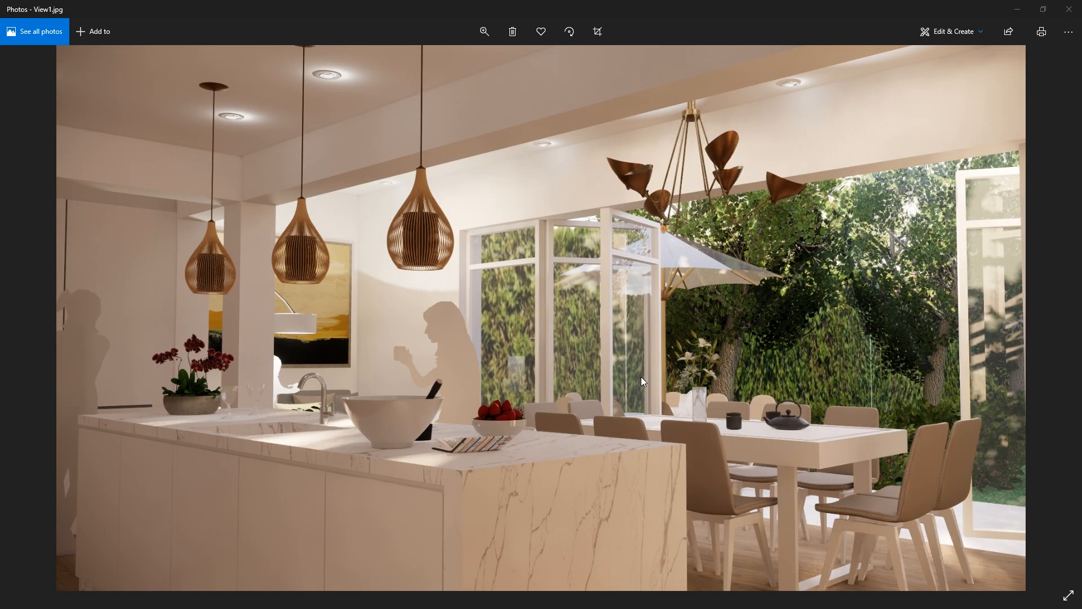
Place the View2.jpg render in Photos side by side with the SketchUp model showing the Enscape View 3 scene.
key(alt+Tab)
key(alt+Tab)
key(Right)
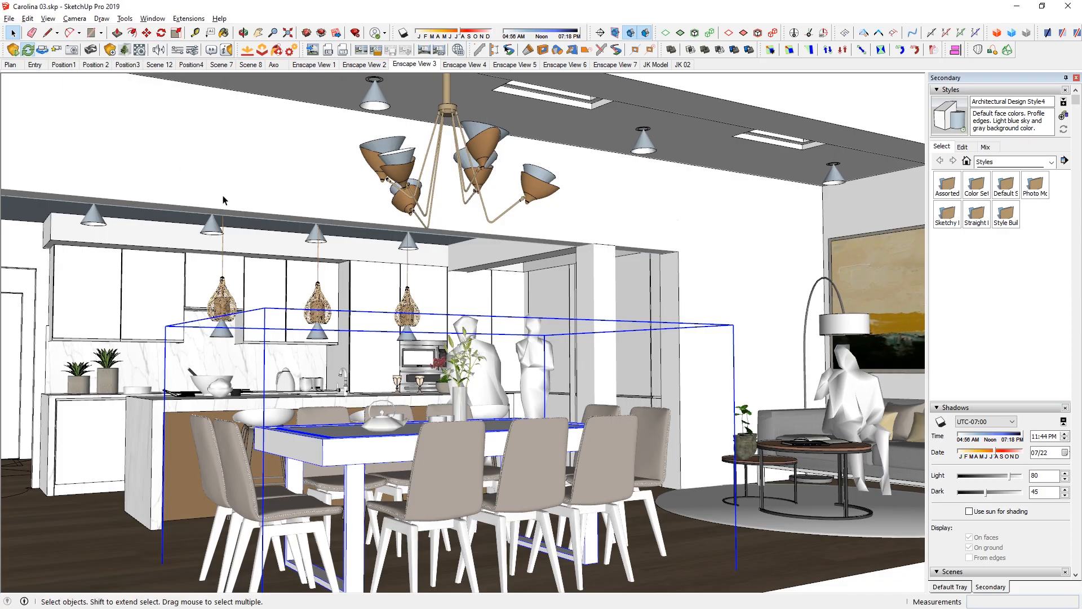
key(super+Right)
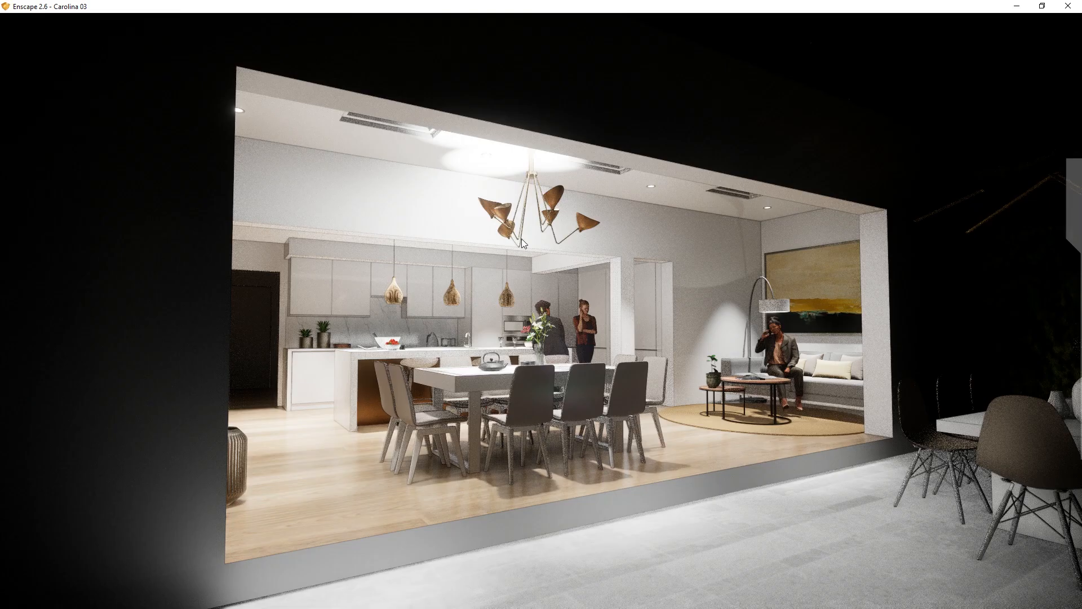
key(super+Left)
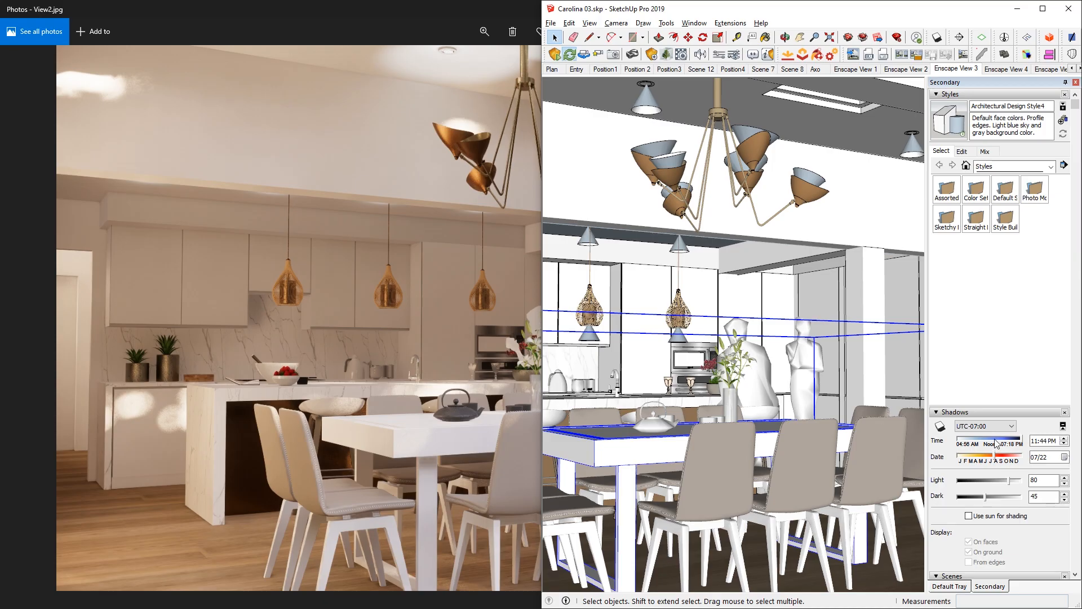
Set the sun to 12:26 PM on 07/10 and compare the Enscape dining view with the View2.jpg render.
drag(996, 443, 993, 443)
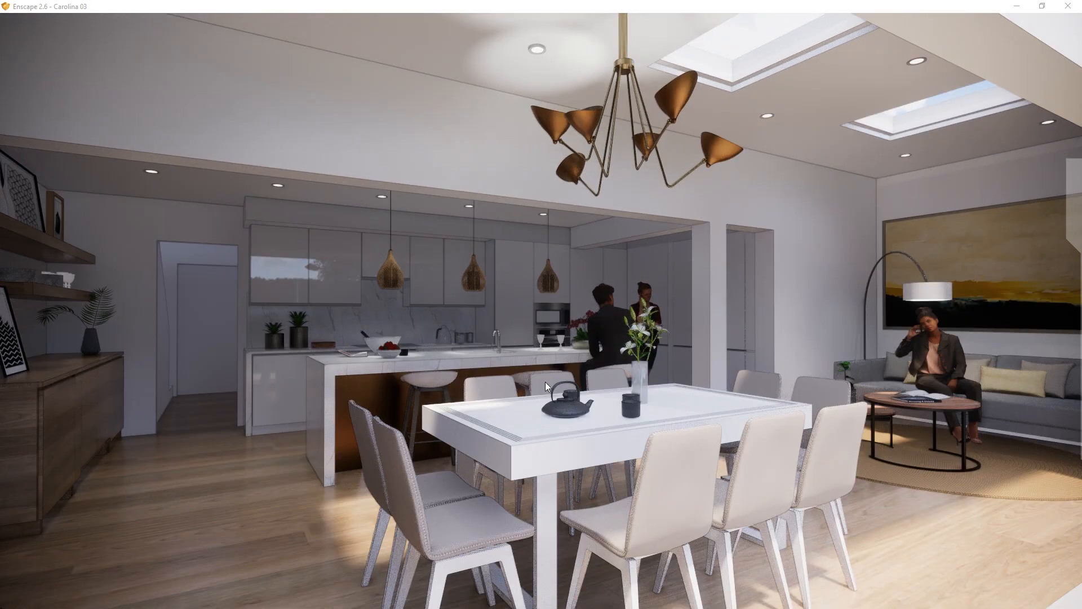
key(alt+Tab)
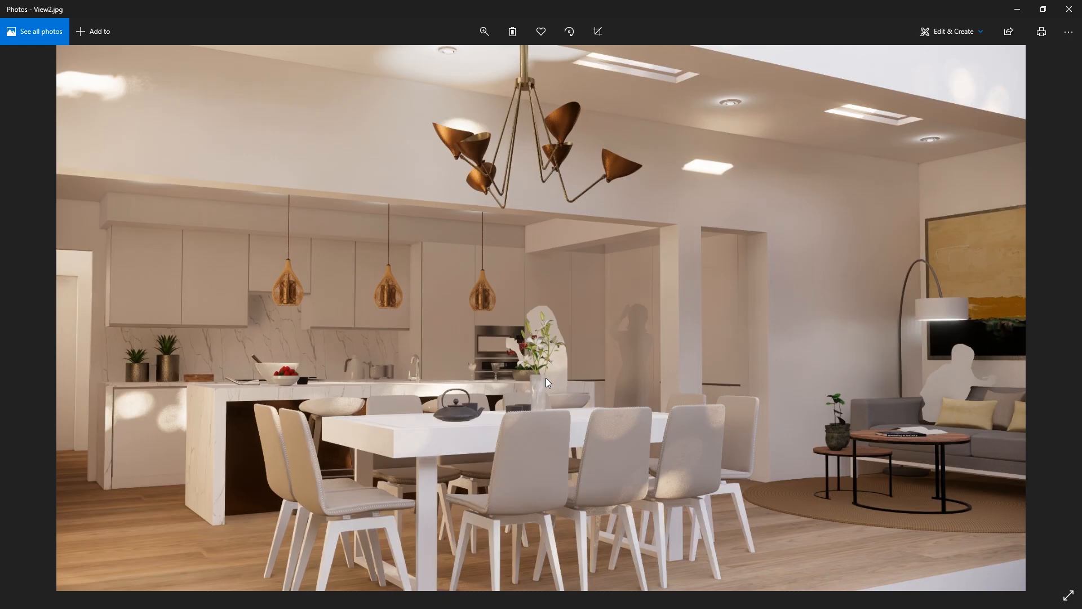
key(alt+Tab)
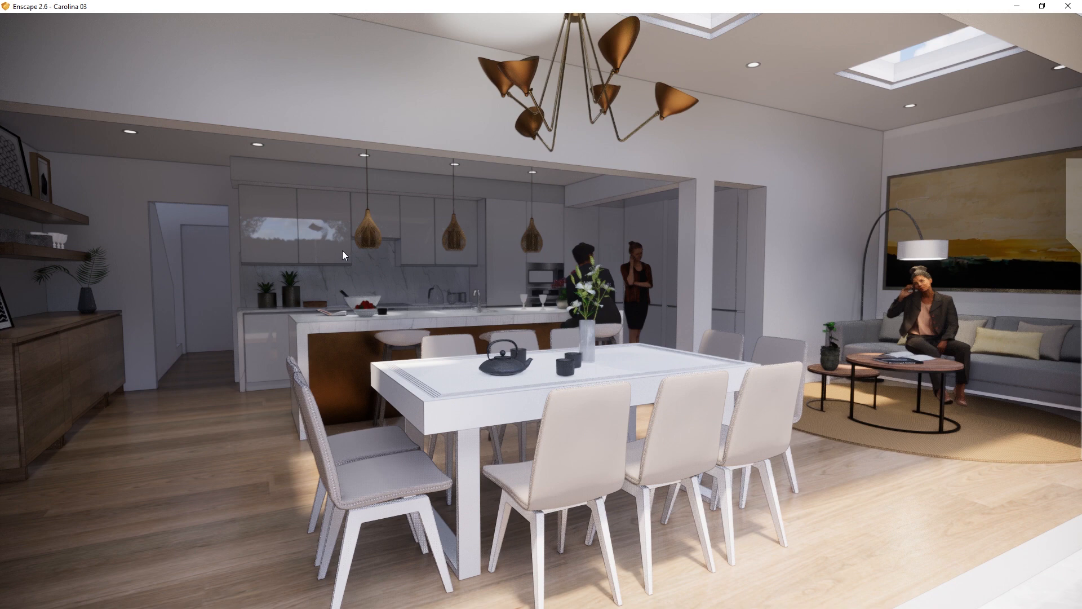
key(alt+Tab)
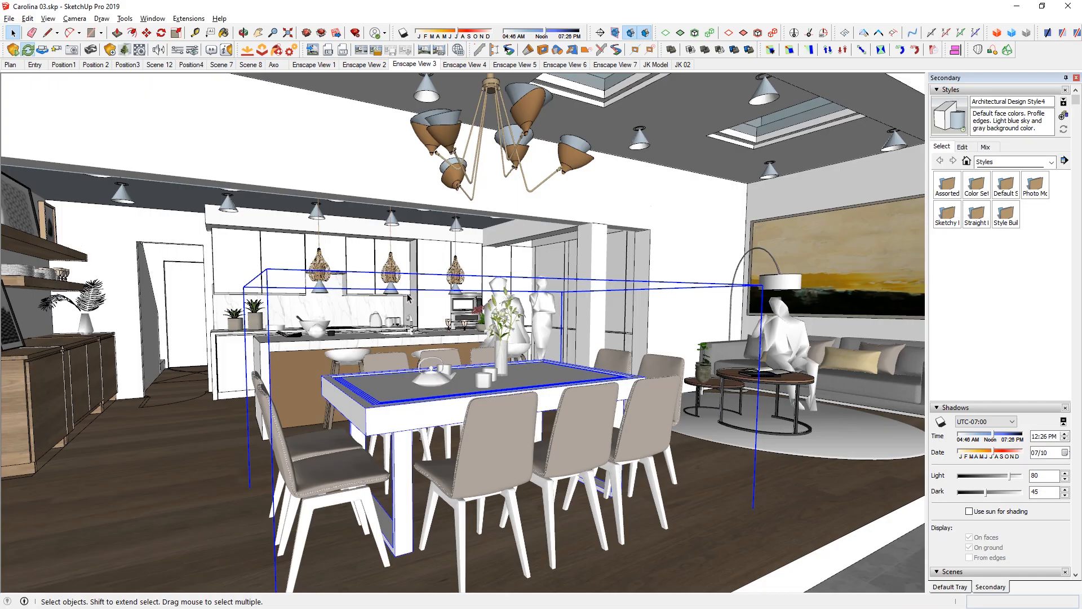
Set the Enscape depth of field to 0% and move the sun to 06:47 AM on 03/12.
click(192, 50)
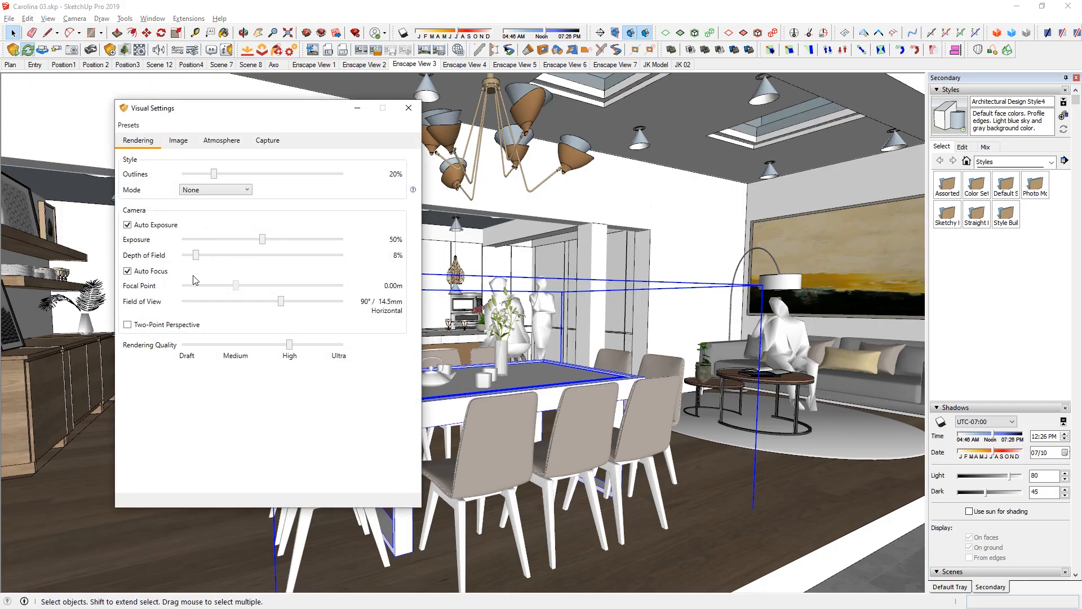
drag(193, 255, 137, 255)
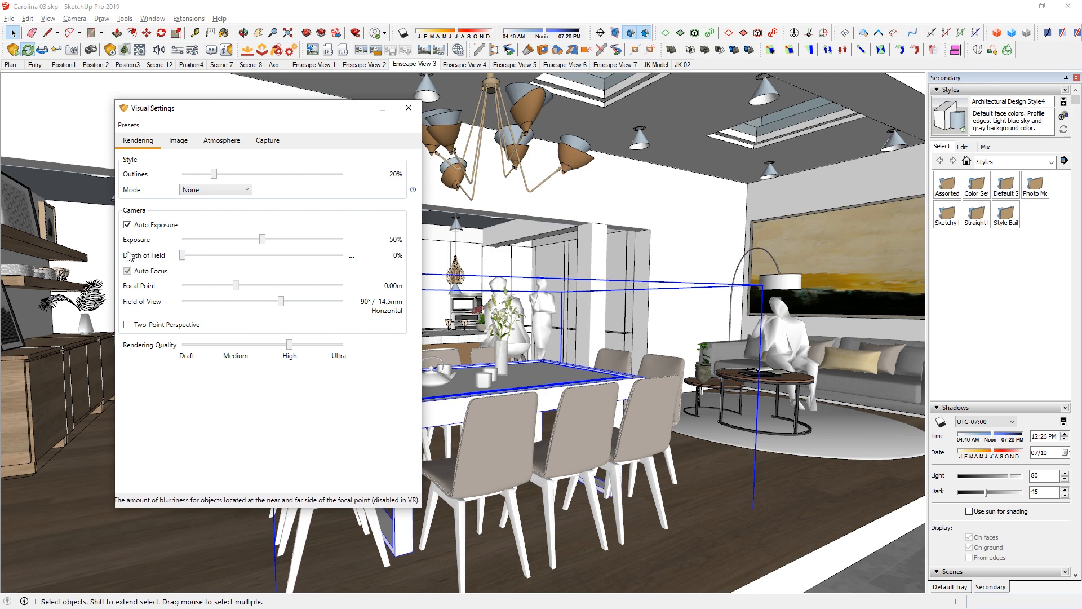
key(alt+Tab)
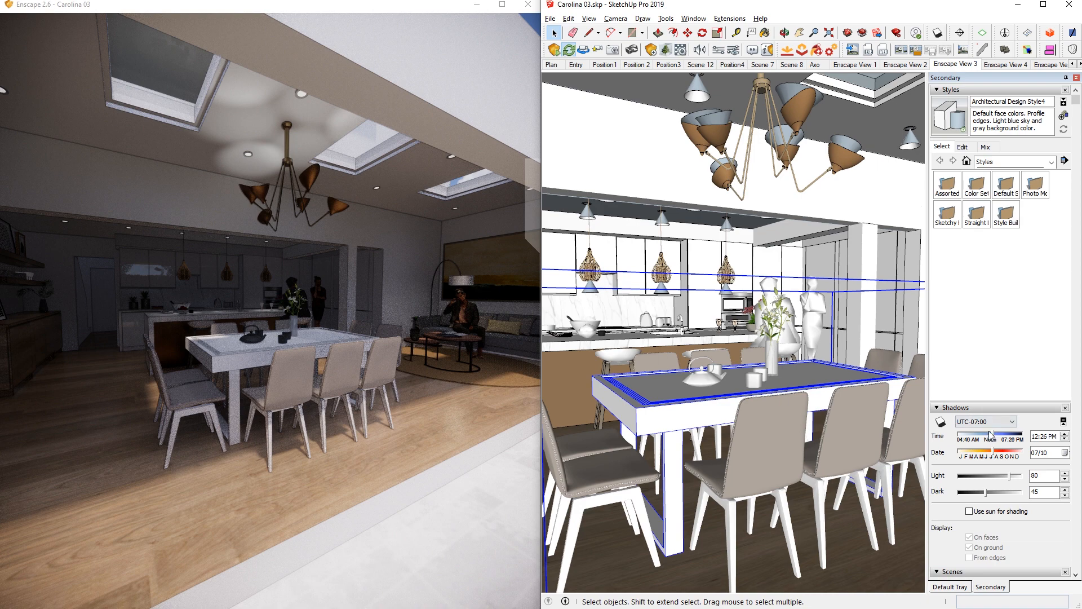
click(991, 436)
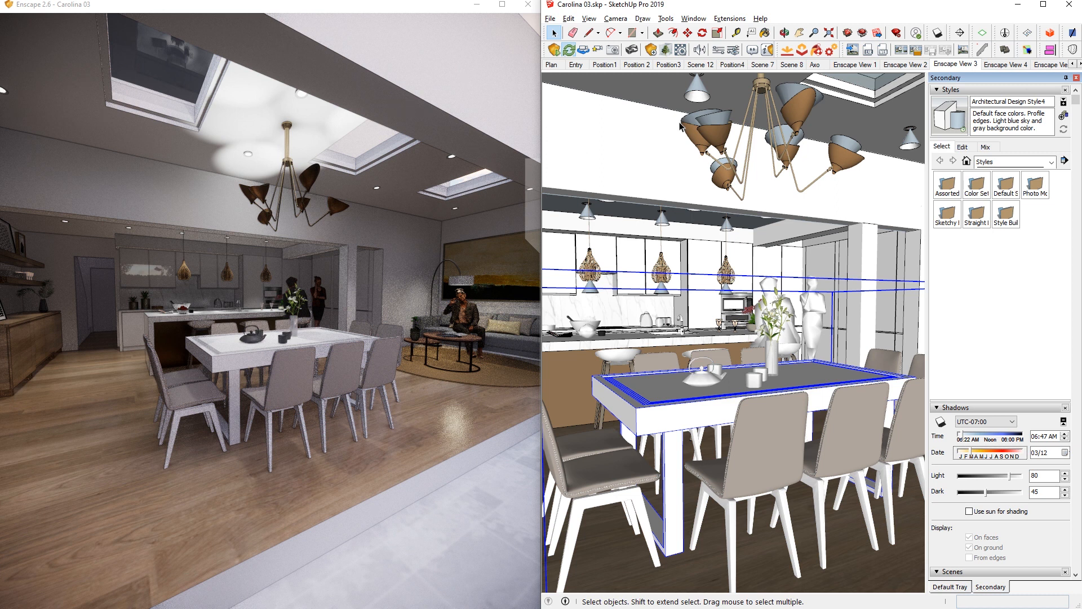
Reduce the chandelier's spot lights to 665 cd for the 60° beams and 195 cd for the 79.4° beams.
double_click(733, 119)
double_click(723, 117)
click(724, 117)
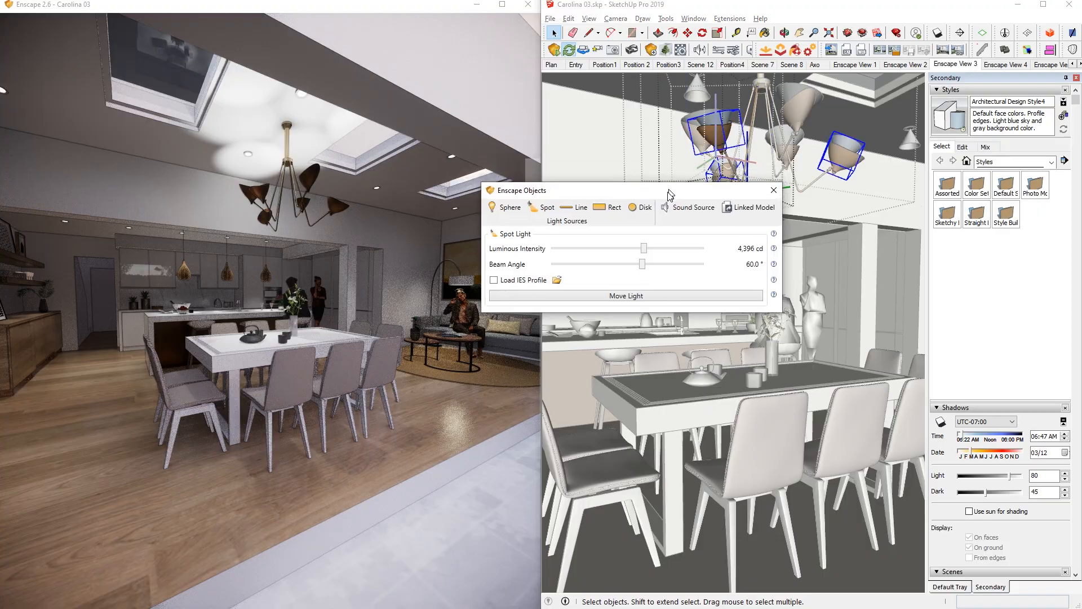
drag(668, 192, 662, 248)
drag(640, 312, 618, 309)
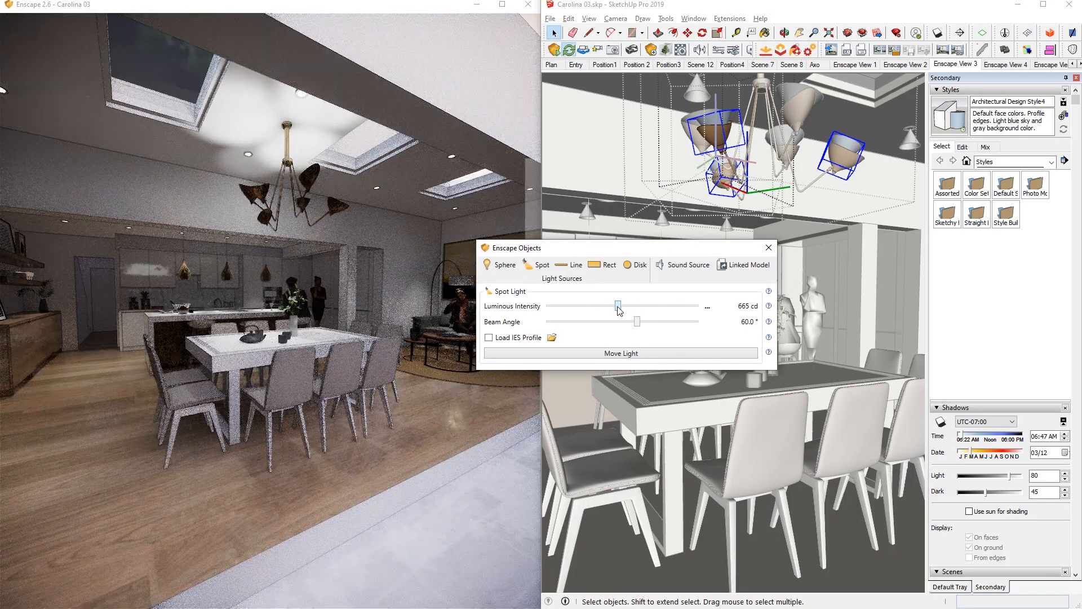
click(785, 143)
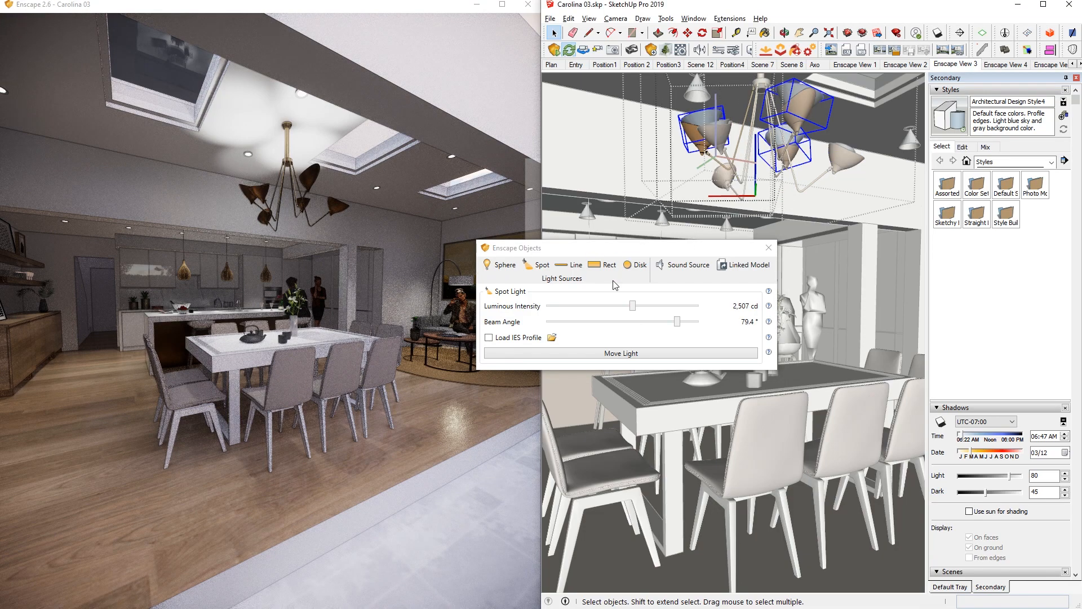
drag(634, 311, 605, 310)
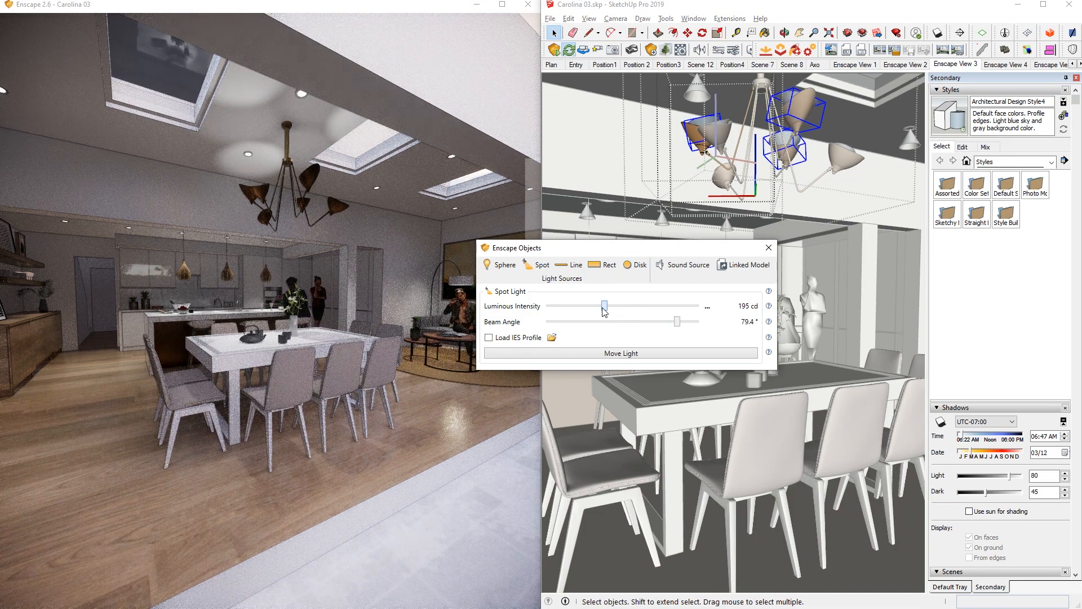
Lower the luminous intensity of the chandelier's 60° beam spot lights to 144 cd and close the Enscape Objects editor.
double_click(721, 130)
click(725, 120)
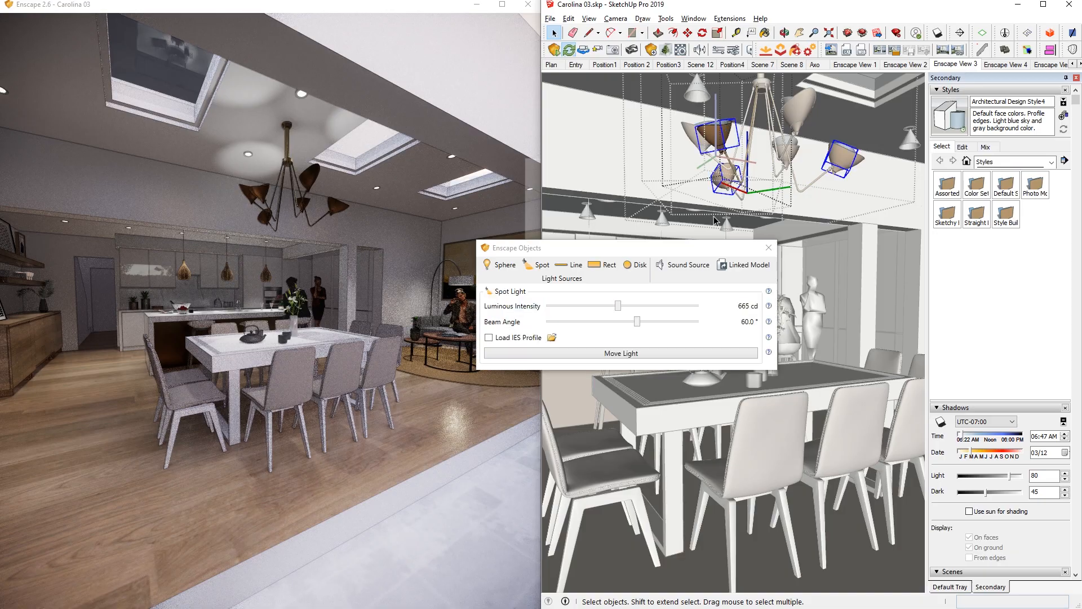
drag(619, 307, 601, 307)
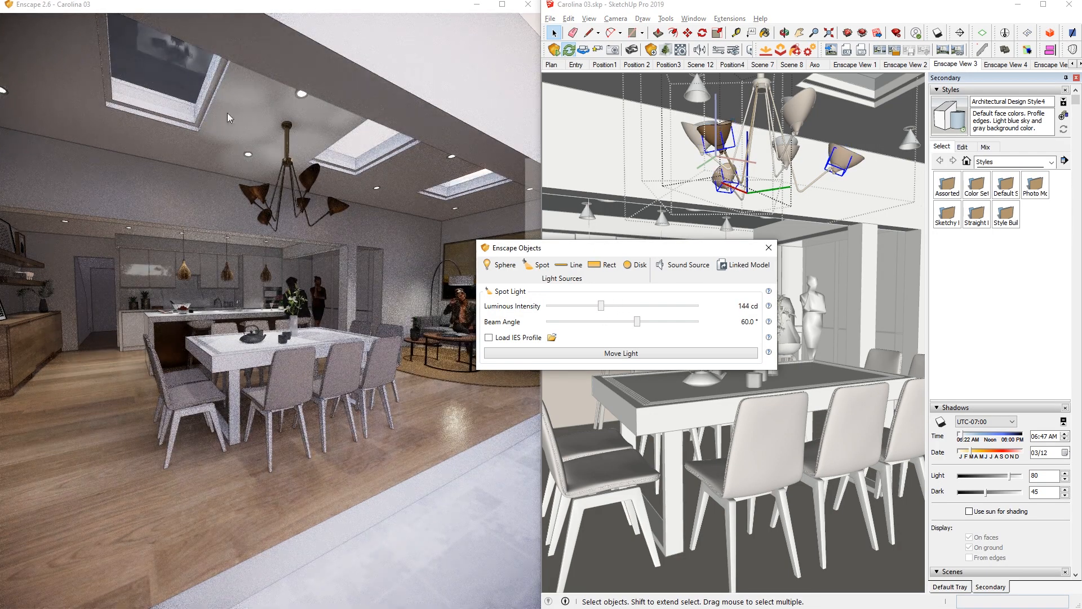
click(768, 248)
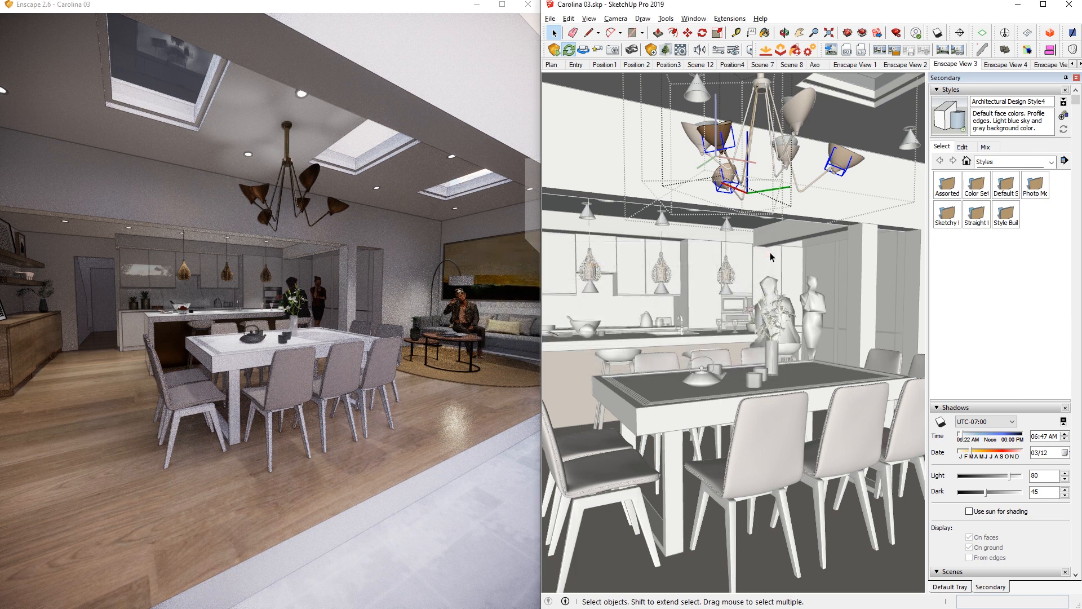
Set the sun brightness to 13% in the Enscape atmosphere settings and close Visual Settings.
click(733, 50)
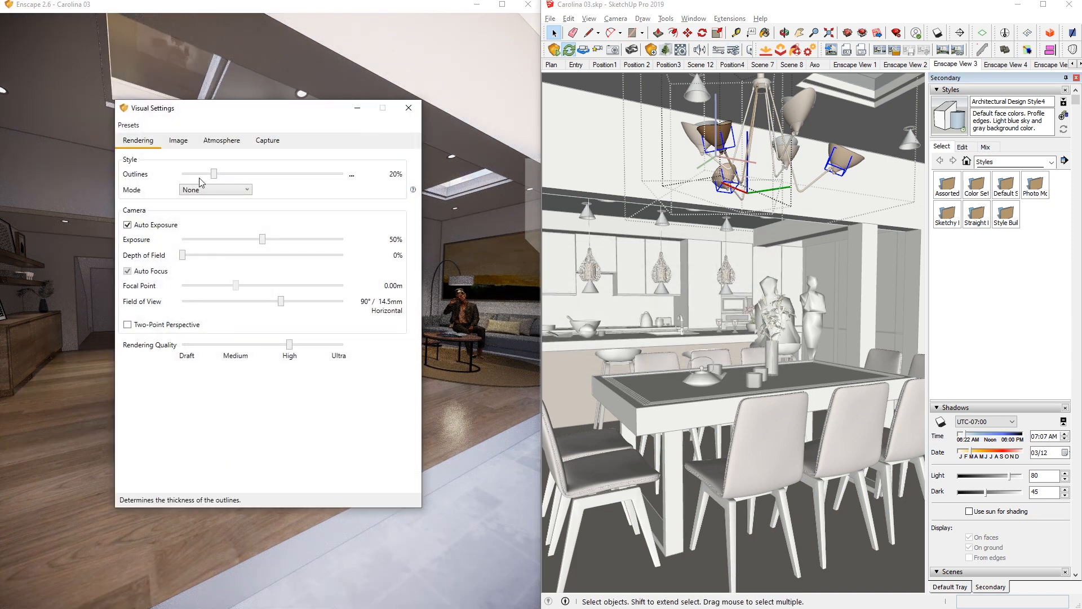
click(174, 142)
click(212, 142)
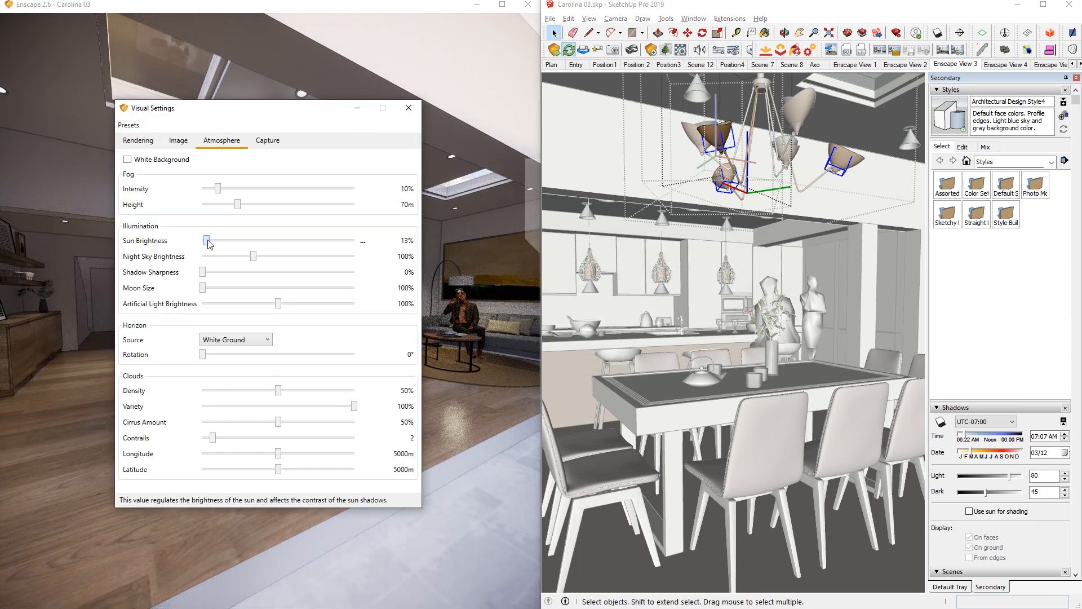
click(409, 108)
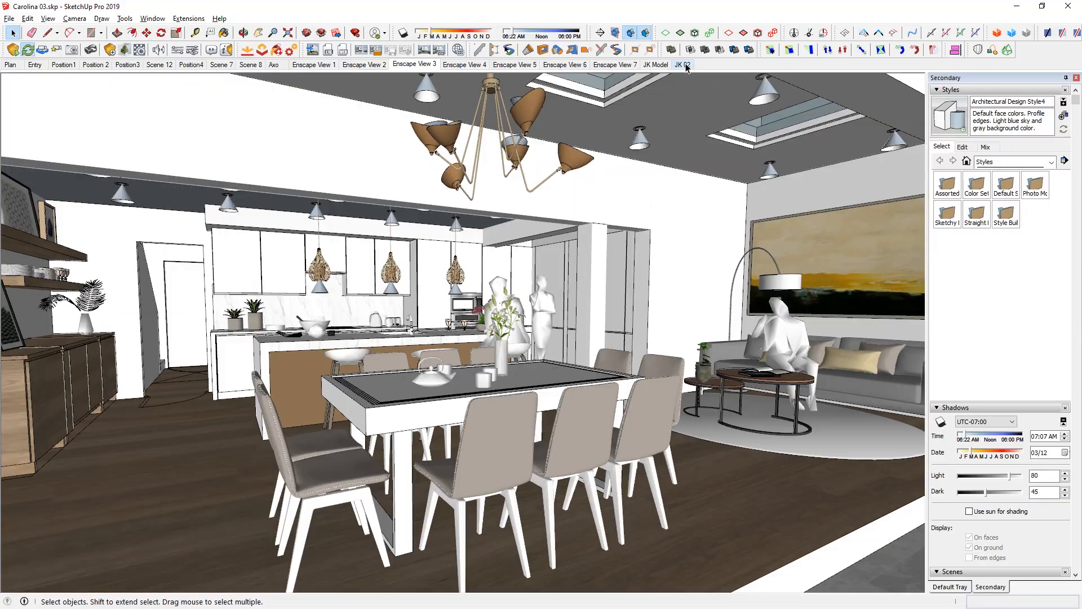
Add a new scene from the current dining view and rename the existing JK 02 scene as JK 01.
right_click(686, 65)
click(714, 109)
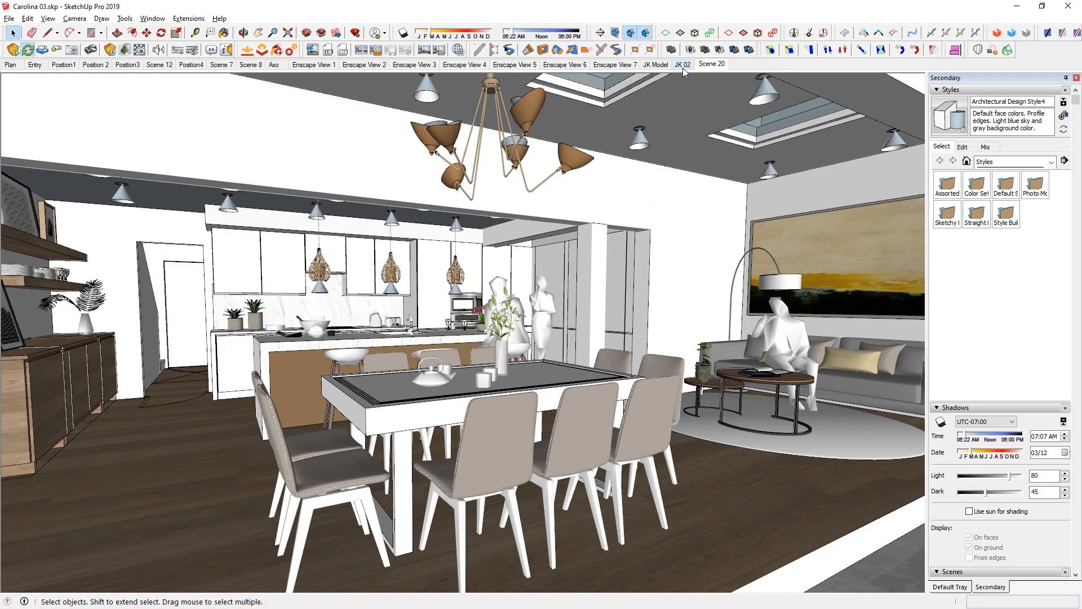
right_click(682, 68)
click(713, 130)
text(JK 01)
key(Return)
Rename the newly added scene as JK 02 and check the dining view in Enscape.
right_click(719, 64)
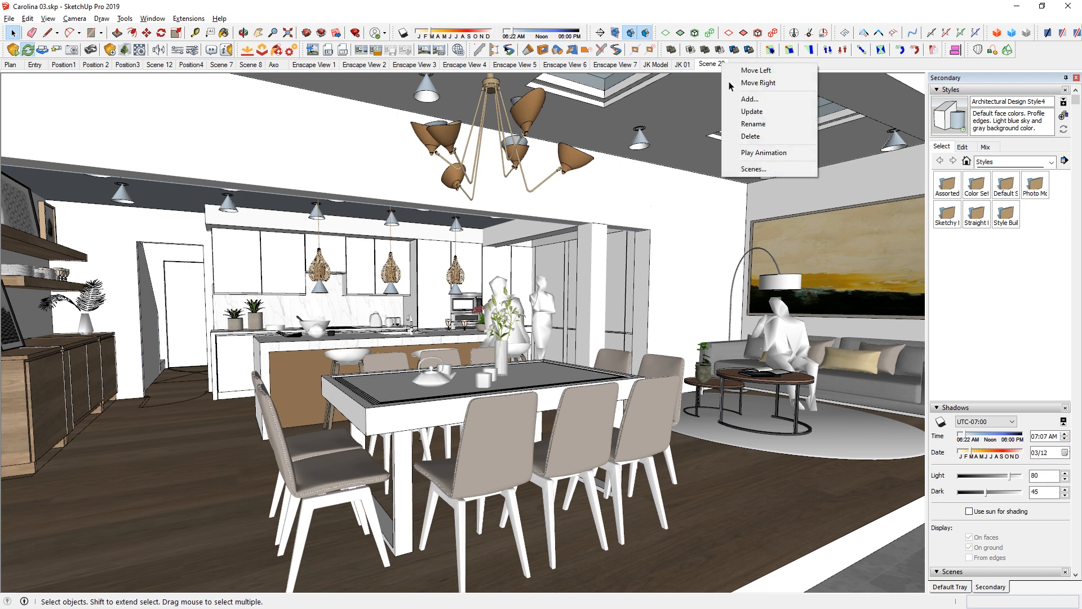
click(769, 124)
text(JK 02)
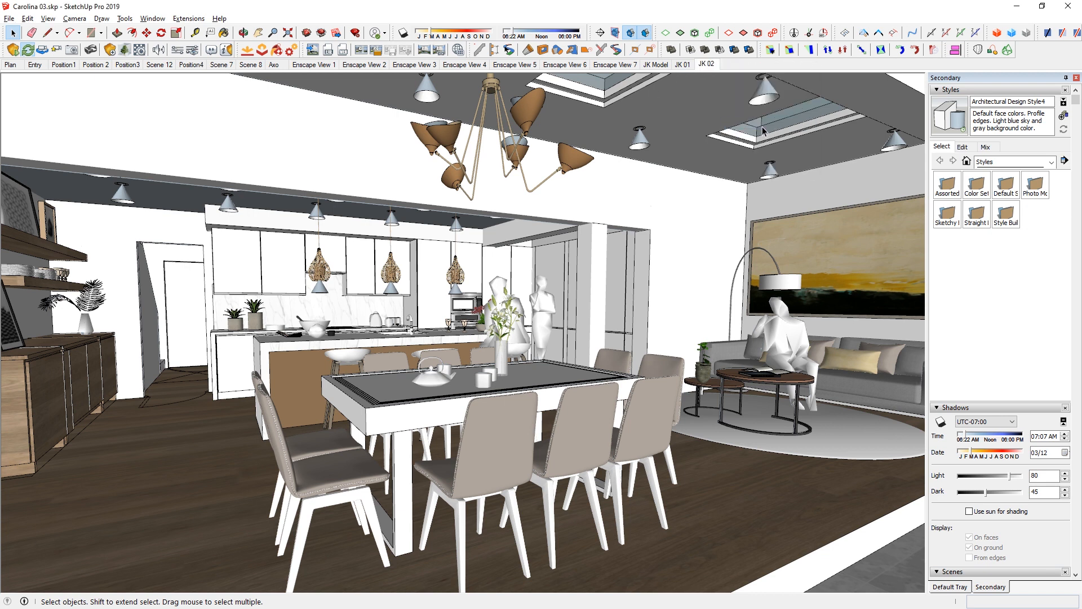
key(Return)
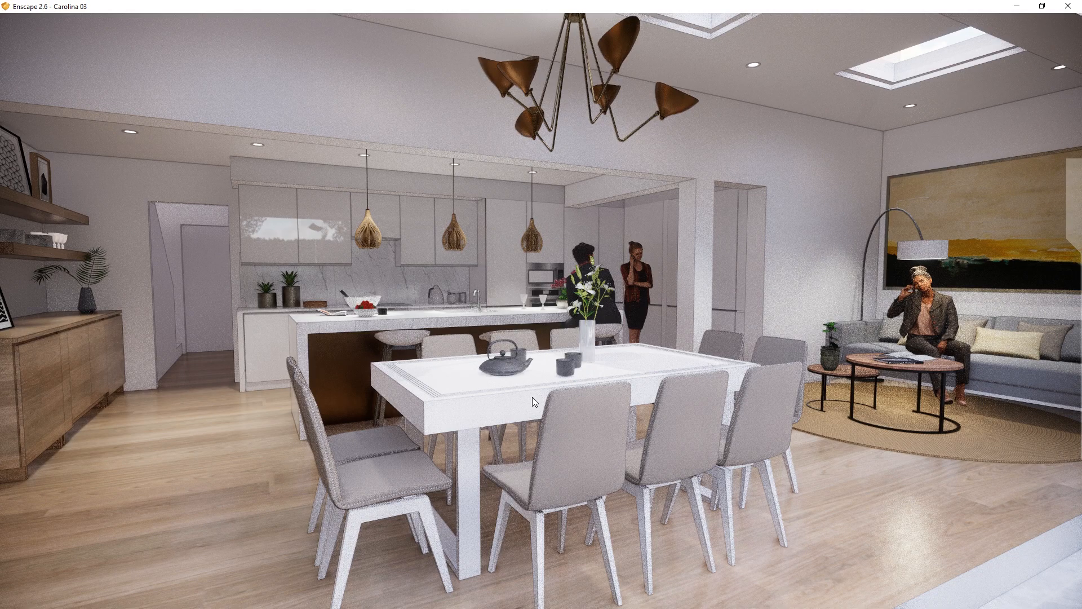
key(alt+Tab)
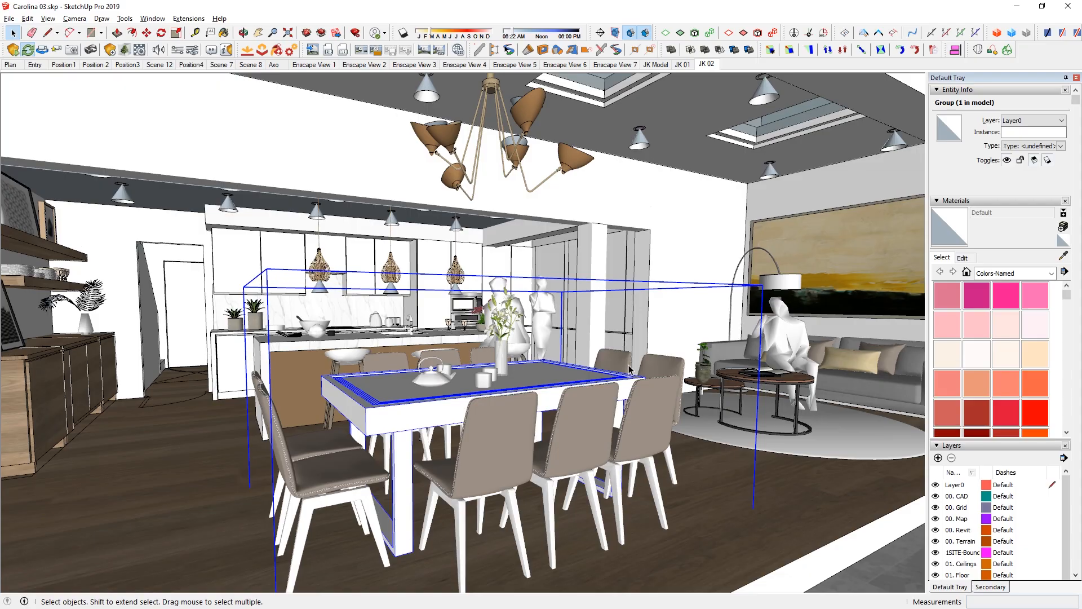
For the Enscape View 4 scene, set the sun brightness to 80% and the sun to 10:09 AM on 07/13.
click(315, 48)
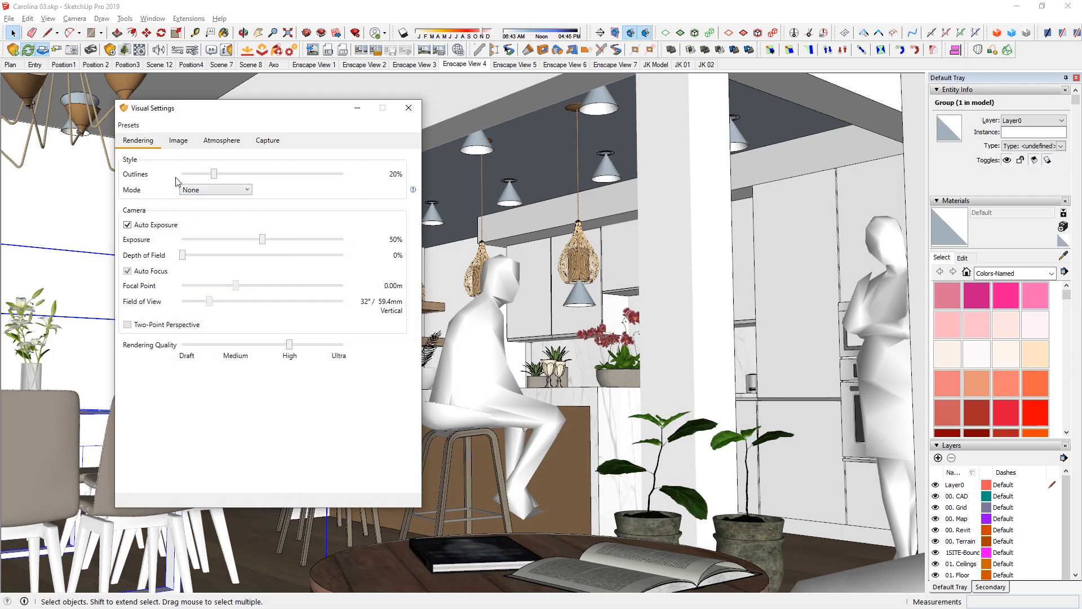
click(214, 143)
drag(208, 241, 226, 241)
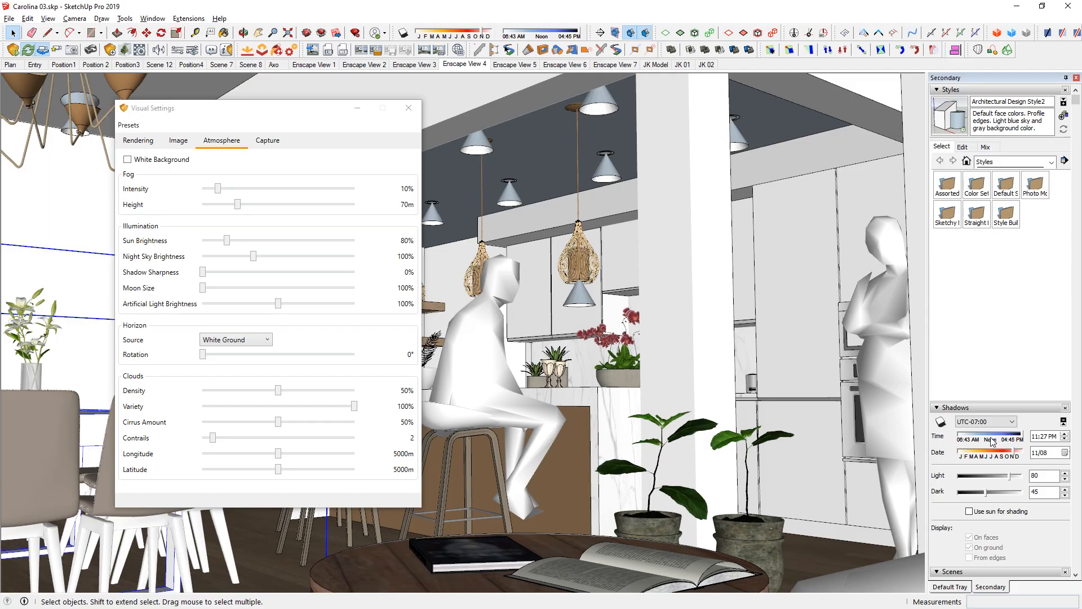
click(993, 440)
click(995, 451)
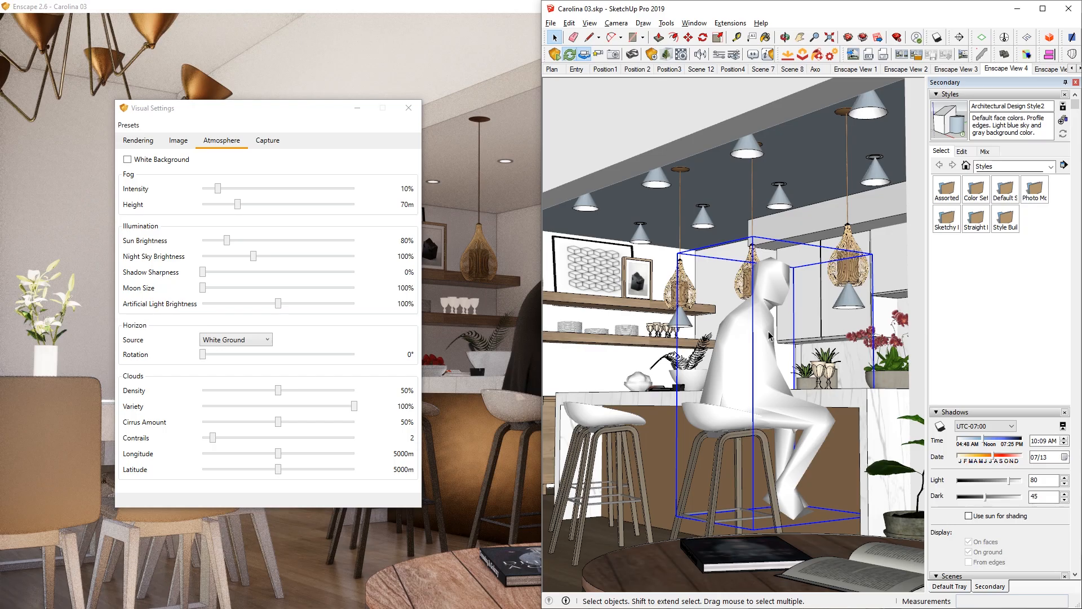
Delete the seated figure at the kitchen island and add a new scene named JK 03.
key(Delete)
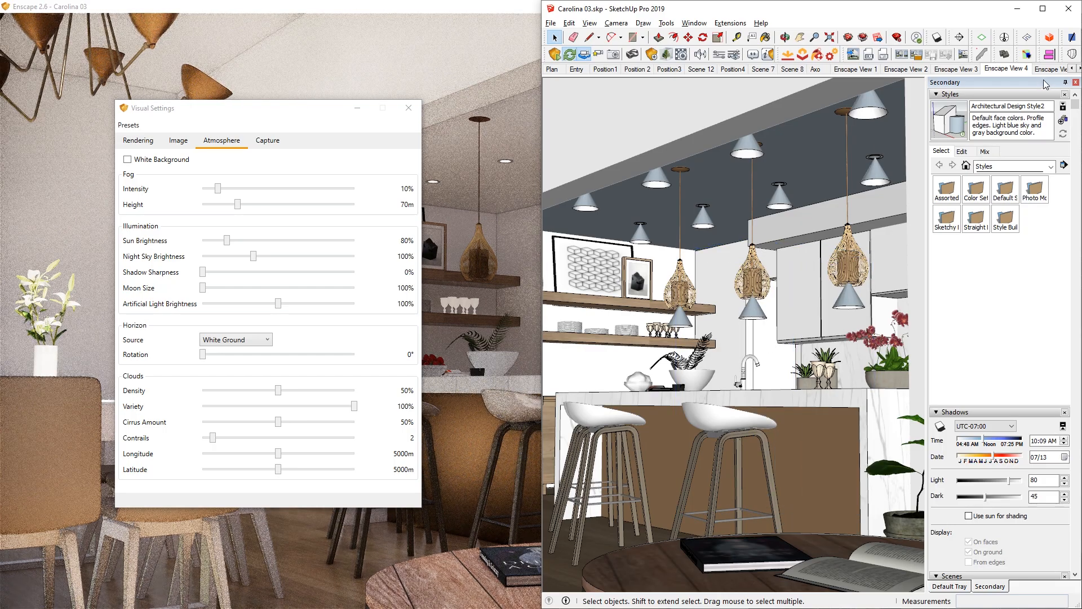
click(1043, 9)
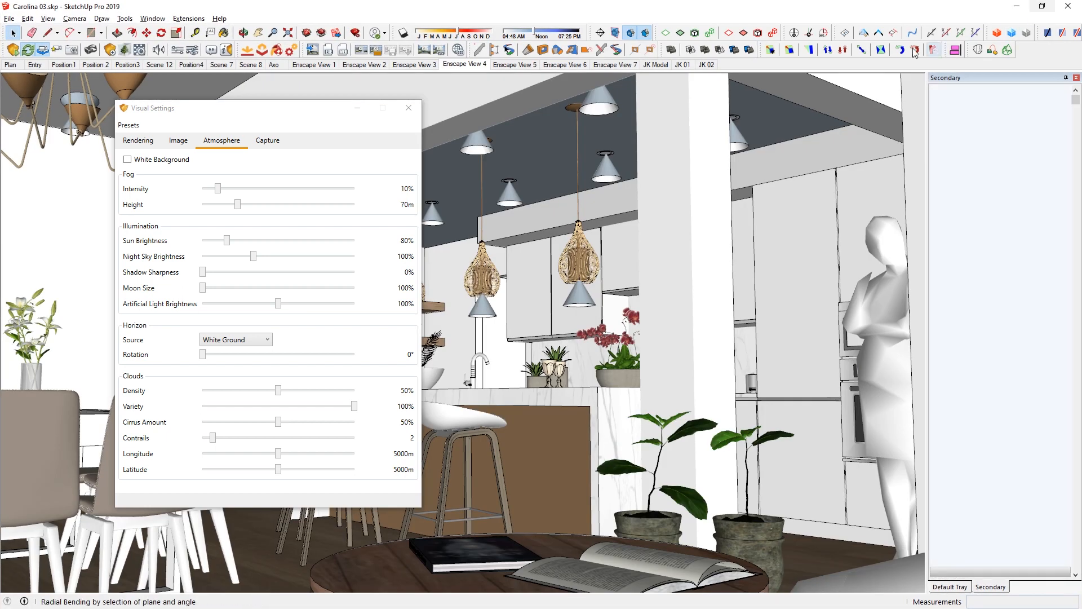
right_click(713, 67)
click(755, 100)
right_click(736, 67)
click(769, 126)
text(JK 03)
key(Return)
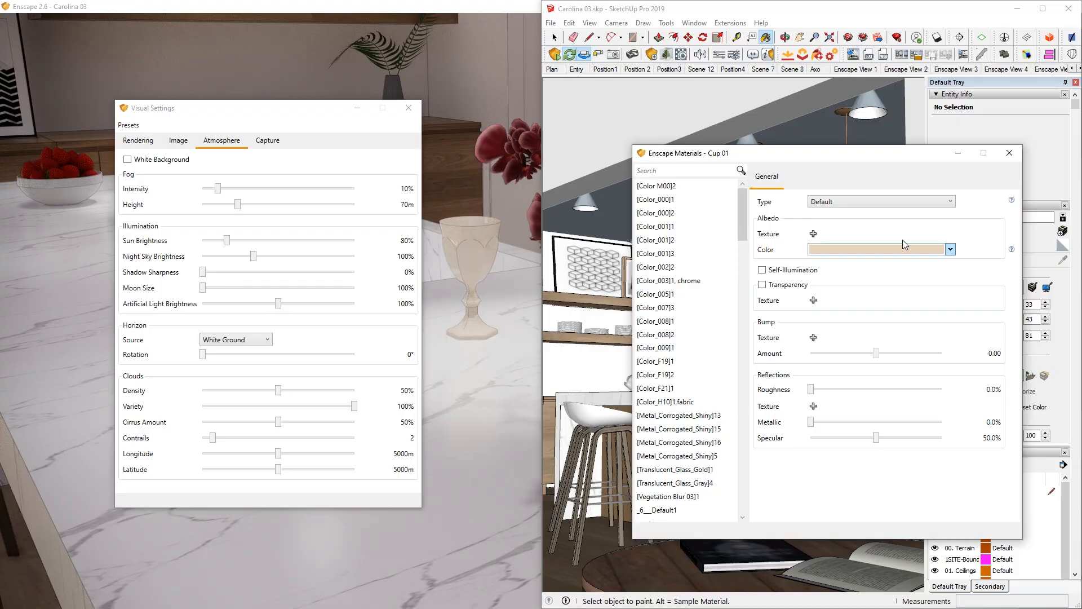
Keep the Cup 01 Enscape material on the Default type and increase its reflection roughness.
click(882, 201)
click(828, 208)
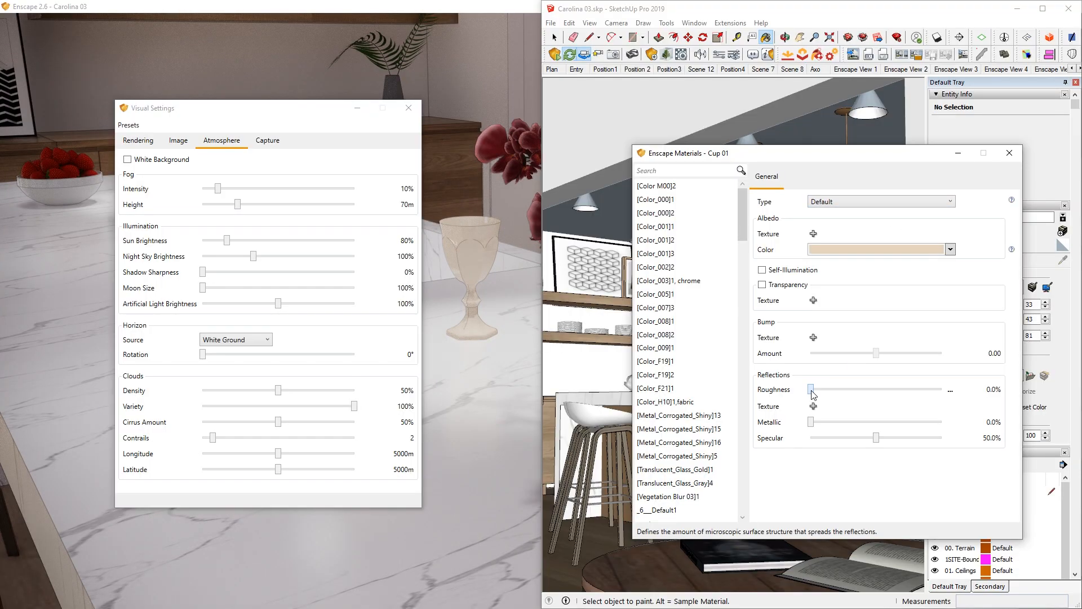
drag(814, 389, 855, 389)
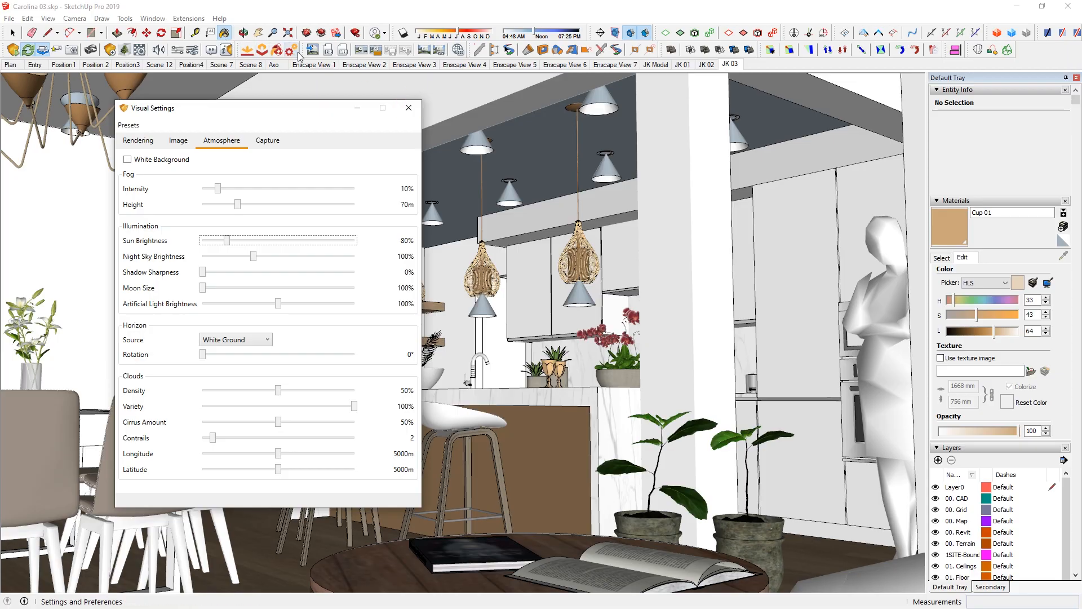
Review View3.jpg and the next reference image, and look through the Enscape View 6 and Enscape View 7 scenes.
click(312, 51)
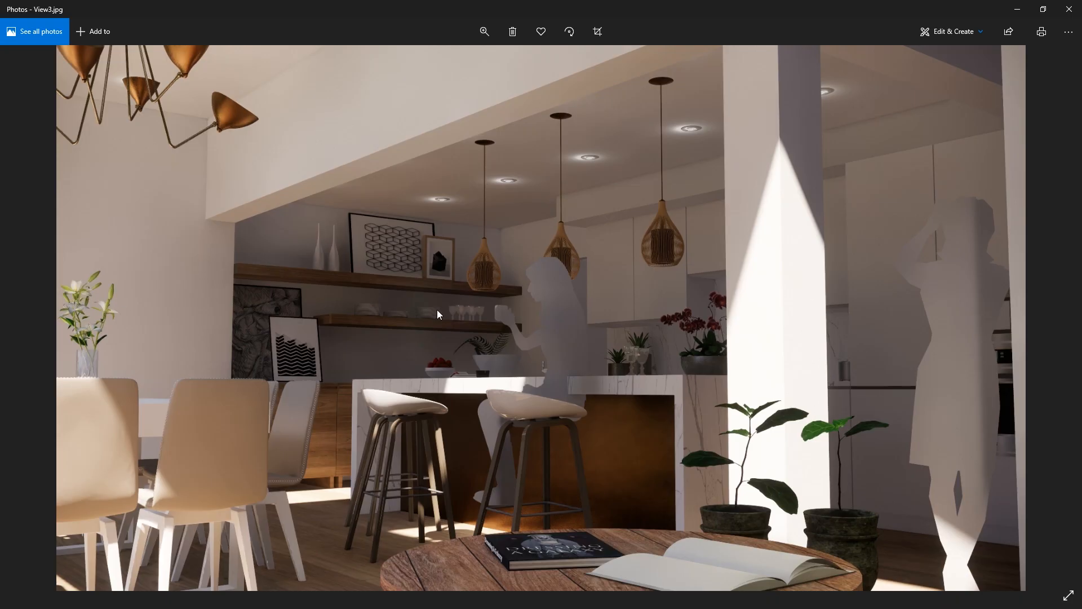
key(Right)
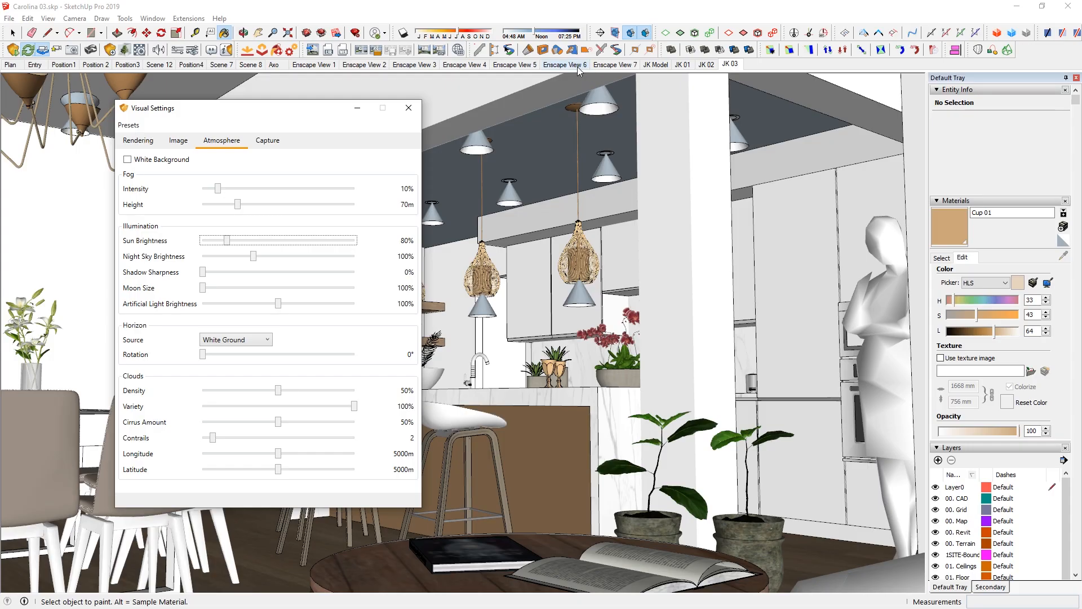
click(575, 65)
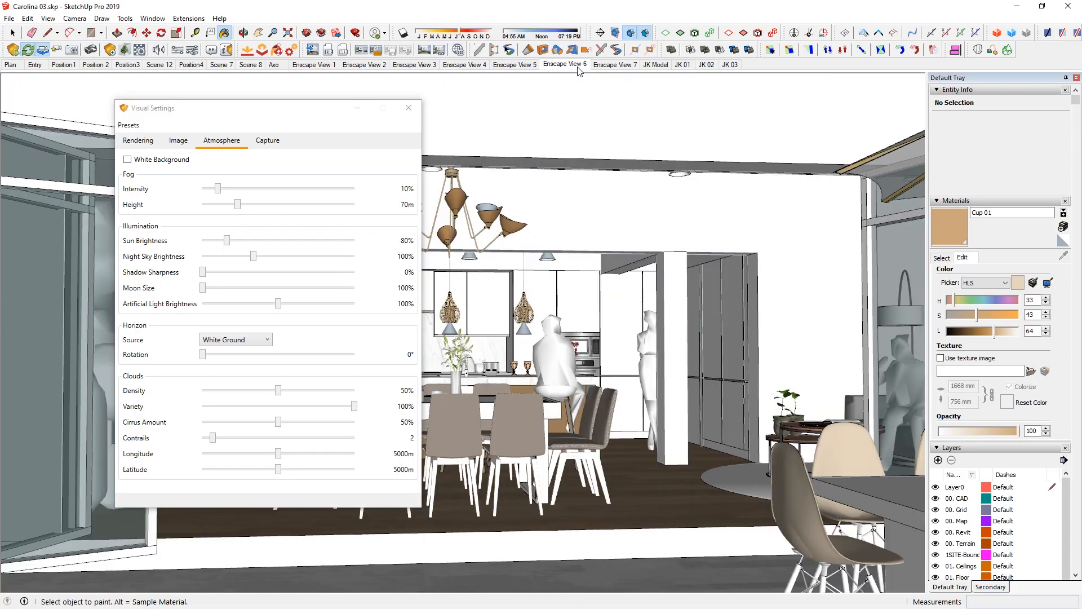
click(606, 65)
click(564, 65)
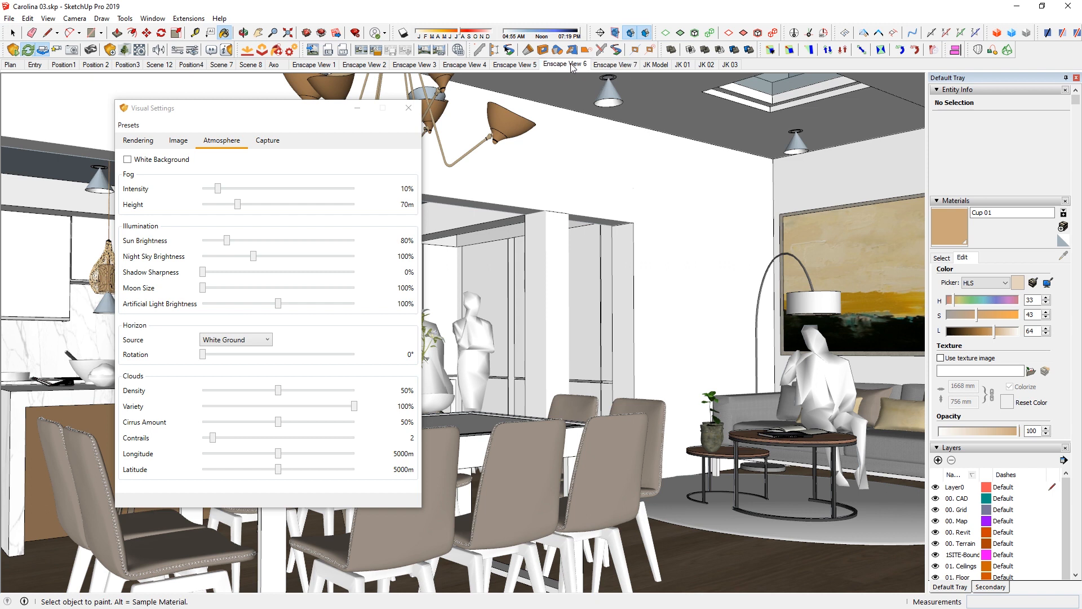
Return to the Enscape View 5 scene, dismiss the visual settings, and set the camera's field of view to 60 degrees.
click(515, 64)
click(462, 65)
click(507, 65)
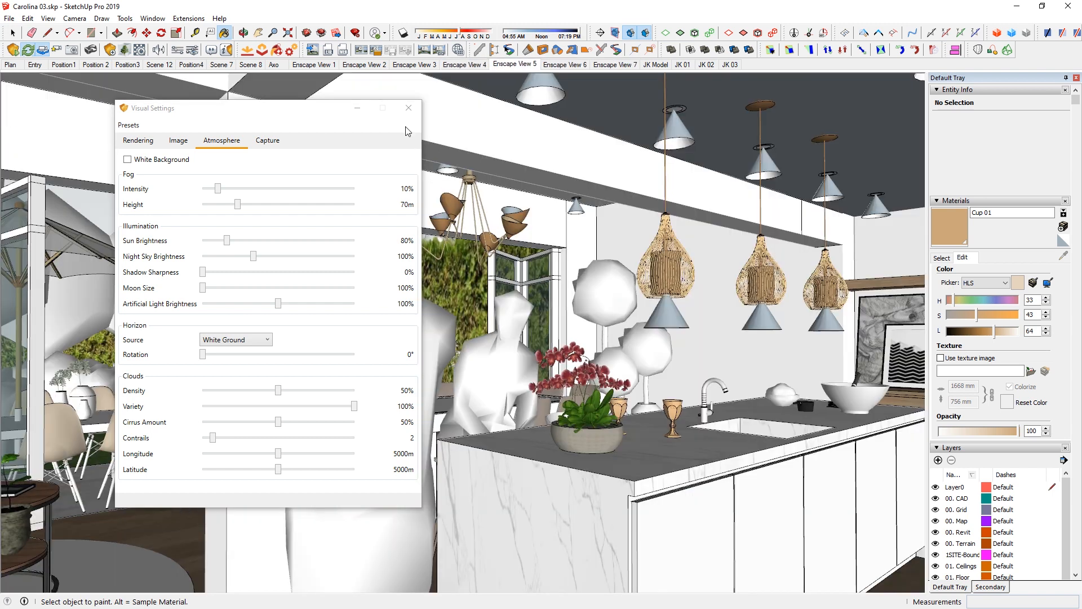
click(409, 108)
text(z)
text(60d)
key(Return)
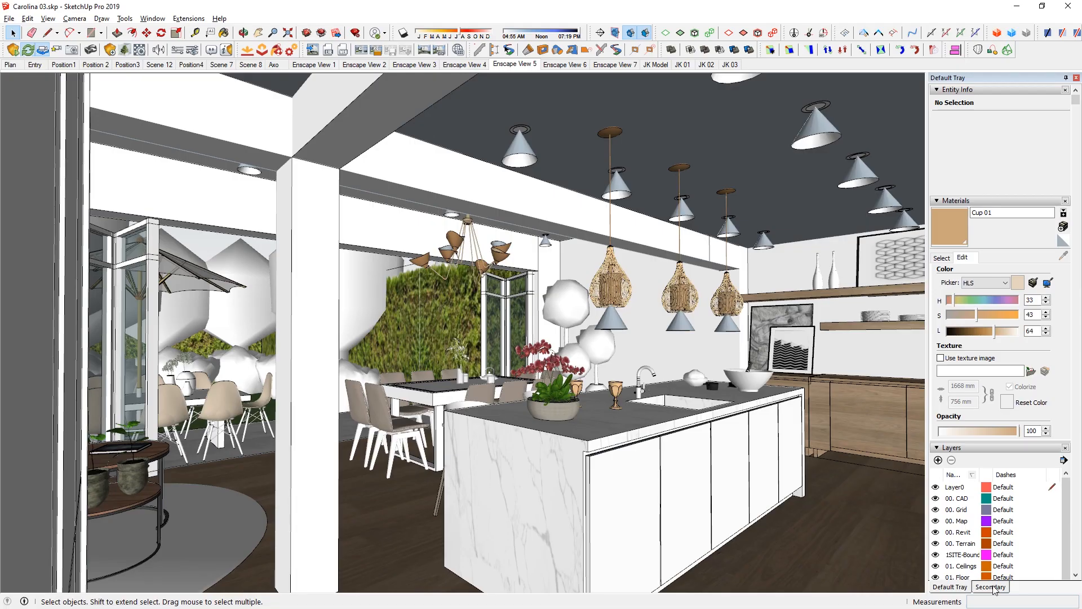
Set the shadow time to 01:06 PM and add a new scene named JK 04 for the kitchen island view.
click(992, 587)
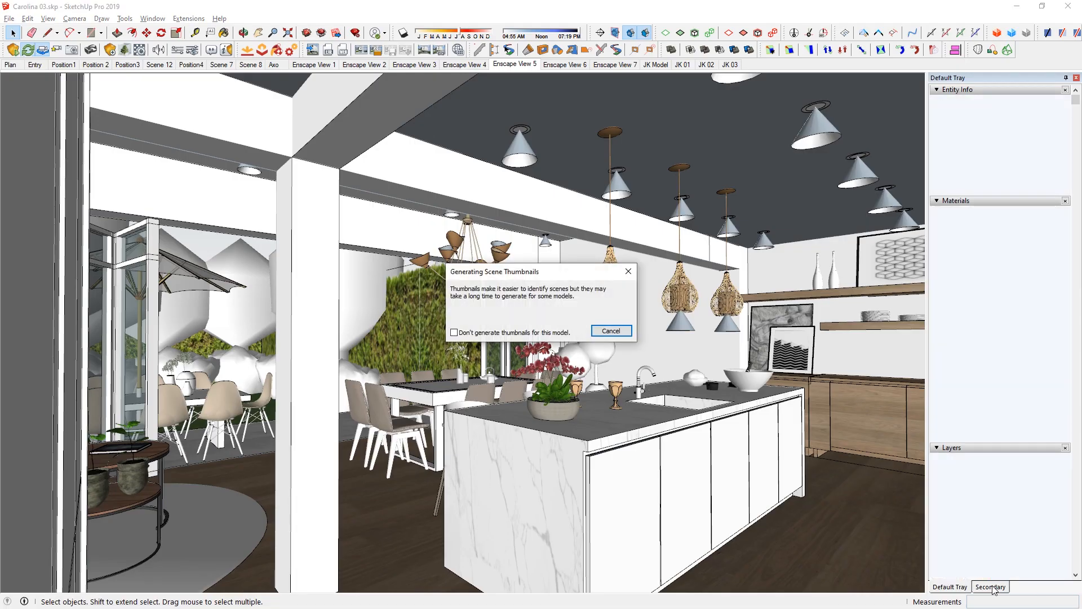
click(996, 434)
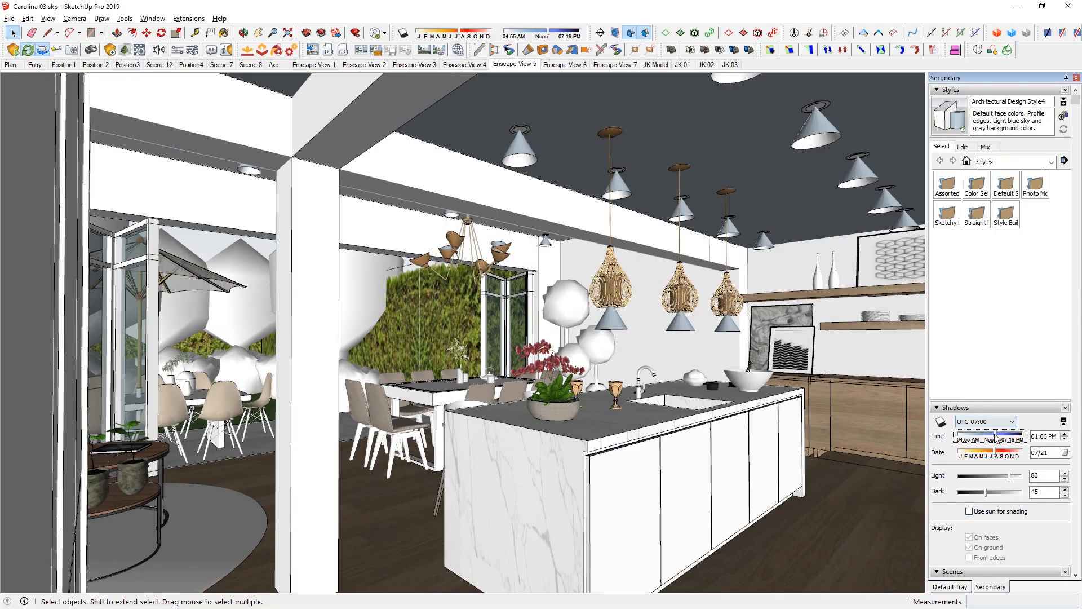
right_click(735, 64)
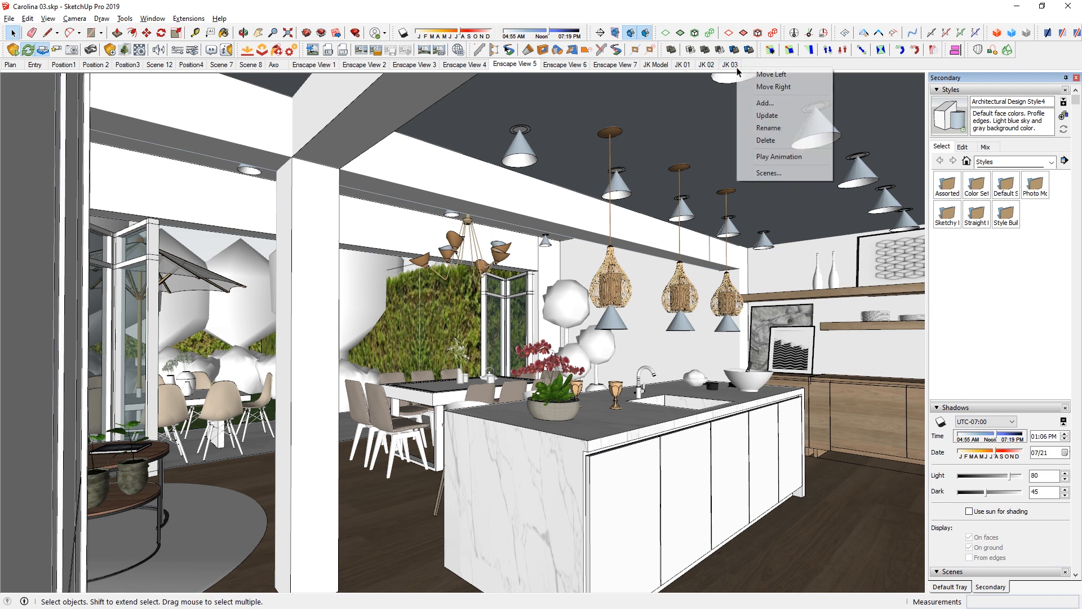
click(784, 105)
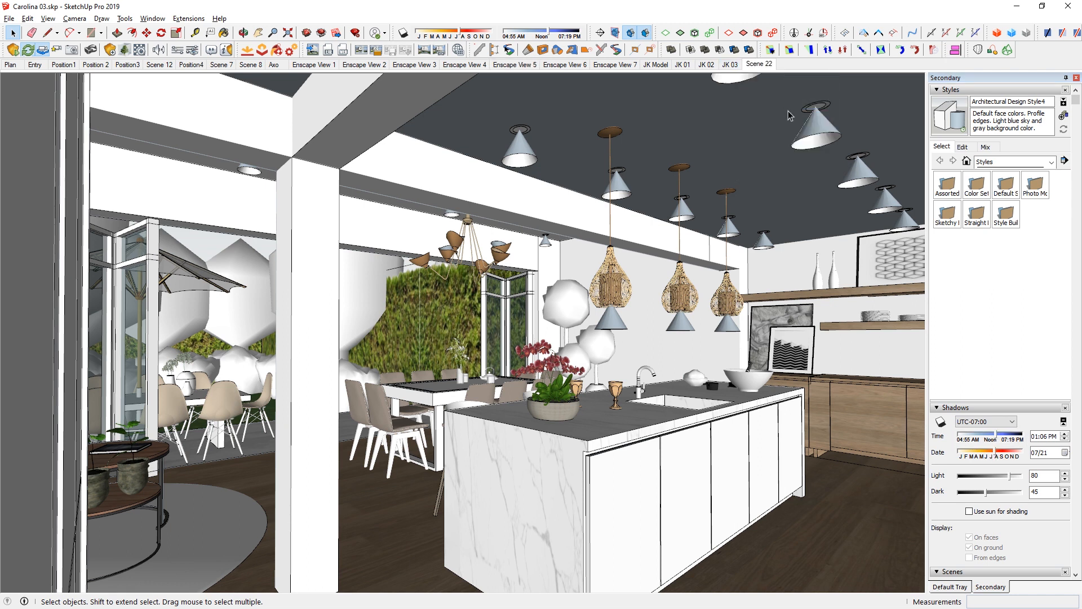
right_click(764, 64)
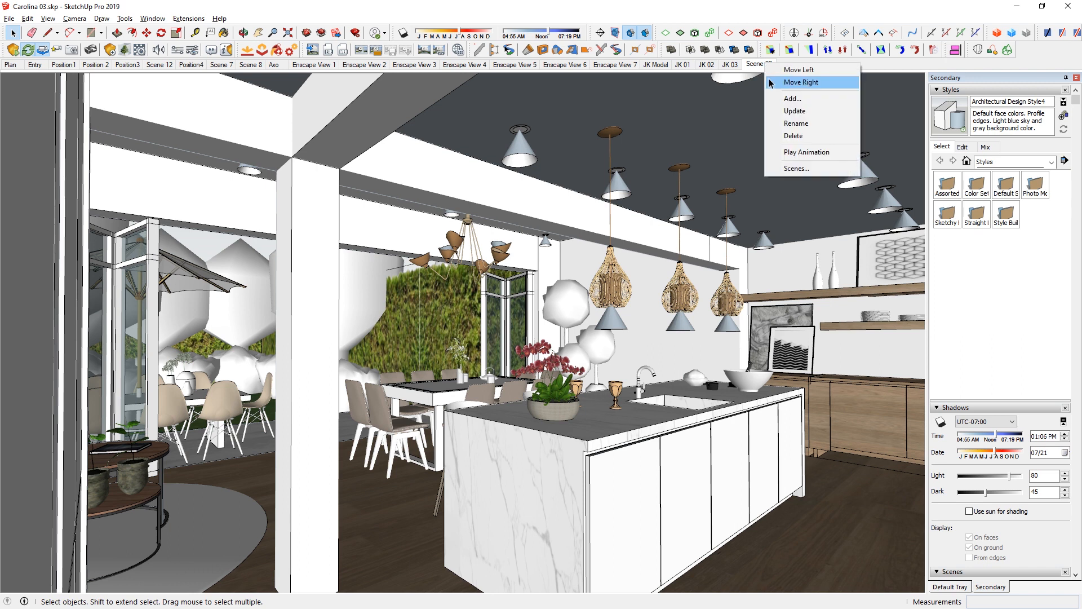
click(795, 123)
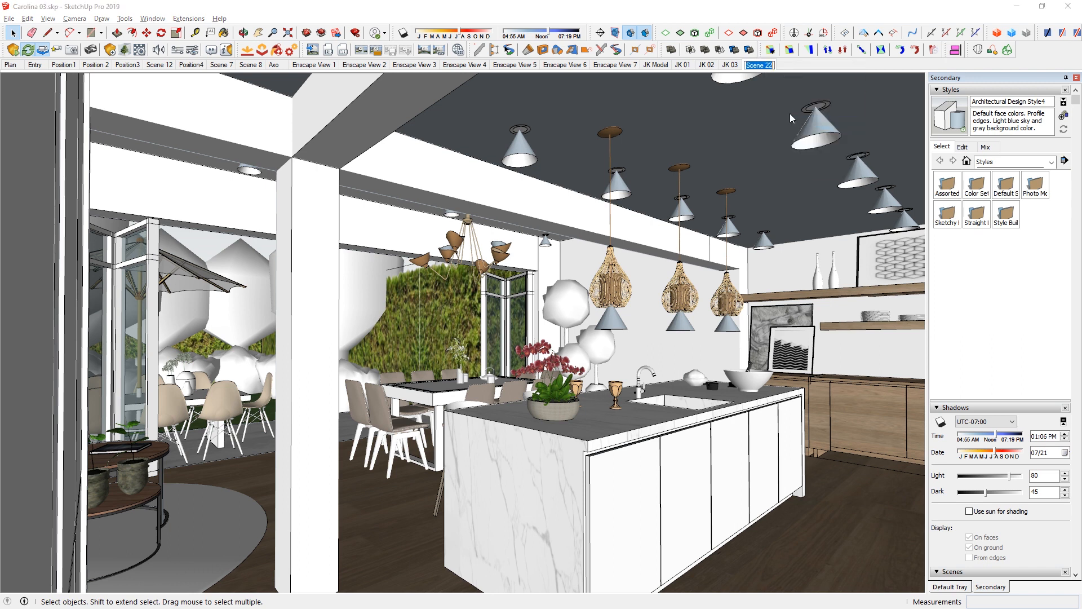
key(Return)
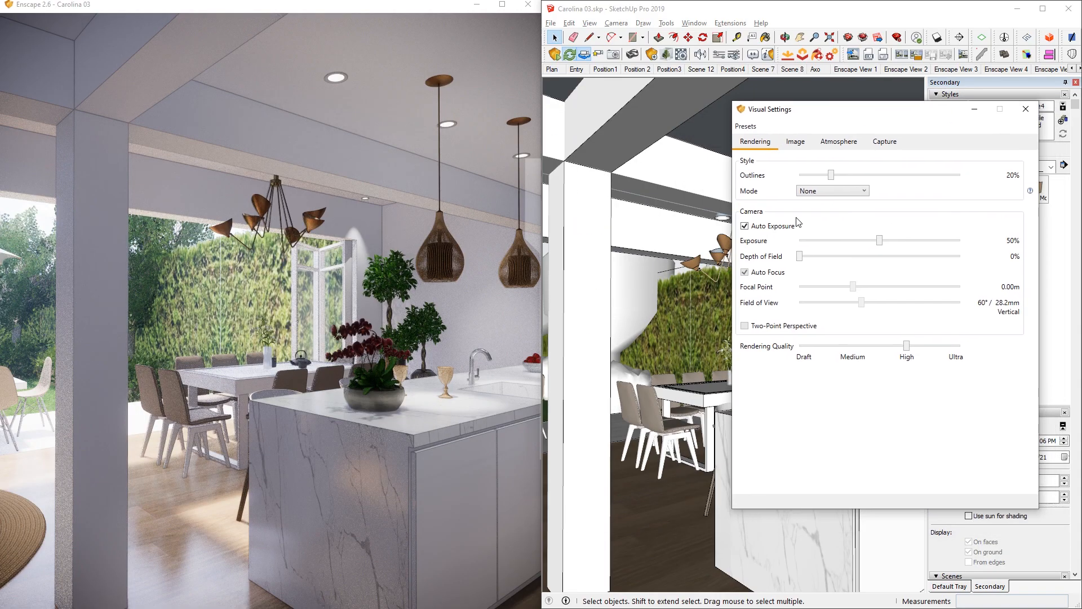
Set the Enscape depth of field to 8% and render an image of the current kitchen view.
drag(799, 256, 813, 259)
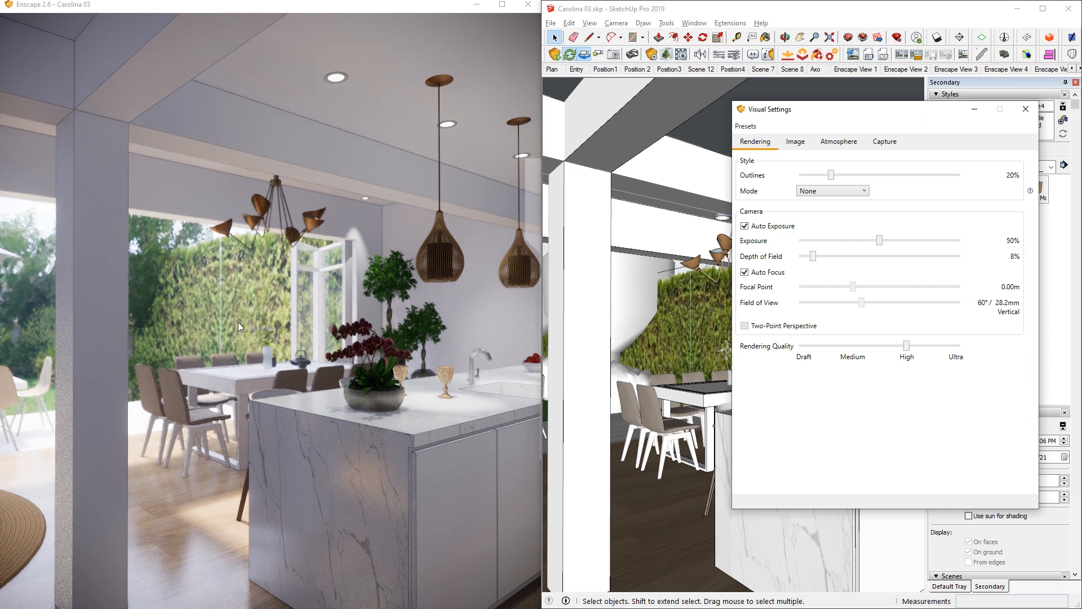
click(715, 357)
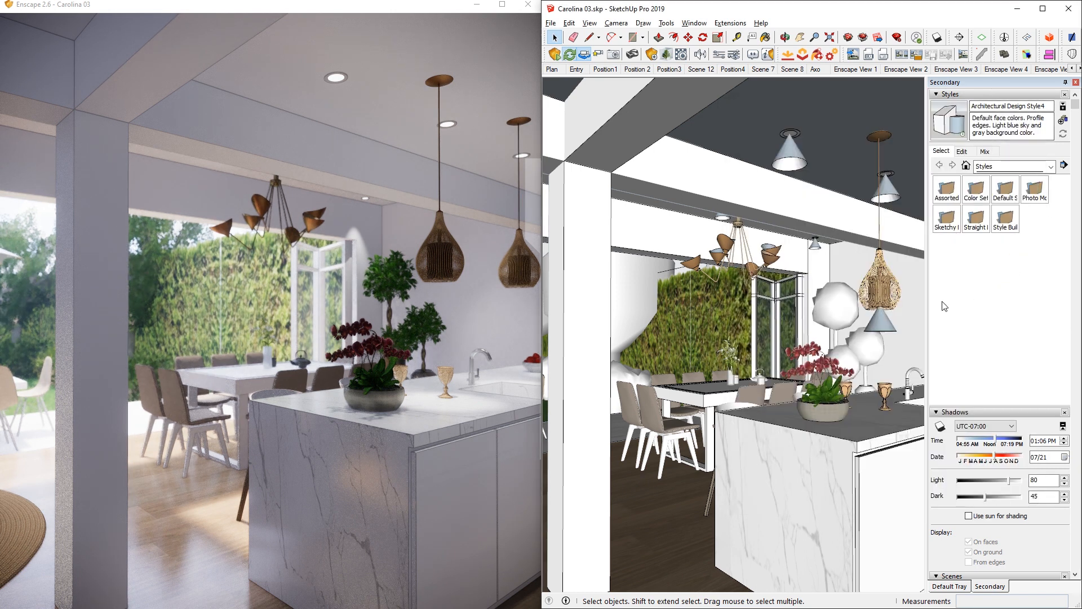
click(854, 57)
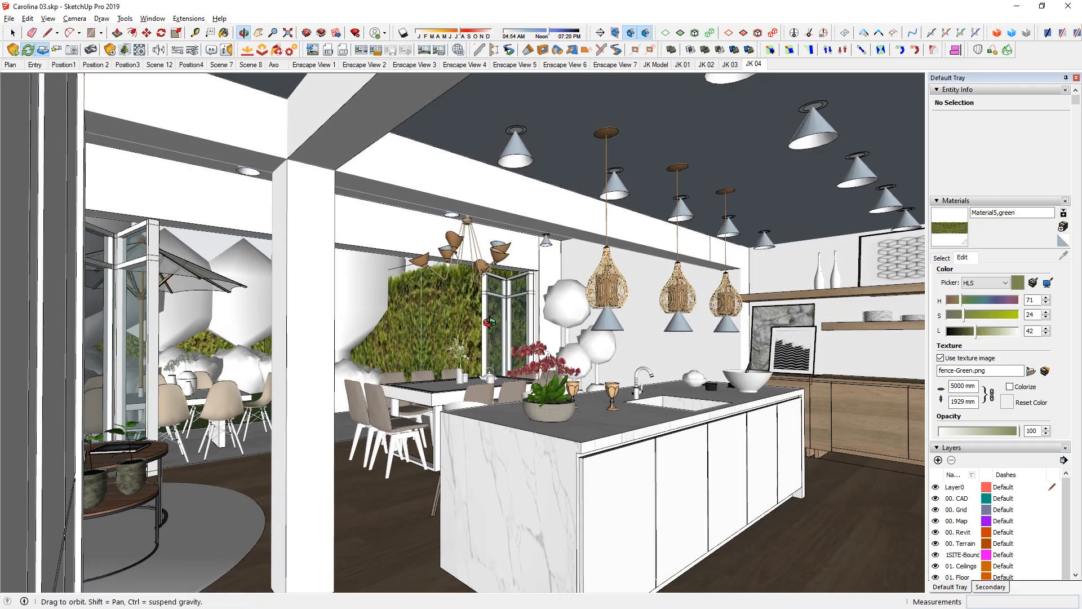
Sample the garden hedge's material and open its fence-Green.png texture in the external image editor.
scroll(567, 247, up, 10)
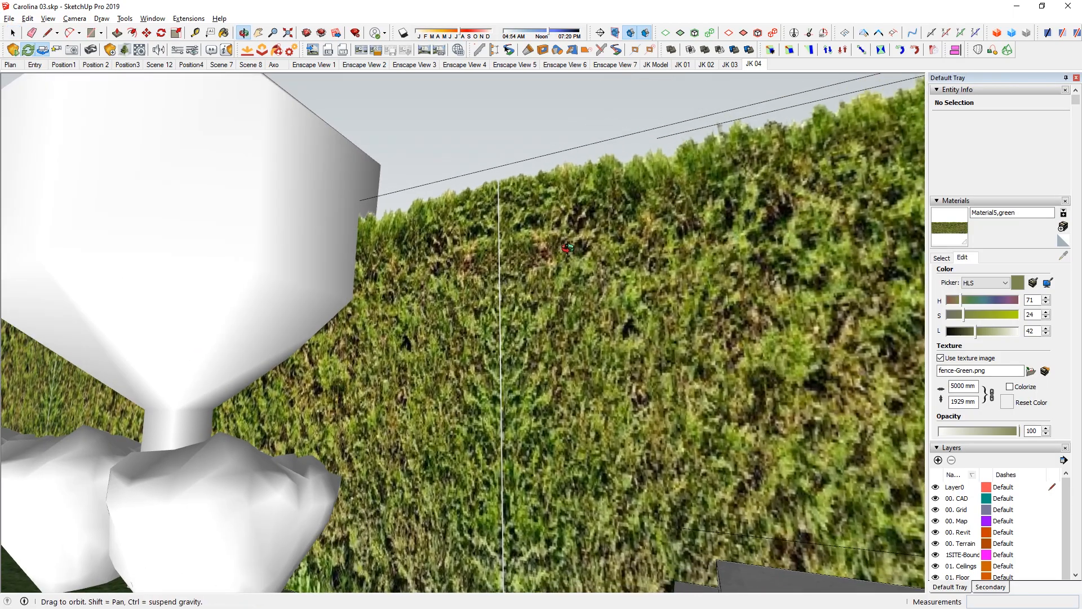
middle_drag(567, 248, 559, 298)
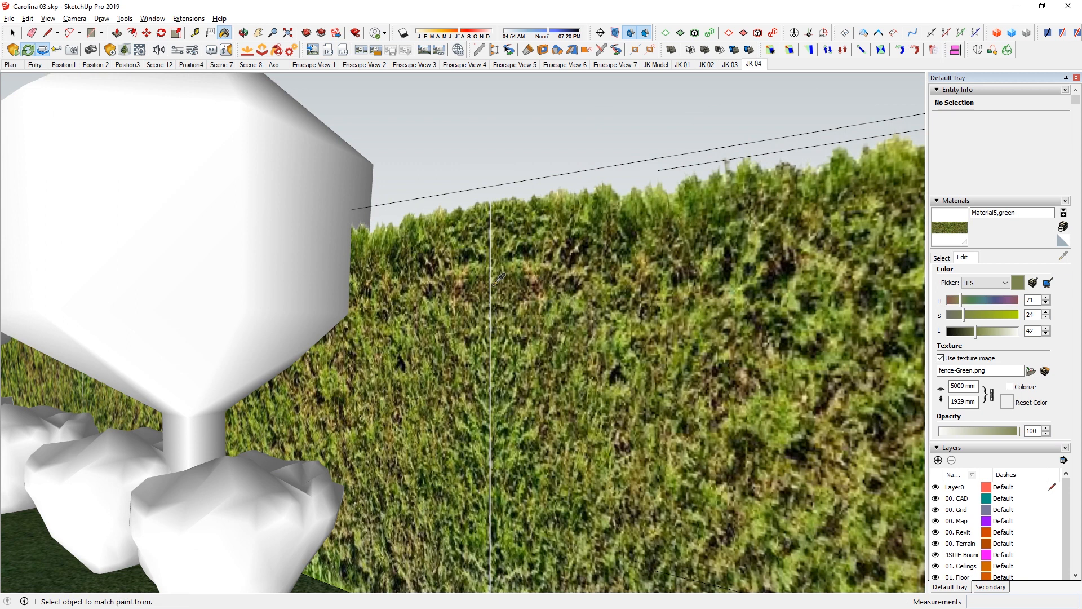
middle_drag(812, 296, 800, 266)
key(ctrl)
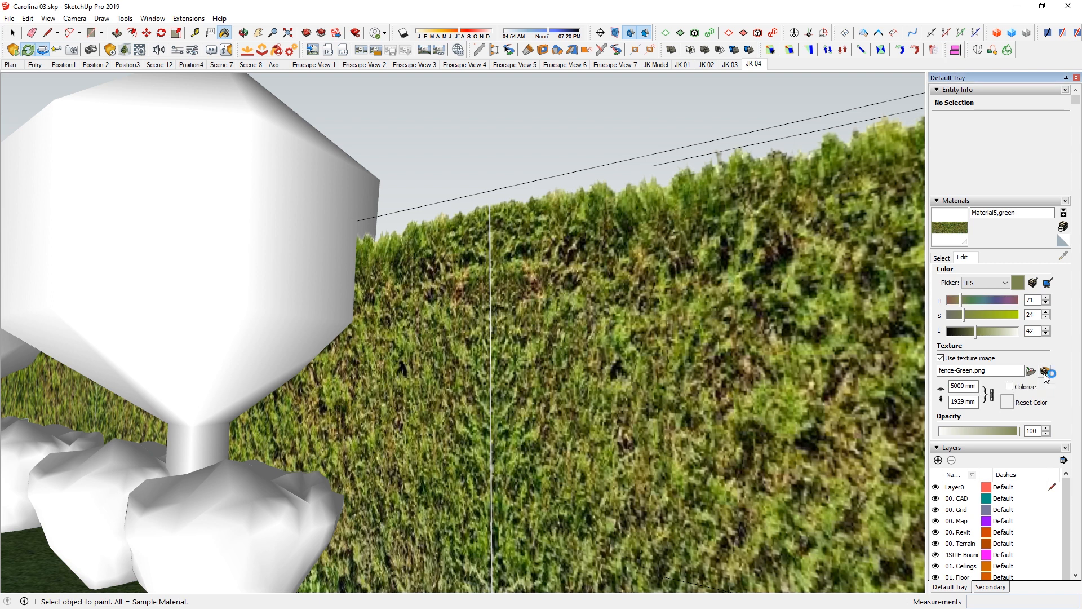
Check in the SketchUp preferences which program is assigned as the default image editor.
click(152, 18)
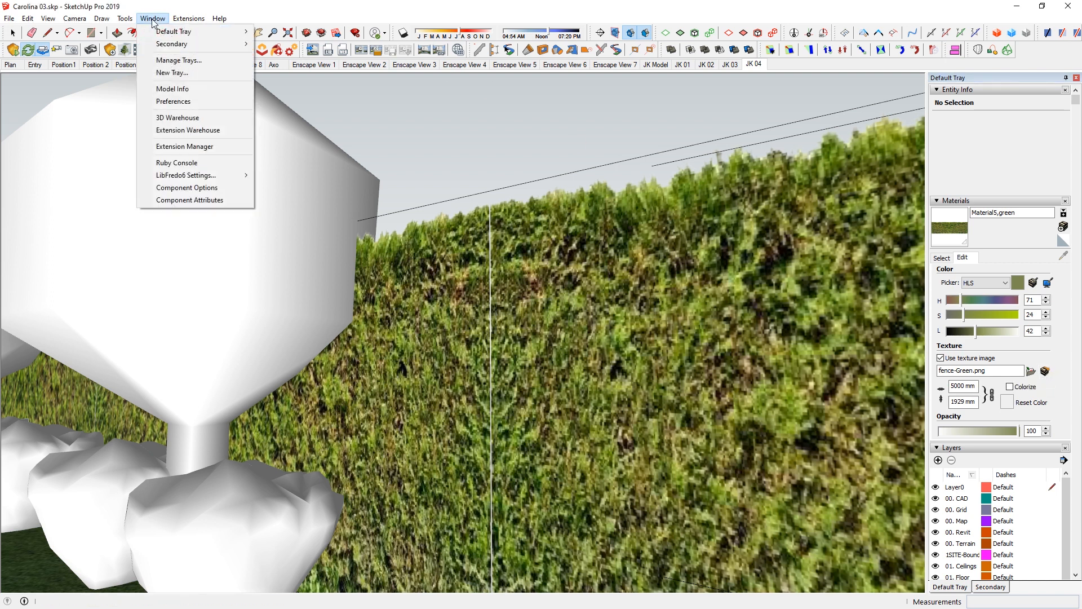
click(181, 101)
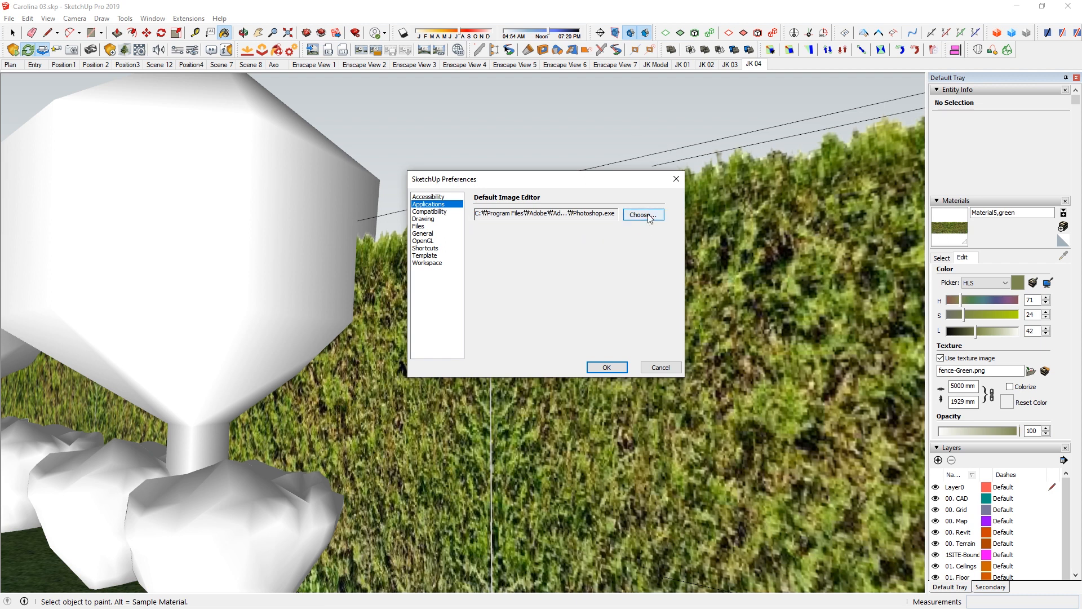
click(614, 367)
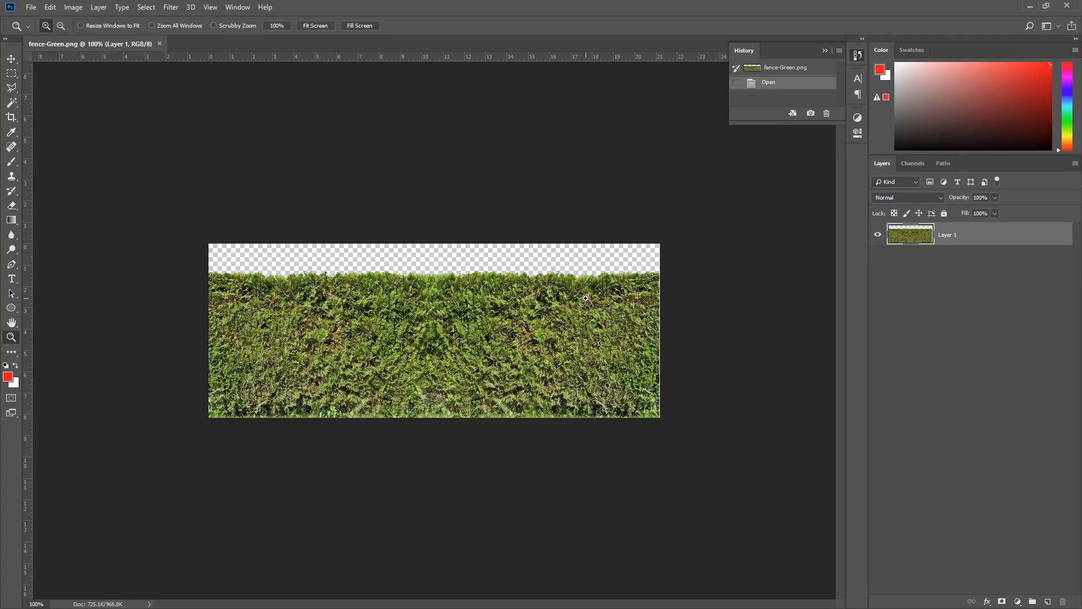
In Photoshop, select the entire fence-Green(1).png image with the rectangular marquee.
click(651, 294)
click(750, 279)
drag(747, 276, 692, 275)
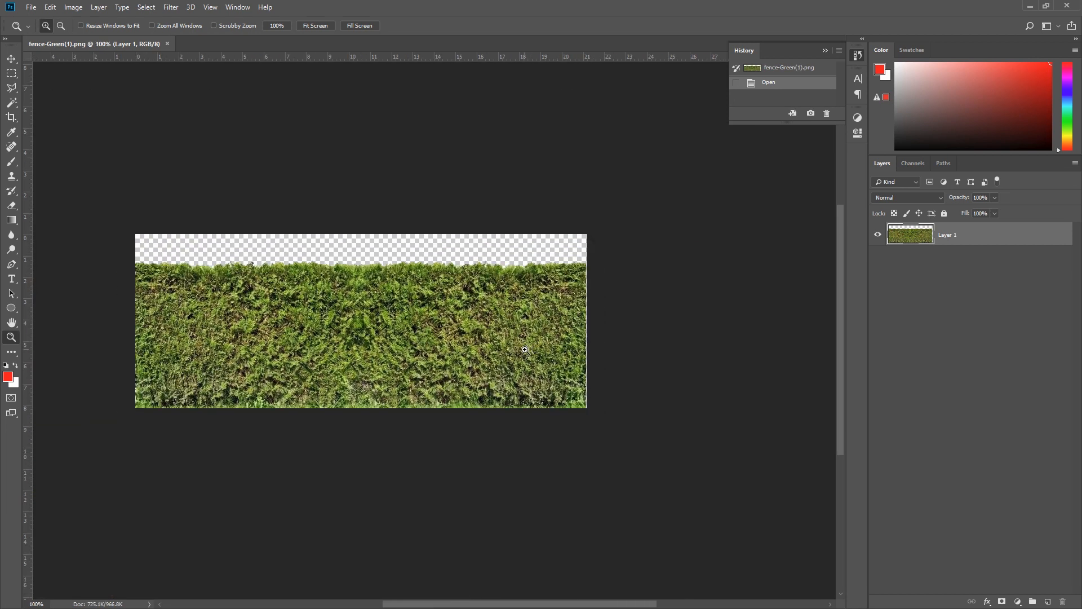
key(m)
drag(86, 179, 724, 481)
Free-transform the selected hedge image, stretching its right edge slightly outward to cover the thin blank strip along the border.
key(ctrl+t)
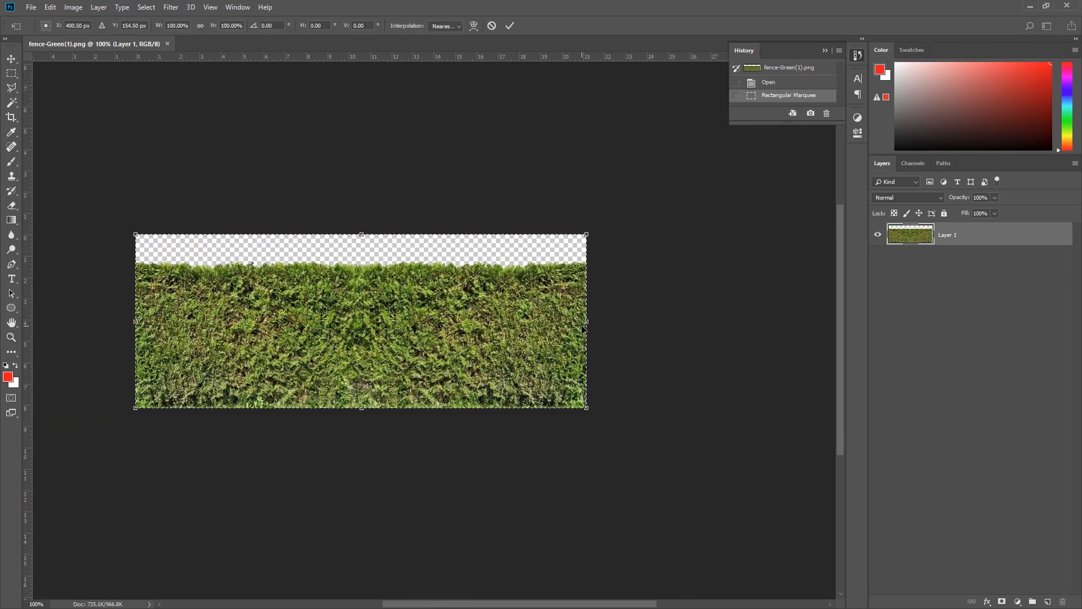
alt+scroll(668, 322, up, 5)
key(alt+space)
click(715, 4)
drag(731, 299, 418, 277)
drag(637, 336, 592, 302)
alt+scroll(558, 322, up, 5)
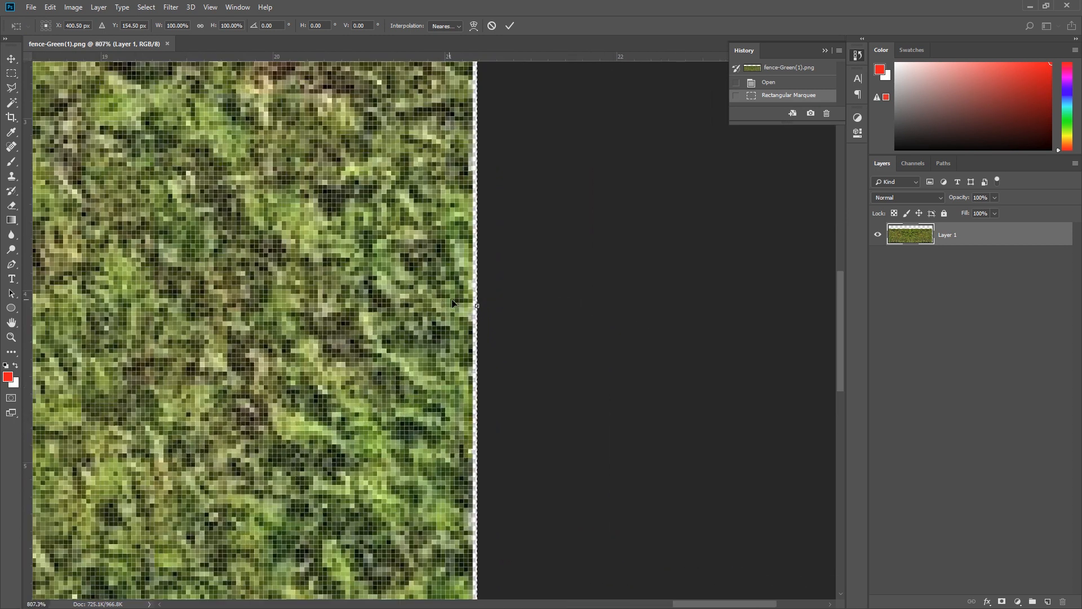
drag(477, 305, 489, 292)
key(Return)
key(z)
alt+scroll(558, 300, down, 5)
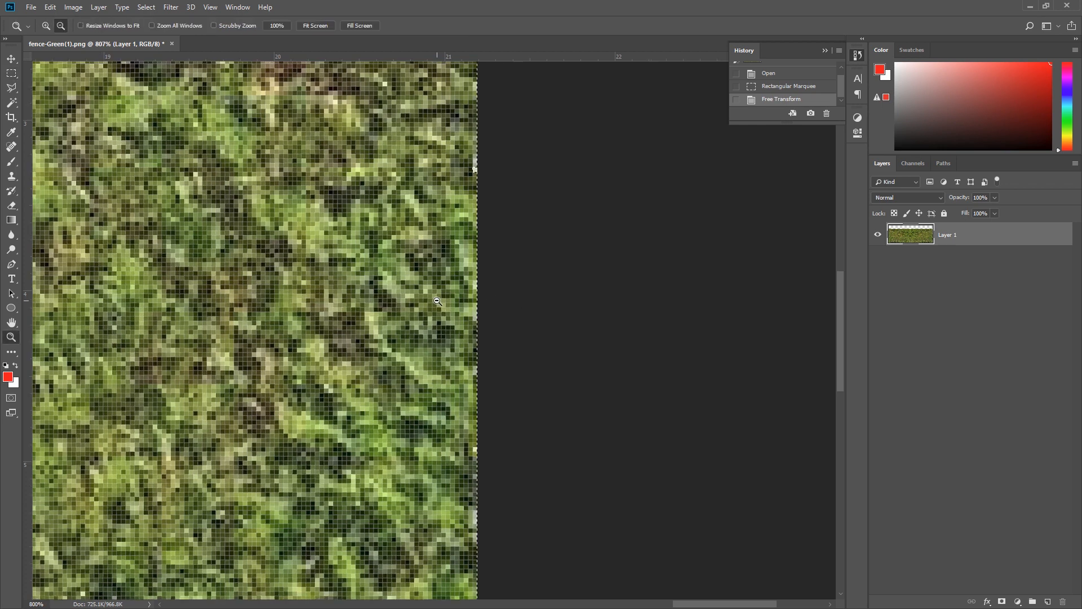
alt+scroll(561, 299, down, 4)
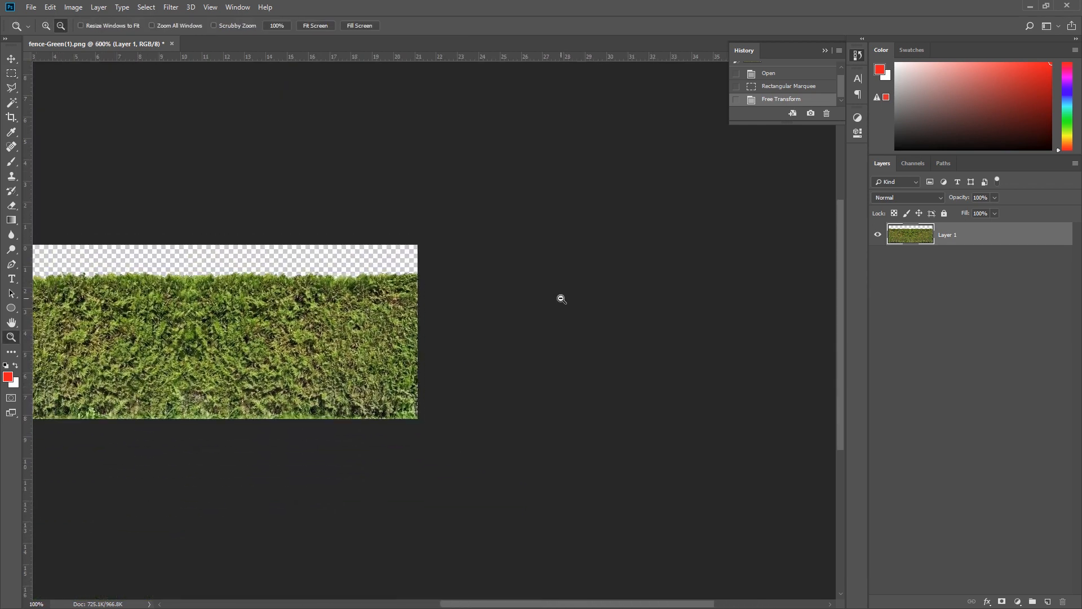
Deselect the hedge image, save the edited texture, and switch back to SketchUp.
key(m)
key(ctrl+d)
key(ctrl+s)
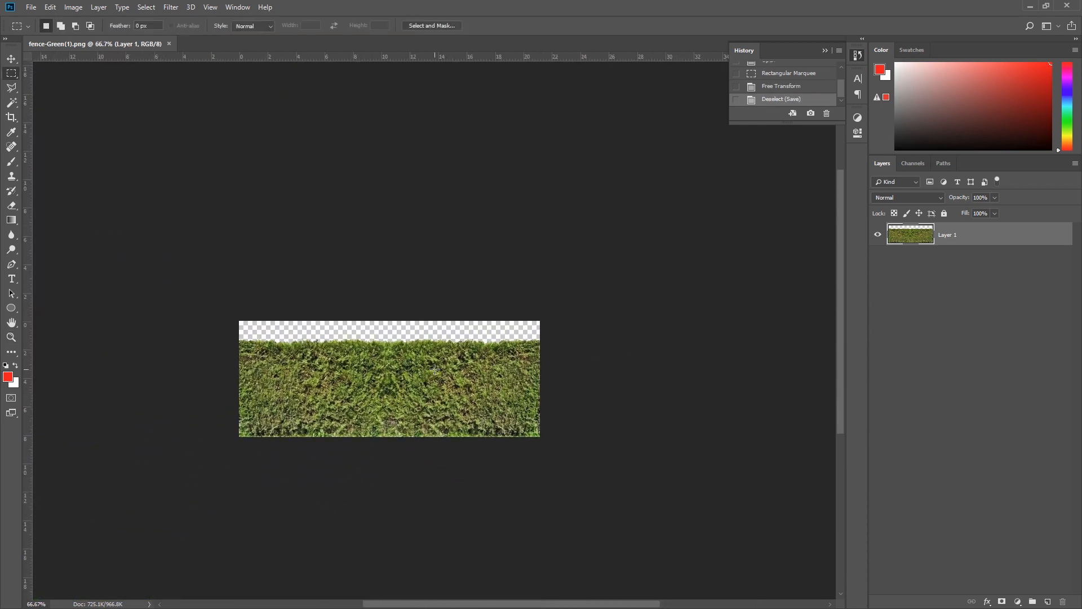
key(alt+Tab)
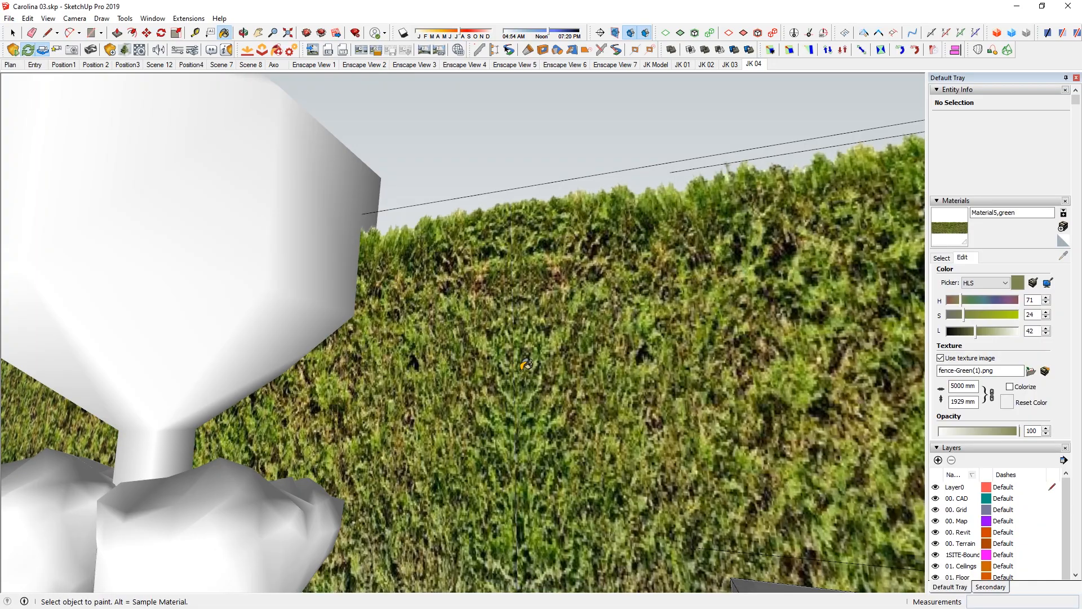
Inspect the hedge for the former white seam, then restore the JK 04 scene and synchronize the Enscape view for rendering.
mouse_move(515, 333)
middle_down()
mouse_move(656, 283)
mouse_move(477, 178)
middle_up()
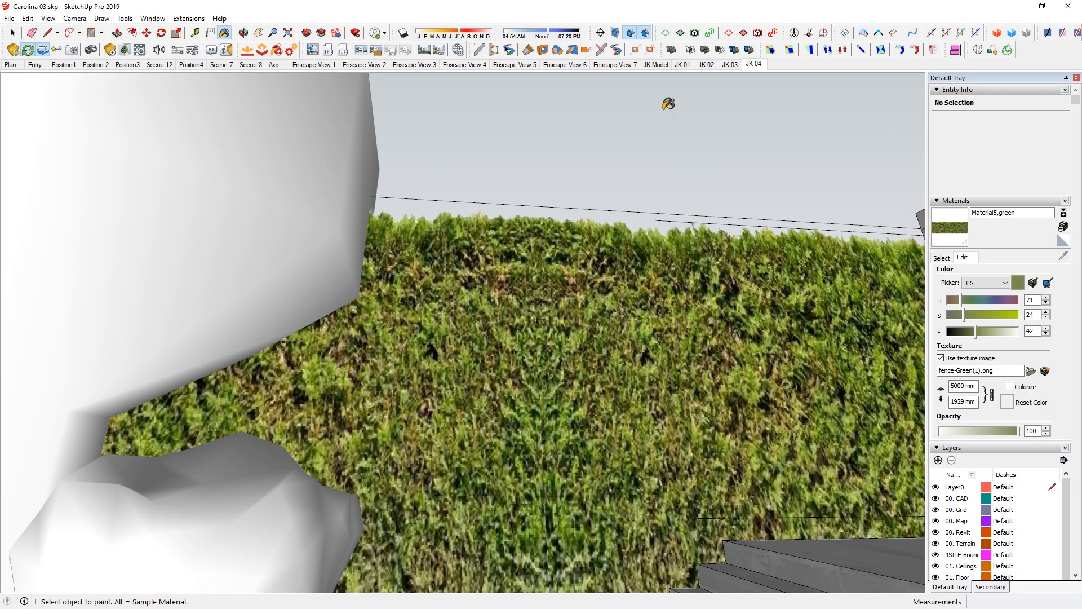
click(754, 64)
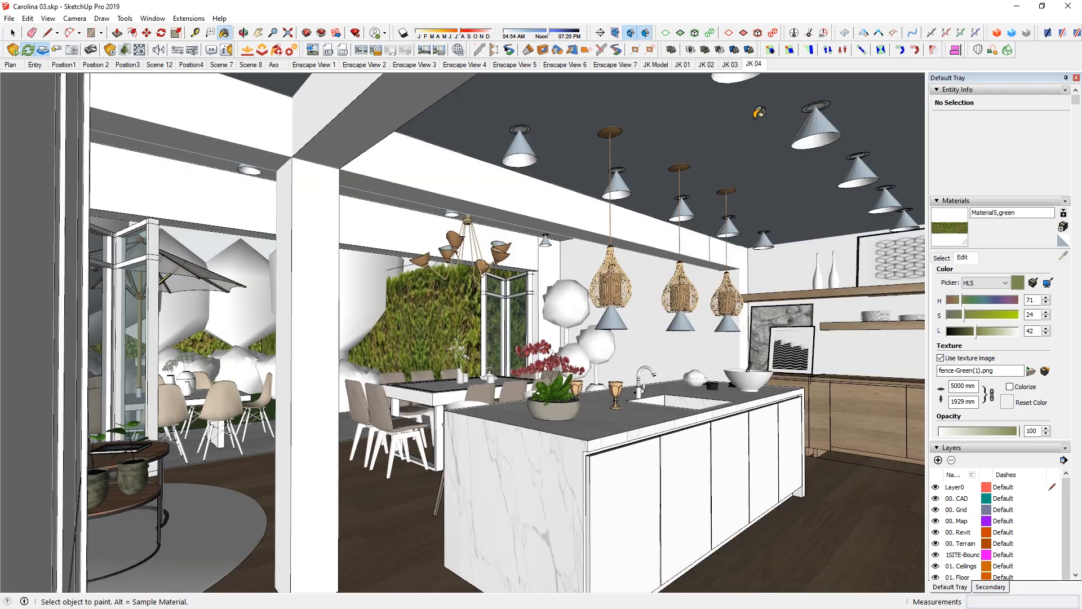
click(42, 52)
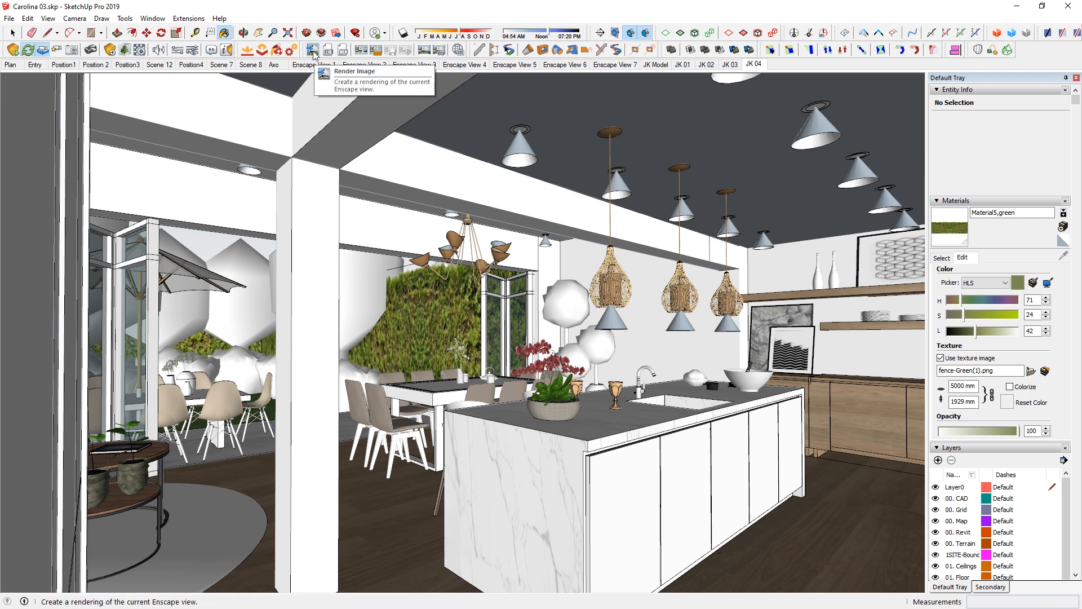
Switch to Photos and review the saved Enscape renders of the kitchen and dining area.
key(alt)
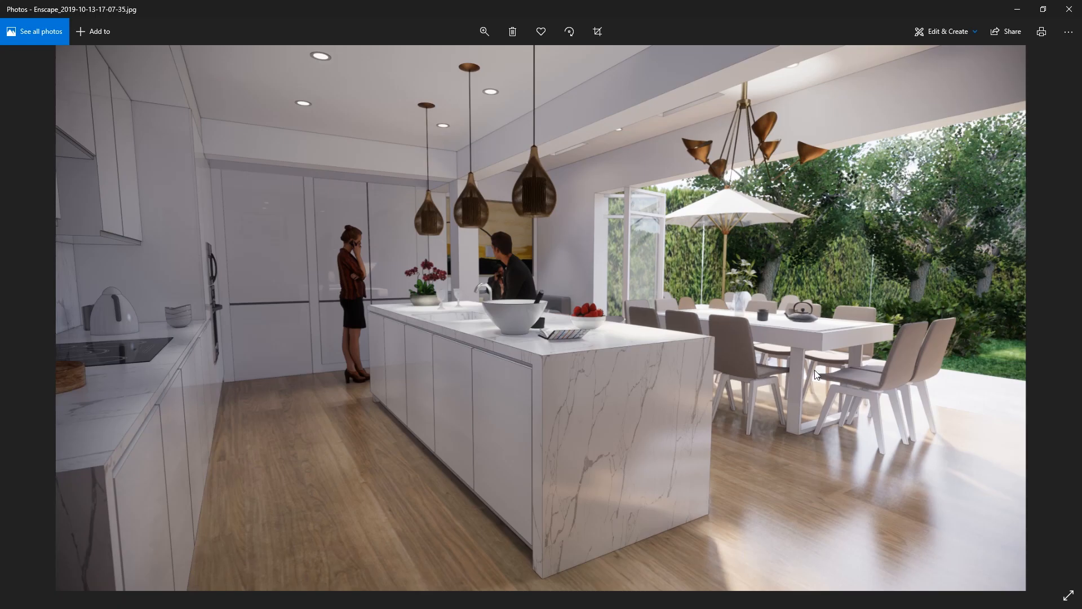
key(Right)
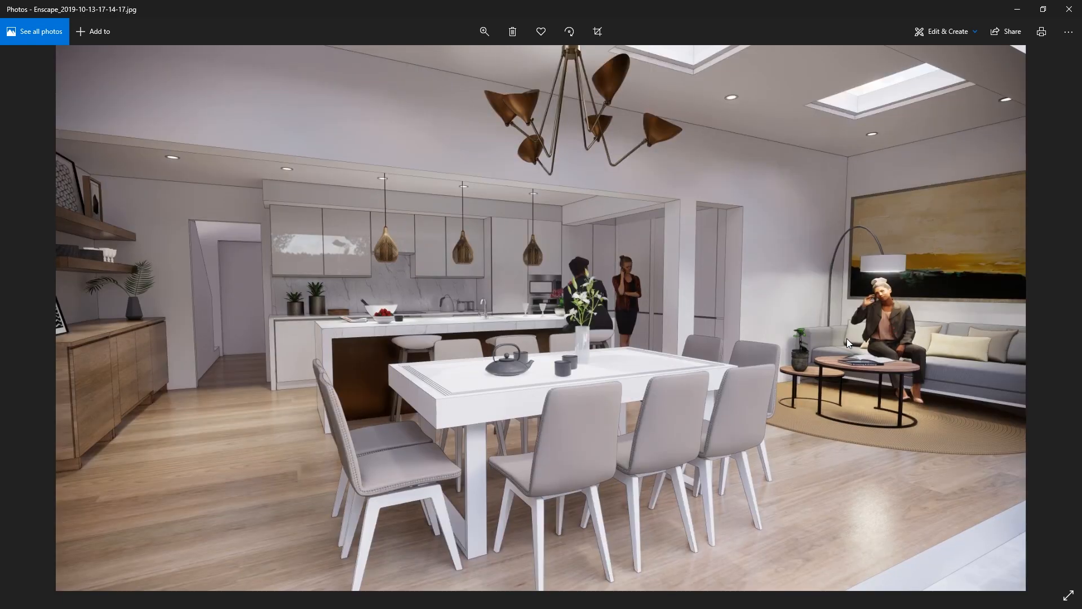
key(Right)
key(Right)
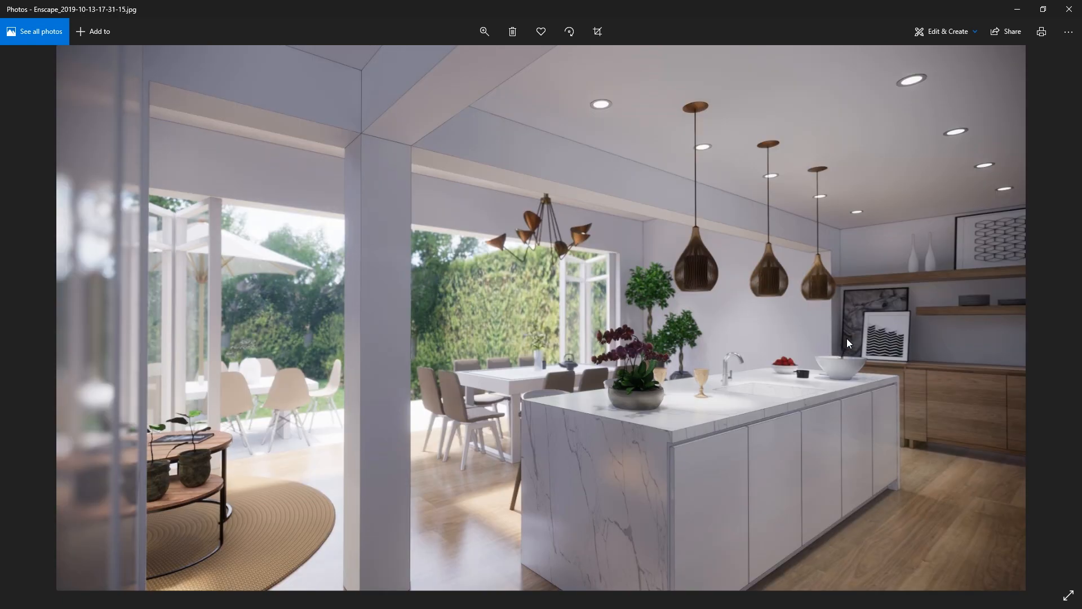